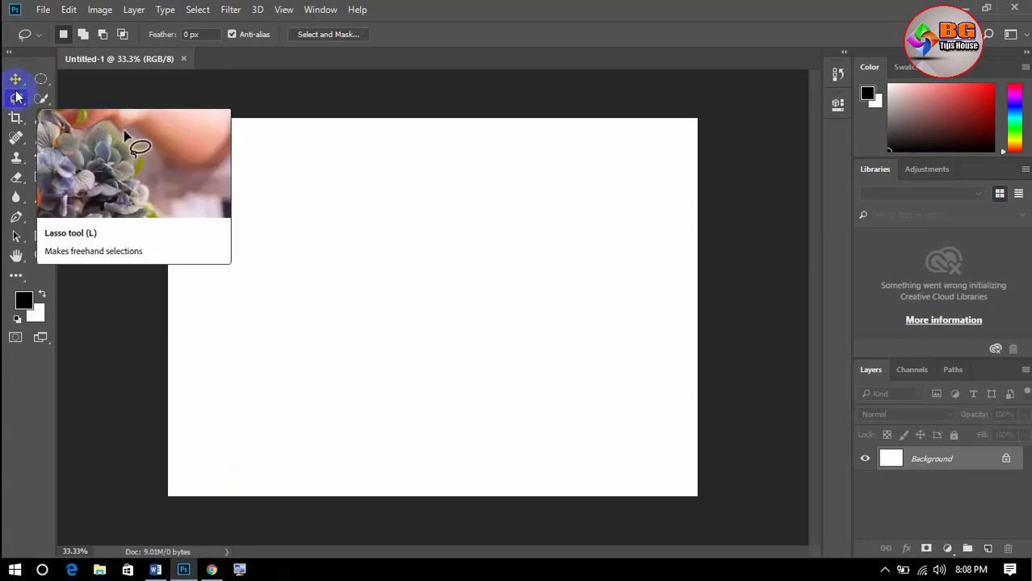
Add a new layer, outline a freehand heart shape on the canvas with the Lasso tool and clear that selection.
{"action": "right_click", "coordinate": [16, 97]}
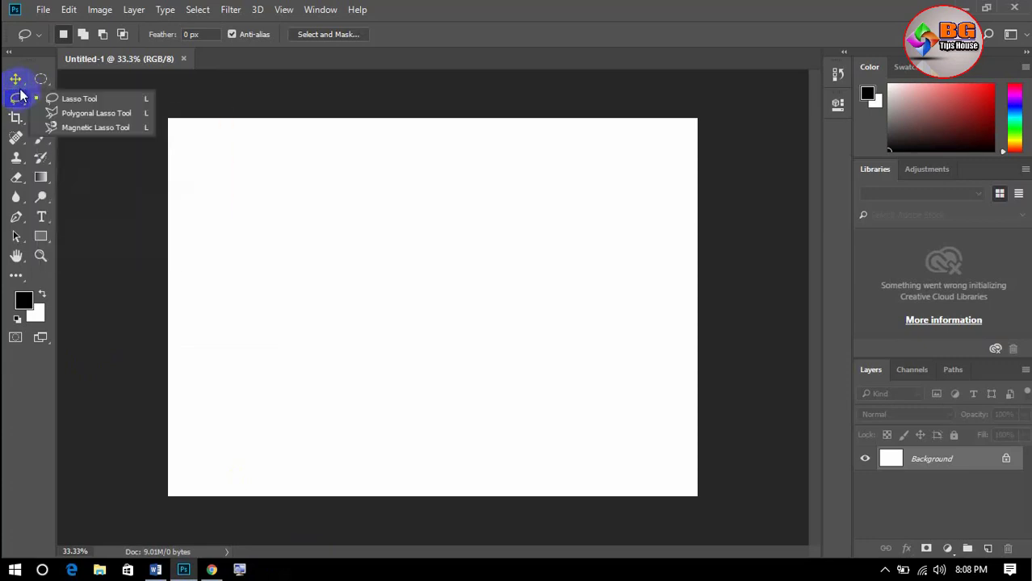
{"action": "left_click", "coordinate": [76, 99]}
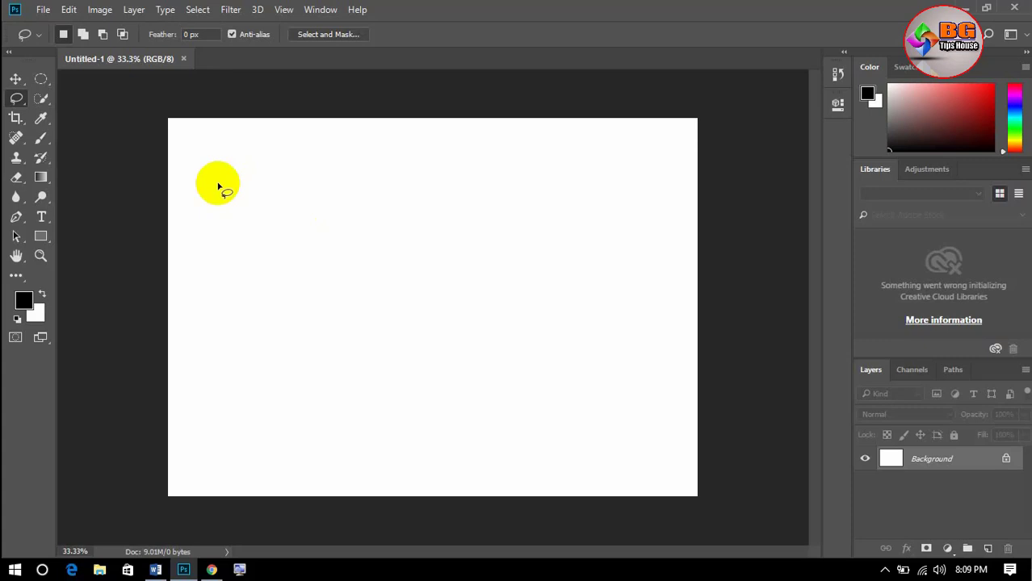
{"action": "left_click", "coordinate": [987, 548]}
{"action": "left_click", "coordinate": [19, 98]}
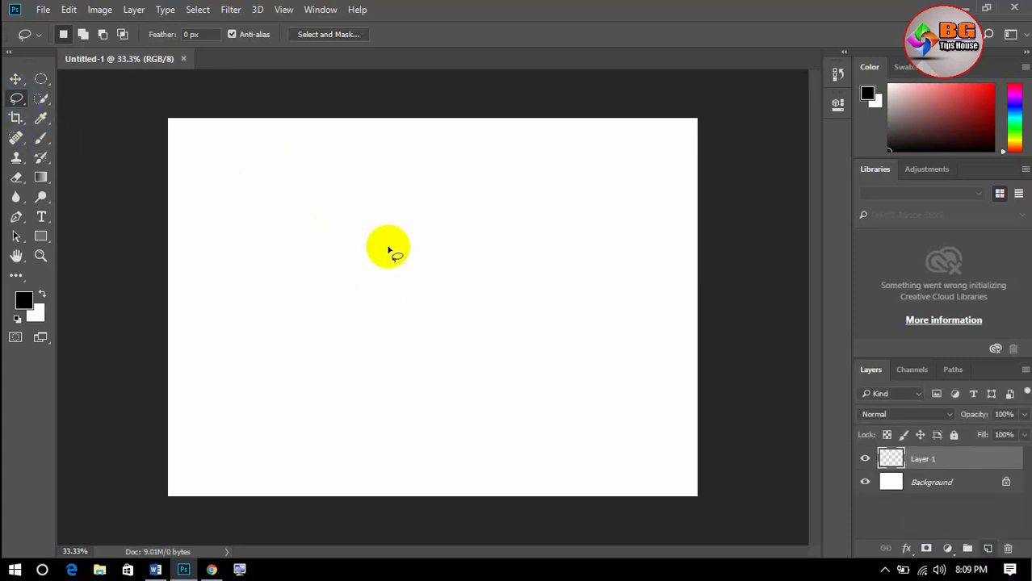
{"action": "mouse_move", "coordinate": [423, 193]}
{"action": "left_mouse_down"}
{"action": "mouse_move", "coordinate": [388, 218]}
{"action": "mouse_move", "coordinate": [263, 256]}
{"action": "mouse_move", "coordinate": [364, 369]}
{"action": "mouse_move", "coordinate": [489, 407]}
{"action": "mouse_move", "coordinate": [601, 273]}
{"action": "mouse_move", "coordinate": [541, 140]}
{"action": "mouse_move", "coordinate": [450, 170]}
{"action": "mouse_move", "coordinate": [403, 232]}
{"action": "left_mouse_up"}
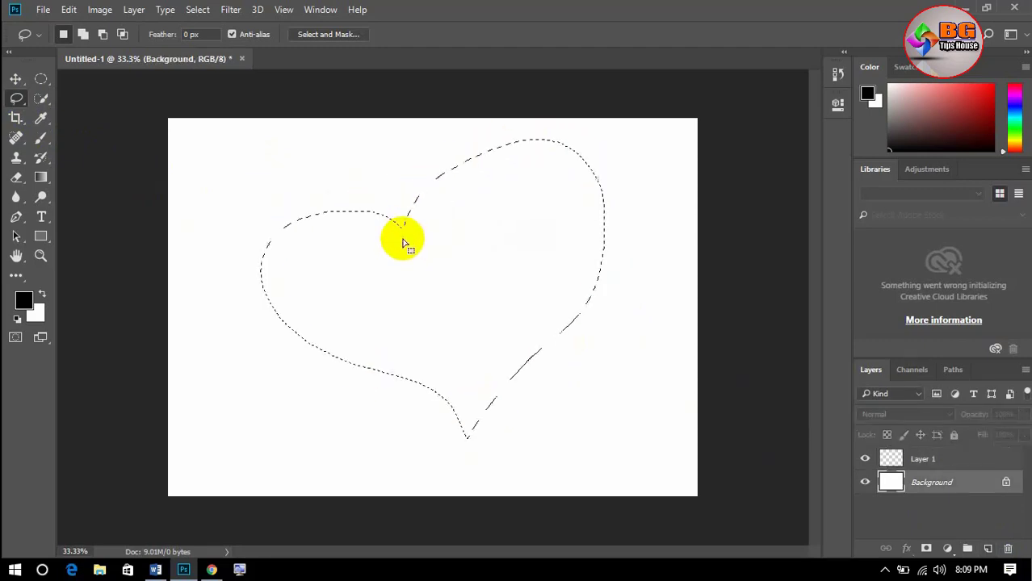
{"action": "left_click", "coordinate": [333, 259]}
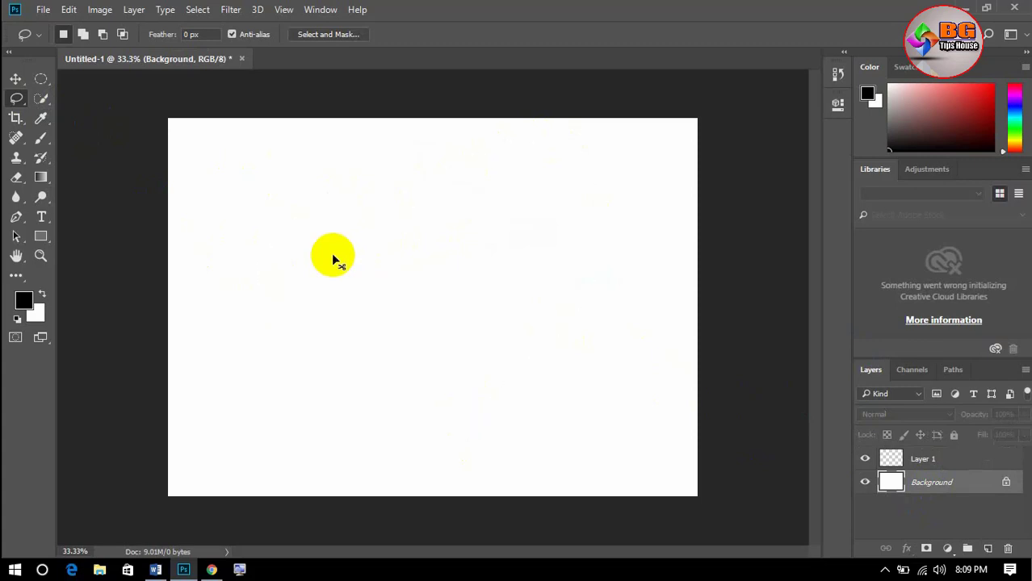
Outline a tilted four-sided selection in the middle of the canvas with the Polygonal Lasso tool and clear it.
{"action": "left_click", "coordinate": [16, 98]}
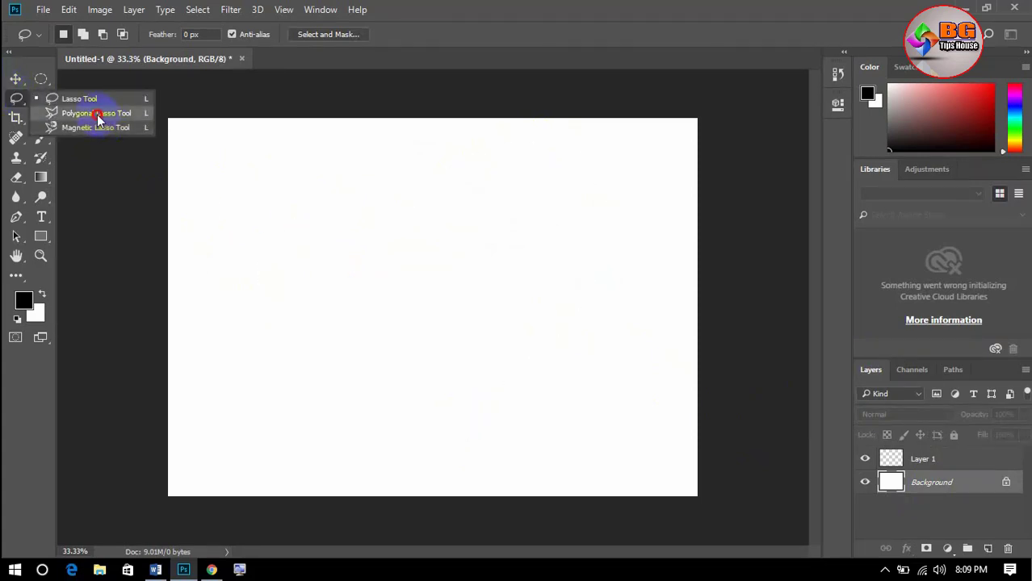
{"action": "left_click", "coordinate": [105, 106]}
{"action": "left_click", "coordinate": [383, 414]}
{"action": "left_click", "coordinate": [328, 235]}
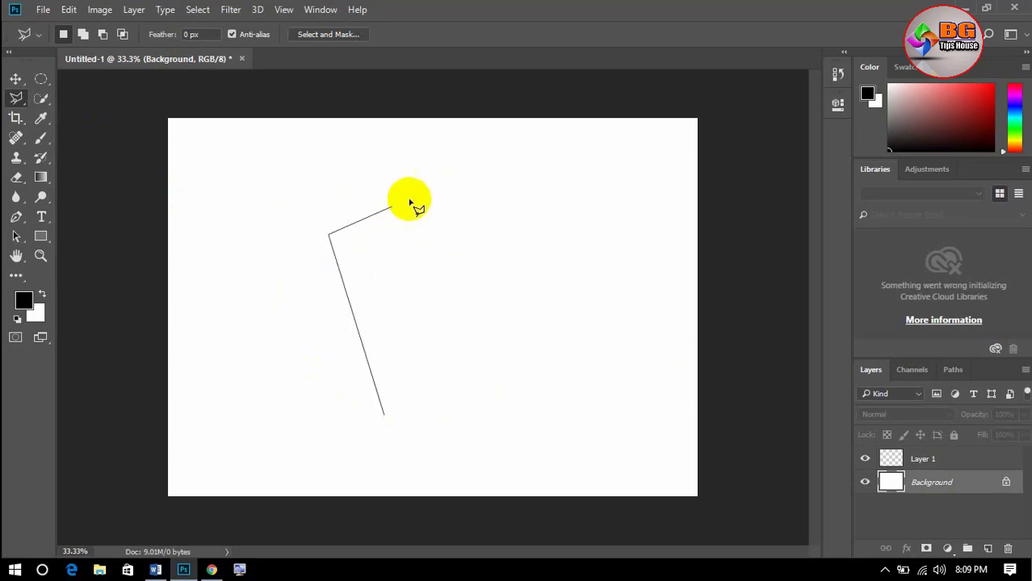
{"action": "left_click", "coordinate": [430, 190]}
{"action": "left_click", "coordinate": [560, 378]}
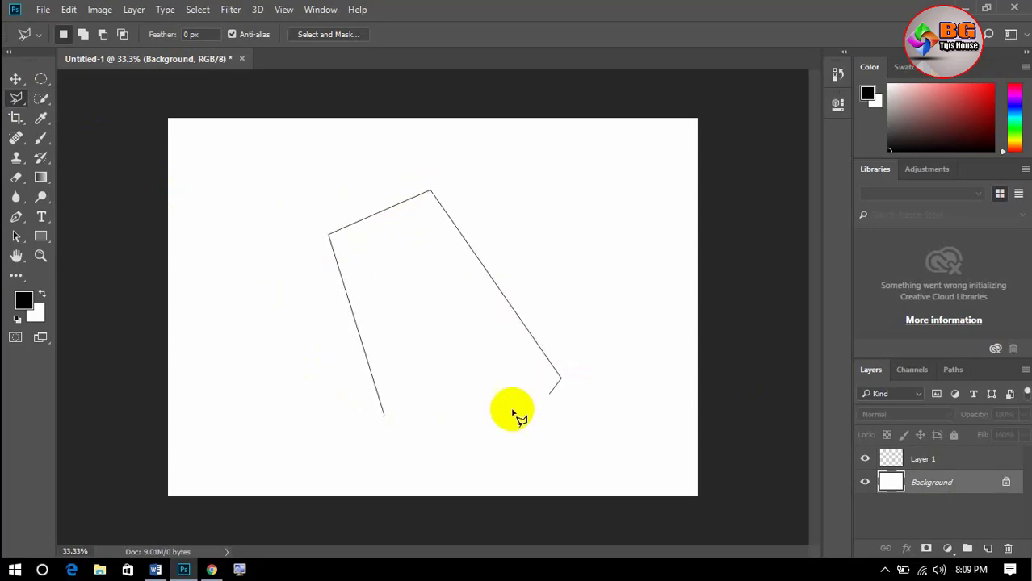
{"action": "left_click", "coordinate": [386, 414]}
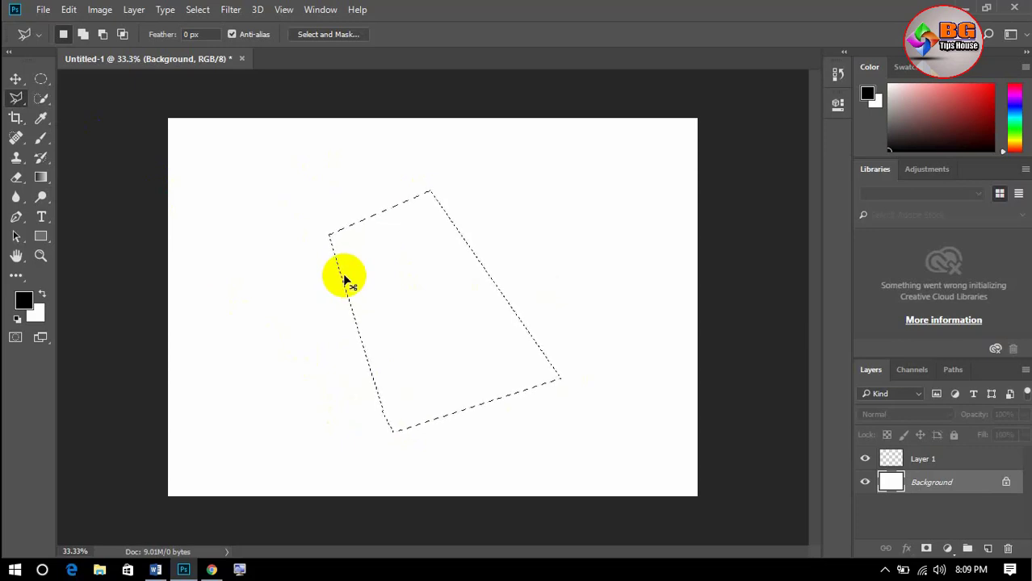
{"action": "key", "text": "ctrl+d"}
Draw a freehand wavy-edged selection across most of the canvas width with the Lasso tool.
{"action": "right_click", "coordinate": [17, 95]}
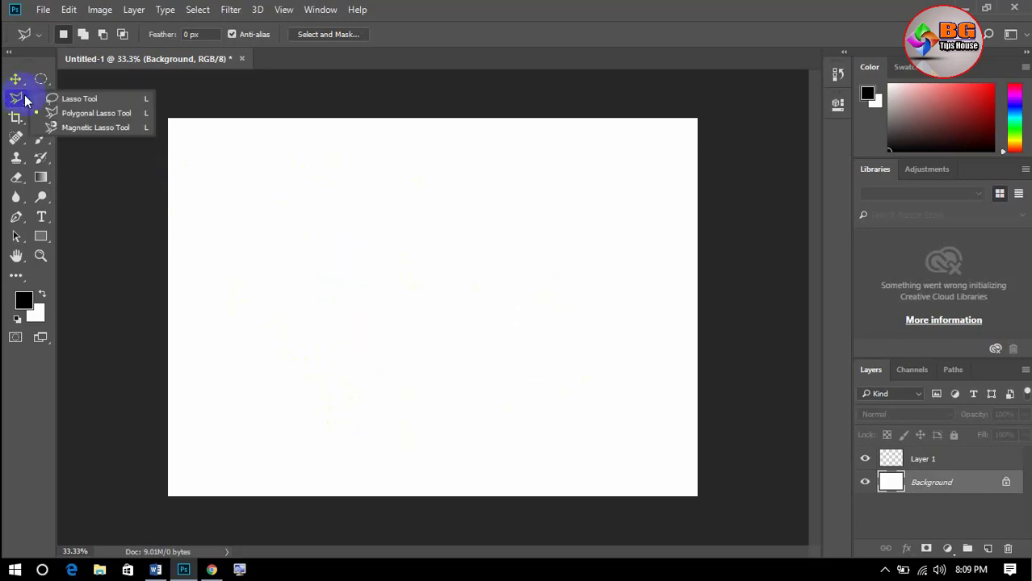
{"action": "left_click", "coordinate": [73, 98]}
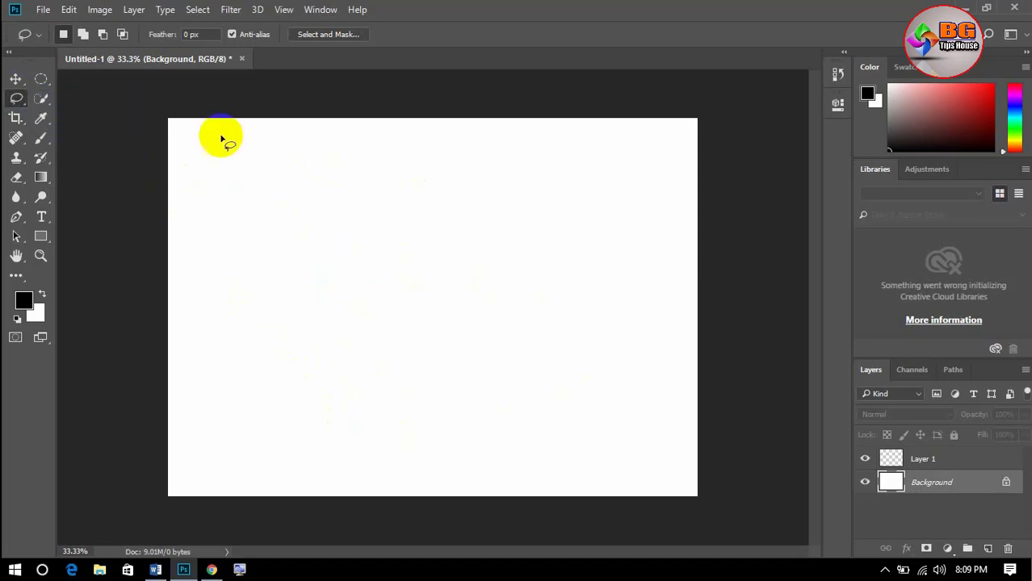
{"action": "mouse_move", "coordinate": [284, 333]}
{"action": "left_mouse_down"}
{"action": "mouse_move", "coordinate": [286, 250]}
{"action": "mouse_move", "coordinate": [316, 232]}
{"action": "mouse_move", "coordinate": [345, 254]}
{"action": "mouse_move", "coordinate": [374, 216]}
{"action": "mouse_move", "coordinate": [451, 241]}
{"action": "mouse_move", "coordinate": [491, 217]}
{"action": "mouse_move", "coordinate": [548, 217]}
{"action": "mouse_move", "coordinate": [628, 256]}
{"action": "mouse_move", "coordinate": [575, 429]}
{"action": "mouse_move", "coordinate": [532, 328]}
{"action": "mouse_move", "coordinate": [376, 380]}
{"action": "mouse_move", "coordinate": [259, 363]}
{"action": "mouse_move", "coordinate": [226, 282]}
{"action": "mouse_move", "coordinate": [254, 334]}
{"action": "mouse_move", "coordinate": [282, 321]}
{"action": "left_mouse_up"}
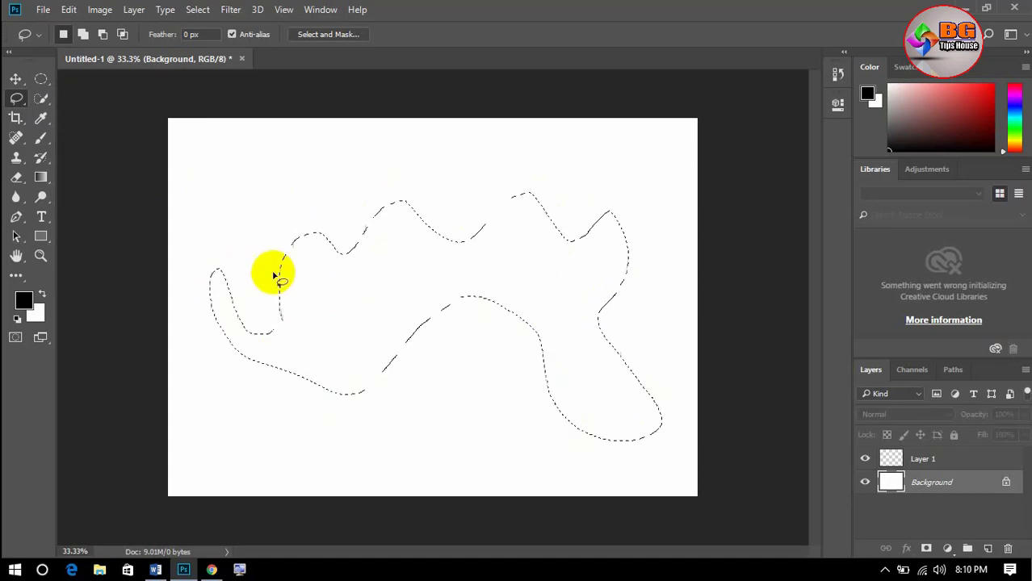
Fill the wavy selection with bright red as the foreground color on a new layer and deselect.
{"action": "left_click", "coordinate": [986, 549]}
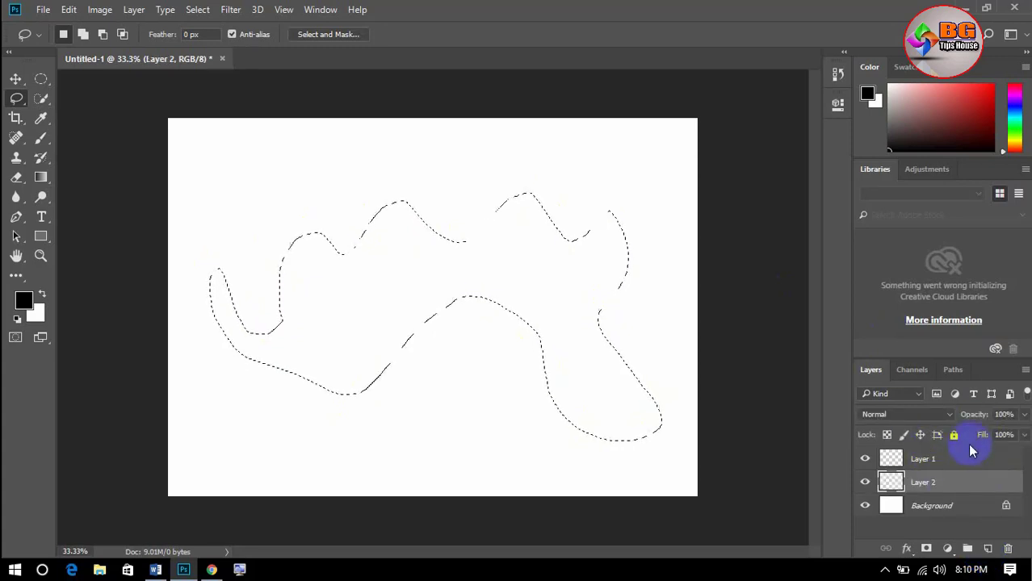
{"action": "left_click", "coordinate": [22, 303]}
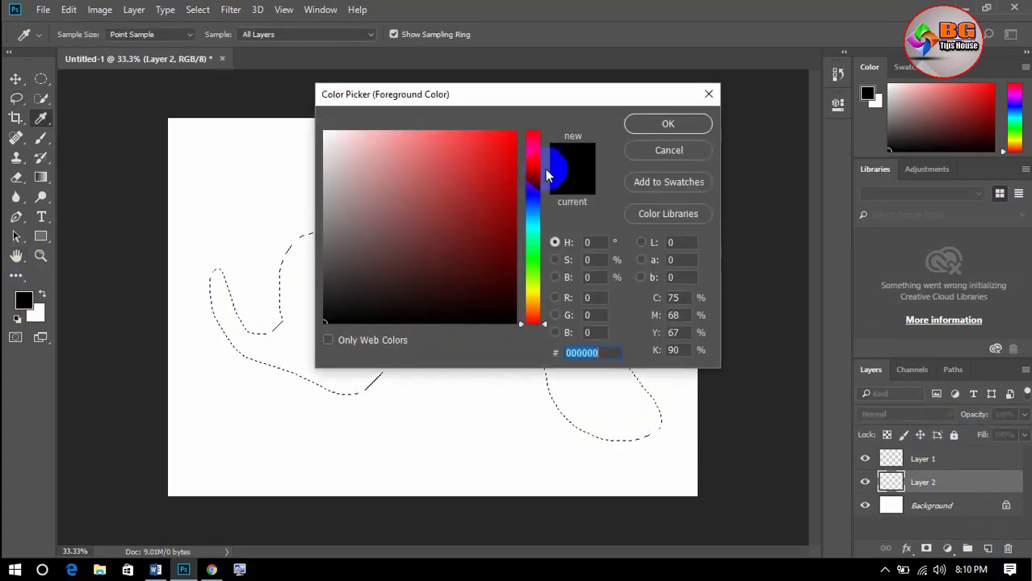
{"action": "left_click", "coordinate": [502, 148]}
{"action": "left_click", "coordinate": [645, 122]}
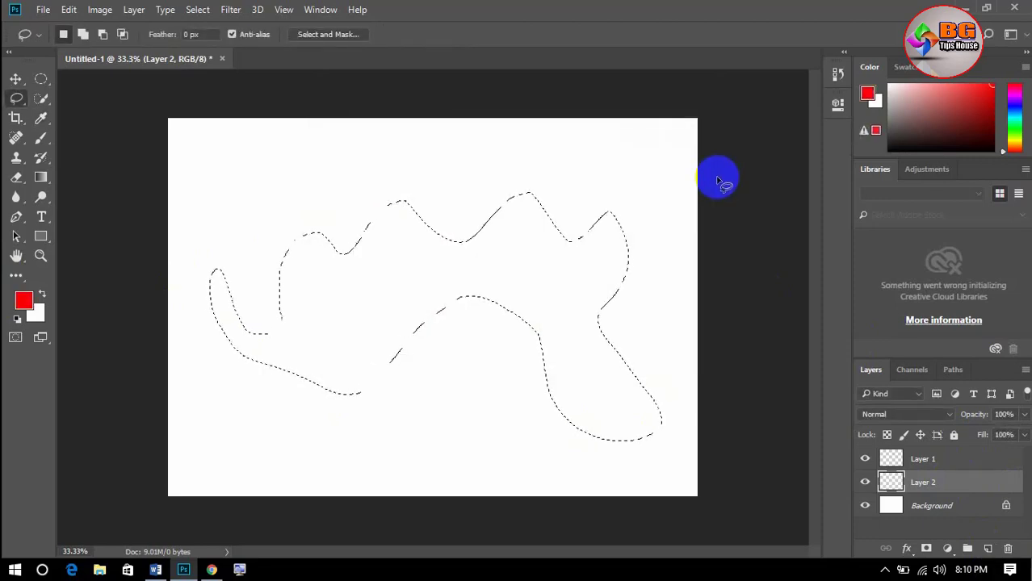
{"action": "key", "text": "alt+BackSpace"}
{"action": "key", "text": "ctrl+d"}
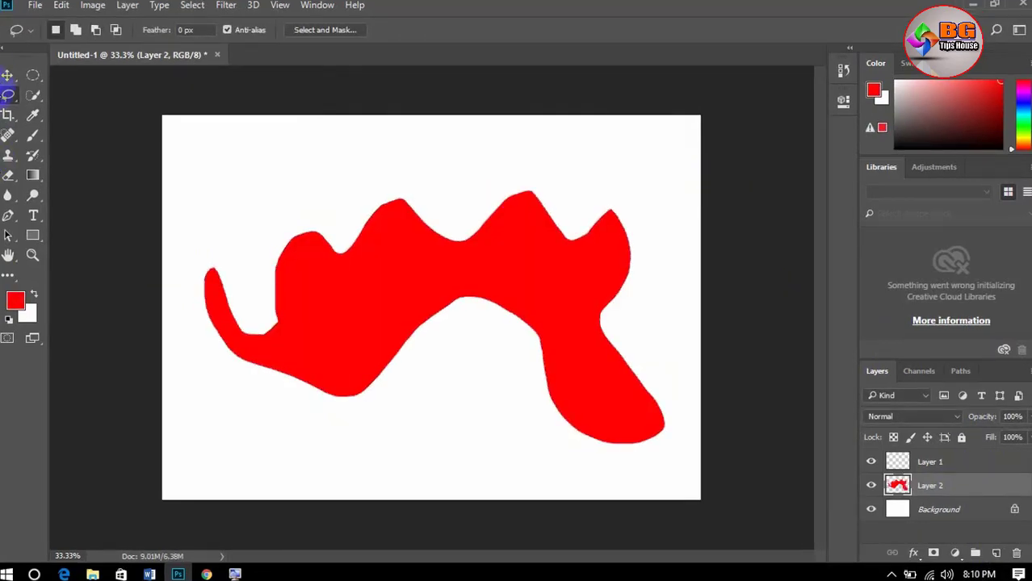
Move the red wavy shape up slightly and delete its layer.
{"action": "left_click", "coordinate": [7, 75]}
{"action": "left_click_drag", "start_coordinate": [452, 258], "coordinate": [388, 260]}
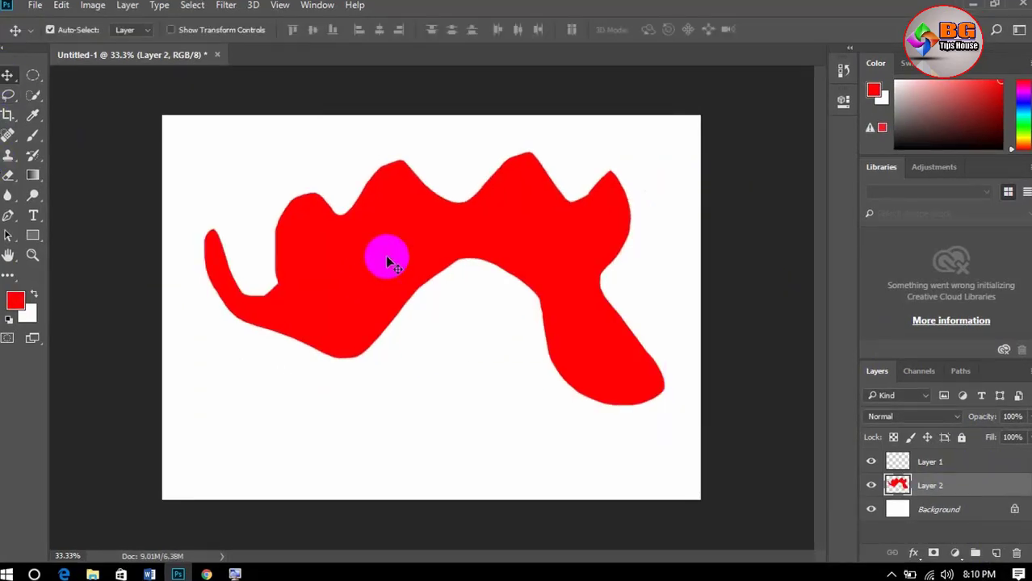
{"action": "key", "text": "Delete"}
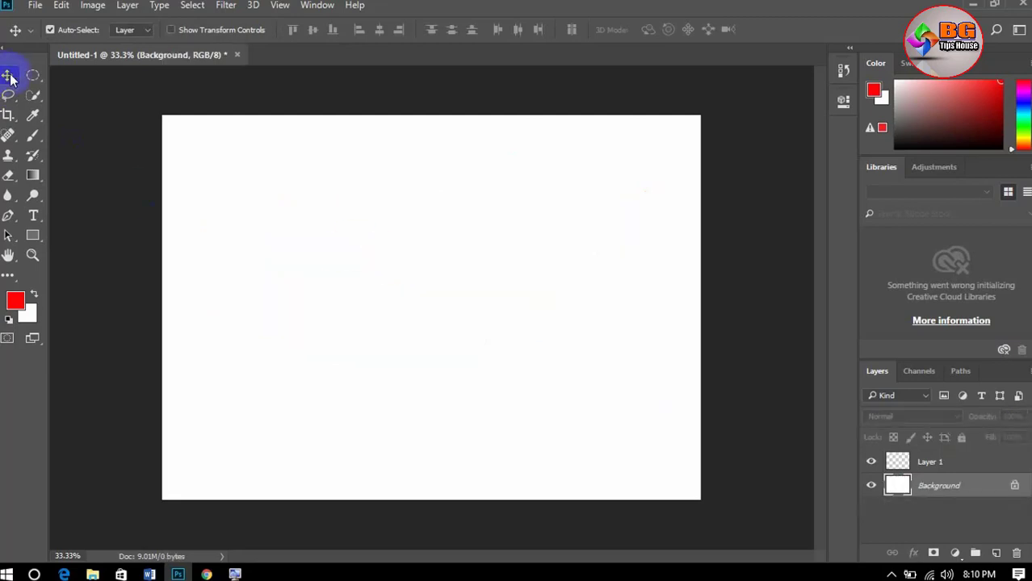
Draw a circular selection near the middle of the canvas with the Elliptical Marquee tool.
{"action": "left_click", "coordinate": [10, 95]}
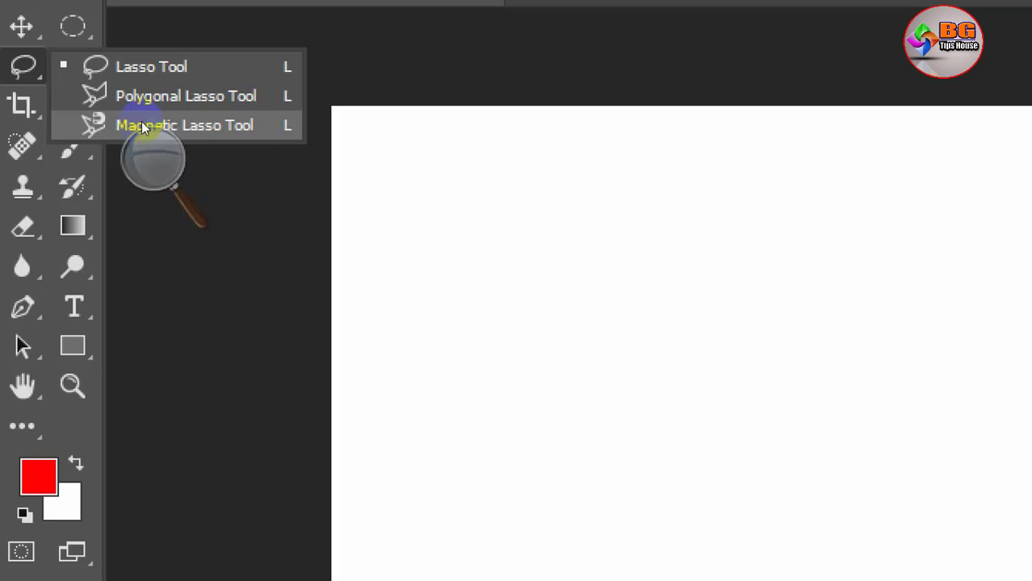
{"action": "left_click", "coordinate": [142, 128]}
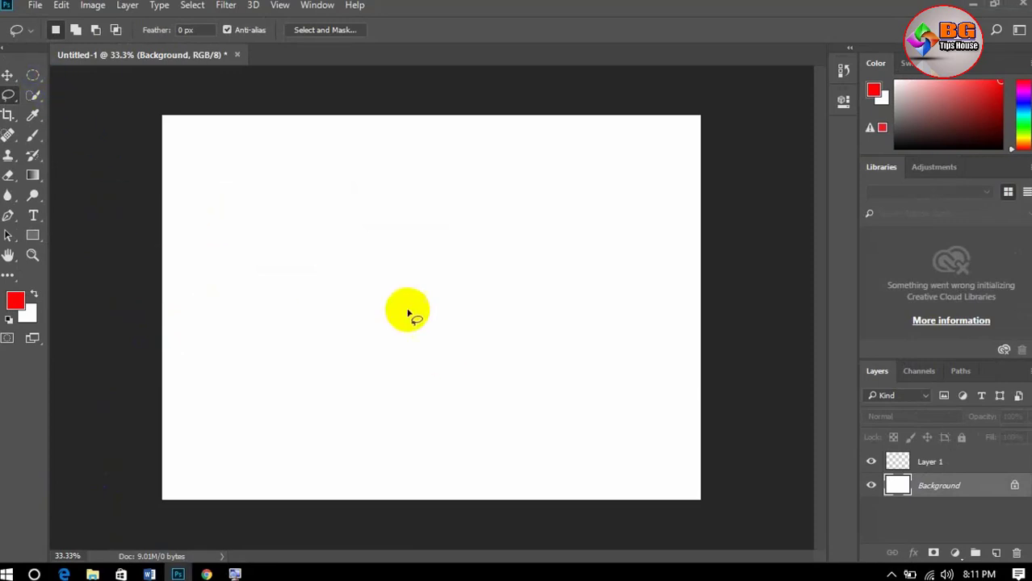
{"action": "left_click", "coordinate": [33, 75]}
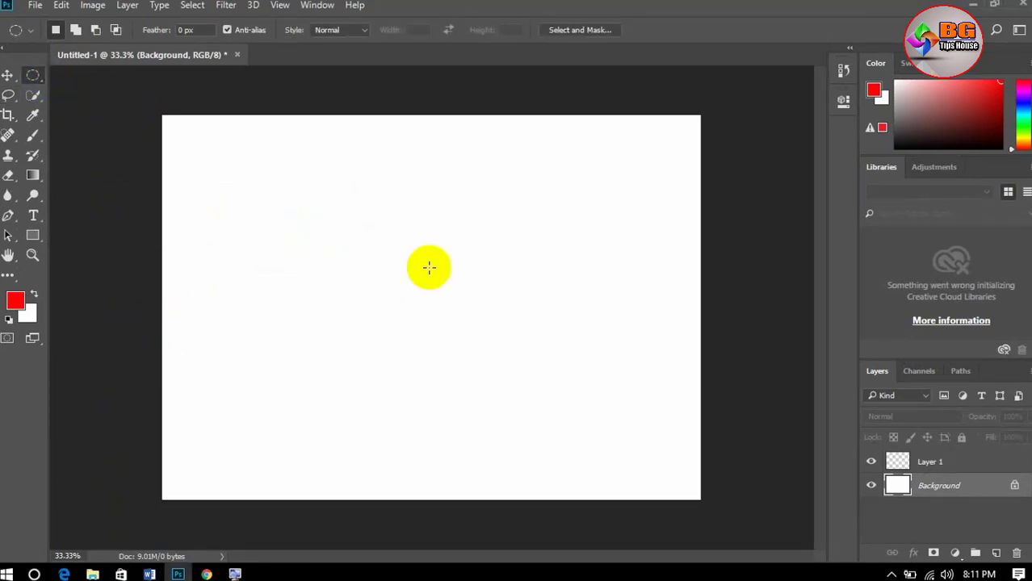
{"action": "left_click_drag", "start_coordinate": [344, 199], "coordinate": [539, 416]}
{"action": "left_click", "coordinate": [529, 402]}
{"action": "key", "text": "ctrl+z"}
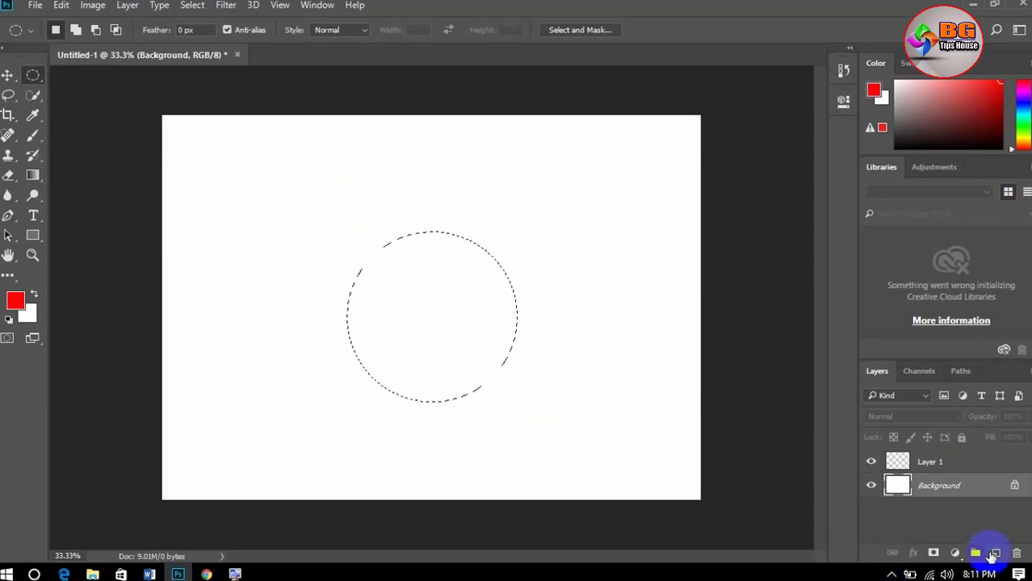
Fill the circular selection with the red foreground color on Layer 1 and deselect.
{"action": "left_click", "coordinate": [937, 461]}
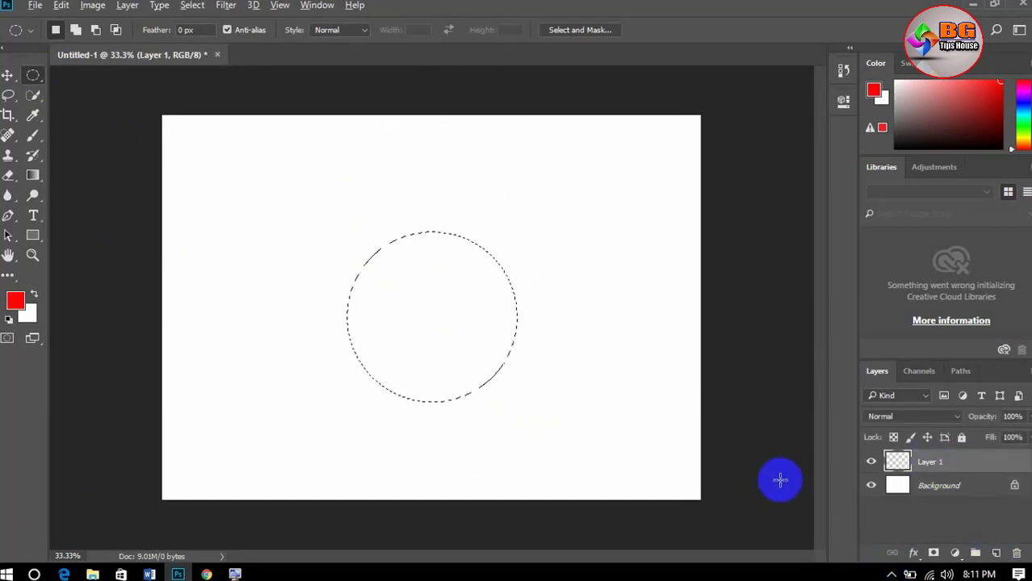
{"action": "key", "text": "alt+BackSpace"}
{"action": "left_click", "coordinate": [677, 463]}
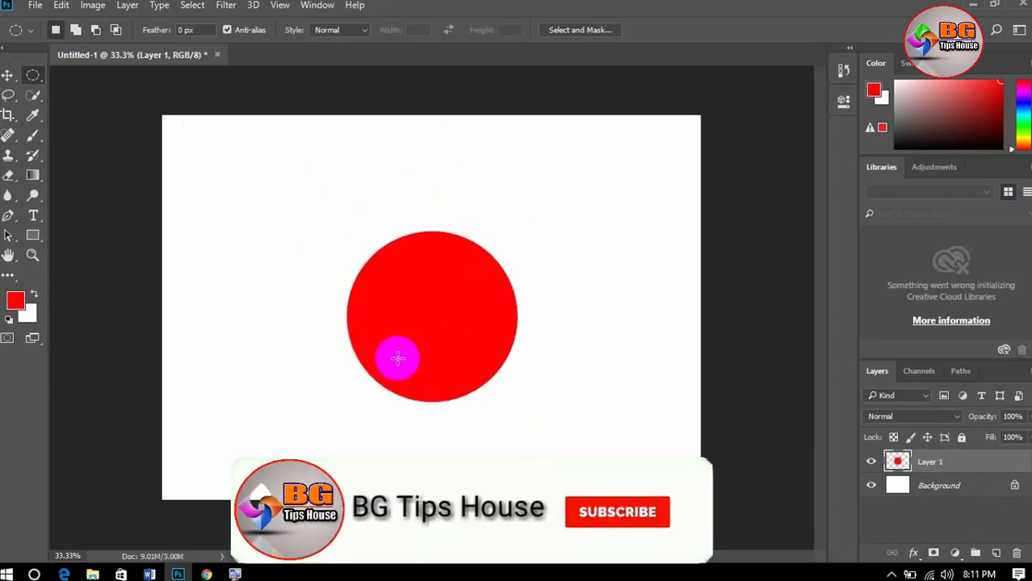
Trace the edge of the red circle with the Magnetic Lasso tool into a closed selection and clear it.
{"action": "left_click", "coordinate": [9, 95]}
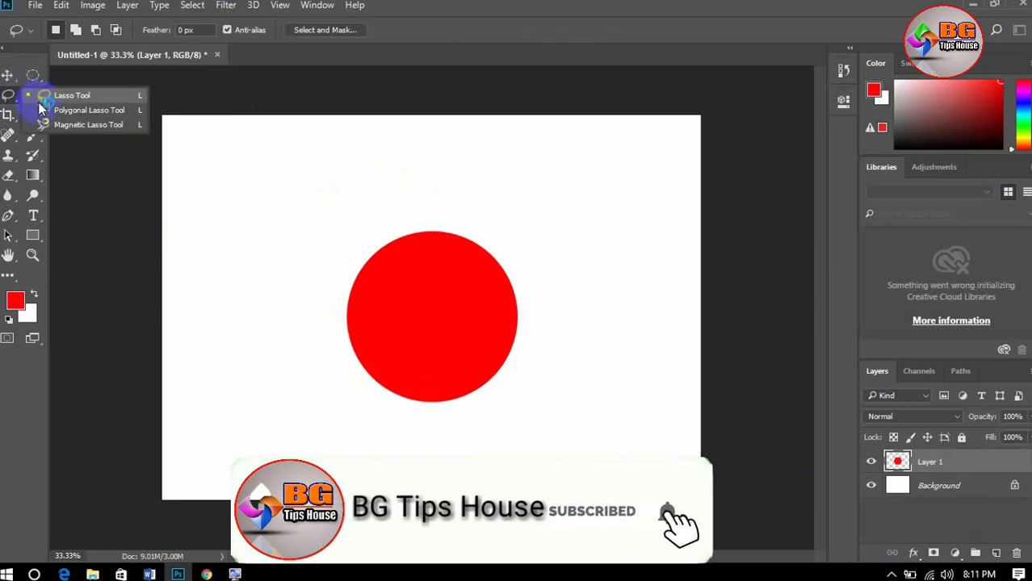
{"action": "left_click", "coordinate": [70, 124]}
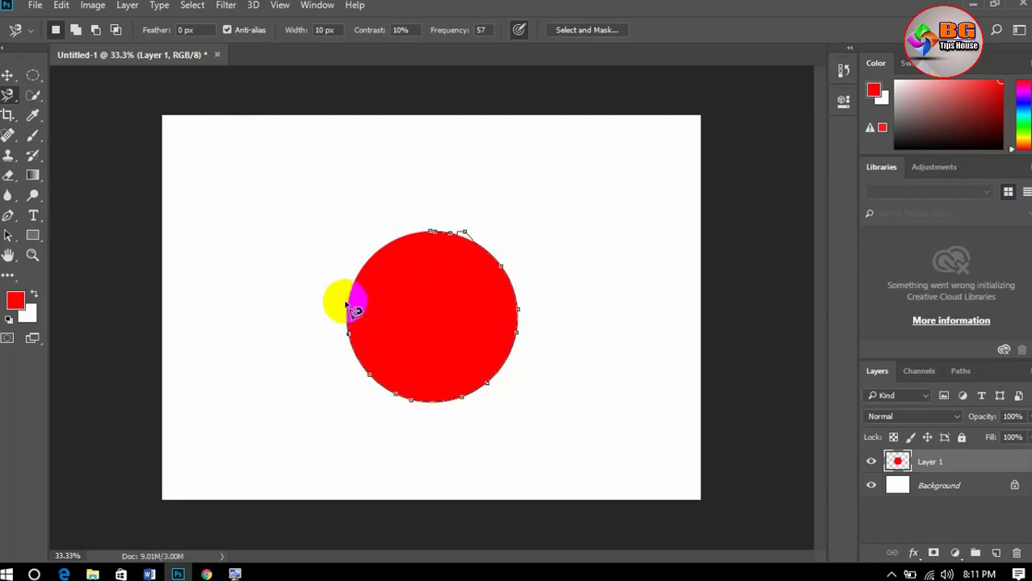
{"action": "left_click", "coordinate": [433, 233]}
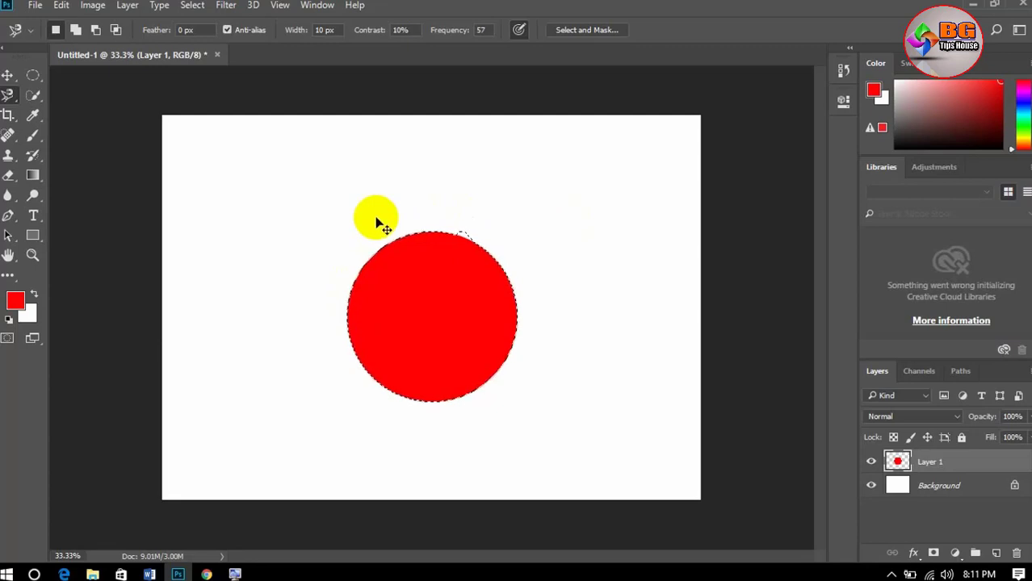
{"action": "key", "text": "ctrl+d"}
Move the red circle slightly and delete its layer, leaving only the Background.
{"action": "left_click", "coordinate": [6, 75]}
{"action": "left_click_drag", "start_coordinate": [453, 327], "coordinate": [464, 298]}
{"action": "key", "text": "Delete"}
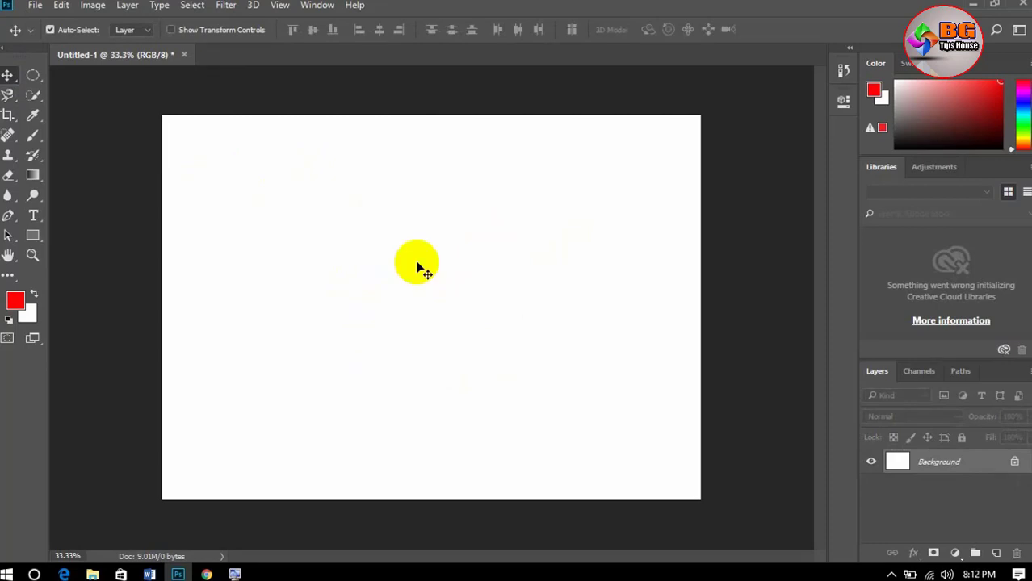
Start placing an embedded image and browse to the Stock Image folder on the Desktop.
{"action": "left_click", "coordinate": [35, 5]}
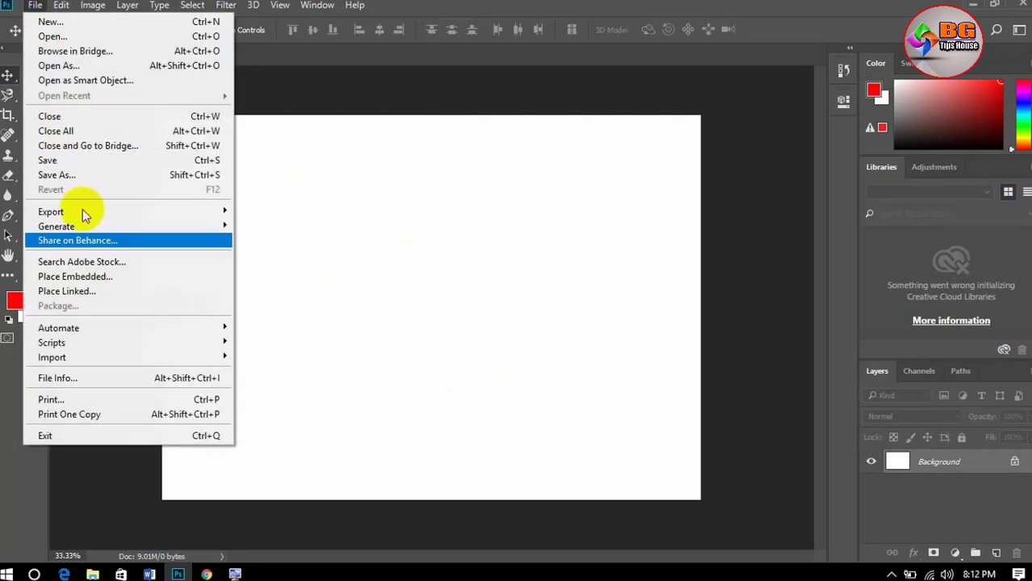
{"action": "left_click", "coordinate": [59, 277]}
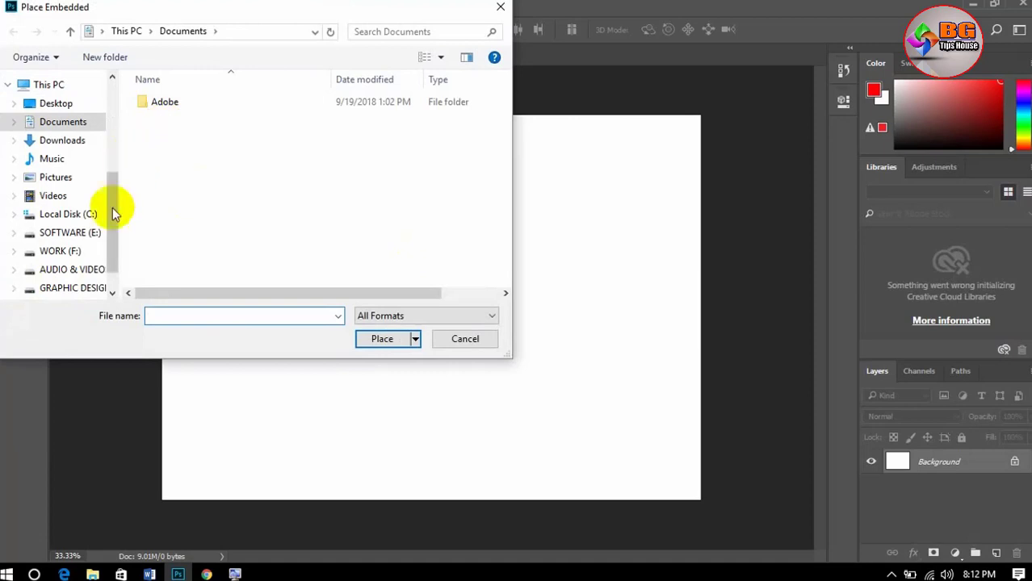
{"action": "left_click", "coordinate": [74, 103]}
{"action": "double_click", "coordinate": [194, 118]}
{"action": "scroll", "coordinate": [237, 226], "scroll_direction": "down", "scroll_amount": 2}
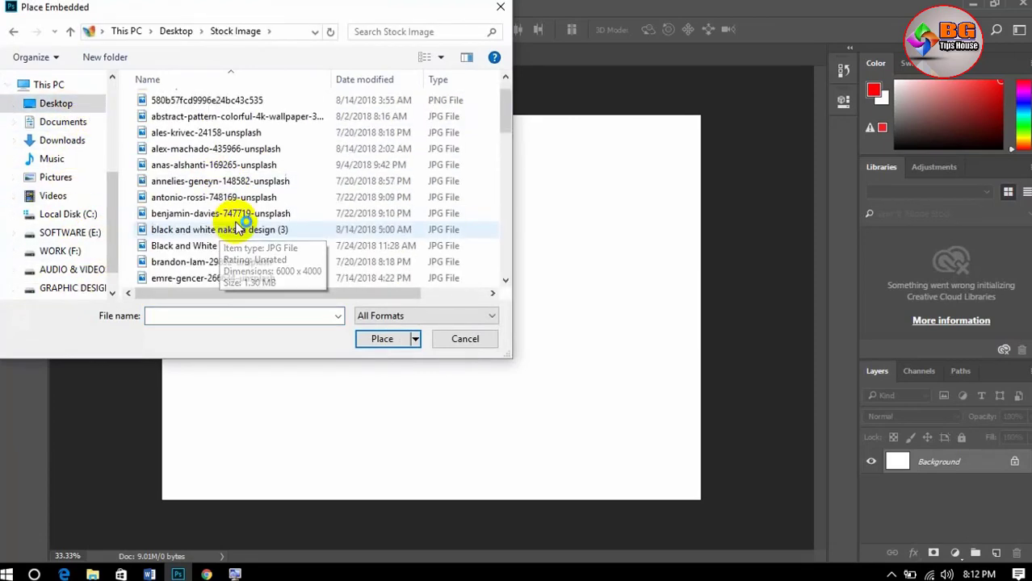
Show the Stock Image files as large icons and place the photo of white clouds against a blue sky on the canvas.
{"action": "left_click", "coordinate": [466, 58]}
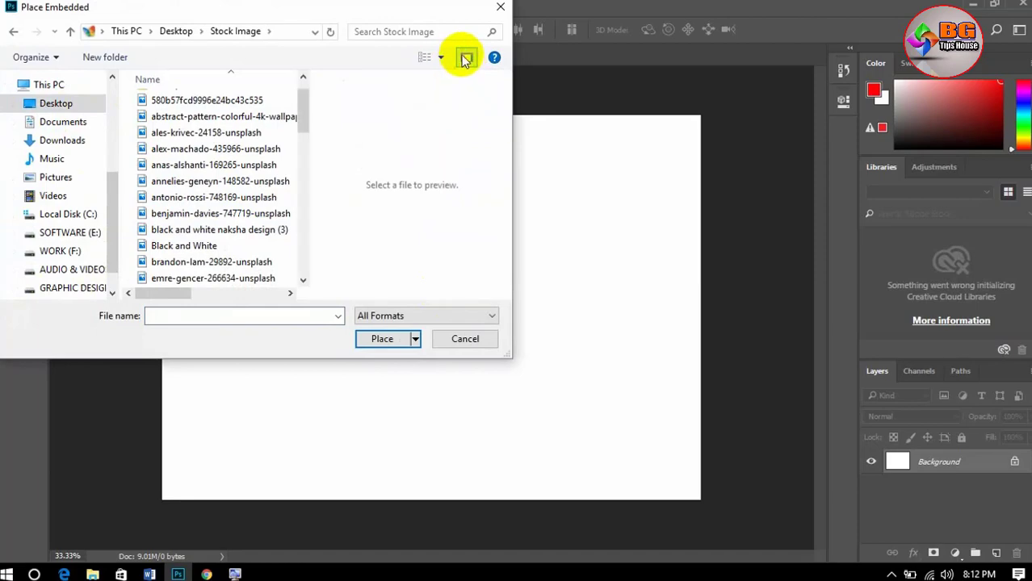
{"action": "left_click", "coordinate": [466, 58]}
{"action": "left_click", "coordinate": [441, 56]}
{"action": "left_click_drag", "start_coordinate": [453, 139], "coordinate": [455, 39]}
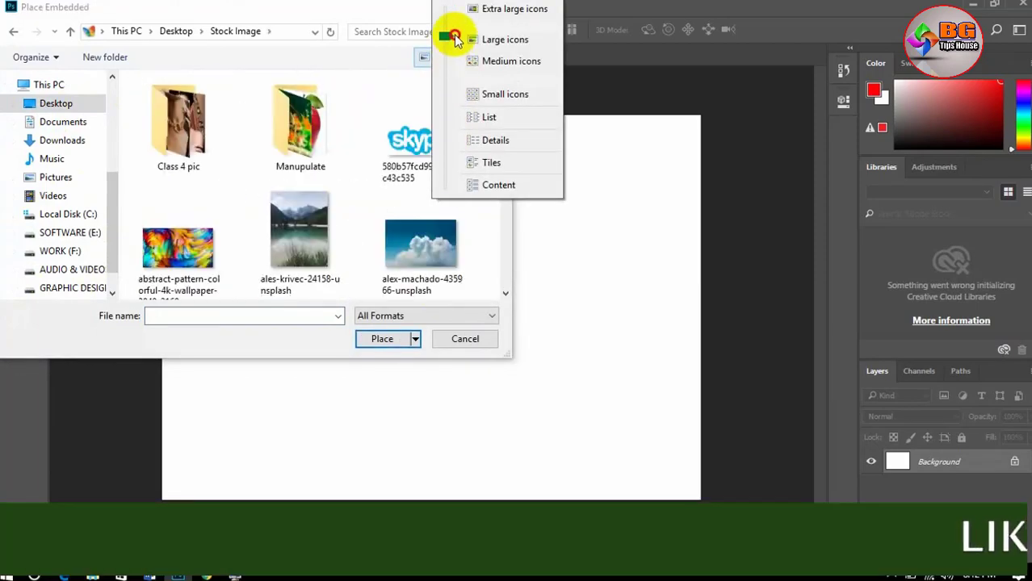
{"action": "left_click", "coordinate": [428, 234]}
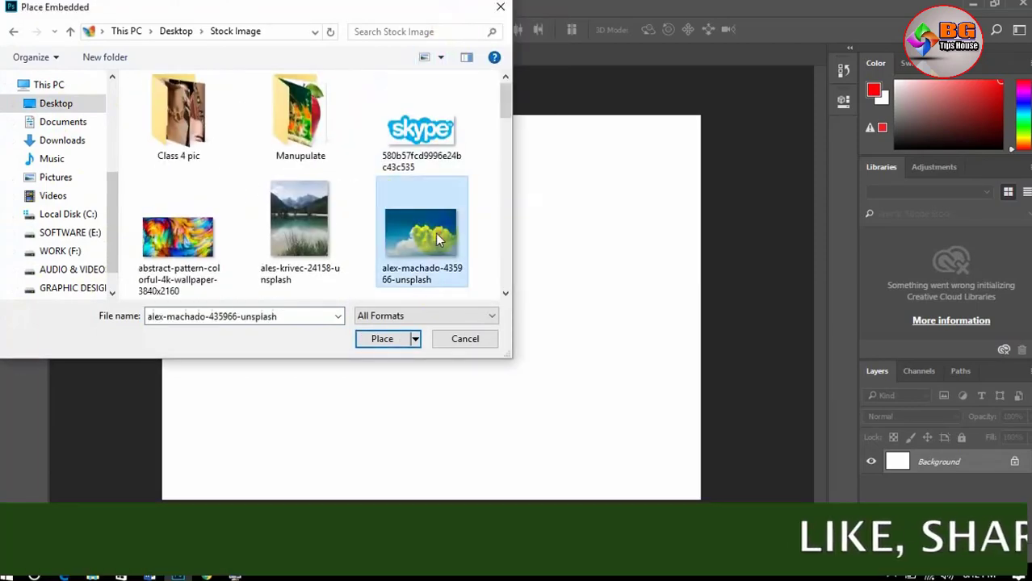
{"action": "left_click", "coordinate": [382, 339]}
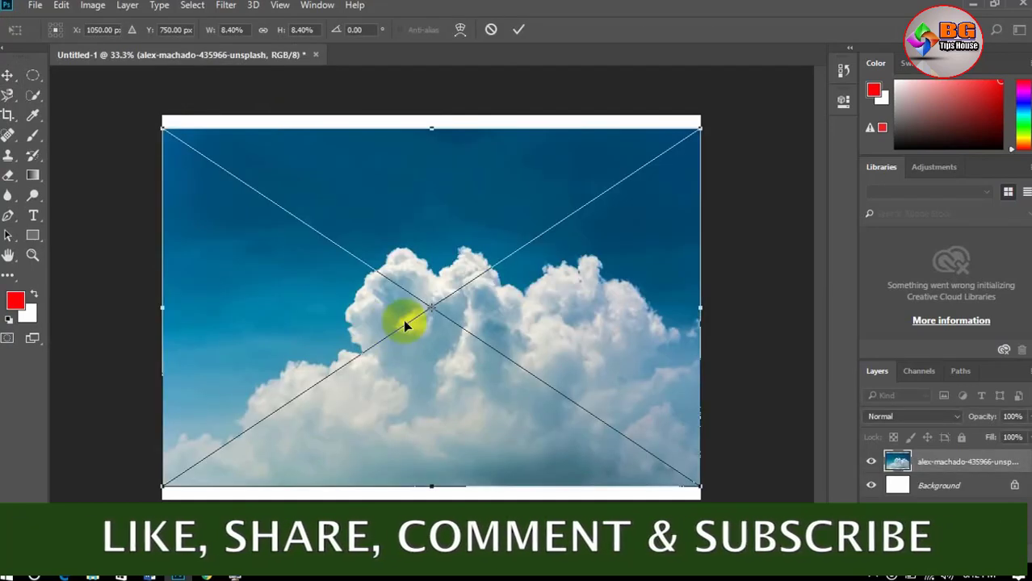
{"action": "key", "text": "Return"}
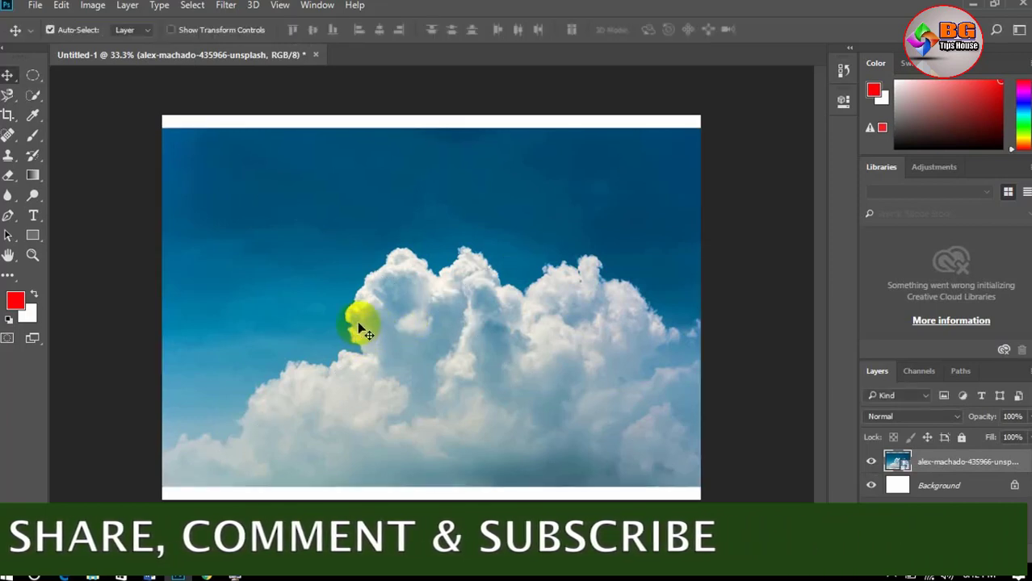
Trace the cloud's edge around the photo with the Magnetic Lasso tool and clear the tracing.
{"action": "left_click", "coordinate": [8, 94]}
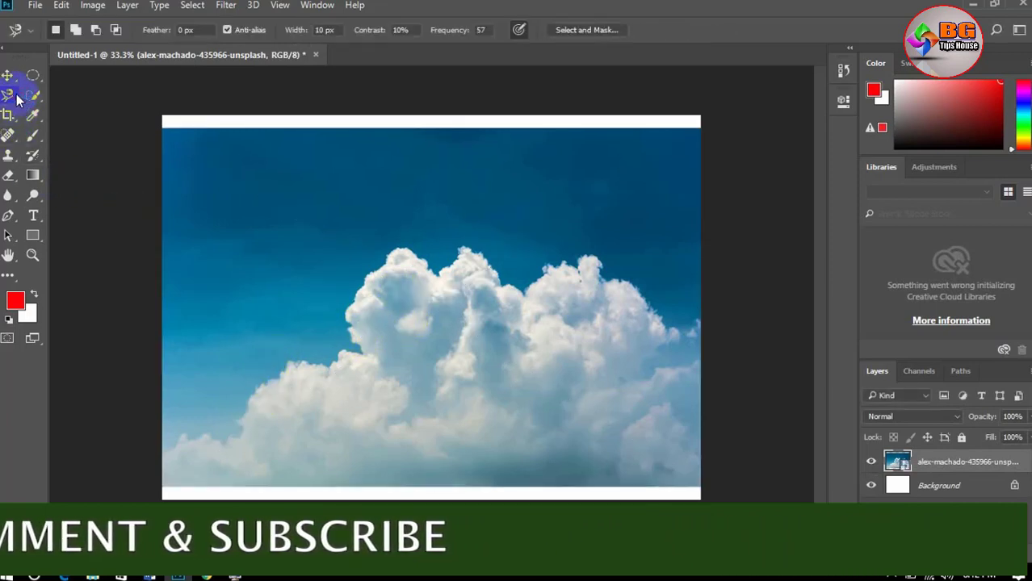
{"action": "left_click", "coordinate": [362, 355]}
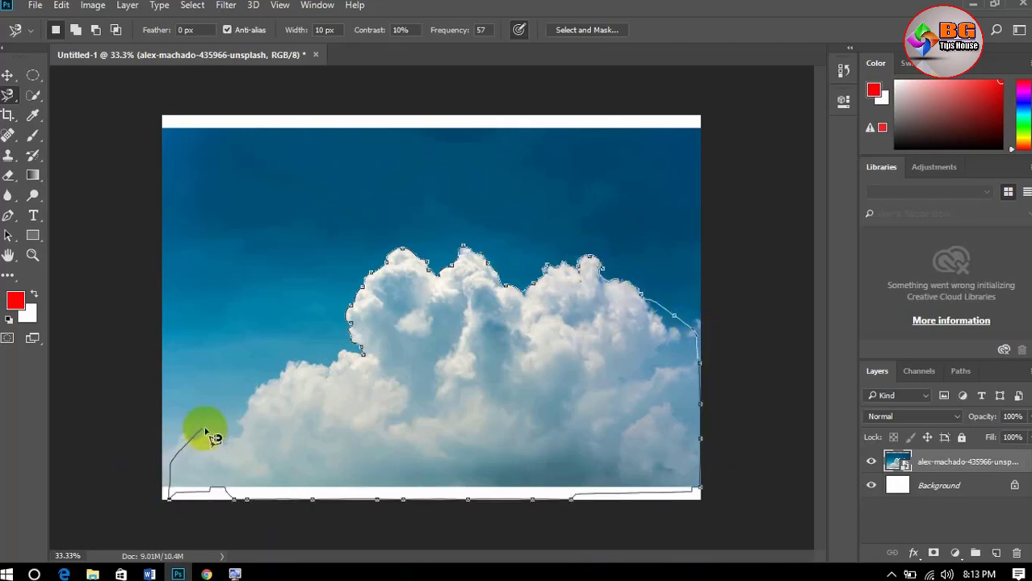
{"action": "left_click", "coordinate": [349, 360]}
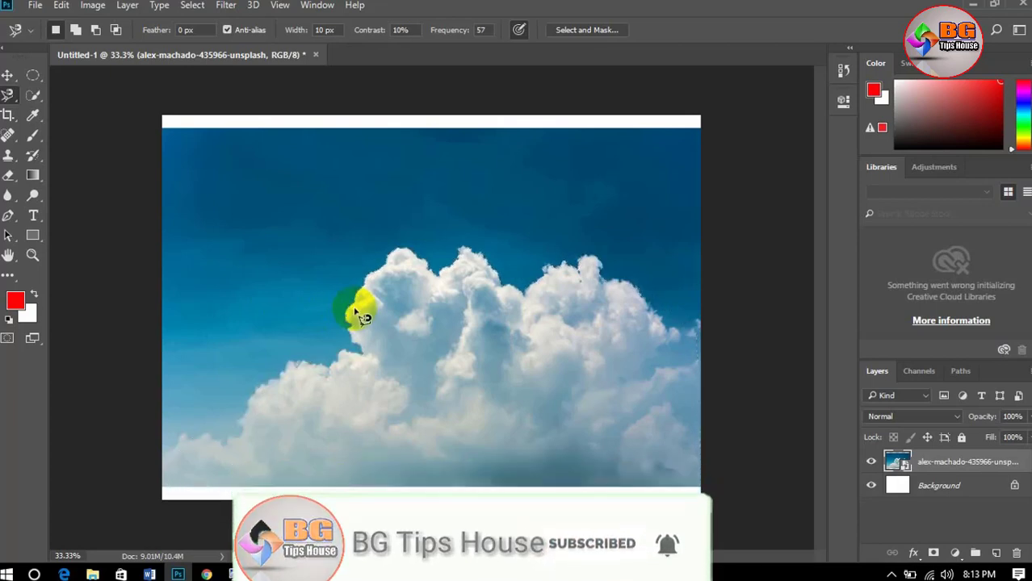
Switch from the Magnetic Lasso to the Lasso tool and view the tools grouped with Quick Selection.
{"action": "right_click", "coordinate": [7, 95]}
{"action": "left_click", "coordinate": [43, 99]}
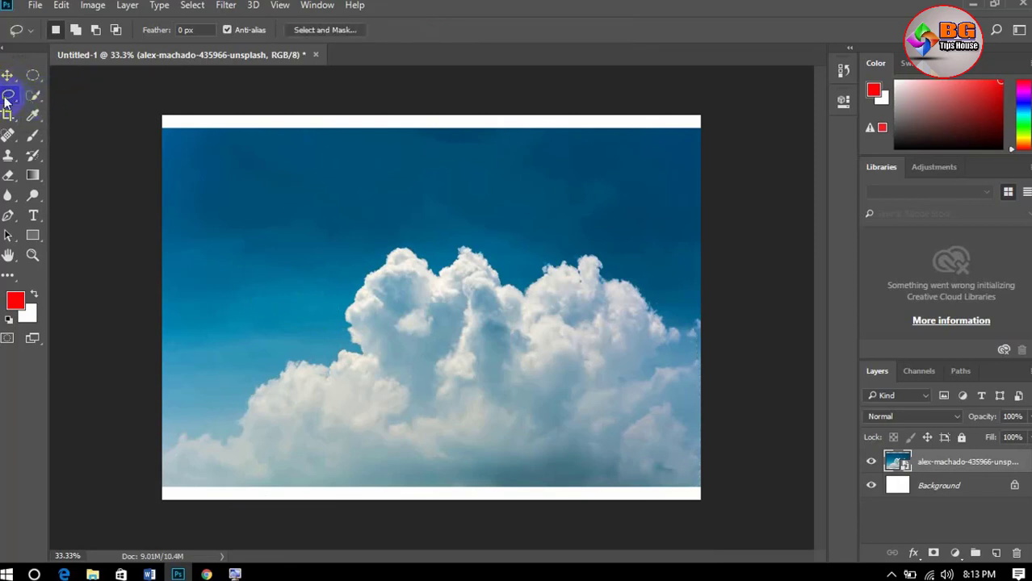
{"action": "left_click", "coordinate": [29, 99]}
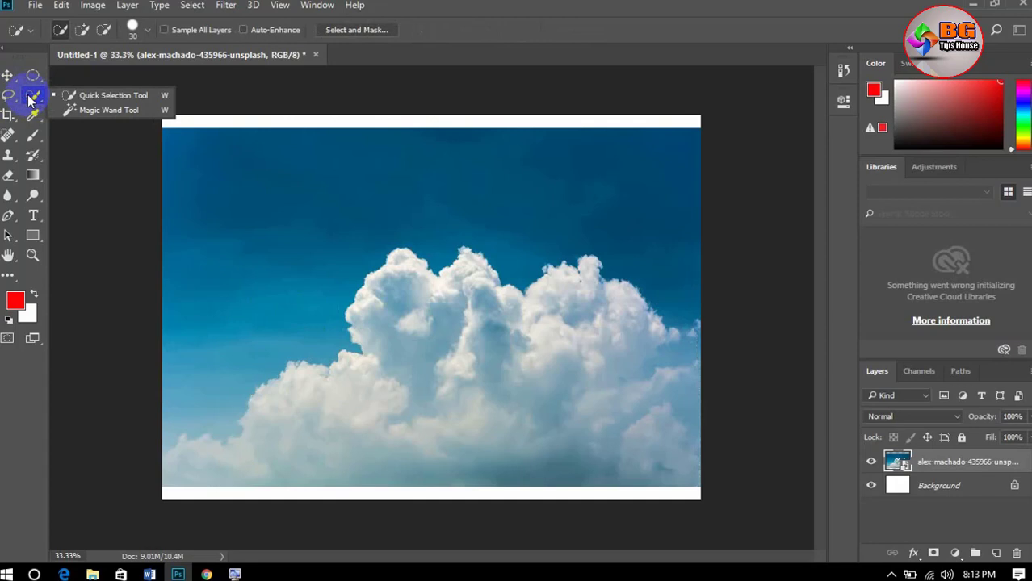
Delete the cloud photo's layer with the Move tool active and undo the deletion.
{"action": "left_click", "coordinate": [7, 75]}
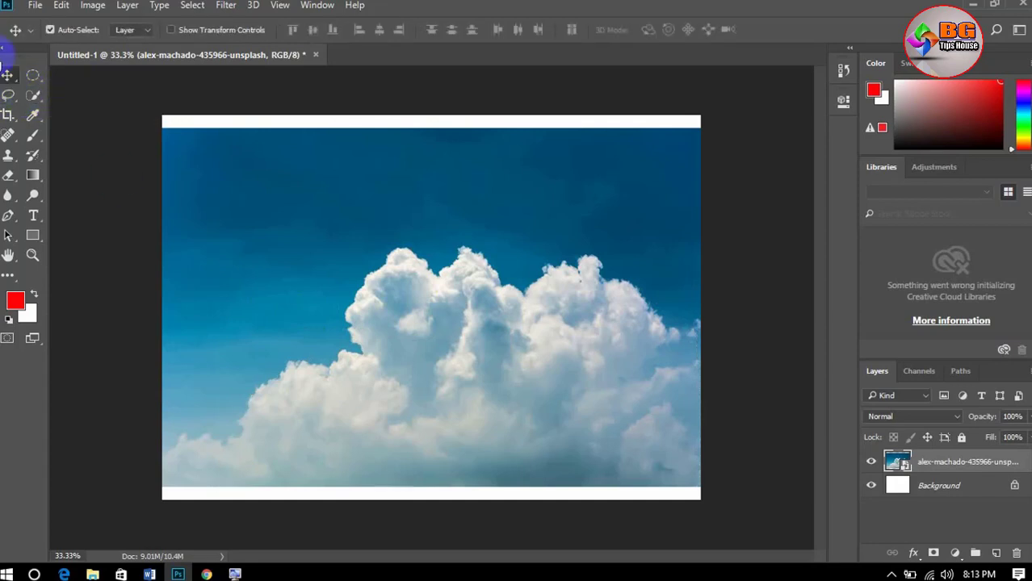
{"action": "left_click_drag", "start_coordinate": [422, 311], "coordinate": [478, 266]}
{"action": "key", "text": "Delete"}
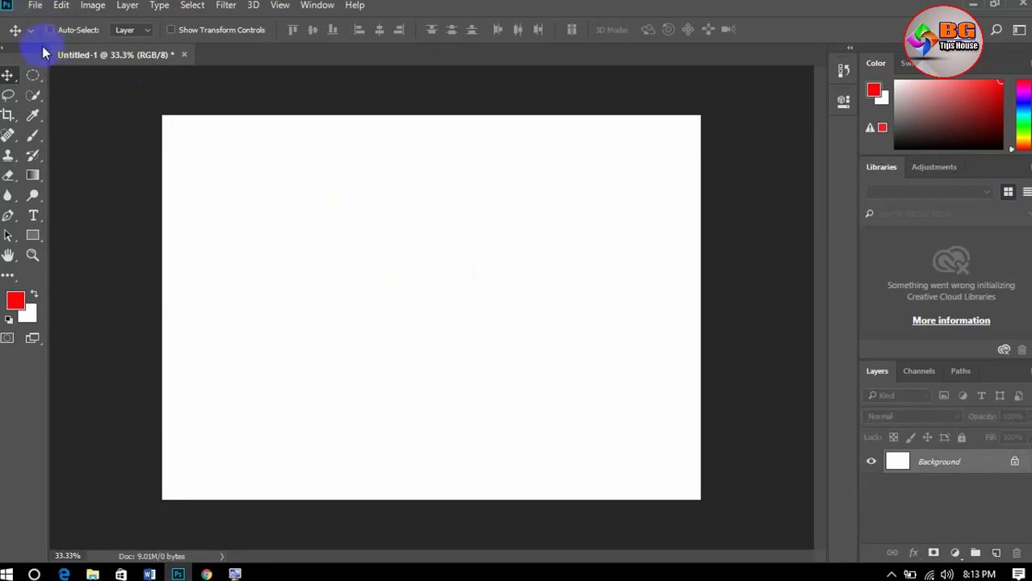
{"action": "key", "text": "ctrl+z"}
Move the cloud photo slightly down the canvas and choose the Quick Selection tool.
{"action": "left_click_drag", "start_coordinate": [311, 106], "coordinate": [309, 240]}
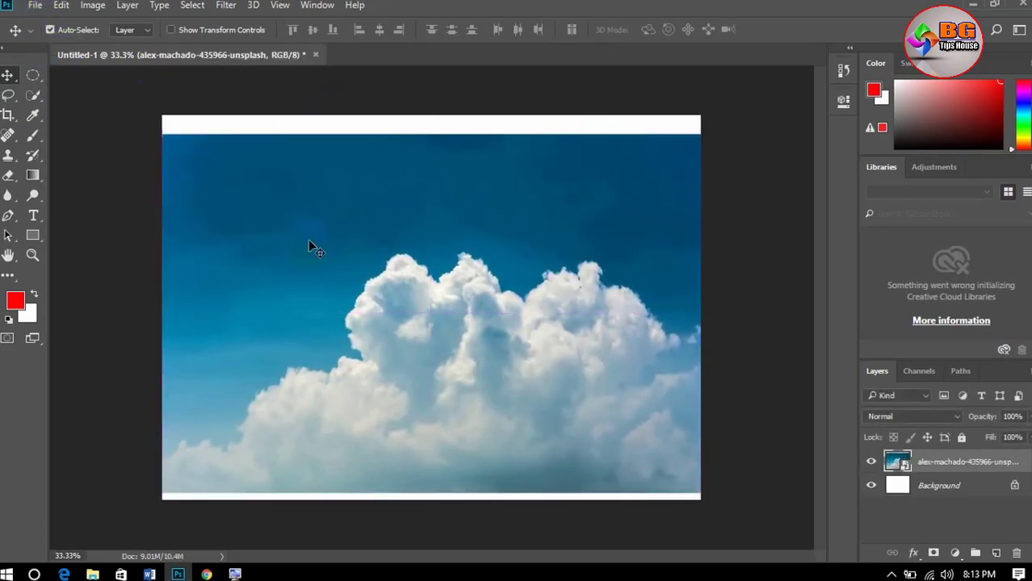
{"action": "left_click", "coordinate": [38, 99]}
{"action": "left_click", "coordinate": [148, 96]}
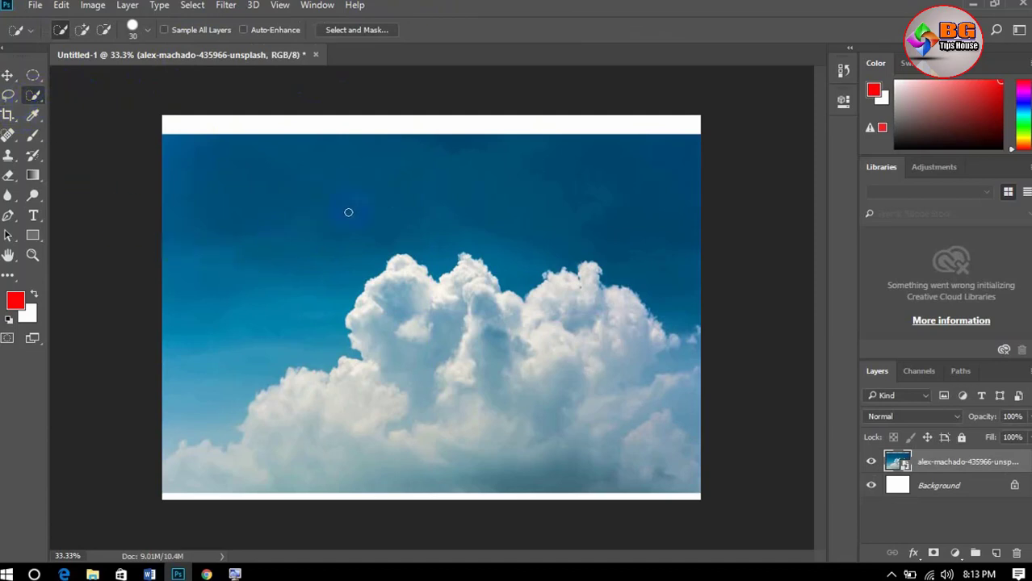
Enlarge the Quick Selection brush to 1100 px and shrink it again to about 80 px.
{"action": "key", "text": "bracketright"}
{"action": "key", "text": "bracketright"}
{"action": "key", "text": "bracketright"}
{"action": "key", "text": "bracketright"}
{"action": "key", "text": "bracketright"}
{"action": "key", "text": "bracketright"}
{"action": "key", "text": "bracketright"}
{"action": "key", "text": "bracketright"}
{"action": "key", "text": "bracketright"}
{"action": "key", "text": "bracketright"}
{"action": "key", "text": "bracketright"}
{"action": "key", "text": "bracketright"}
{"action": "key", "text": "bracketright"}
{"action": "key", "text": "bracketright"}
{"action": "key", "text": "bracketright"}
{"action": "key", "text": "bracketright"}
{"action": "key", "text": "bracketright"}
{"action": "key", "text": "bracketright"}
{"action": "key", "text": "bracketright"}
{"action": "key", "text": "bracketright"}
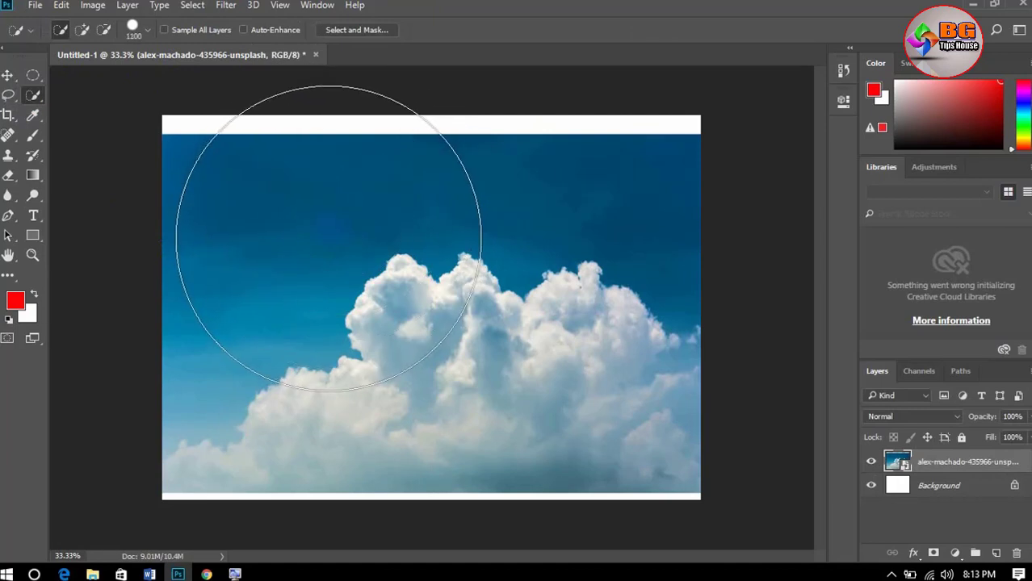
{"action": "key", "text": "bracketleft"}
{"action": "key", "text": "bracketleft"}
{"action": "key", "text": "bracketleft"}
{"action": "key", "text": "bracketleft"}
{"action": "key", "text": "bracketleft"}
{"action": "key", "text": "bracketleft"}
{"action": "key", "text": "bracketleft"}
{"action": "key", "text": "bracketleft"}
{"action": "key", "text": "bracketleft"}
{"action": "key", "text": "bracketleft"}
{"action": "key", "text": "bracketleft"}
{"action": "key", "text": "bracketleft"}
{"action": "key", "text": "bracketleft"}
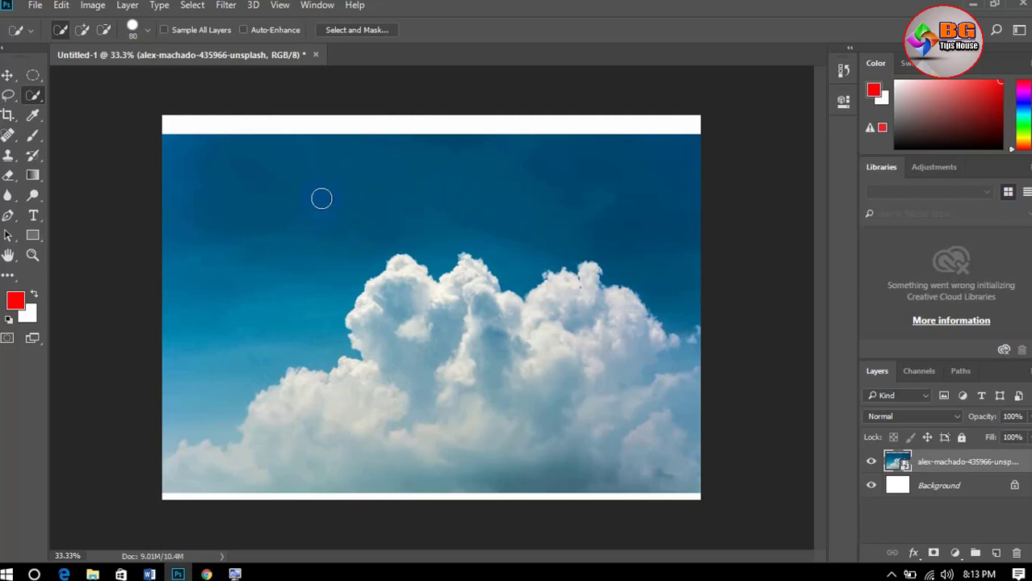
{"action": "key", "text": "bracketleft"}
Enlarge the Quick Selection brush to 1000 px and reduce it to 70 px.
{"action": "key", "text": "bracketright"}
{"action": "key", "text": "bracketright"}
{"action": "key", "text": "bracketright"}
{"action": "key", "text": "bracketright"}
{"action": "key", "text": "bracketright"}
{"action": "key", "text": "bracketright"}
{"action": "key", "text": "bracketright"}
{"action": "key", "text": "bracketright"}
{"action": "key", "text": "bracketright"}
{"action": "key", "text": "bracketright"}
{"action": "key", "text": "bracketright"}
{"action": "key", "text": "bracketright"}
{"action": "key", "text": "bracketright"}
{"action": "key", "text": "bracketright"}
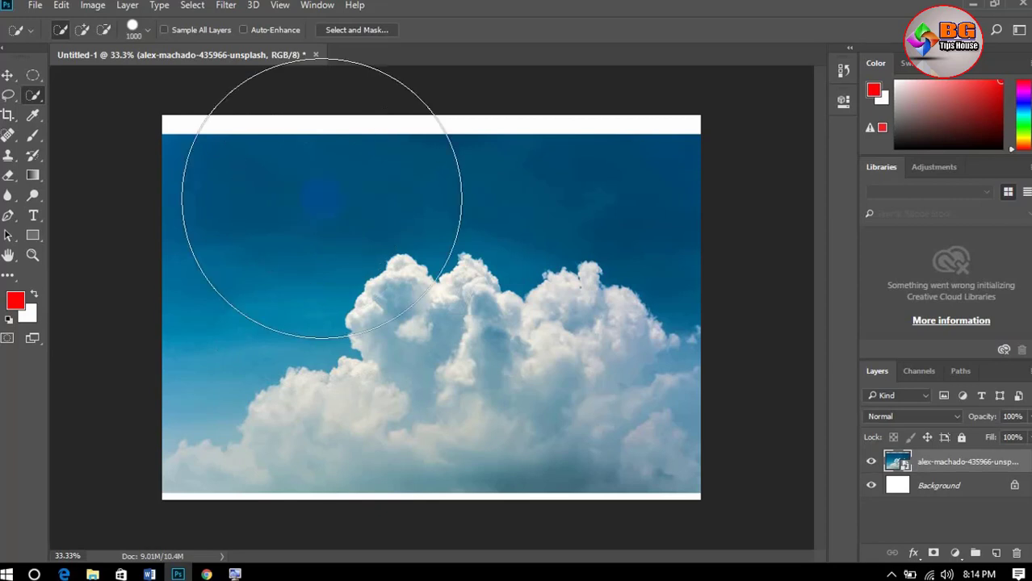
{"action": "key", "text": "bracketleft"}
{"action": "key", "text": "bracketleft"}
{"action": "key", "text": "bracketleft"}
{"action": "key", "text": "bracketleft"}
{"action": "key", "text": "bracketleft"}
{"action": "key", "text": "bracketleft"}
{"action": "key", "text": "bracketleft"}
{"action": "key", "text": "bracketleft"}
{"action": "key", "text": "bracketleft"}
{"action": "key", "text": "bracketleft"}
{"action": "key", "text": "bracketleft"}
{"action": "key", "text": "bracketleft"}
{"action": "key", "text": "bracketleft"}
{"action": "key", "text": "bracketleft"}
{"action": "key", "text": "bracketleft"}
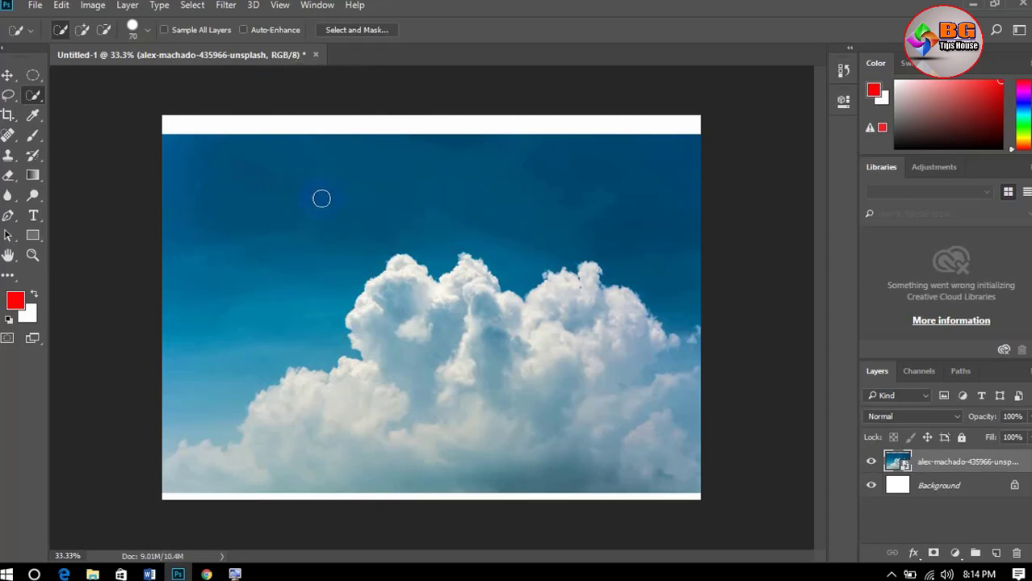
Increase the Quick Selection brush size to 1000 px.
{"action": "key", "text": "bracketright"}
{"action": "key", "text": "bracketright"}
{"action": "key", "text": "bracketright"}
{"action": "key", "text": "bracketright"}
{"action": "key", "text": "bracketright"}
{"action": "key", "text": "bracketright"}
{"action": "key", "text": "bracketright"}
{"action": "key", "text": "bracketright"}
{"action": "key", "text": "bracketright"}
{"action": "key", "text": "bracketright"}
{"action": "key", "text": "bracketright"}
{"action": "key", "text": "bracketright"}
{"action": "key", "text": "bracketright"}
{"action": "key", "text": "bracketright"}
{"action": "key", "text": "bracketright"}
{"action": "key", "text": "bracketright"}
{"action": "key", "text": "bracketright"}
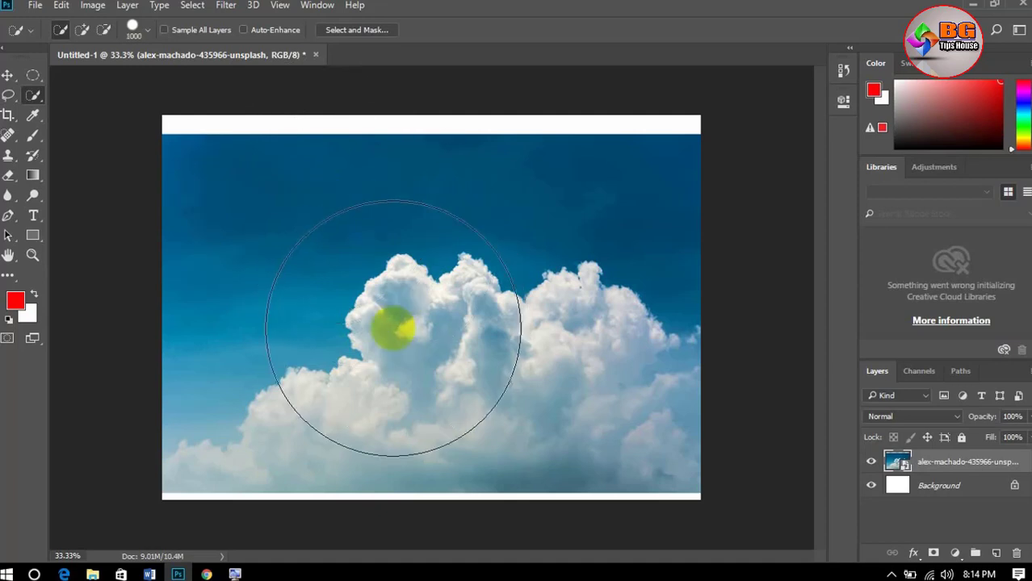
Set the Quick Selection brush to 125 px and brush over the clouds to select the whole cloud mass down to the photo's lower edge.
{"action": "key", "text": "bracketleft"}
{"action": "key", "text": "bracketleft"}
{"action": "key", "text": "bracketleft"}
{"action": "key", "text": "bracketleft"}
{"action": "key", "text": "bracketleft"}
{"action": "key", "text": "bracketleft"}
{"action": "key", "text": "bracketleft"}
{"action": "key", "text": "bracketleft"}
{"action": "key", "text": "bracketleft"}
{"action": "key", "text": "bracketleft"}
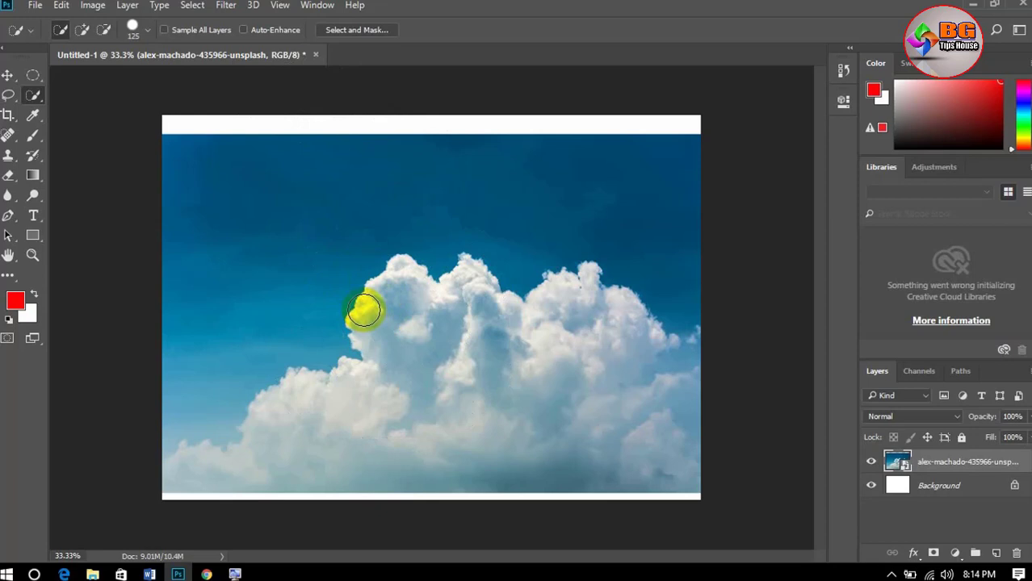
{"action": "mouse_move", "coordinate": [364, 310]}
{"action": "left_mouse_down"}
{"action": "mouse_move", "coordinate": [422, 389]}
{"action": "mouse_move", "coordinate": [420, 319]}
{"action": "mouse_move", "coordinate": [442, 315]}
{"action": "mouse_move", "coordinate": [515, 364]}
{"action": "left_mouse_up"}
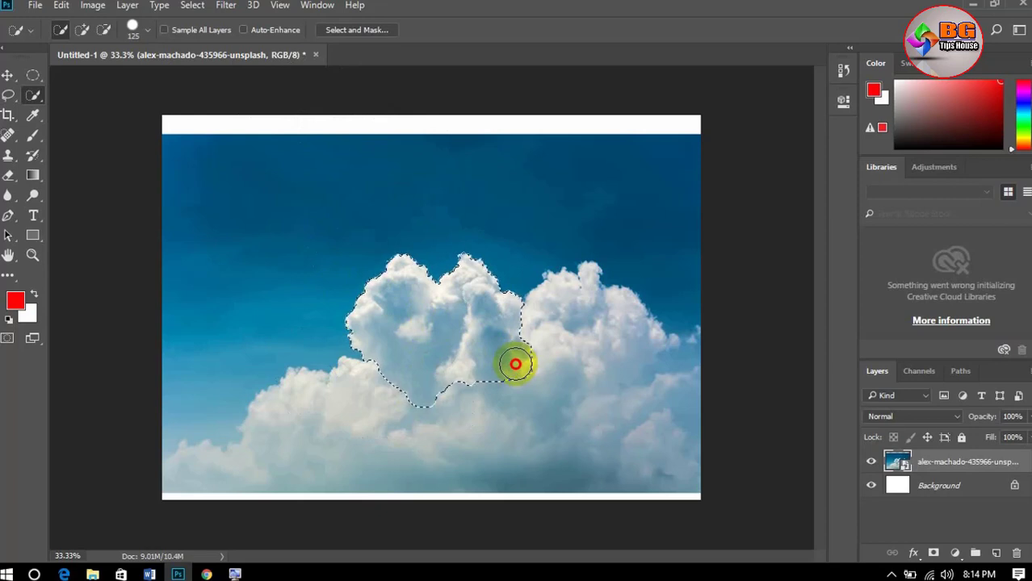
{"action": "mouse_move", "coordinate": [515, 364]}
{"action": "left_mouse_down"}
{"action": "mouse_move", "coordinate": [575, 312]}
{"action": "mouse_move", "coordinate": [611, 332]}
{"action": "mouse_move", "coordinate": [641, 401]}
{"action": "mouse_move", "coordinate": [625, 417]}
{"action": "mouse_move", "coordinate": [311, 451]}
{"action": "left_mouse_up"}
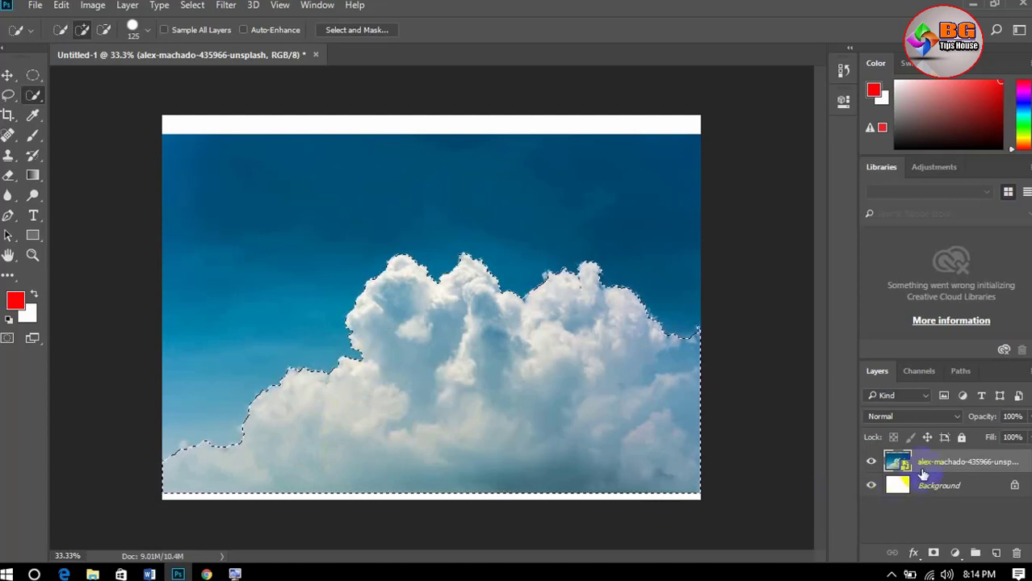
Rasterize the cloud photo's layer and copy the selected clouds to a new layer.
{"action": "right_click", "coordinate": [887, 461]}
{"action": "left_click", "coordinate": [589, 342]}
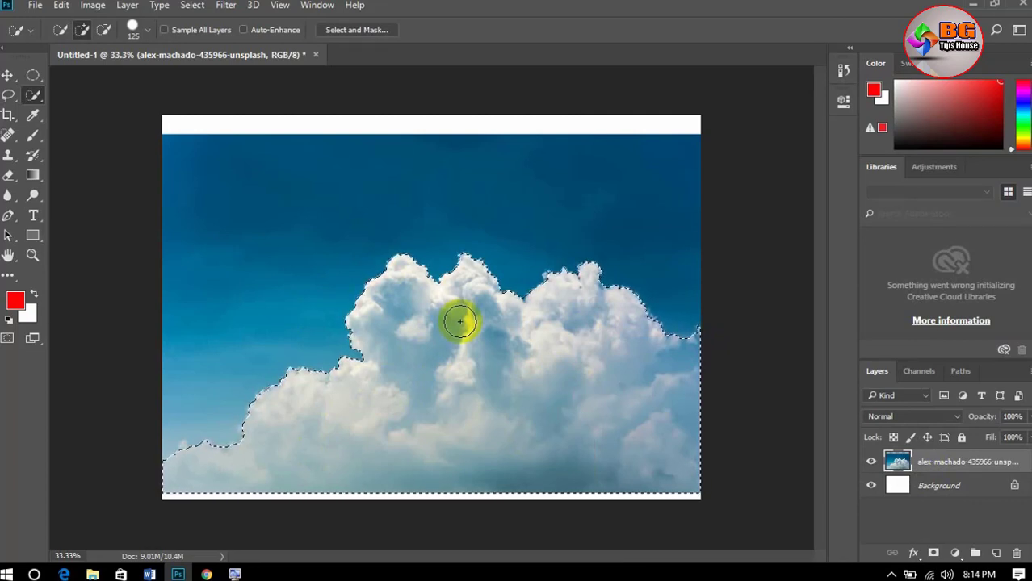
{"action": "key", "text": "ctrl+j"}
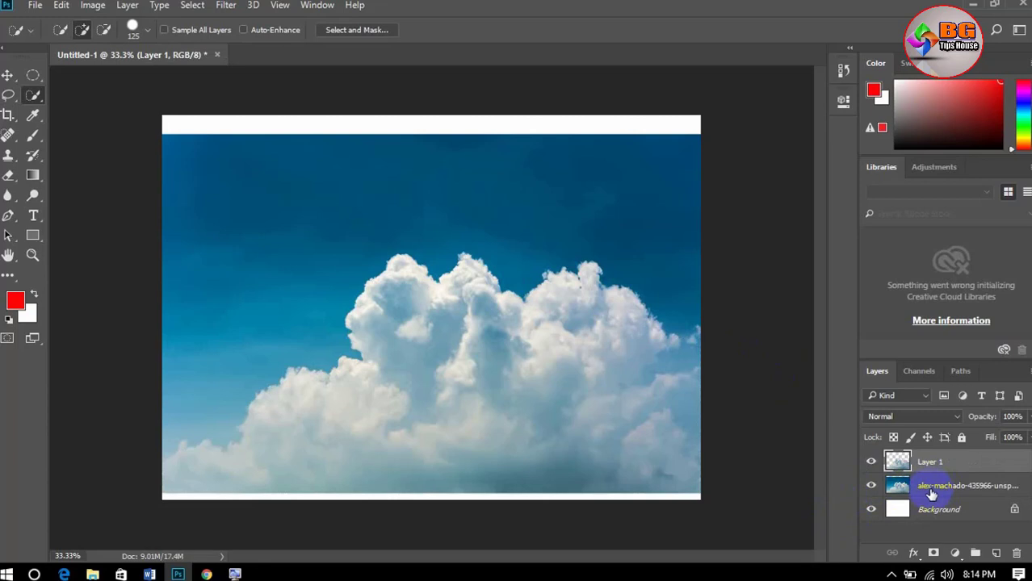
Hide the original cloud photo layer so only the cut-out clouds show over the white Background.
{"action": "left_click", "coordinate": [871, 486]}
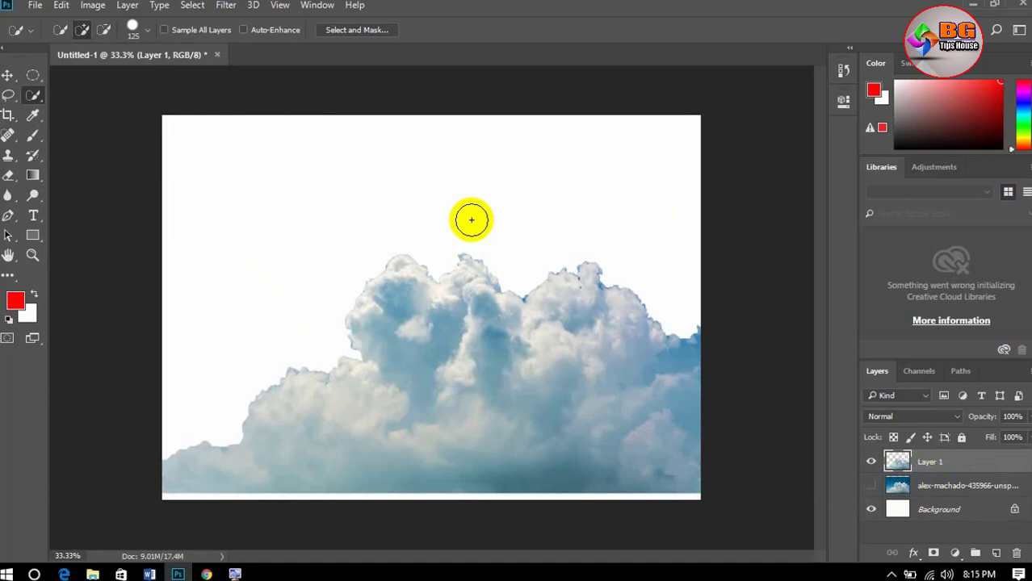
{"action": "key", "text": "ctrl+j"}
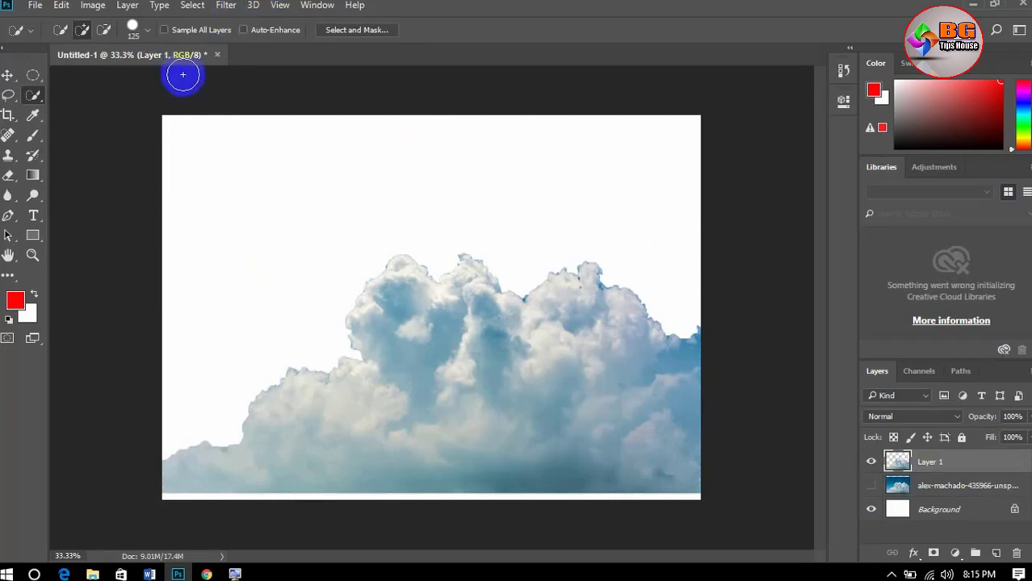
Close the Untitled-1 document without saving it.
{"action": "left_click", "coordinate": [216, 54]}
{"action": "left_click", "coordinate": [544, 219]}
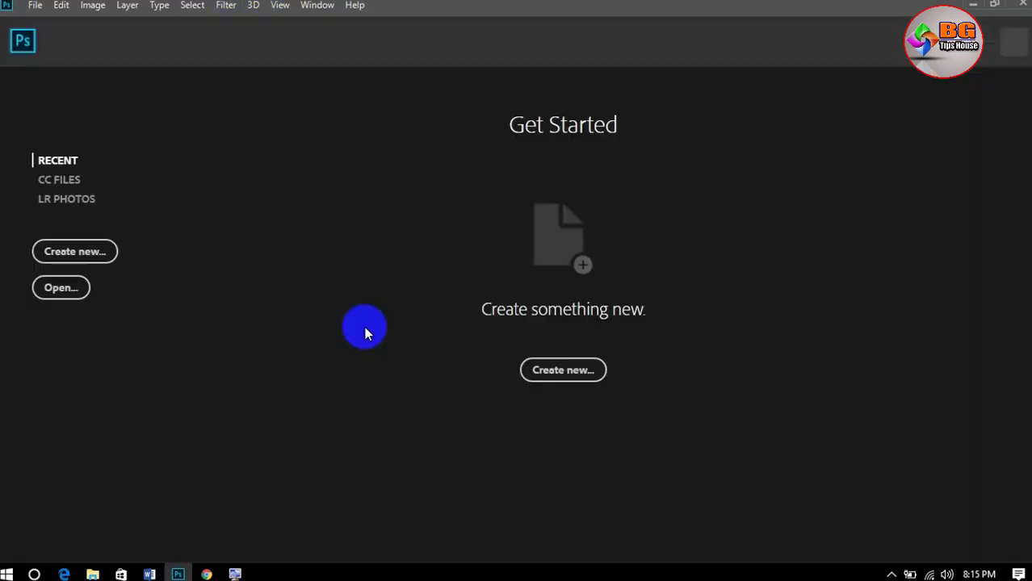
Switch to Chrome and search Google Images for "smart man" in a new tab.
{"action": "left_click", "coordinate": [206, 572]}
{"action": "left_click", "coordinate": [569, 8]}
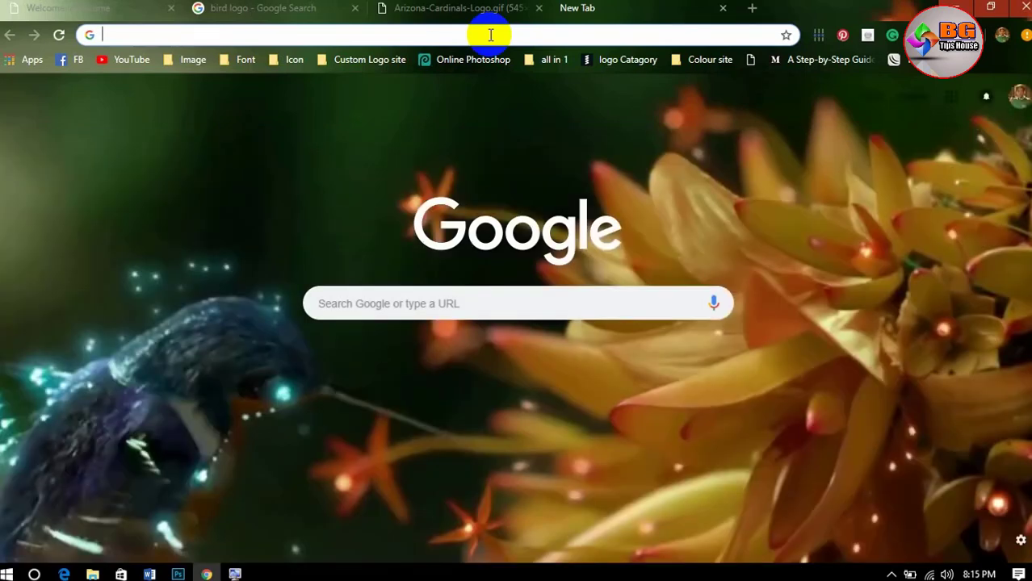
{"action": "type", "text": "smart man"}
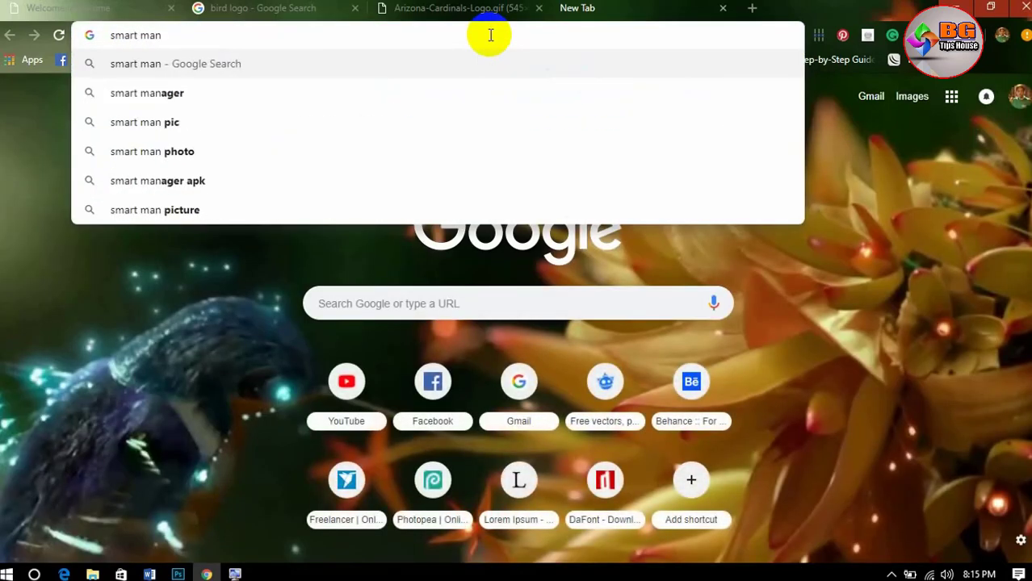
{"action": "key", "text": "Return"}
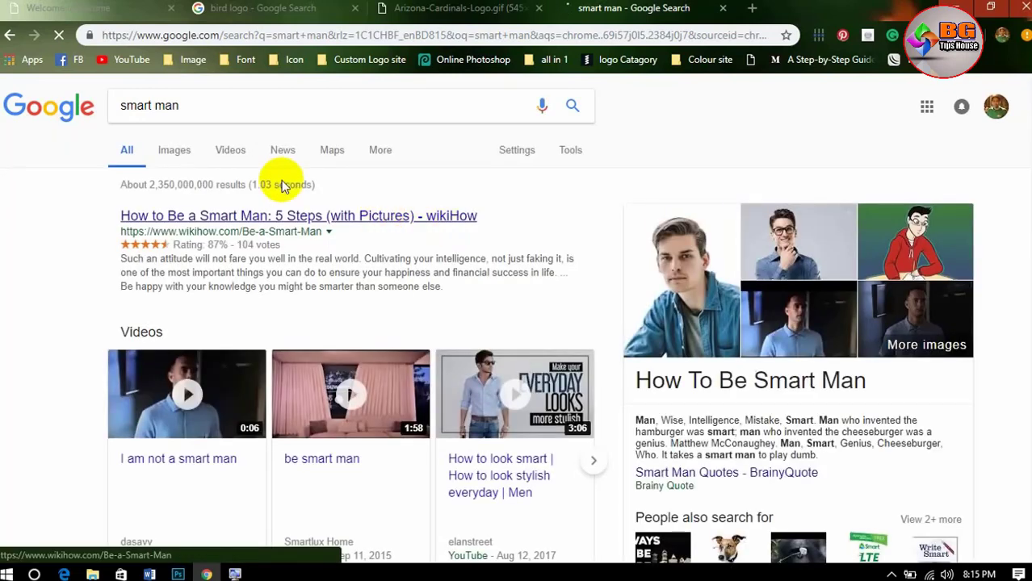
{"action": "left_click", "coordinate": [172, 153]}
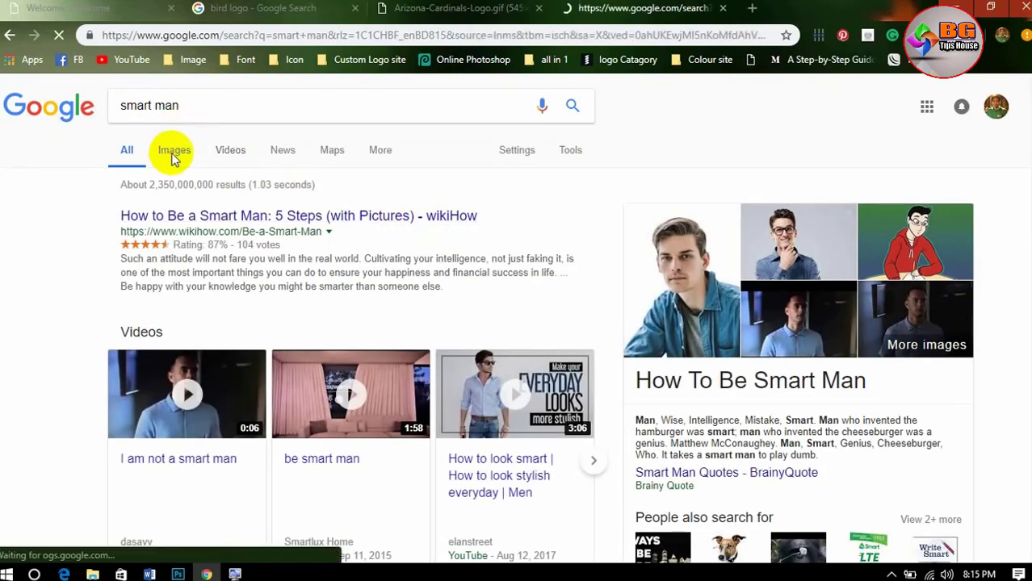
Copy the photo of the bearded man in the grey blazer from the image results and switch to Photoshop.
{"action": "scroll", "coordinate": [4, 275], "scroll_direction": "down", "scroll_amount": 3}
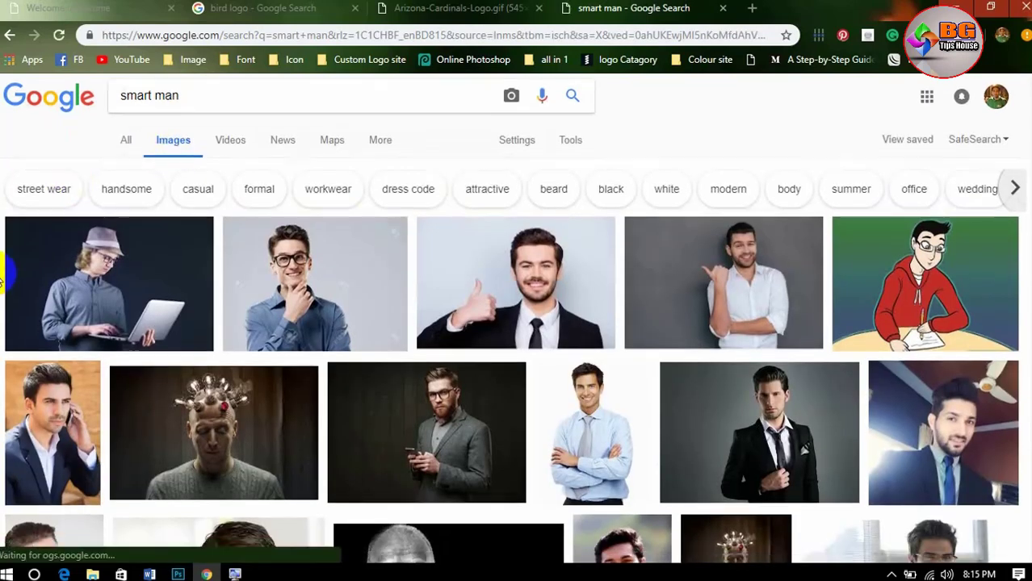
{"action": "scroll", "coordinate": [2, 267], "scroll_direction": "down", "scroll_amount": 4}
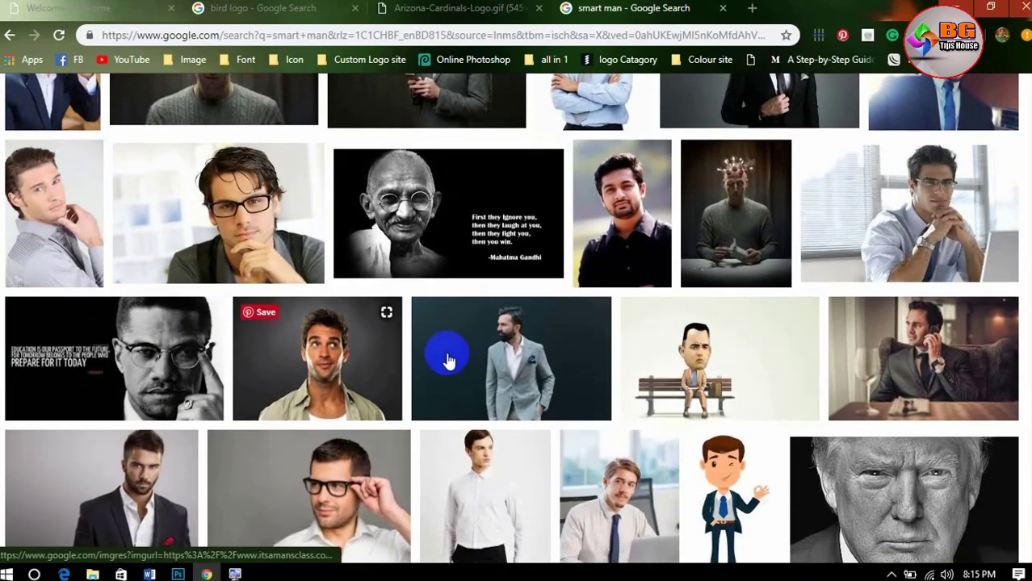
{"action": "left_click", "coordinate": [443, 361]}
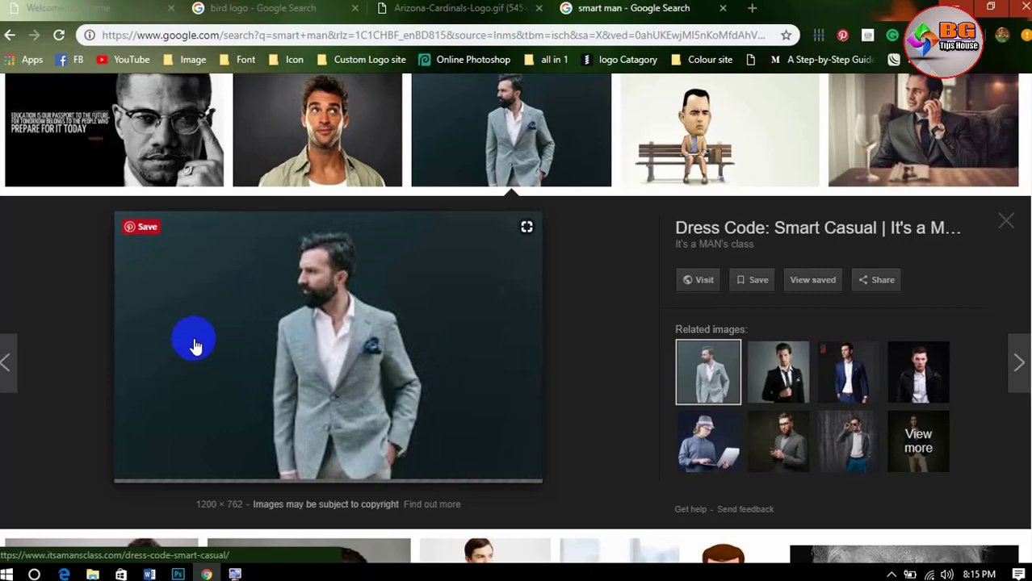
{"action": "right_click", "coordinate": [296, 357]}
{"action": "left_click", "coordinate": [377, 257]}
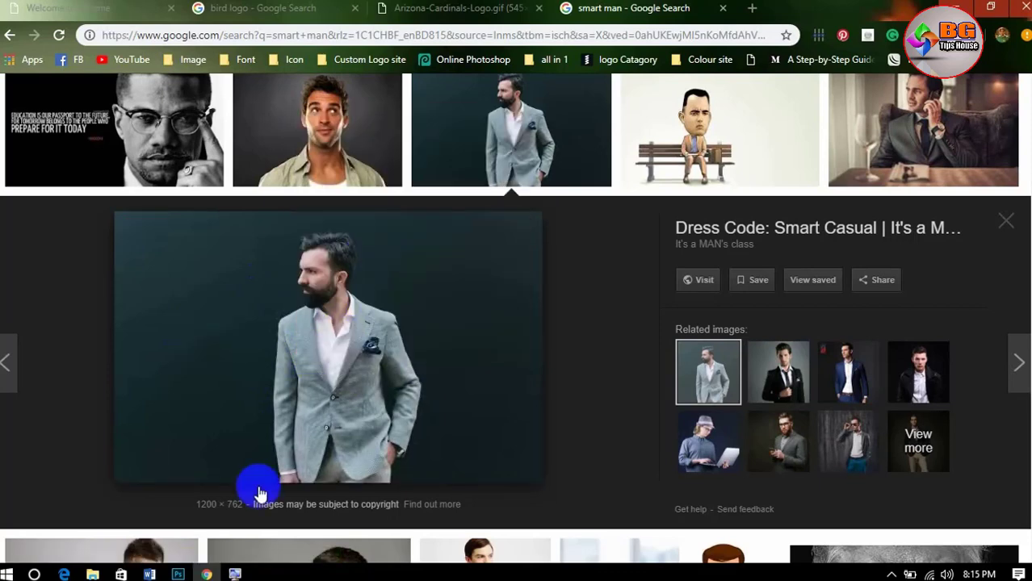
{"action": "left_click", "coordinate": [177, 574]}
{"action": "left_click", "coordinate": [34, 5]}
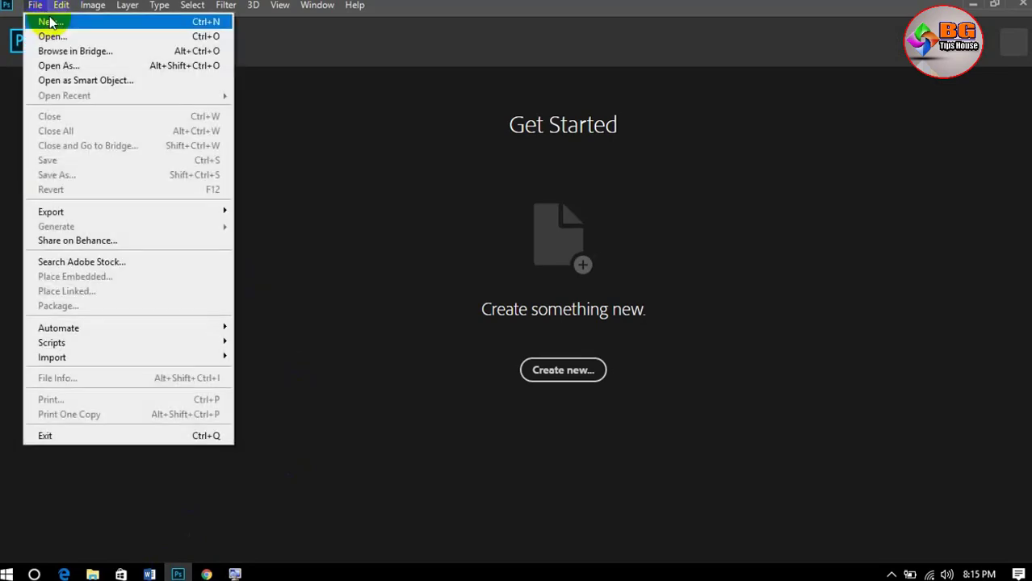
{"action": "left_click", "coordinate": [50, 36]}
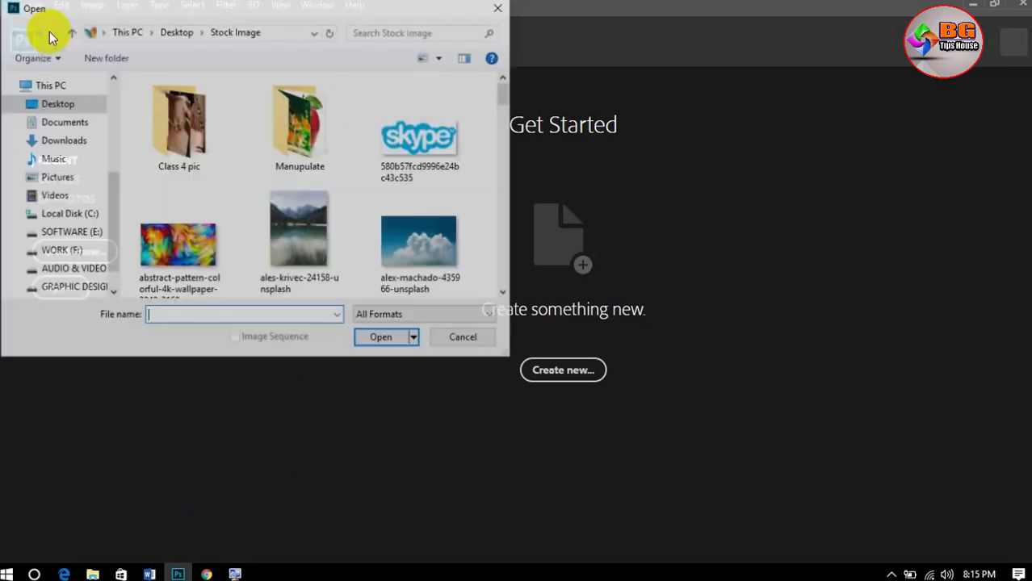
{"action": "left_click", "coordinate": [499, 7]}
Create a new 1200 x 762 px white document from the Clipboard preset and paste the copied photo into it.
{"action": "left_click", "coordinate": [34, 6]}
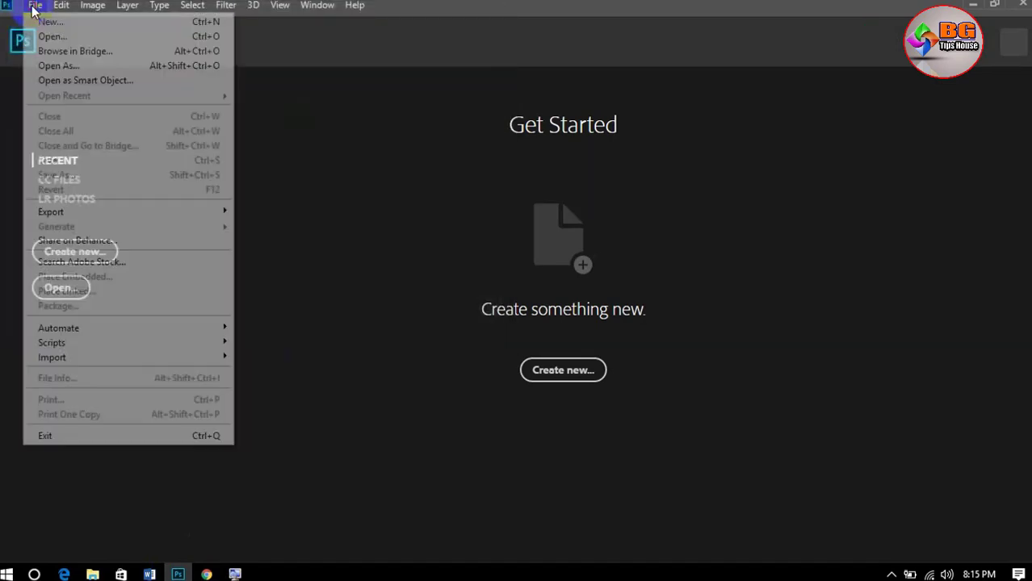
{"action": "left_click", "coordinate": [50, 22]}
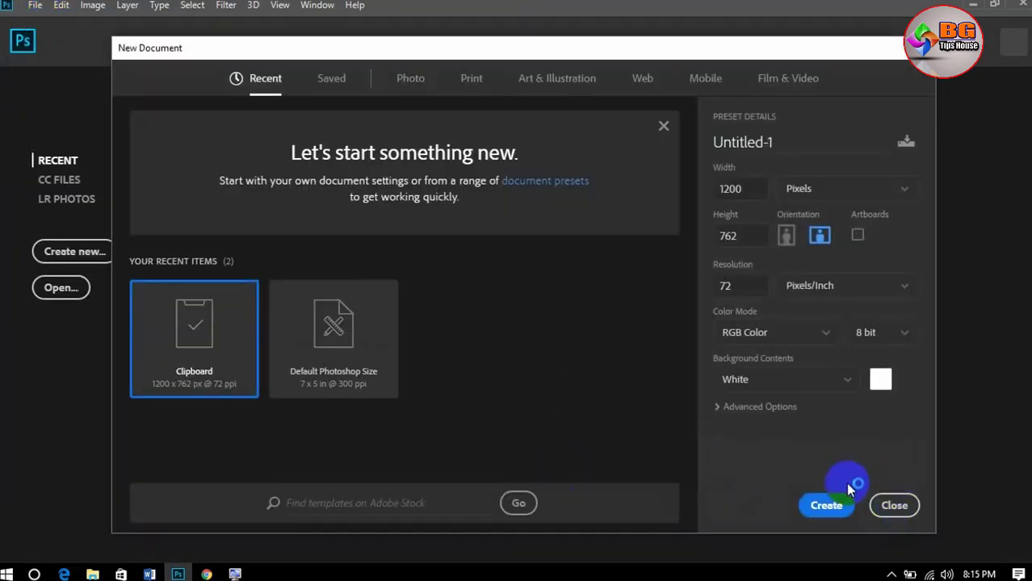
{"action": "left_click", "coordinate": [822, 504]}
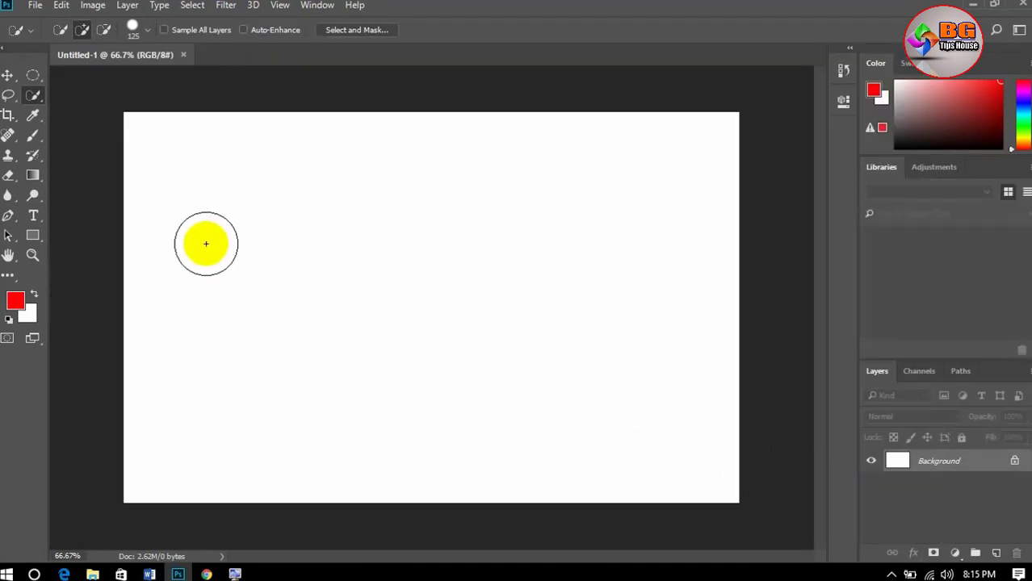
{"action": "left_click", "coordinate": [10, 78]}
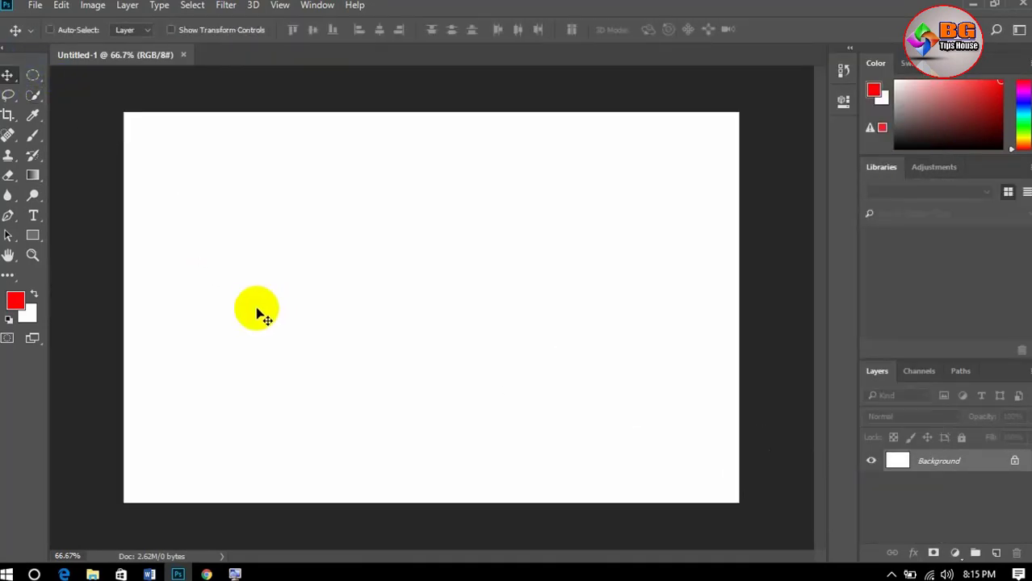
{"action": "key", "text": "ctrl+v"}
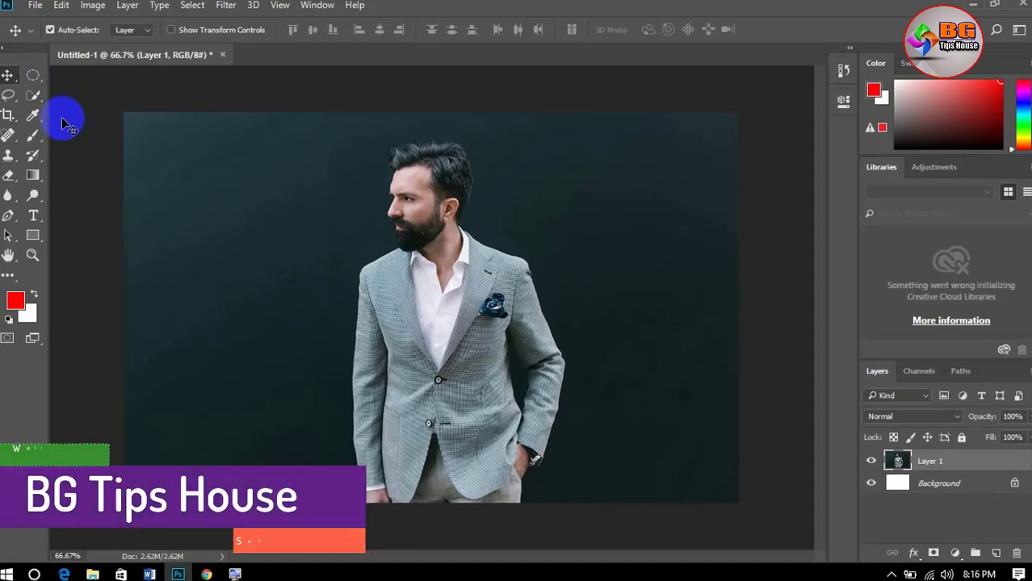
Select the whole man from trousers to hair with the Quick Selection tool, using a brush size of 80.
{"action": "left_click", "coordinate": [40, 97]}
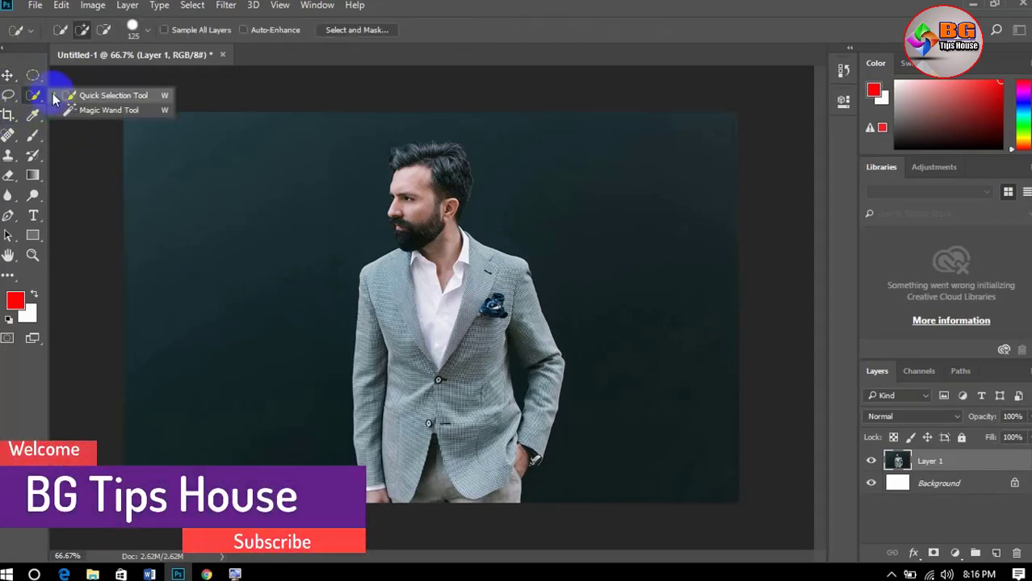
{"action": "left_click", "coordinate": [148, 97]}
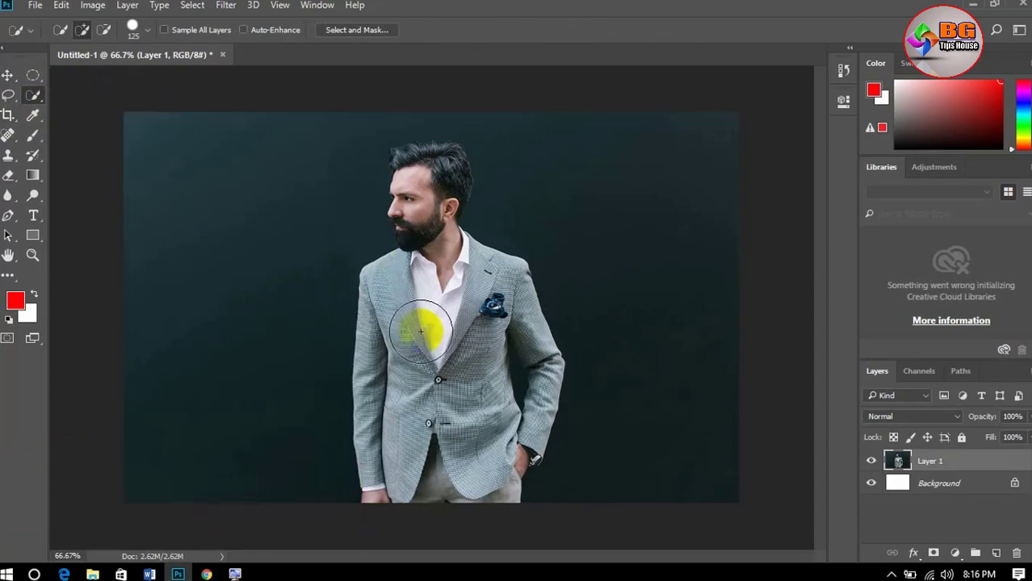
{"action": "key", "text": "bracketleft"}
{"action": "key", "text": "bracketleft"}
{"action": "key", "text": "bracketleft"}
{"action": "mouse_move", "coordinate": [426, 499]}
{"action": "left_mouse_down"}
{"action": "mouse_move", "coordinate": [410, 419]}
{"action": "mouse_move", "coordinate": [418, 313]}
{"action": "mouse_move", "coordinate": [380, 344]}
{"action": "mouse_move", "coordinate": [388, 503]}
{"action": "mouse_move", "coordinate": [456, 489]}
{"action": "mouse_move", "coordinate": [492, 387]}
{"action": "mouse_move", "coordinate": [472, 281]}
{"action": "mouse_move", "coordinate": [454, 286]}
{"action": "mouse_move", "coordinate": [436, 228]}
{"action": "mouse_move", "coordinate": [440, 174]}
{"action": "mouse_move", "coordinate": [407, 173]}
{"action": "mouse_move", "coordinate": [415, 224]}
{"action": "mouse_move", "coordinate": [415, 189]}
{"action": "mouse_move", "coordinate": [454, 173]}
{"action": "mouse_move", "coordinate": [443, 189]}
{"action": "mouse_move", "coordinate": [442, 168]}
{"action": "mouse_move", "coordinate": [419, 162]}
{"action": "mouse_move", "coordinate": [411, 175]}
{"action": "left_mouse_up"}
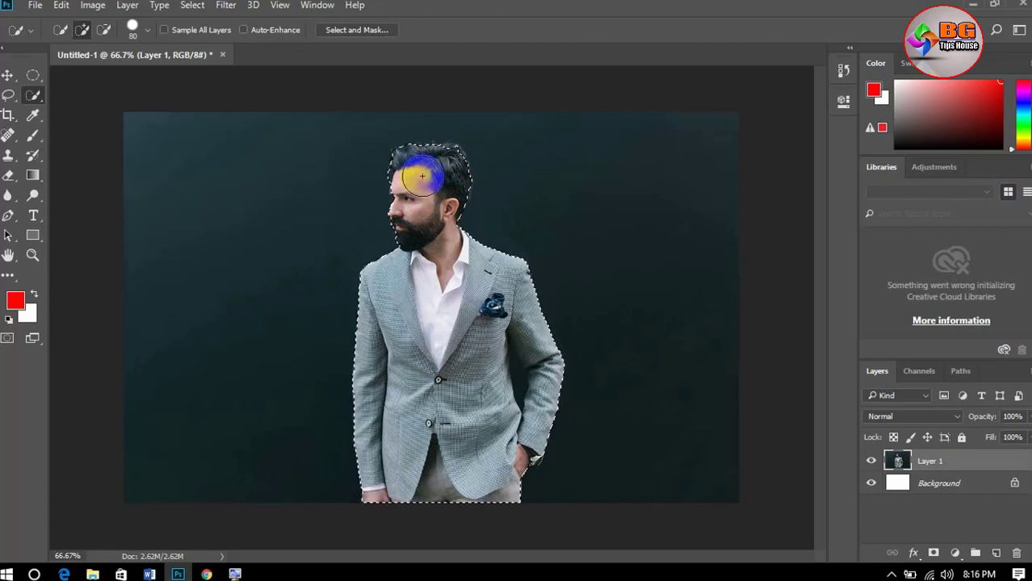
With a size 10 brush, add the missed hair at the top and front to the selection and subtract the background beside the forehead.
{"action": "scroll", "coordinate": [419, 161], "scroll_direction": "up", "scroll_amount": 8}
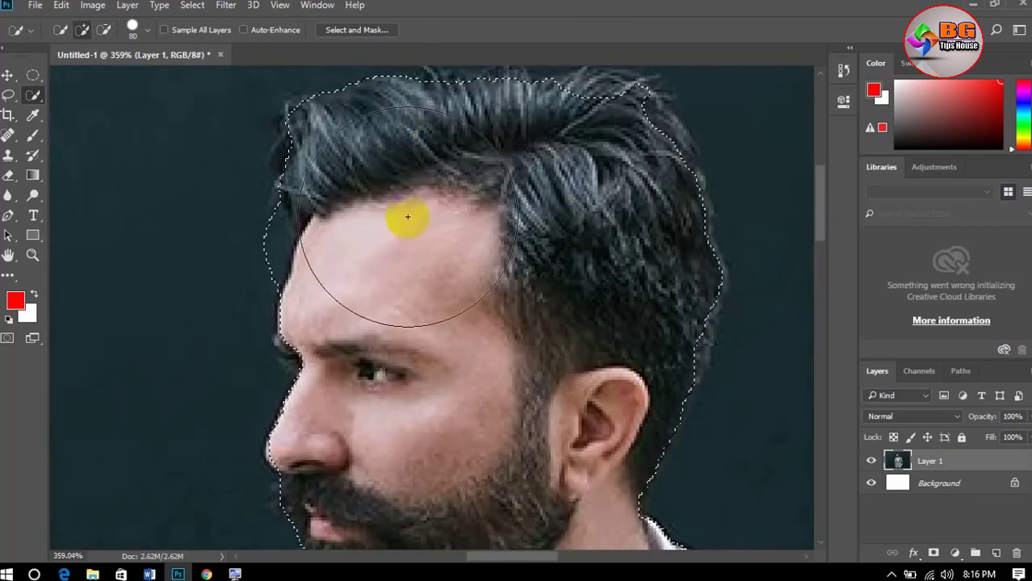
{"action": "scroll", "coordinate": [408, 216], "scroll_direction": "up", "scroll_amount": 2}
{"action": "key", "text": "["}
{"action": "key", "text": "["}
{"action": "key", "text": "["}
{"action": "key", "text": "["}
{"action": "key", "text": "["}
{"action": "key", "text": "["}
{"action": "key", "text": "["}
{"action": "key", "text": "["}
{"action": "key", "text": "["}
{"action": "key", "text": "["}
{"action": "key", "text": "["}
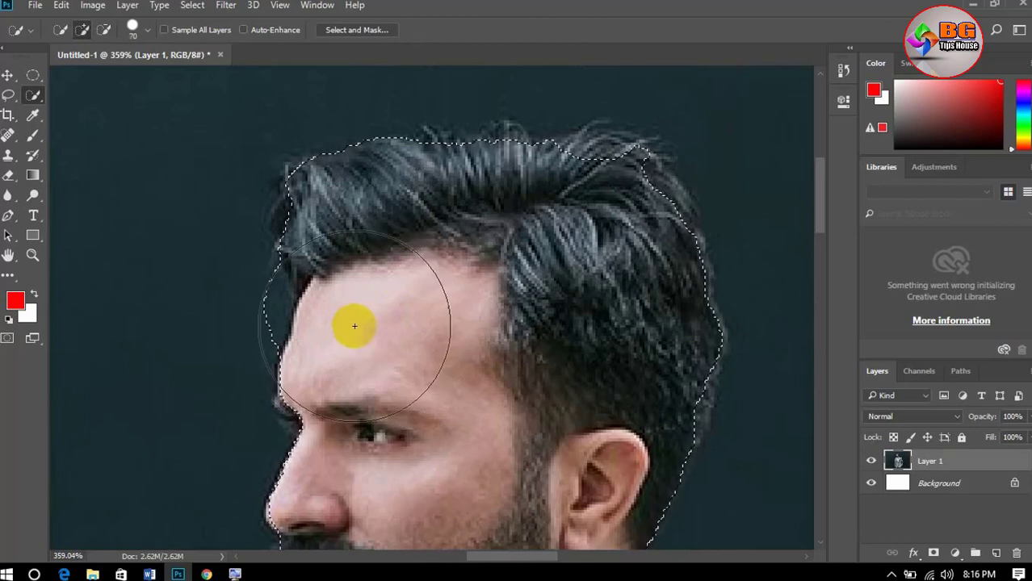
{"action": "mouse_move", "coordinate": [464, 190]}
{"action": "left_mouse_down"}
{"action": "mouse_move", "coordinate": [488, 132]}
{"action": "mouse_move", "coordinate": [432, 153]}
{"action": "left_mouse_up"}
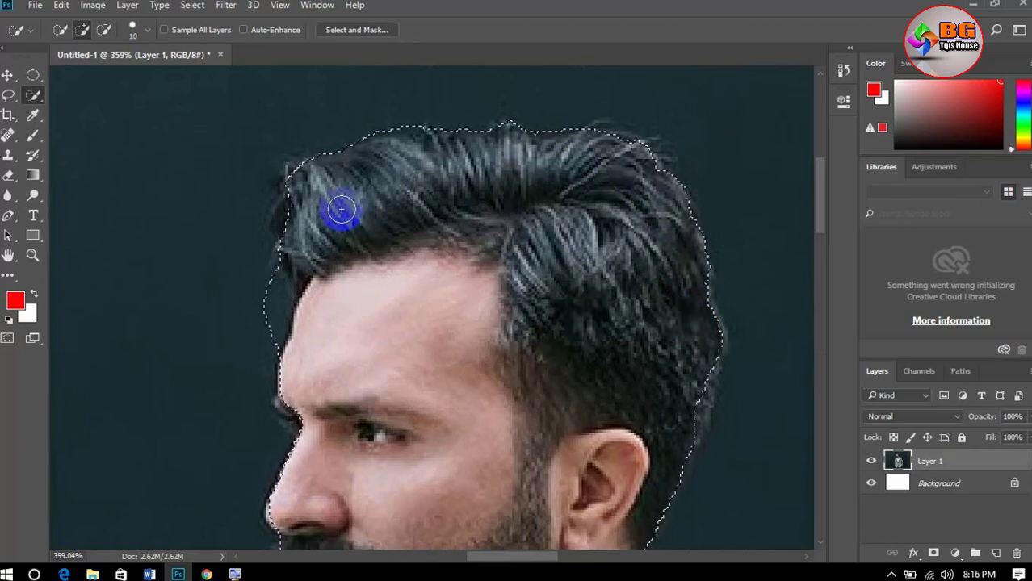
{"action": "left_click", "coordinate": [103, 31]}
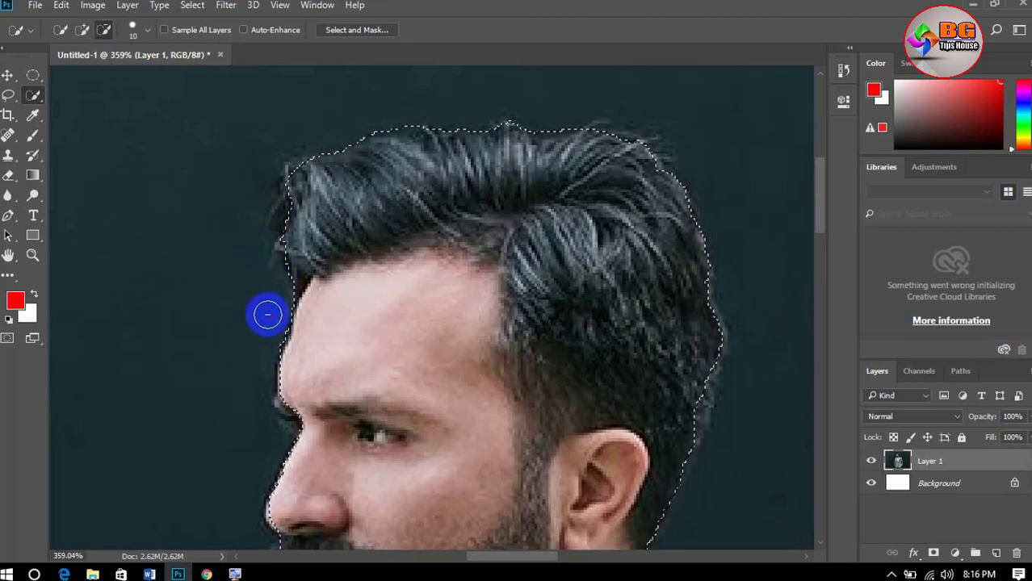
{"action": "left_click", "coordinate": [82, 30]}
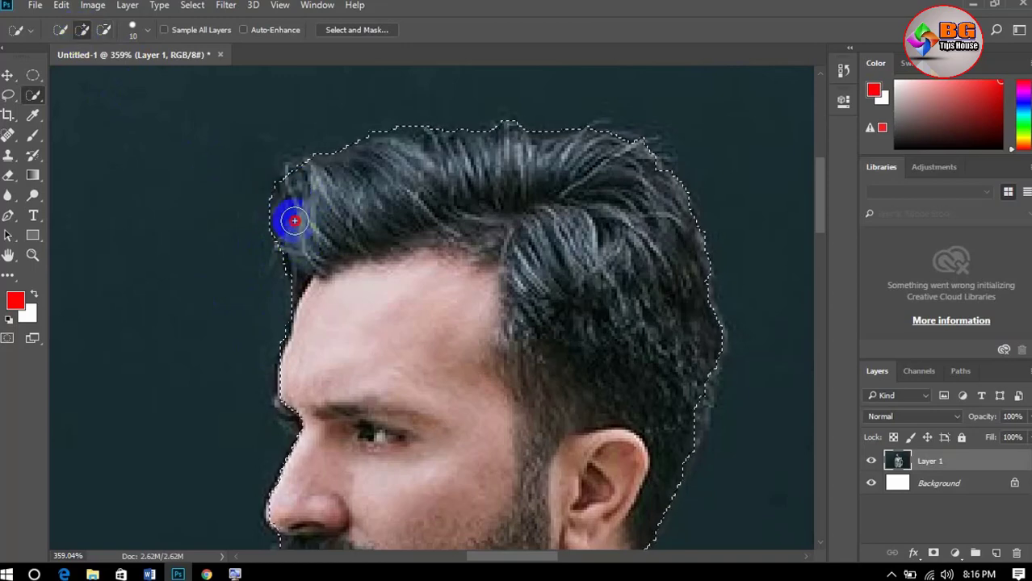
Subtract the stray background along the man's face profile from the selection.
{"action": "scroll", "coordinate": [375, 237], "scroll_direction": "down", "scroll_amount": 6}
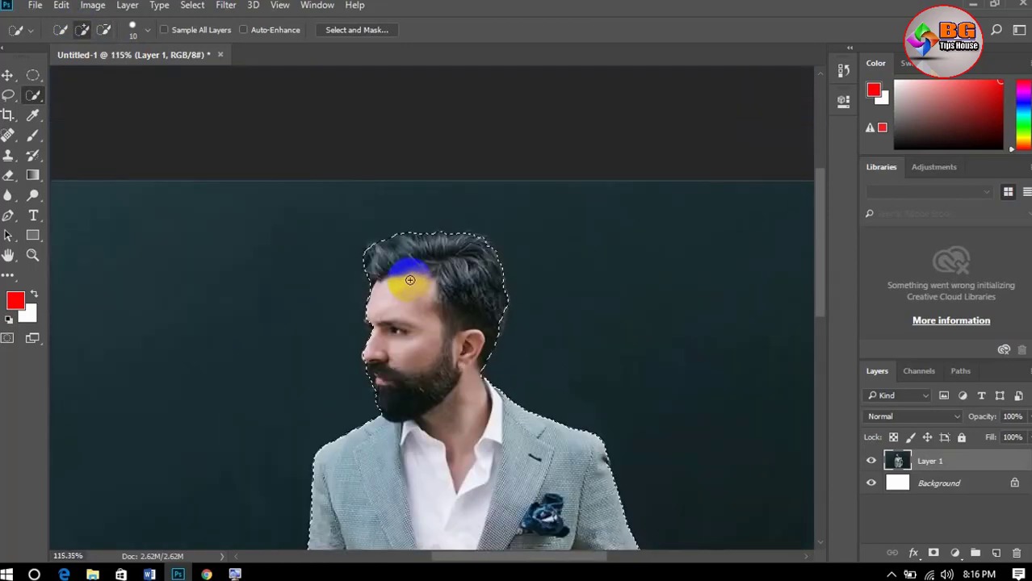
{"action": "scroll", "coordinate": [410, 280], "scroll_direction": "down", "scroll_amount": 2}
{"action": "scroll", "coordinate": [389, 355], "scroll_direction": "down", "scroll_amount": 4}
{"action": "scroll", "coordinate": [393, 196], "scroll_direction": "up", "scroll_amount": 7}
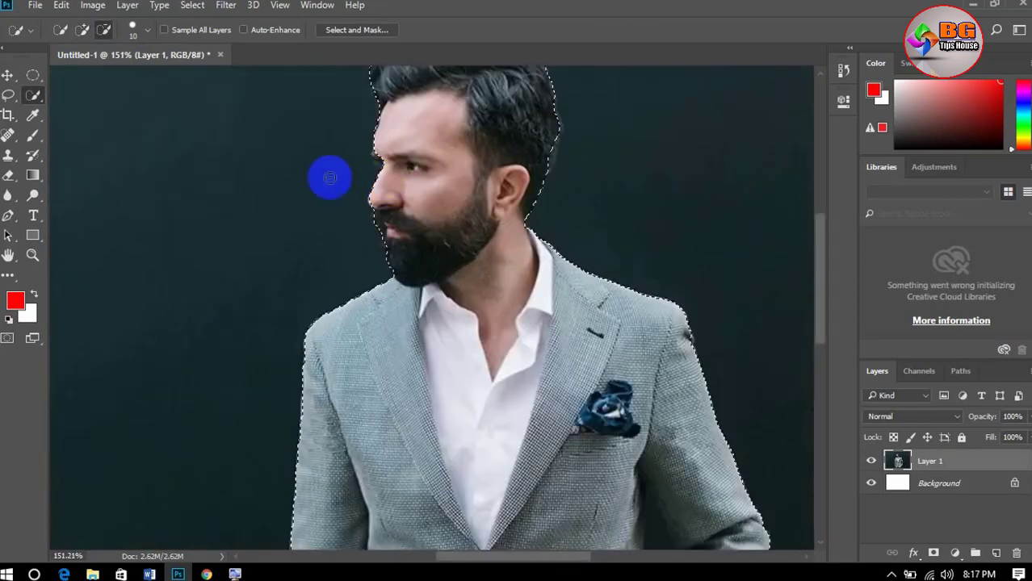
{"action": "scroll", "coordinate": [330, 178], "scroll_direction": "up", "scroll_amount": 5}
{"action": "mouse_move", "coordinate": [434, 218]}
{"action": "left_mouse_down"}
{"action": "mouse_move", "coordinate": [445, 251]}
{"action": "mouse_move", "coordinate": [453, 240]}
{"action": "left_mouse_up"}
{"action": "scroll", "coordinate": [331, 263], "scroll_direction": "down", "scroll_amount": 7}
{"action": "scroll", "coordinate": [421, 295], "scroll_direction": "down", "scroll_amount": 2}
{"action": "scroll", "coordinate": [627, 439], "scroll_direction": "up", "scroll_amount": 2}
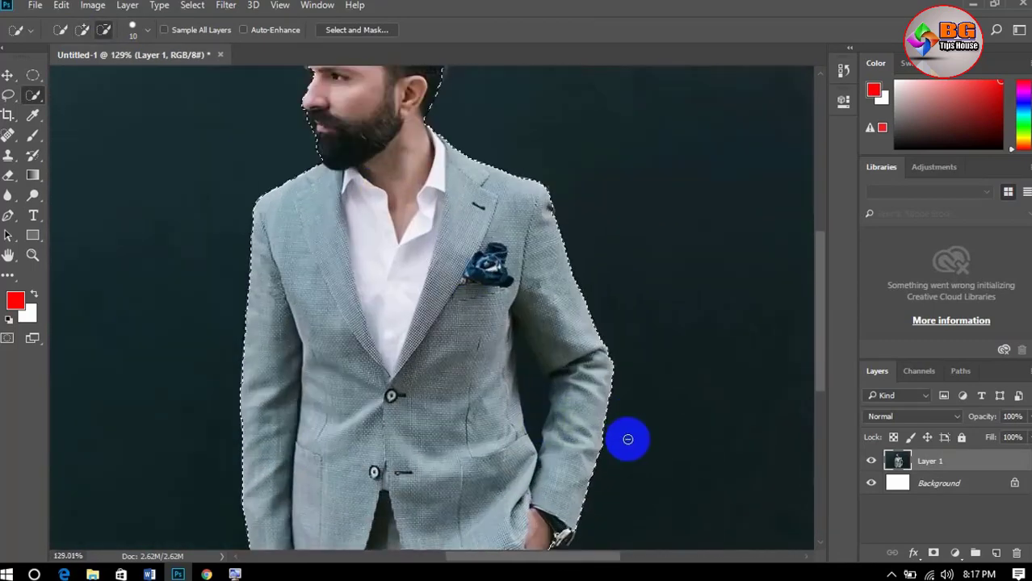
Copy the selected man to a new layer and hide the original photo layer.
{"action": "scroll", "coordinate": [627, 439], "scroll_direction": "up", "scroll_amount": 2}
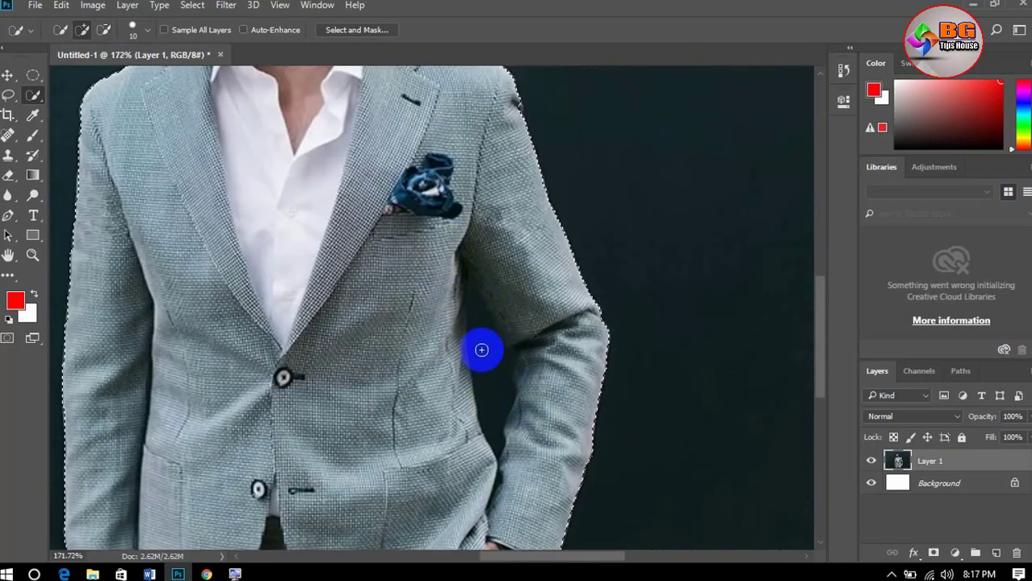
{"action": "scroll", "coordinate": [501, 395], "scroll_direction": "down", "scroll_amount": 2}
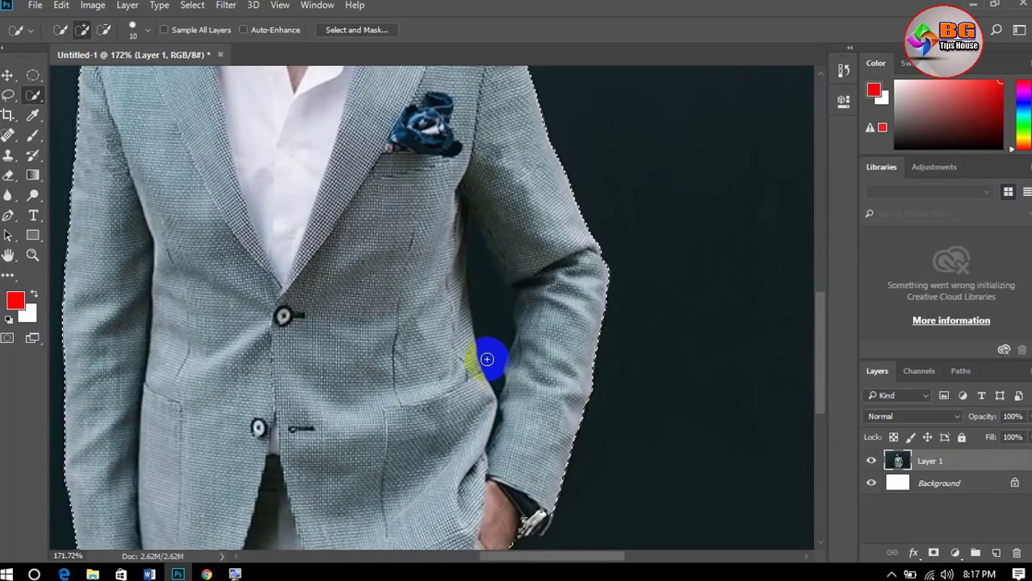
{"action": "scroll", "coordinate": [514, 312], "scroll_direction": "down", "scroll_amount": 6}
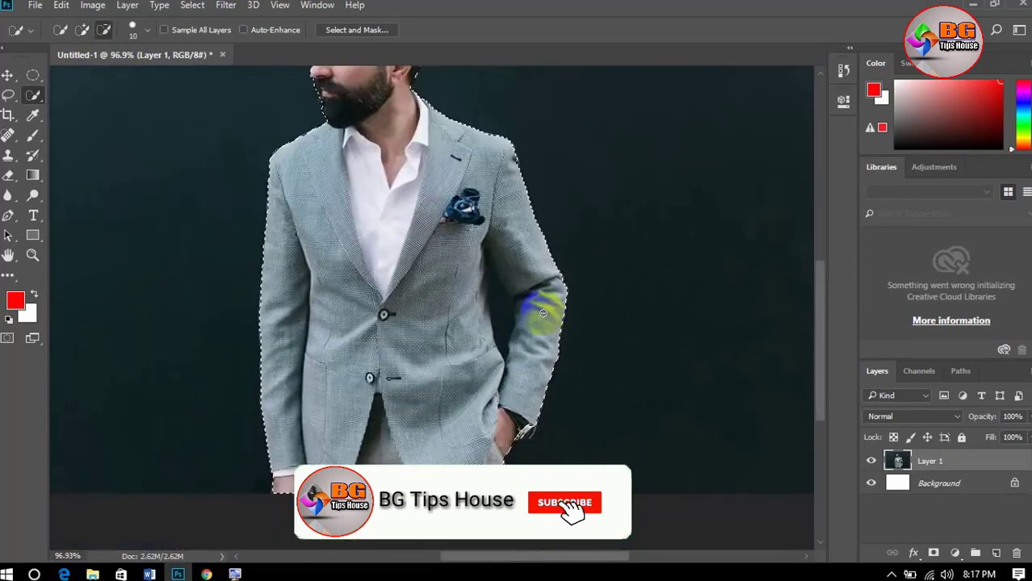
{"action": "scroll", "coordinate": [543, 312], "scroll_direction": "down", "scroll_amount": 2}
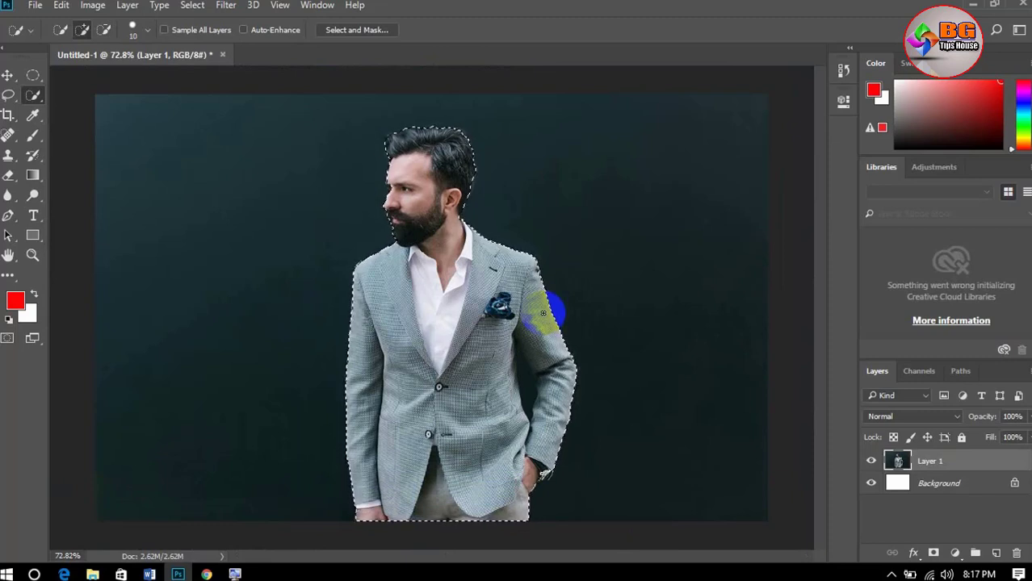
{"action": "key", "text": "ctrl+j"}
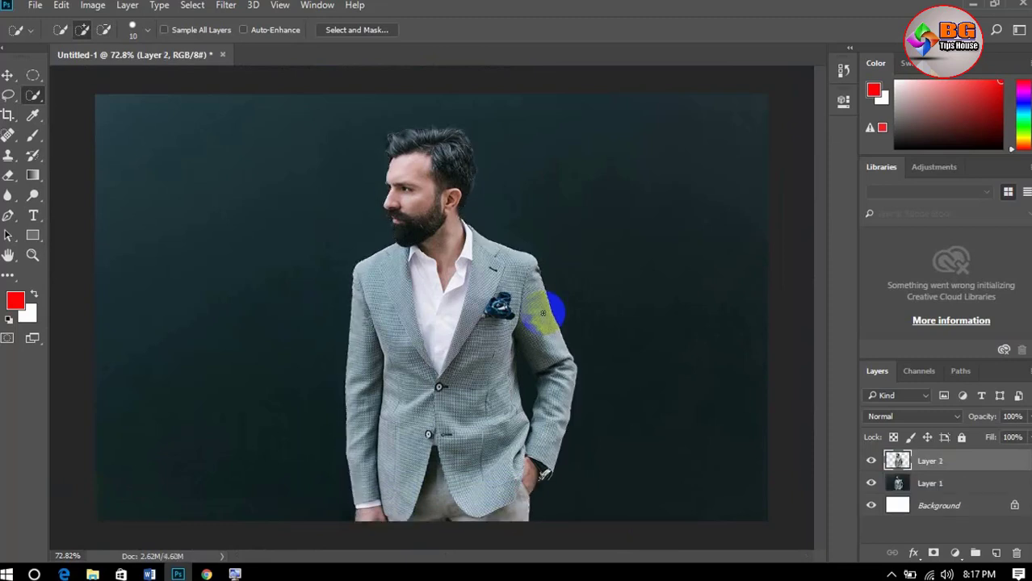
{"action": "left_click", "coordinate": [872, 484]}
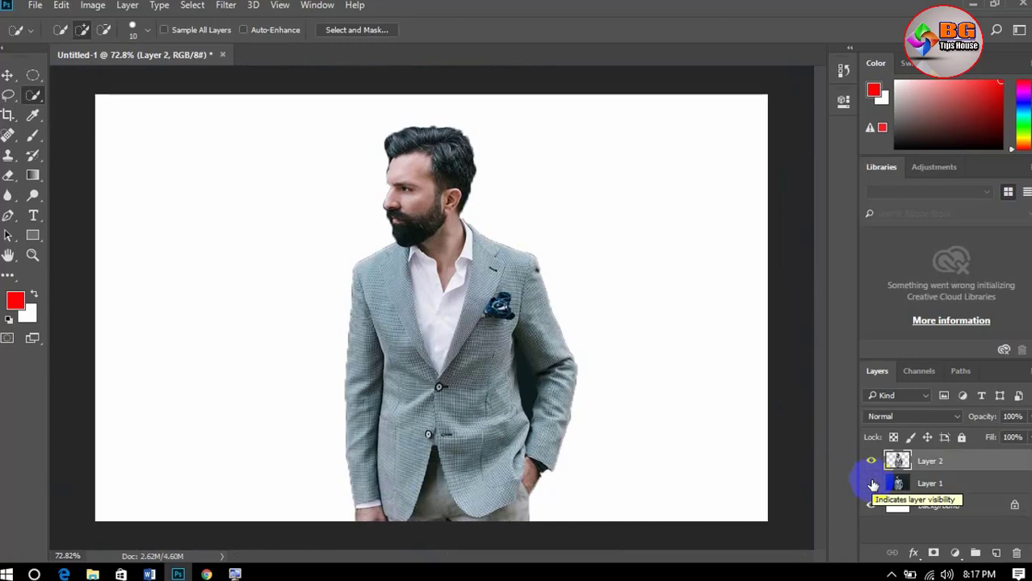
Inspect the cut-out around the bent arm, and undo the layer copy and the hiding of the photo layer.
{"action": "scroll", "coordinate": [535, 405], "scroll_direction": "up", "scroll_amount": 5}
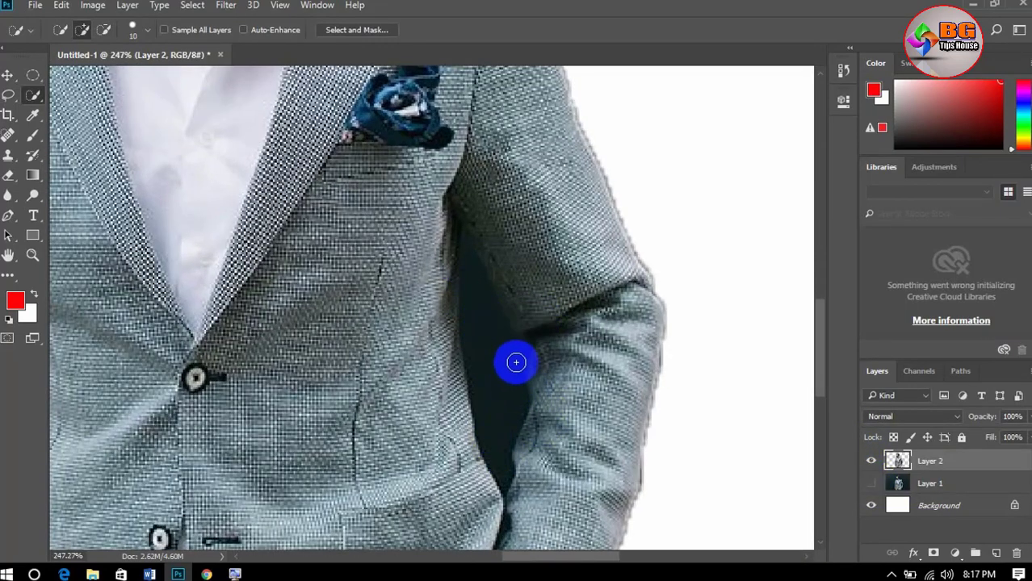
{"action": "scroll", "coordinate": [522, 356], "scroll_direction": "down", "scroll_amount": 5}
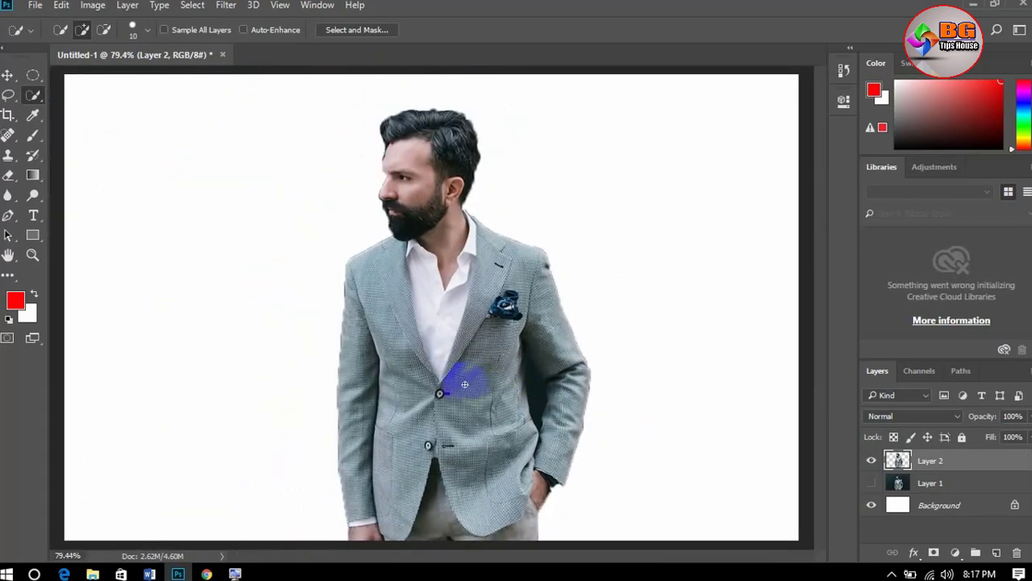
{"action": "scroll", "coordinate": [520, 375], "scroll_direction": "up", "scroll_amount": 3}
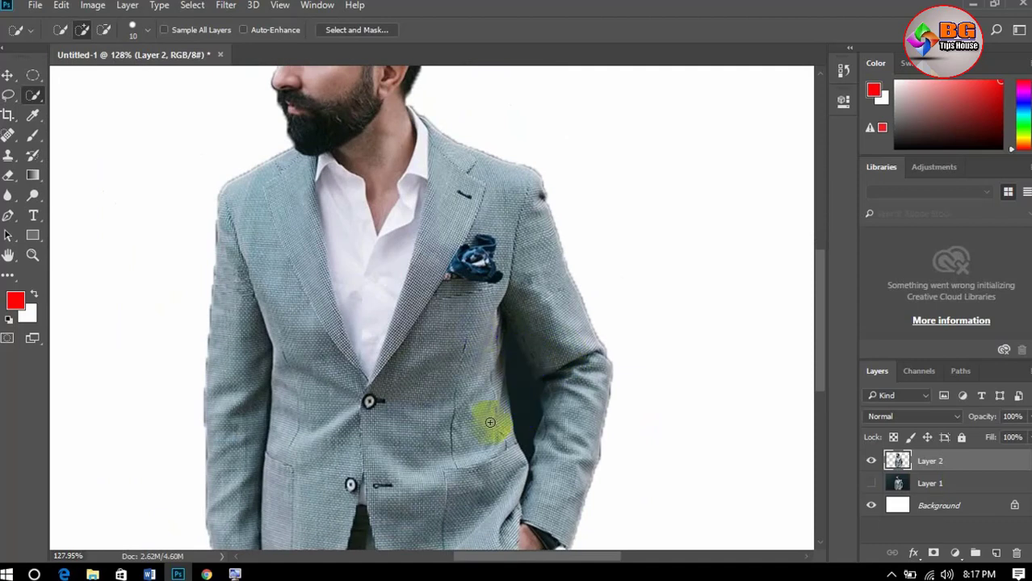
{"action": "key", "text": "ctrl+alt+z"}
{"action": "key", "text": "ctrl+alt+z"}
{"action": "scroll", "coordinate": [490, 422], "scroll_direction": "down", "scroll_amount": 3}
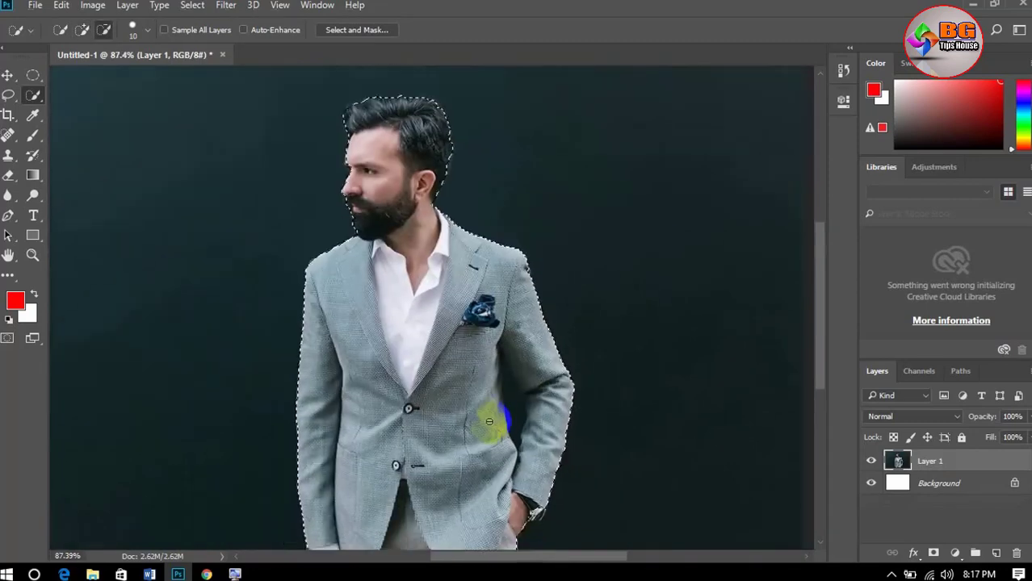
Switch to the Lasso tool in add-to-selection mode and trace the background gap between the bent arm and the jacket.
{"action": "scroll", "coordinate": [506, 416], "scroll_direction": "up", "scroll_amount": 3}
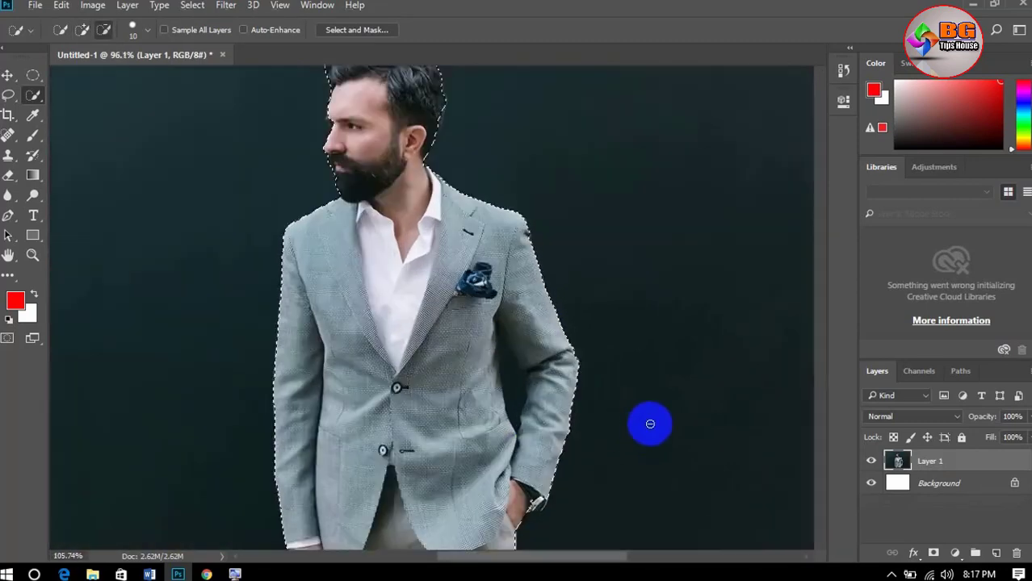
{"action": "right_click", "coordinate": [11, 96]}
{"action": "left_click", "coordinate": [44, 96]}
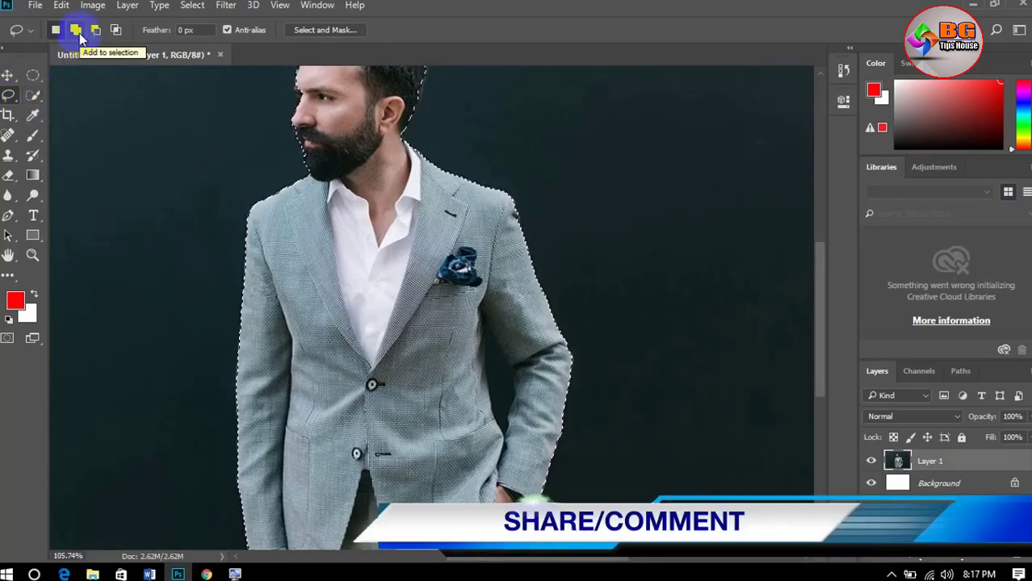
{"action": "scroll", "coordinate": [488, 305], "scroll_direction": "down", "scroll_amount": 1}
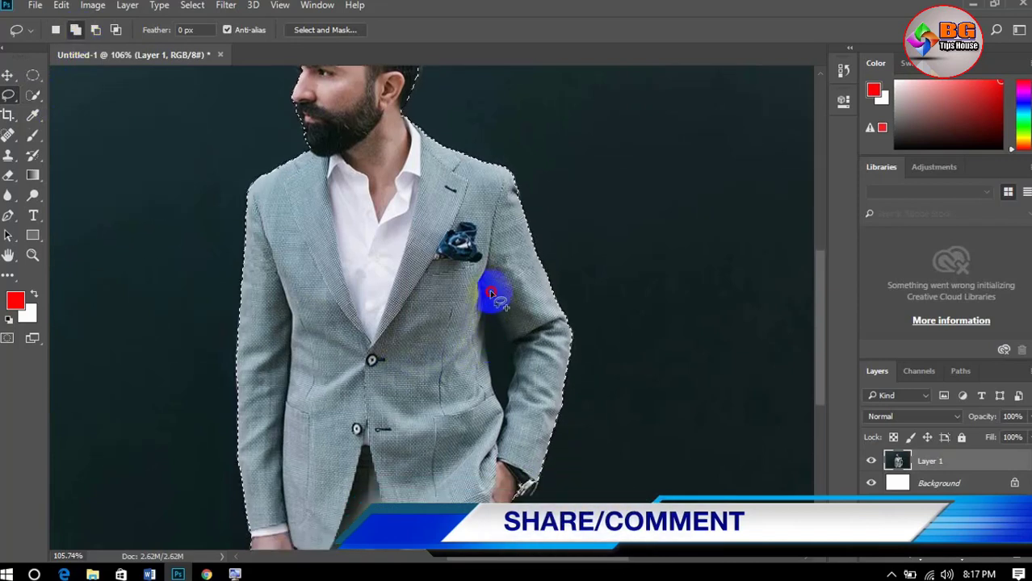
{"action": "left_click_drag", "start_coordinate": [485, 298], "coordinate": [490, 376]}
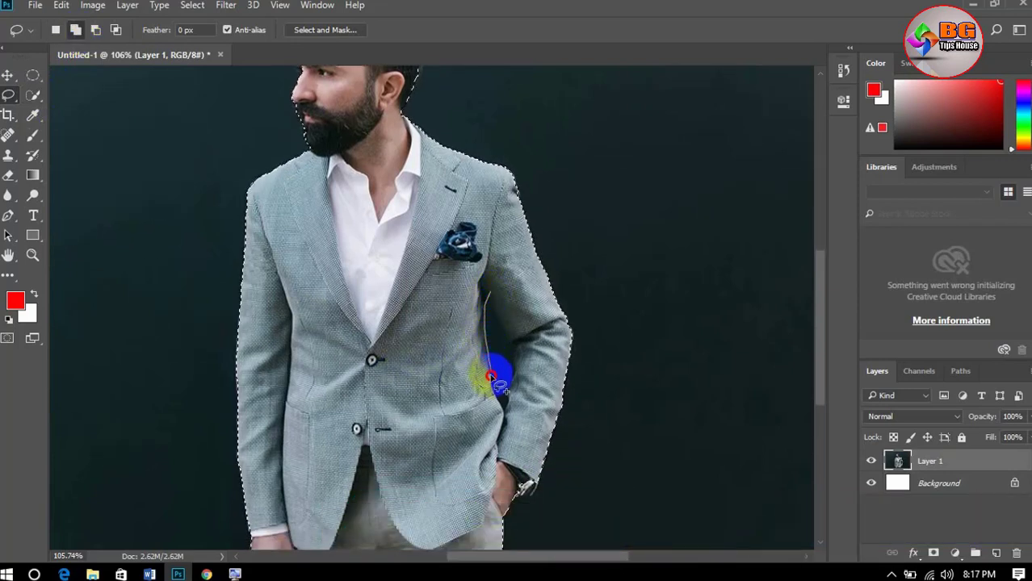
{"action": "mouse_move", "coordinate": [507, 414]}
{"action": "left_mouse_down"}
{"action": "mouse_move", "coordinate": [518, 350]}
{"action": "mouse_move", "coordinate": [488, 299]}
{"action": "left_mouse_up"}
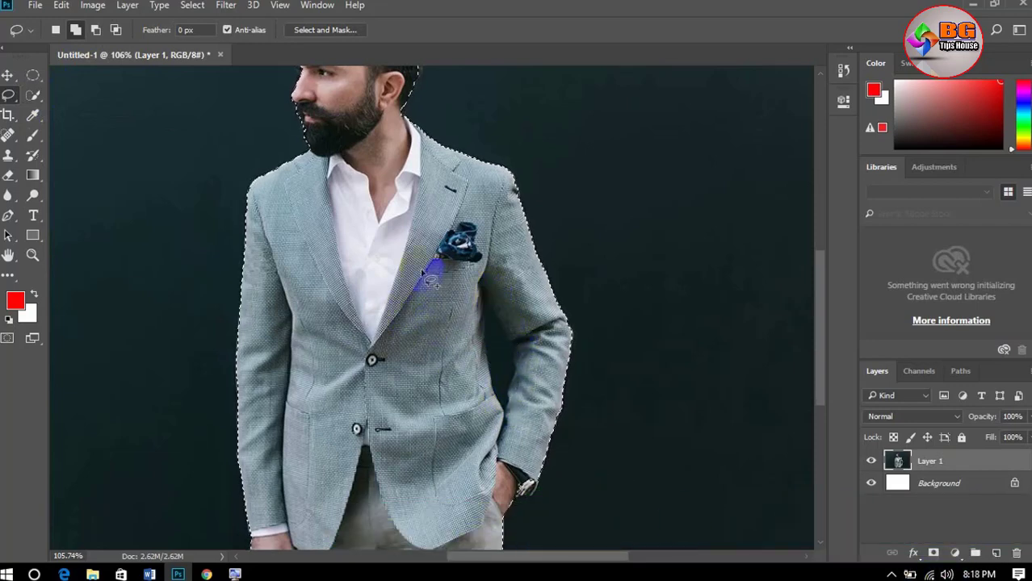
Trace the gap inside the bent arm again and subtract a rough freehand loop around it from the selection.
{"action": "scroll", "coordinate": [412, 284], "scroll_direction": "down", "scroll_amount": 3}
{"action": "scroll", "coordinate": [553, 311], "scroll_direction": "up", "scroll_amount": 1}
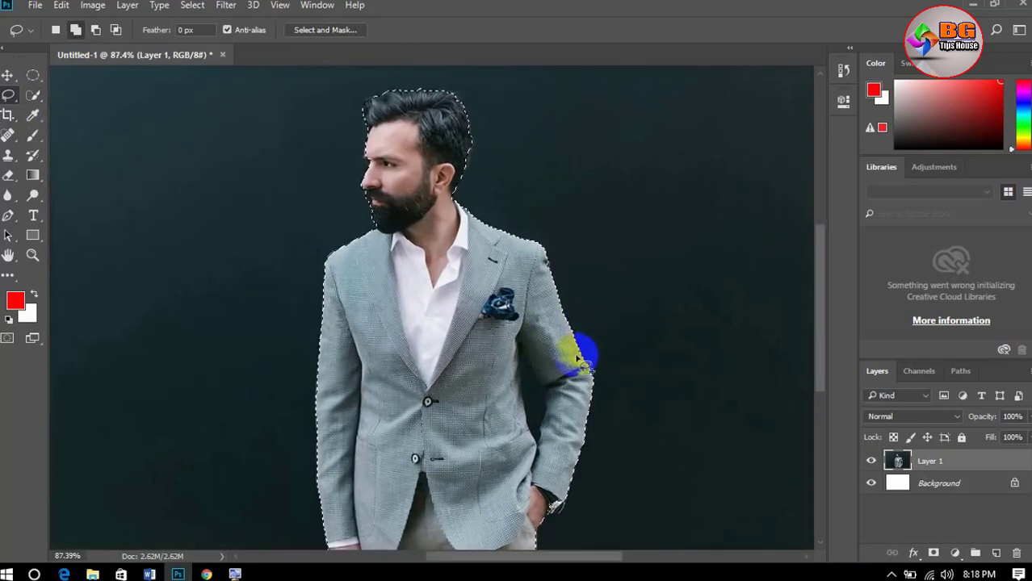
{"action": "left_click_drag", "start_coordinate": [526, 339], "coordinate": [522, 339]}
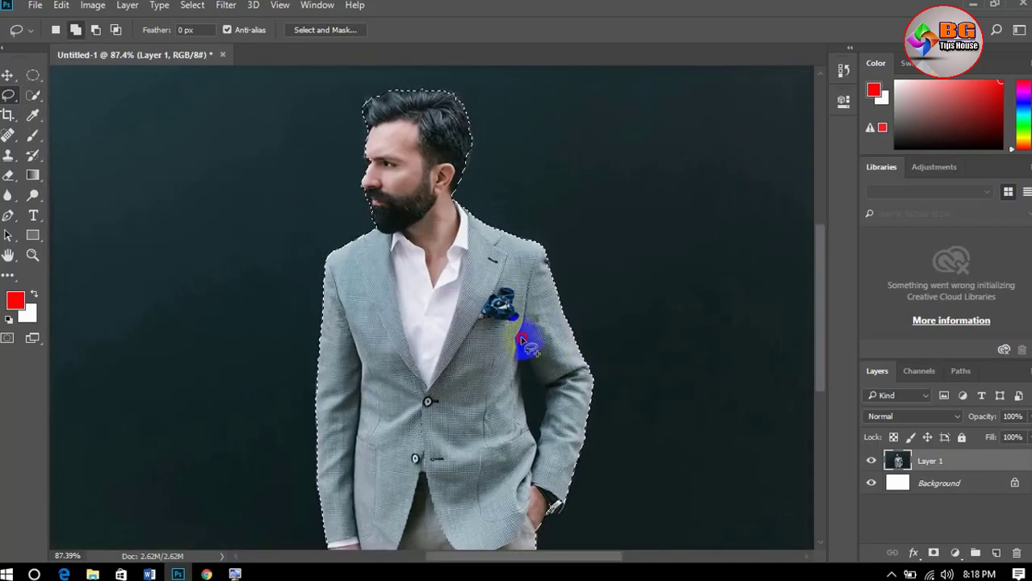
{"action": "mouse_move", "coordinate": [519, 423]}
{"action": "left_mouse_down"}
{"action": "mouse_move", "coordinate": [546, 417]}
{"action": "mouse_move", "coordinate": [540, 364]}
{"action": "mouse_move", "coordinate": [513, 326]}
{"action": "mouse_move", "coordinate": [523, 376]}
{"action": "mouse_move", "coordinate": [529, 358]}
{"action": "mouse_move", "coordinate": [521, 343]}
{"action": "mouse_move", "coordinate": [511, 411]}
{"action": "mouse_move", "coordinate": [528, 454]}
{"action": "mouse_move", "coordinate": [557, 438]}
{"action": "mouse_move", "coordinate": [518, 345]}
{"action": "left_mouse_up"}
{"action": "left_click", "coordinate": [95, 29]}
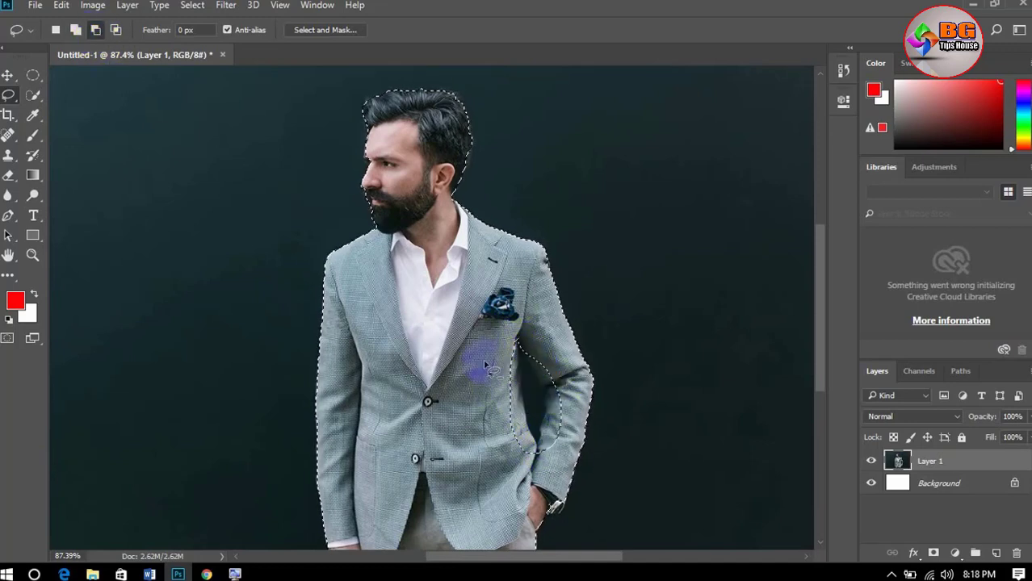
Clear the selection around the man and restore it with Reselect.
{"action": "key", "text": "ctrl+d"}
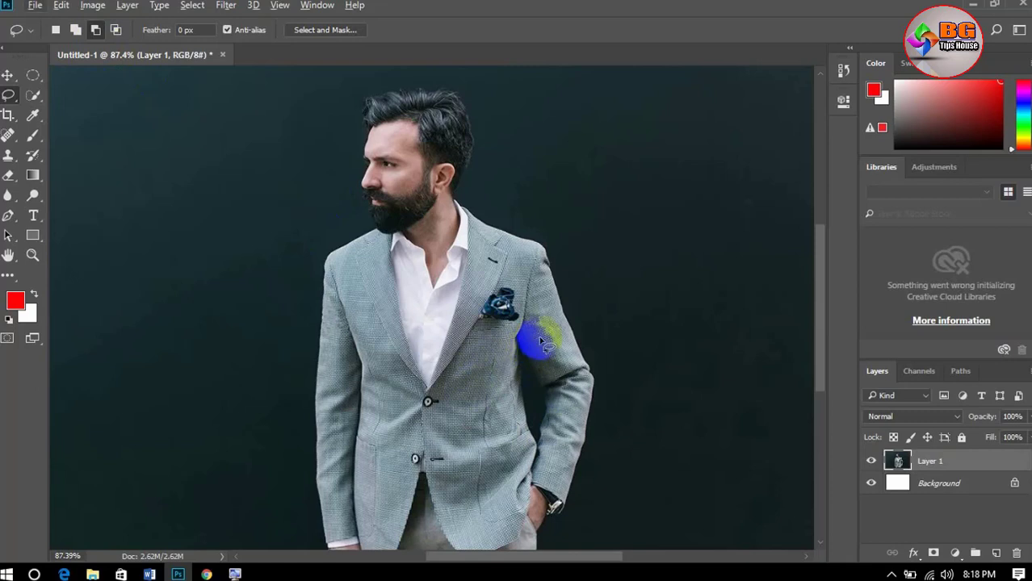
{"action": "scroll", "coordinate": [412, 211], "scroll_direction": "down", "scroll_amount": 3}
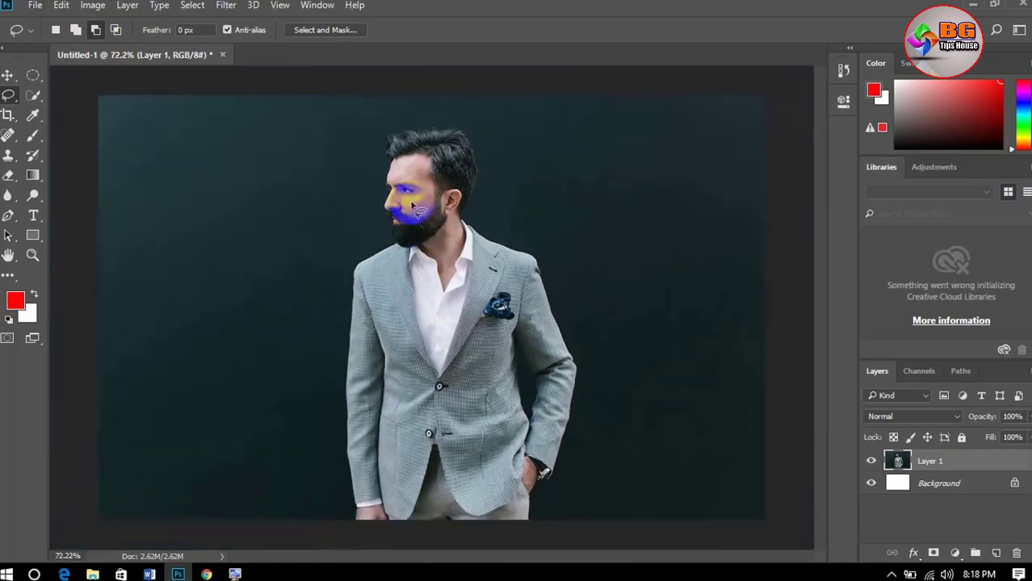
{"action": "key", "text": "ctrl+shift+d"}
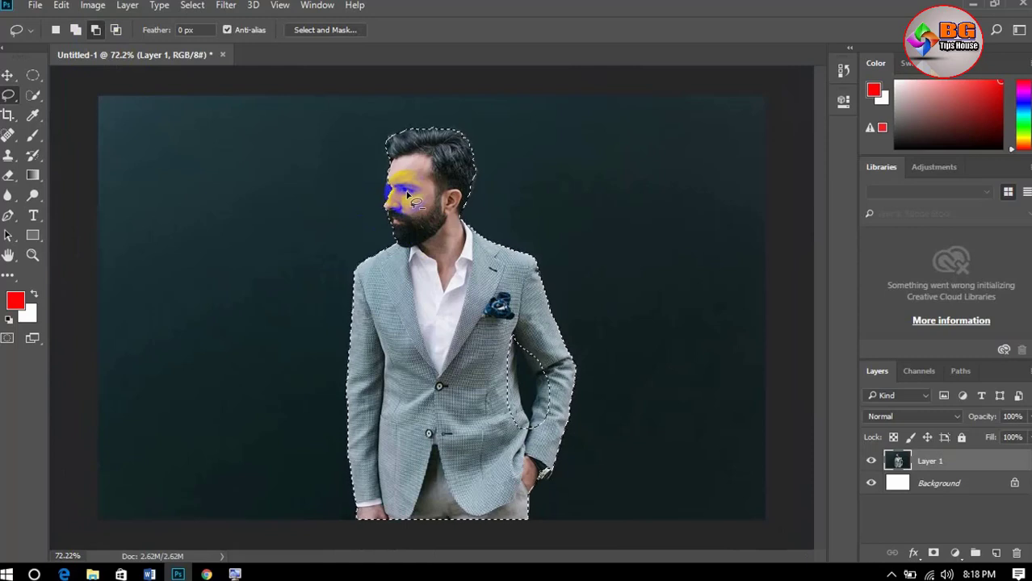
{"action": "left_click", "coordinate": [525, 276]}
{"action": "scroll", "coordinate": [565, 323], "scroll_direction": "up", "scroll_amount": 3}
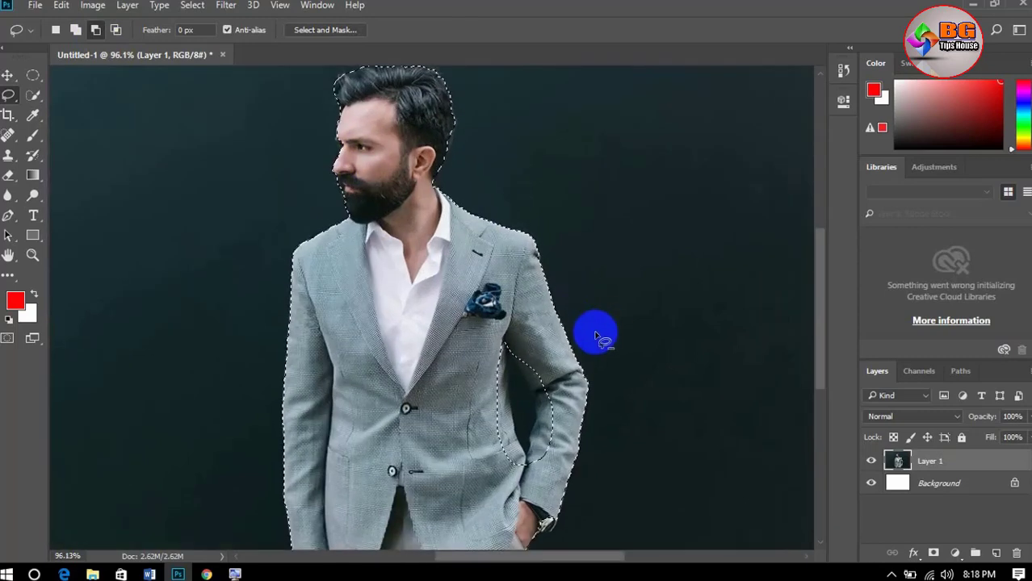
{"action": "key", "text": "ctrl+shift+d"}
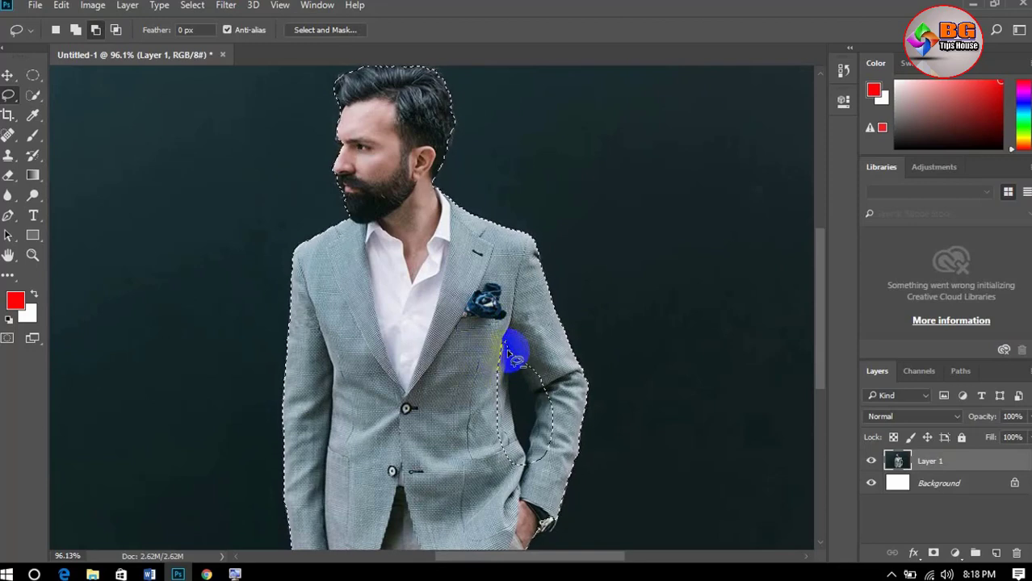
Add the rough loop area around the bent arm's gap back to the selection with the Lasso.
{"action": "left_click", "coordinate": [75, 30]}
{"action": "left_click_drag", "start_coordinate": [487, 311], "coordinate": [525, 494]}
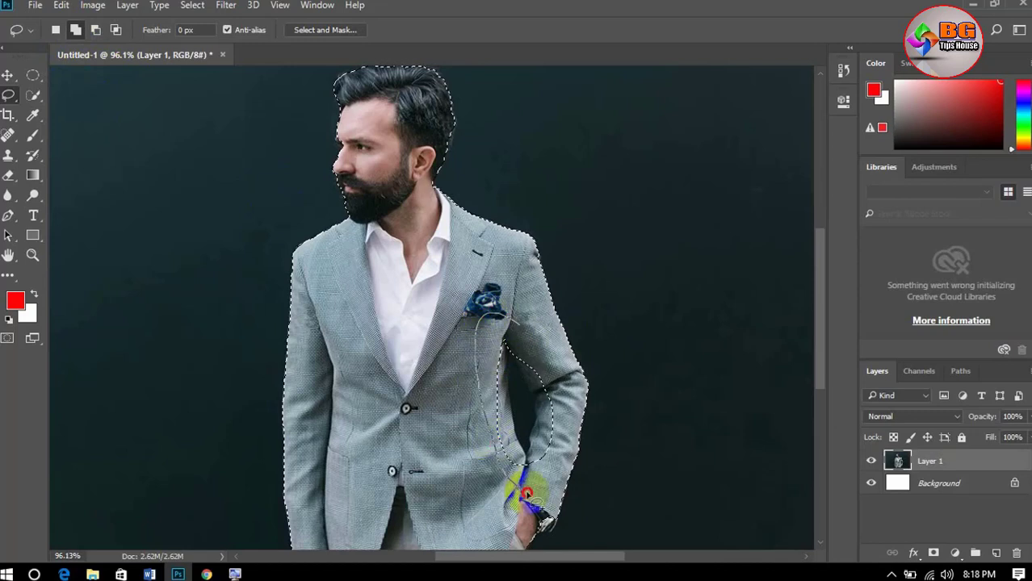
{"action": "left_click_drag", "start_coordinate": [565, 420], "coordinate": [491, 313]}
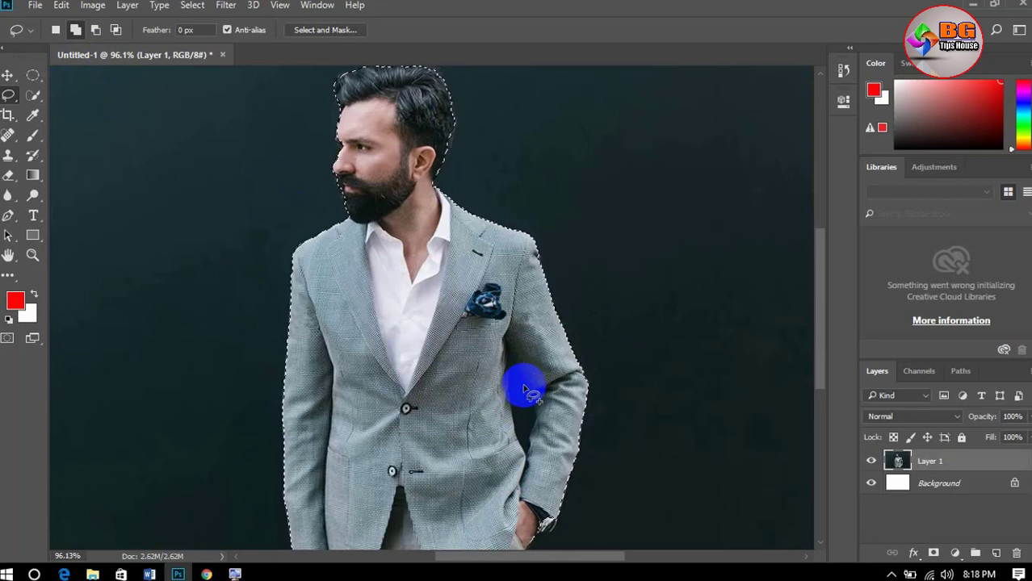
{"action": "left_click", "coordinate": [95, 30]}
{"action": "left_click_drag", "start_coordinate": [508, 344], "coordinate": [515, 371]}
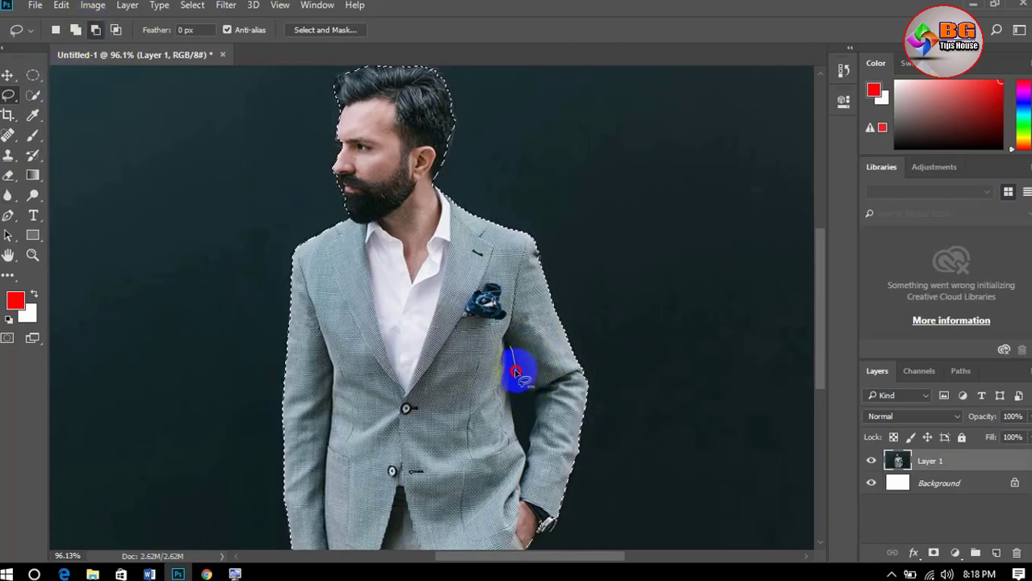
{"action": "left_click", "coordinate": [73, 32]}
{"action": "mouse_move", "coordinate": [504, 340]}
{"action": "left_mouse_down"}
{"action": "mouse_move", "coordinate": [525, 357]}
{"action": "mouse_move", "coordinate": [518, 342]}
{"action": "left_mouse_up"}
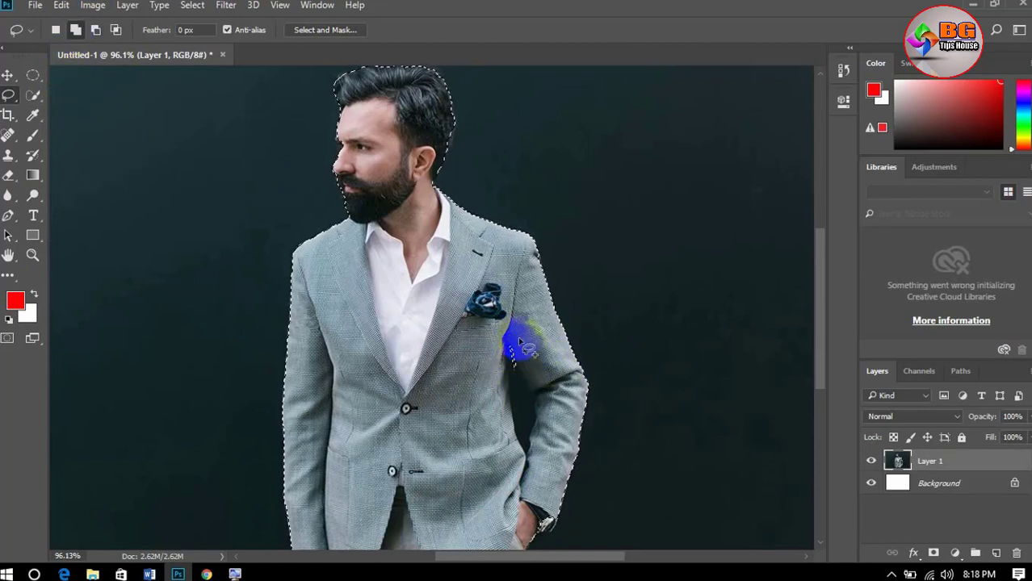
Subtract the background gap between the bent arm and the jacket from the selection, following its edges with the Lasso.
{"action": "left_click", "coordinate": [96, 30]}
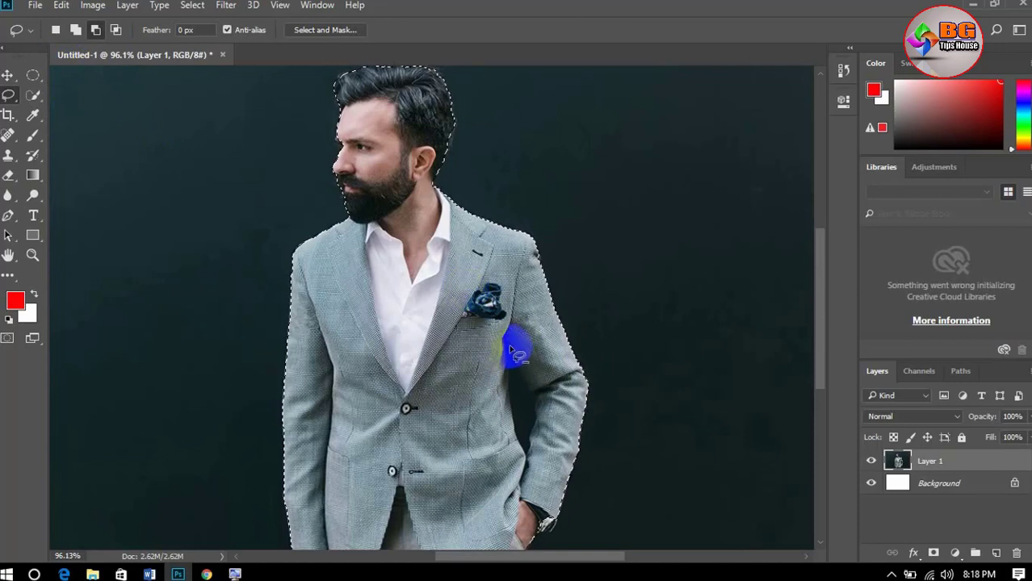
{"action": "mouse_move", "coordinate": [509, 352]}
{"action": "left_mouse_down"}
{"action": "mouse_move", "coordinate": [524, 453]}
{"action": "mouse_move", "coordinate": [536, 397]}
{"action": "mouse_move", "coordinate": [511, 346]}
{"action": "mouse_move", "coordinate": [504, 371]}
{"action": "left_mouse_up"}
Copy the selected man to a new layer and hide Layer 1.
{"action": "scroll", "coordinate": [483, 392], "scroll_direction": "down", "scroll_amount": 4}
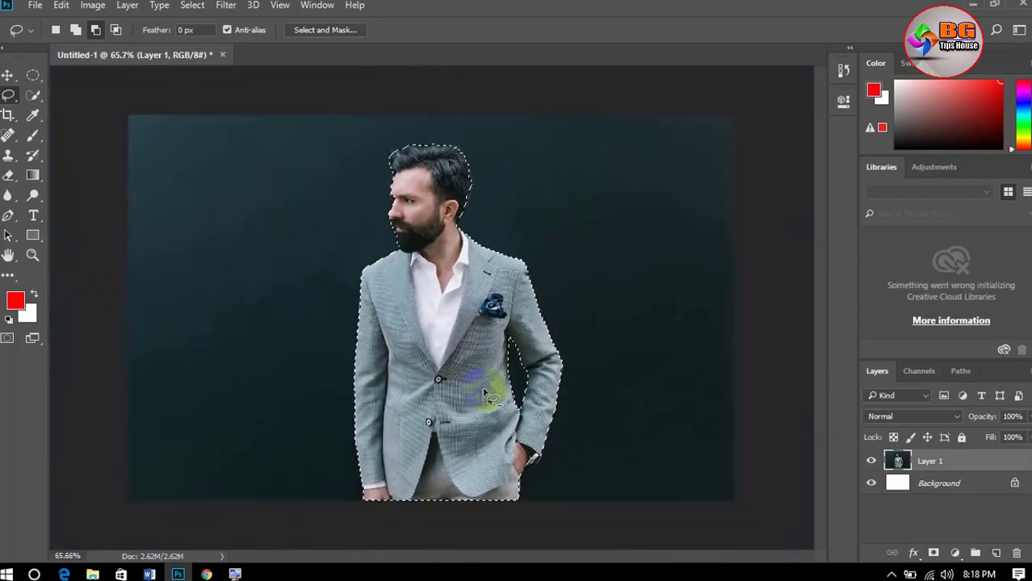
{"action": "key", "text": "ctrl+j"}
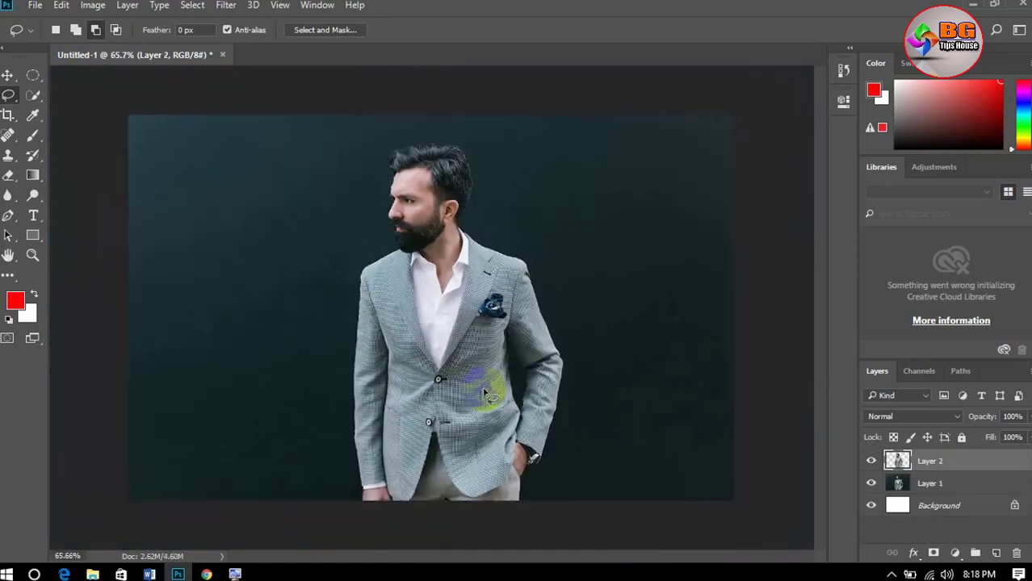
{"action": "left_click", "coordinate": [872, 484]}
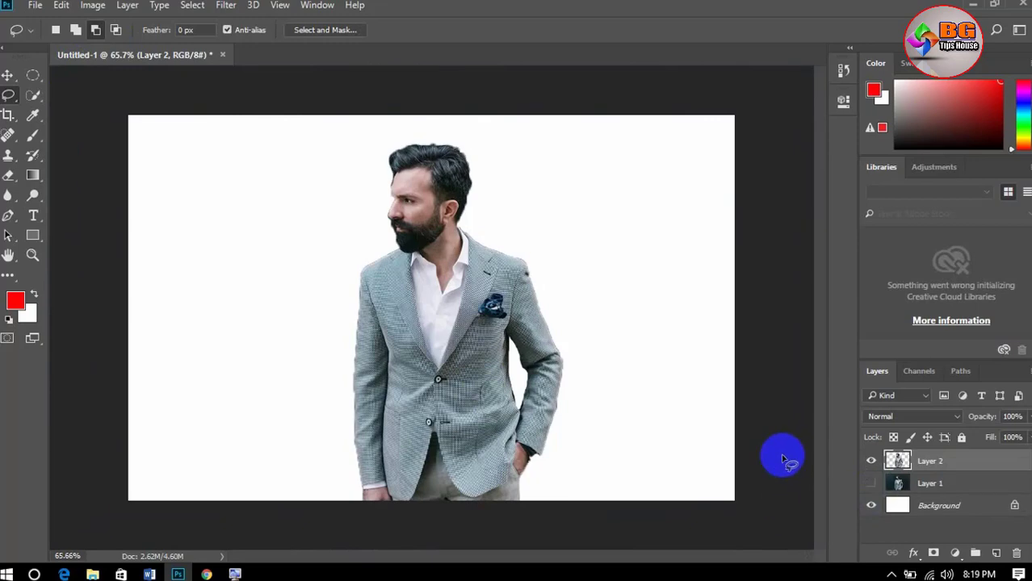
Place the sunset mountain photo from the Stock Image folder as an embedded image in the document.
{"action": "left_click", "coordinate": [32, 5]}
{"action": "mouse_move", "coordinate": [58, 6]}
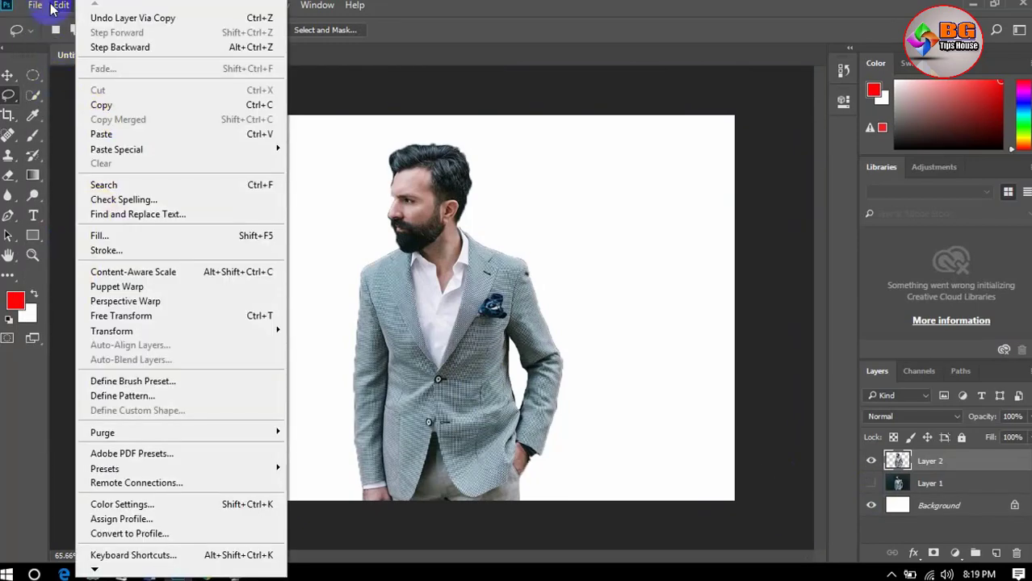
{"action": "left_click", "coordinate": [82, 278]}
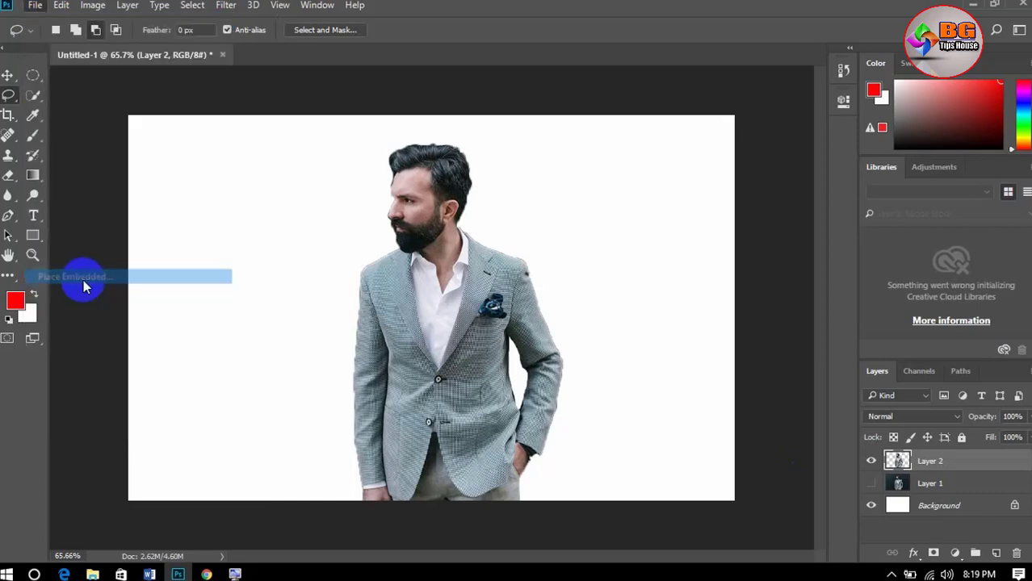
{"action": "scroll", "coordinate": [299, 234], "scroll_direction": "down", "scroll_amount": 2}
{"action": "left_click", "coordinate": [426, 164]}
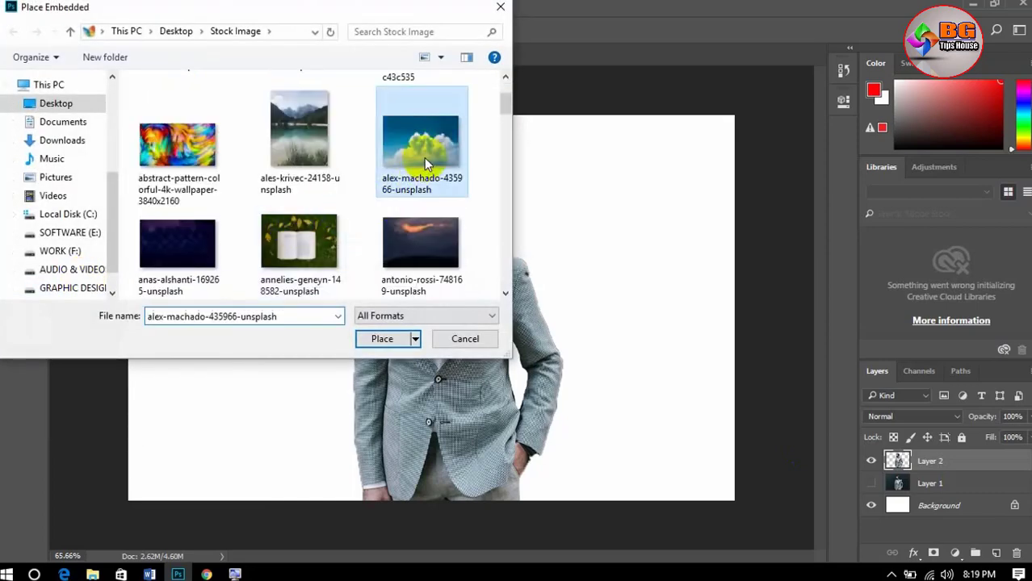
{"action": "left_click", "coordinate": [426, 235]}
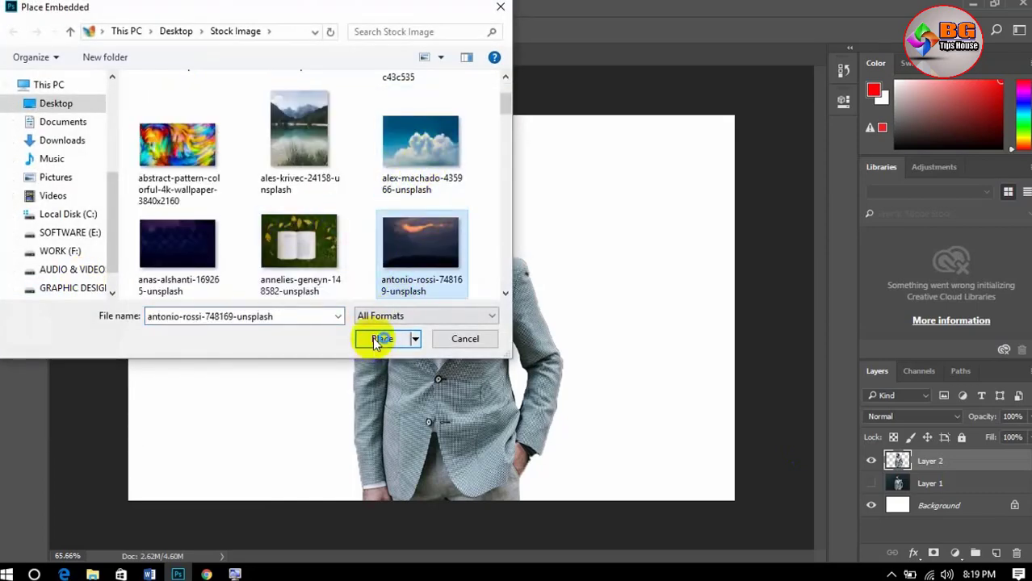
{"action": "left_click", "coordinate": [379, 340]}
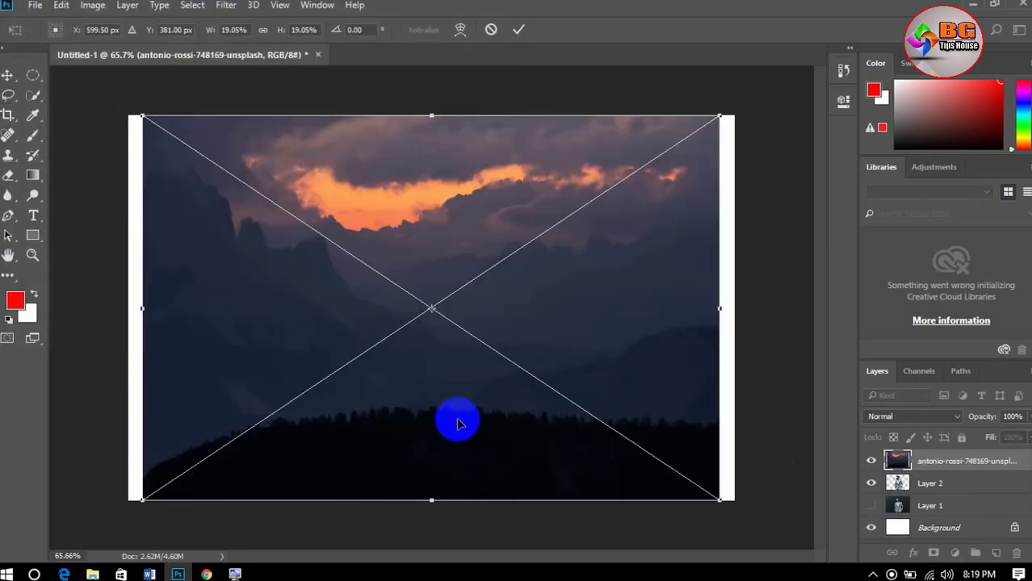
{"action": "key", "text": "Return"}
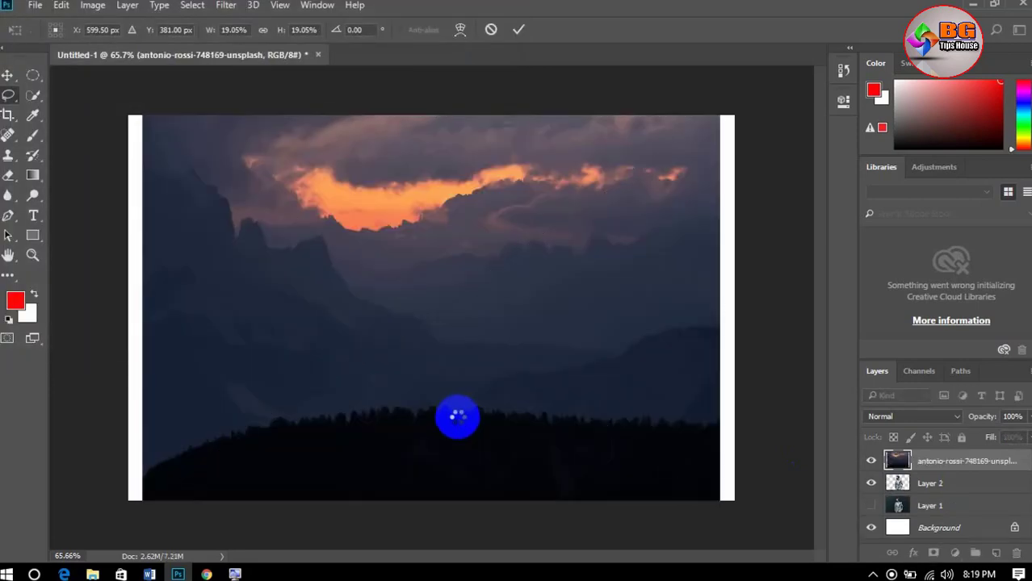
Enlarge the sunset image to fill the canvas and move its layer directly above Background, behind the man.
{"action": "left_click", "coordinate": [8, 74]}
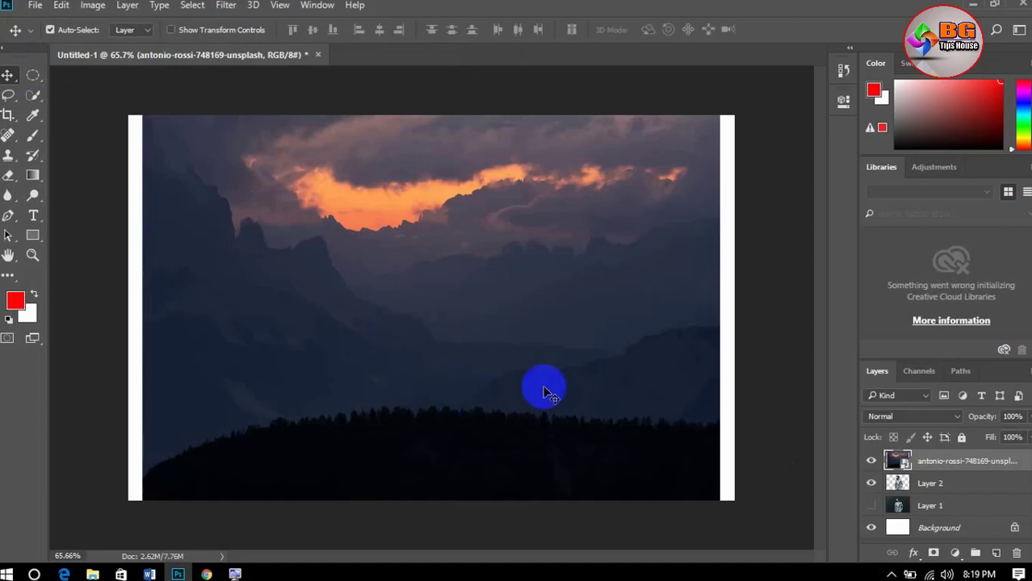
{"action": "key", "text": "ctrl+t"}
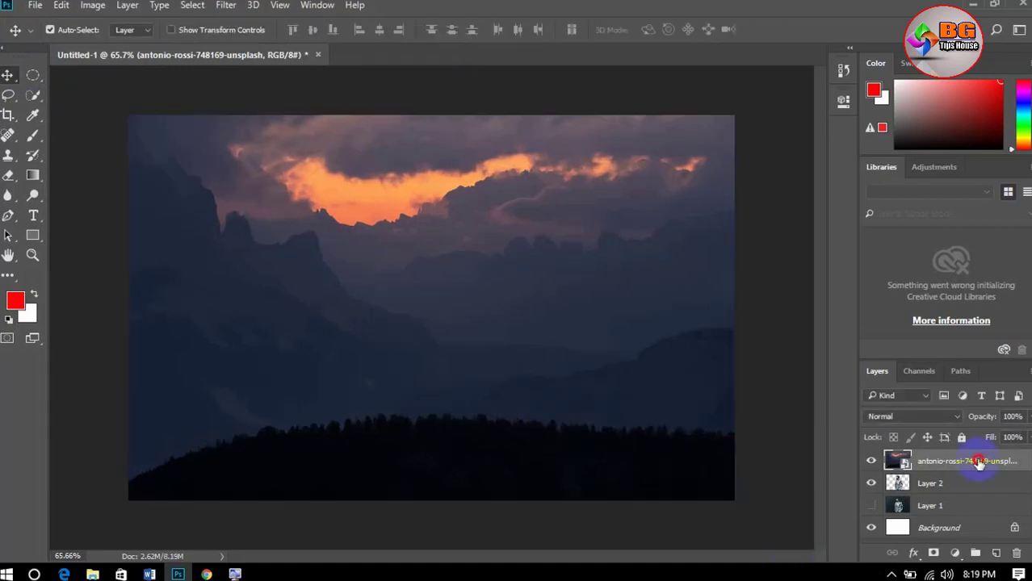
{"action": "left_click_drag", "start_coordinate": [978, 461], "coordinate": [980, 514]}
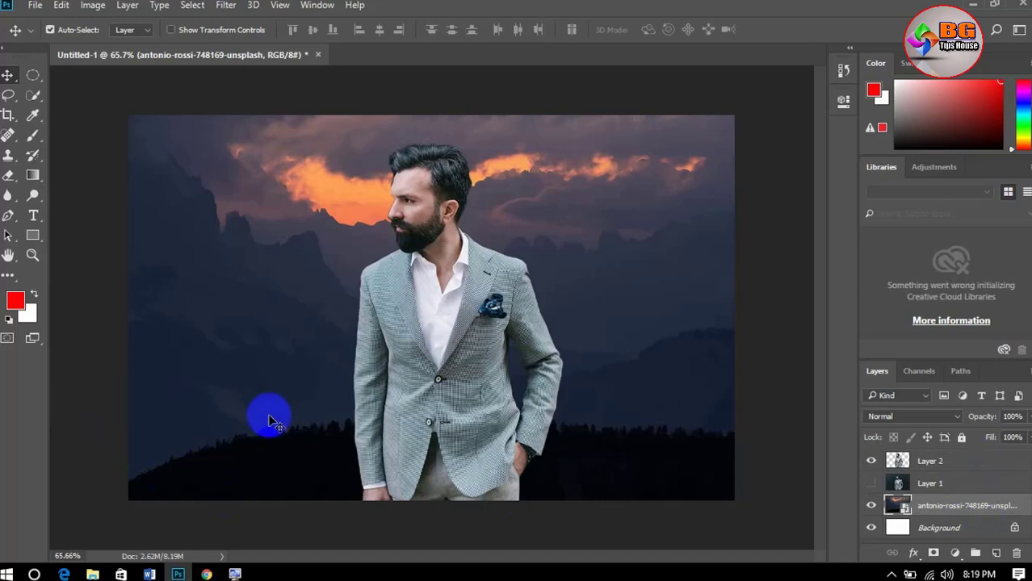
Hide the sunset layer and examine the cut-out edge along the man's hairline, forehead and nose.
{"action": "left_click", "coordinate": [870, 505]}
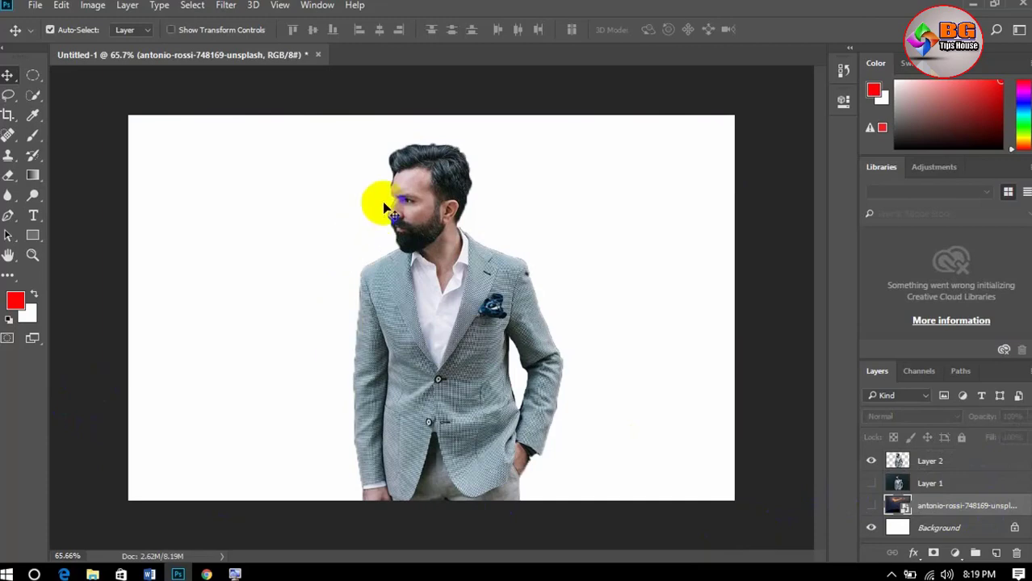
{"action": "scroll", "coordinate": [385, 205], "scroll_direction": "up", "scroll_amount": 20}
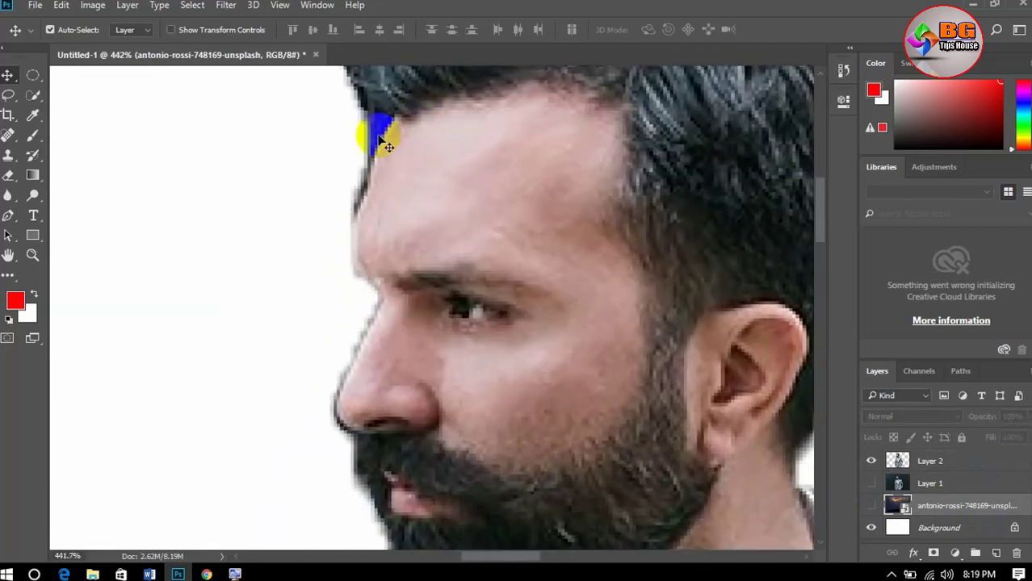
{"action": "scroll", "coordinate": [368, 133], "scroll_direction": "up", "scroll_amount": 2}
{"action": "scroll", "coordinate": [369, 134], "scroll_direction": "up", "scroll_amount": 5}
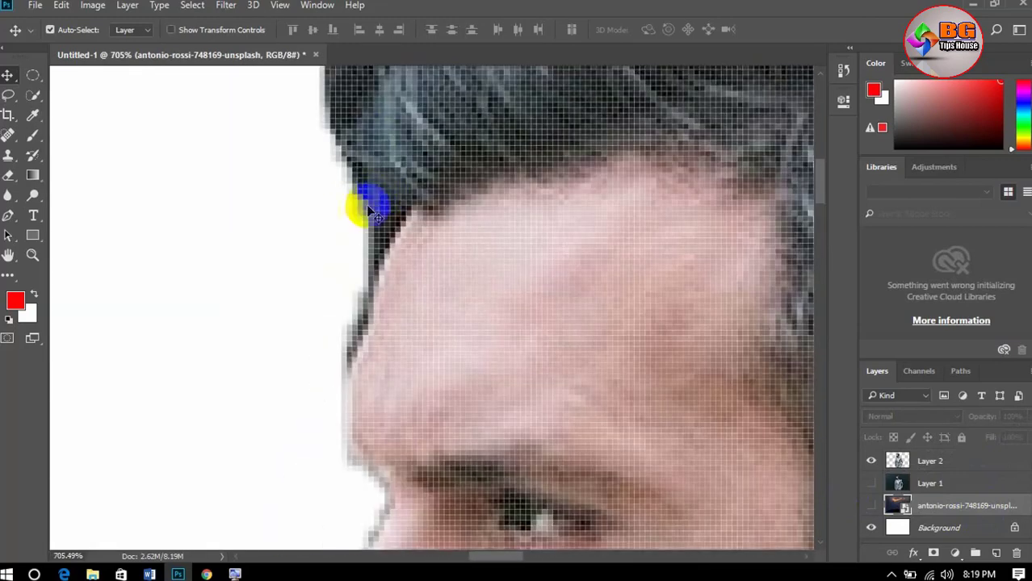
{"action": "scroll", "coordinate": [355, 235], "scroll_direction": "down", "scroll_amount": 4}
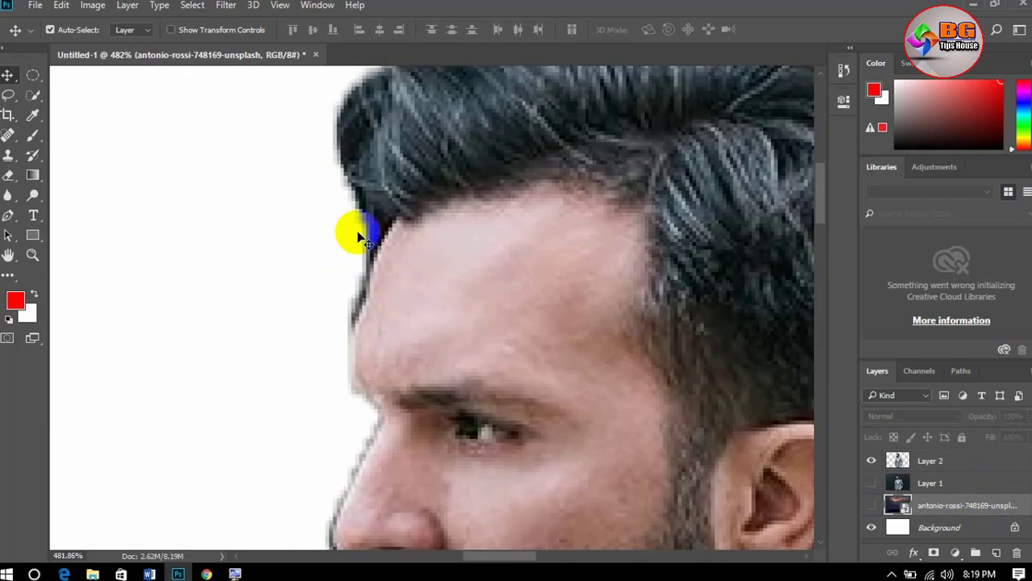
{"action": "scroll", "coordinate": [352, 246], "scroll_direction": "down", "scroll_amount": 6}
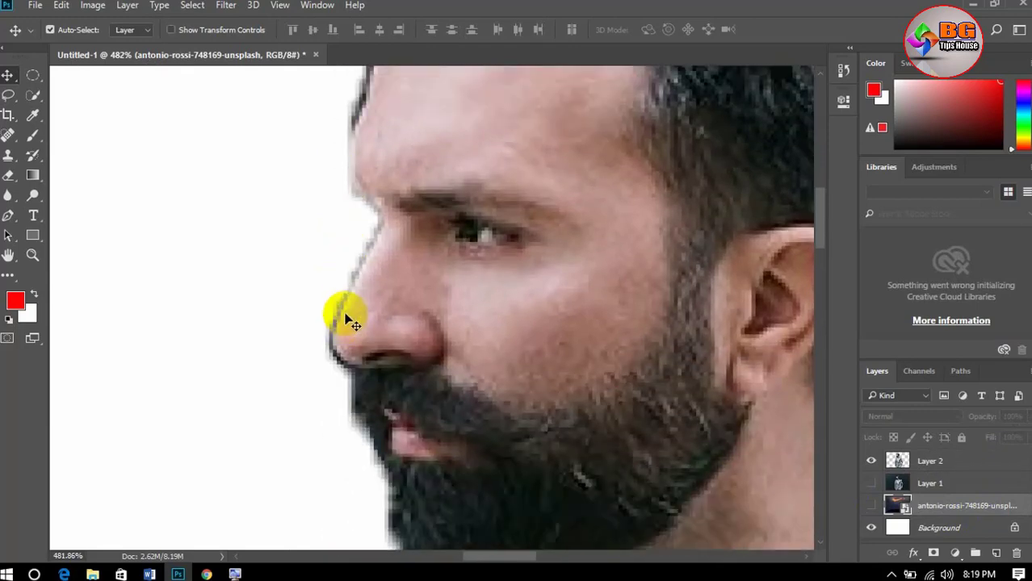
Examine the cut-out edges around the man's head, shoulders, blazer and sleeve.
{"action": "scroll", "coordinate": [347, 318], "scroll_direction": "down", "scroll_amount": 4}
{"action": "scroll", "coordinate": [487, 401], "scroll_direction": "down", "scroll_amount": 5}
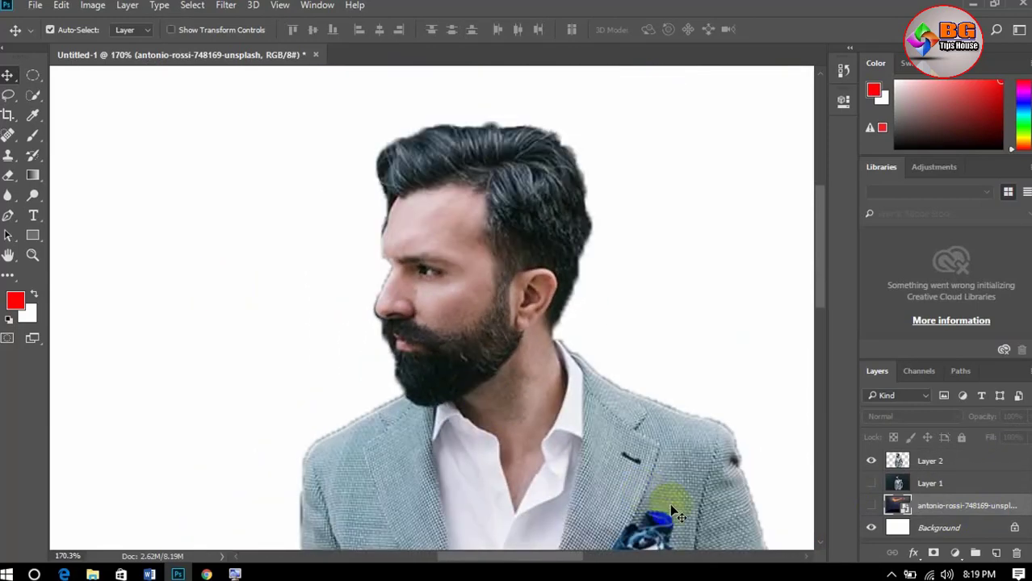
{"action": "scroll", "coordinate": [621, 432], "scroll_direction": "down", "scroll_amount": 4}
{"action": "scroll", "coordinate": [771, 495], "scroll_direction": "up", "scroll_amount": 4}
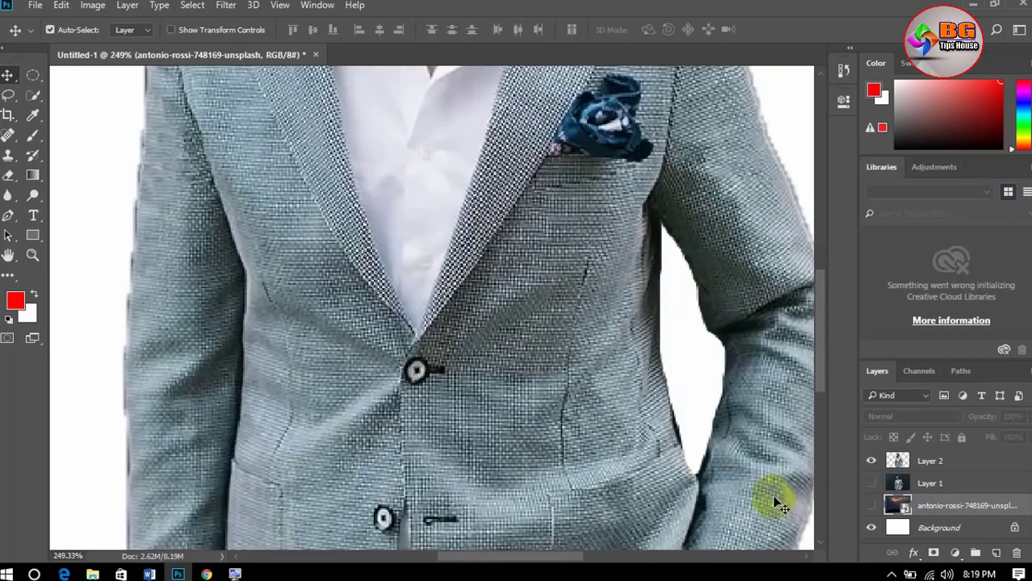
{"action": "scroll", "coordinate": [658, 395], "scroll_direction": "down", "scroll_amount": 6}
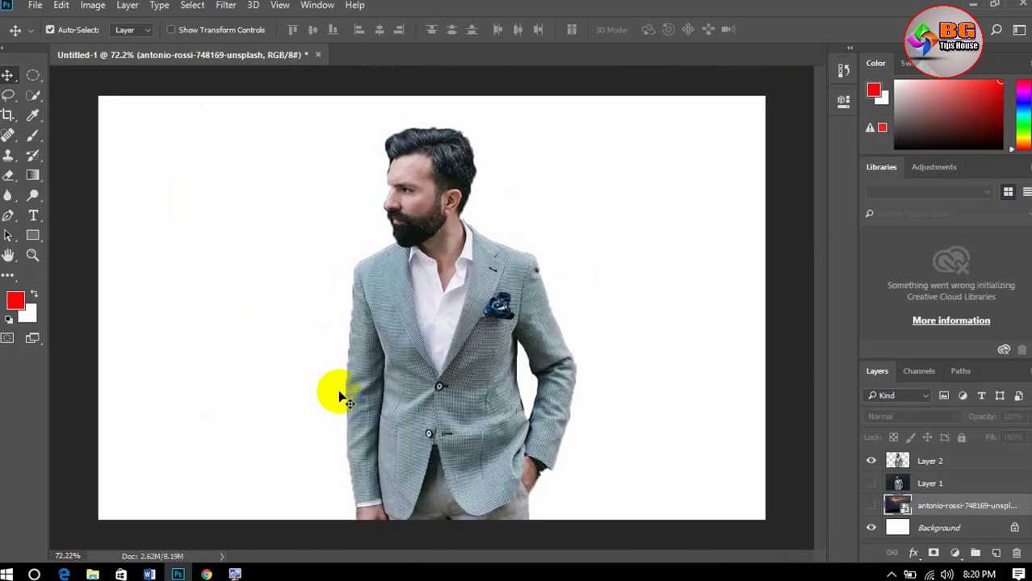
Undo the sunset placement and the man's copied layer, back to the hidden Layer 1 over Background, and choose the Quick Selection tool.
{"action": "key", "text": "ctrl+alt+z"}
{"action": "key", "text": "ctrl+alt+z"}
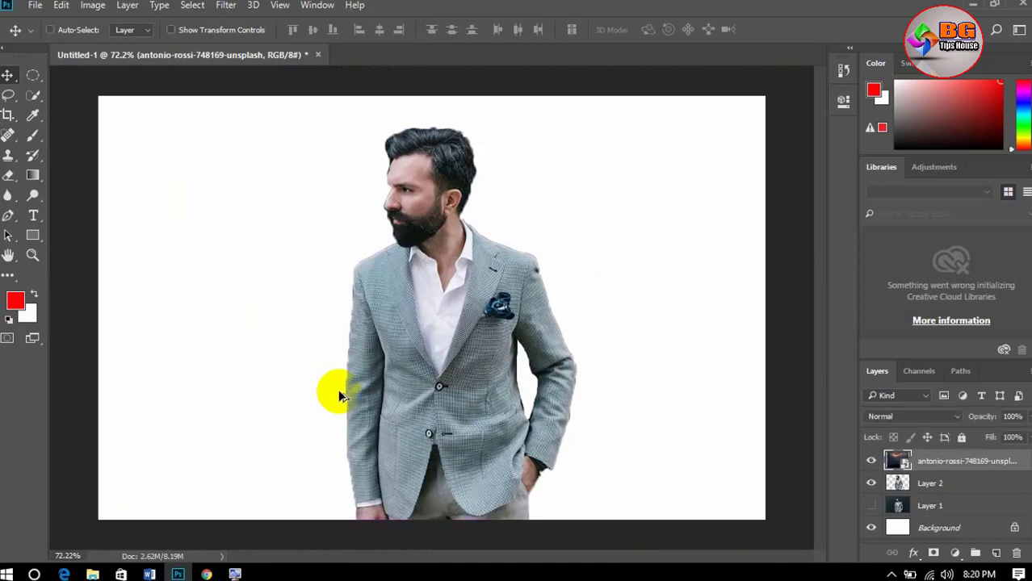
{"action": "key", "text": "ctrl+alt+z"}
{"action": "key", "text": "ctrl+alt+z"}
{"action": "key", "text": "ctrl+alt+z"}
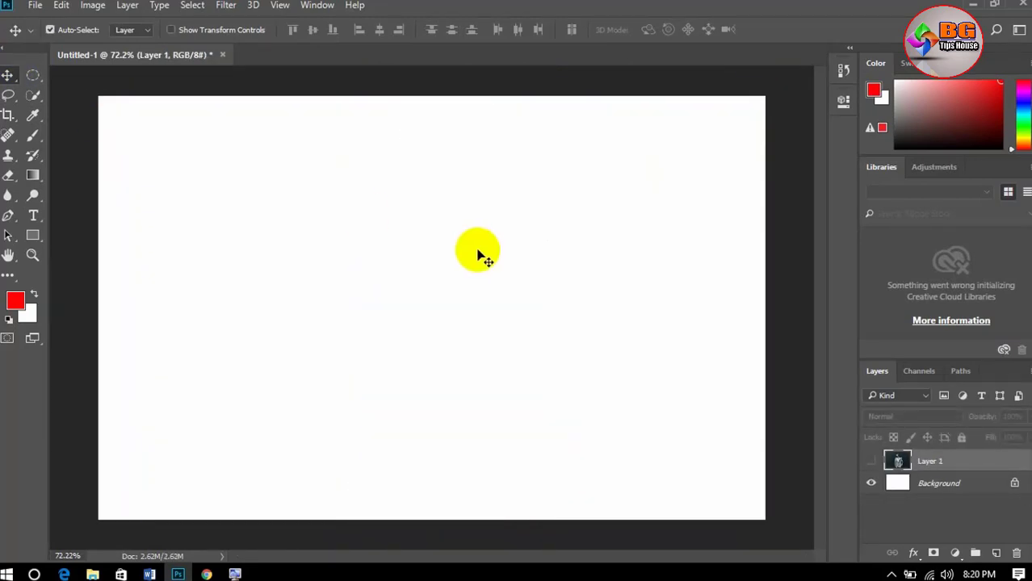
{"action": "left_click", "coordinate": [33, 96]}
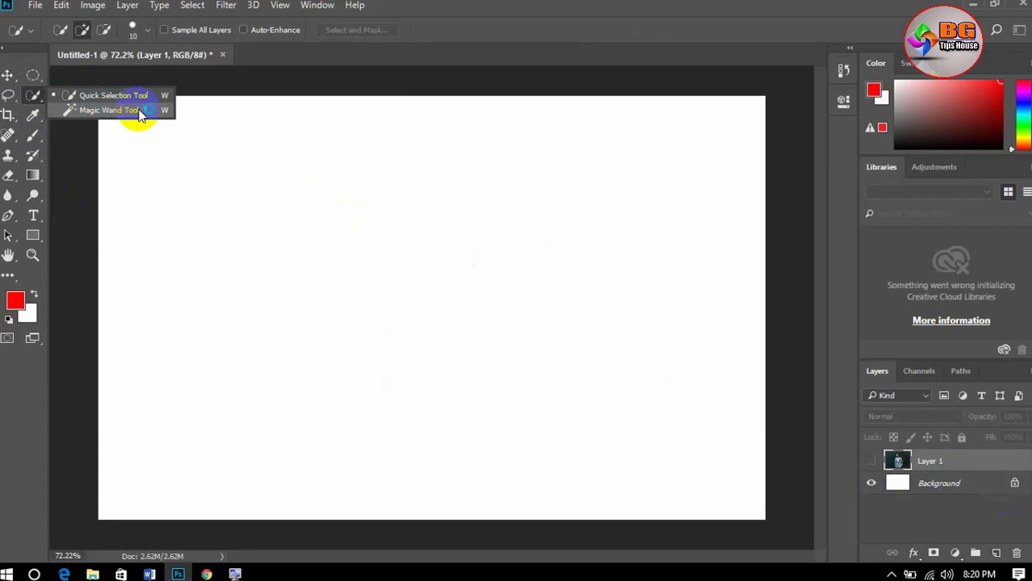
Browse the Class 4 pic folder inside Stock Image for a photo to open.
{"action": "key", "text": "ctrl+o"}
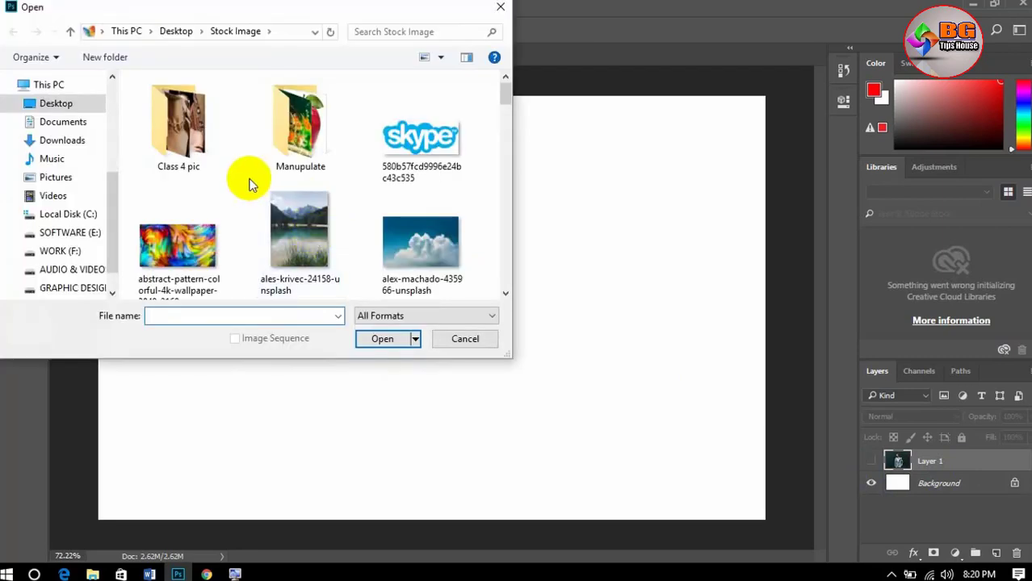
{"action": "double_click", "coordinate": [204, 121]}
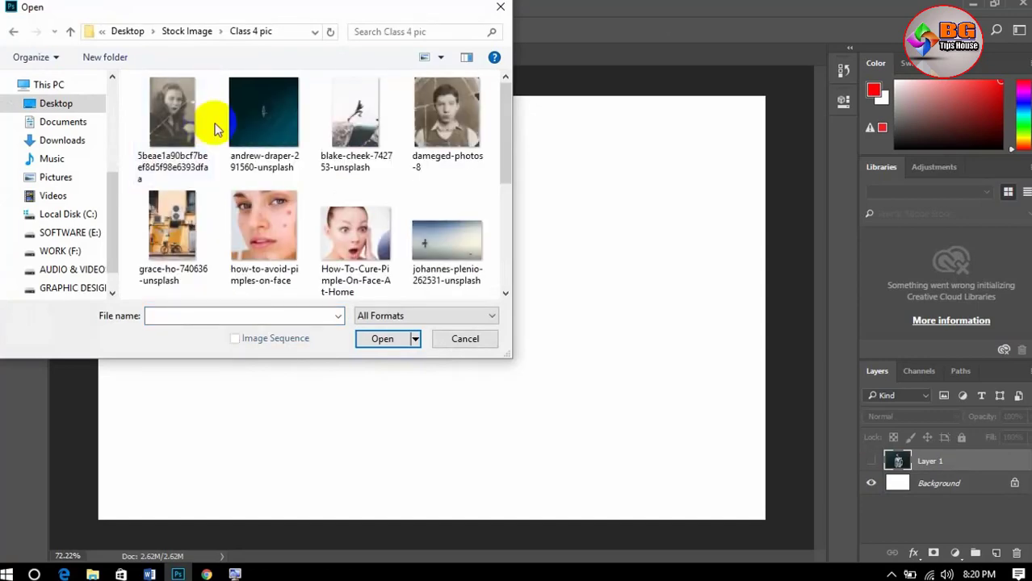
{"action": "scroll", "coordinate": [216, 129], "scroll_direction": "down", "scroll_amount": 3}
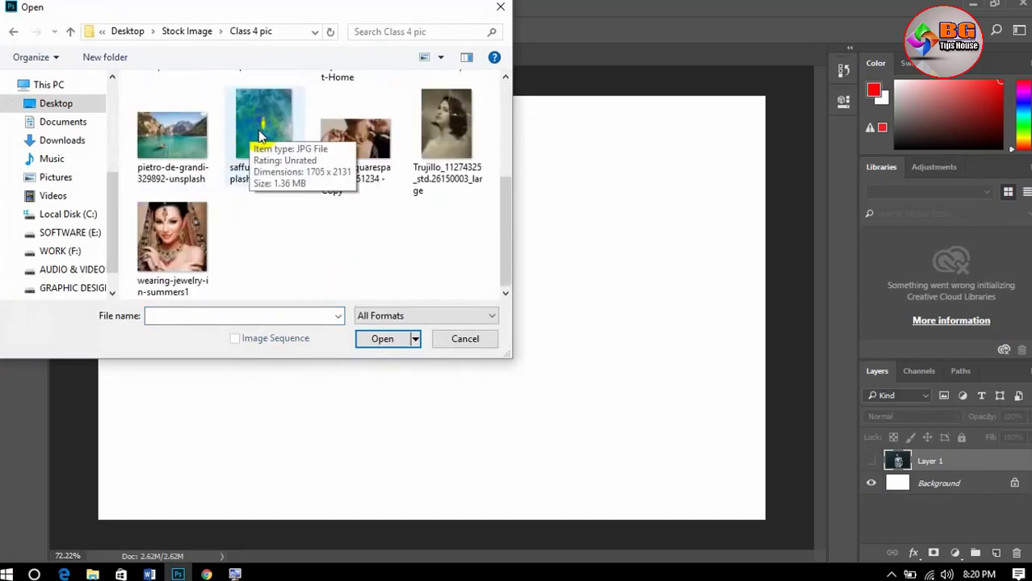
{"action": "scroll", "coordinate": [180, 207], "scroll_direction": "up", "scroll_amount": 3}
{"action": "scroll", "coordinate": [197, 227], "scroll_direction": "down", "scroll_amount": 2}
{"action": "scroll", "coordinate": [200, 233], "scroll_direction": "down", "scroll_amount": 2}
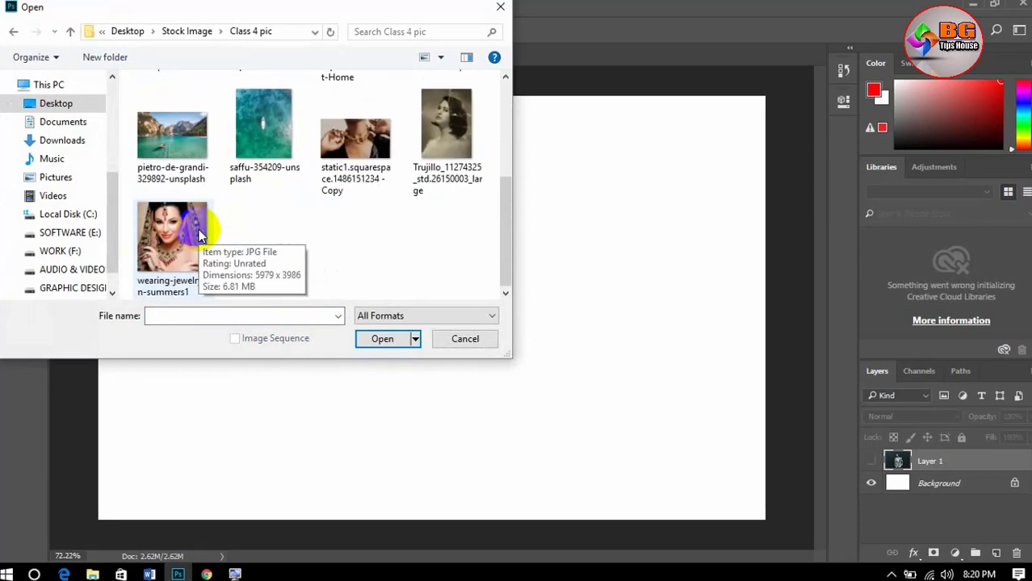
{"action": "scroll", "coordinate": [201, 232], "scroll_direction": "up", "scroll_amount": 3}
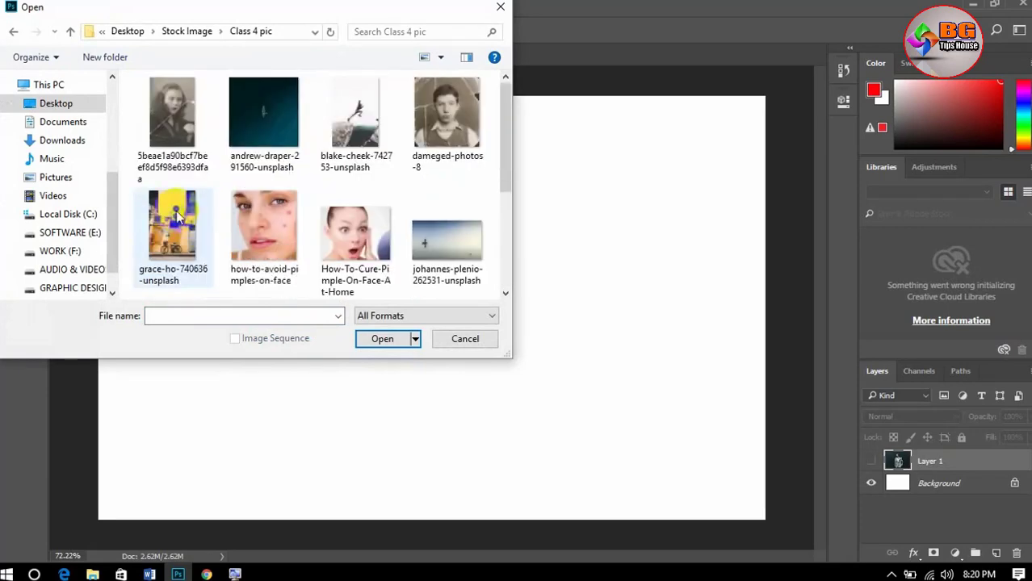
Open the portrait-format photo of a green mountain valley under a dusk sky from the Stock Image folder.
{"action": "left_click", "coordinate": [201, 34]}
{"action": "scroll", "coordinate": [285, 183], "scroll_direction": "down", "scroll_amount": 2}
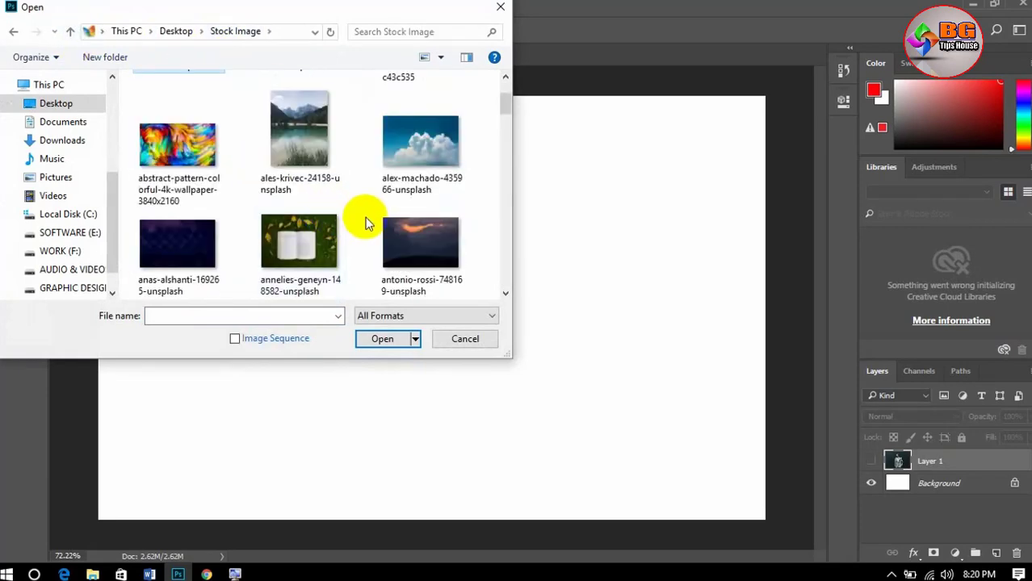
{"action": "scroll", "coordinate": [366, 223], "scroll_direction": "down", "scroll_amount": 4}
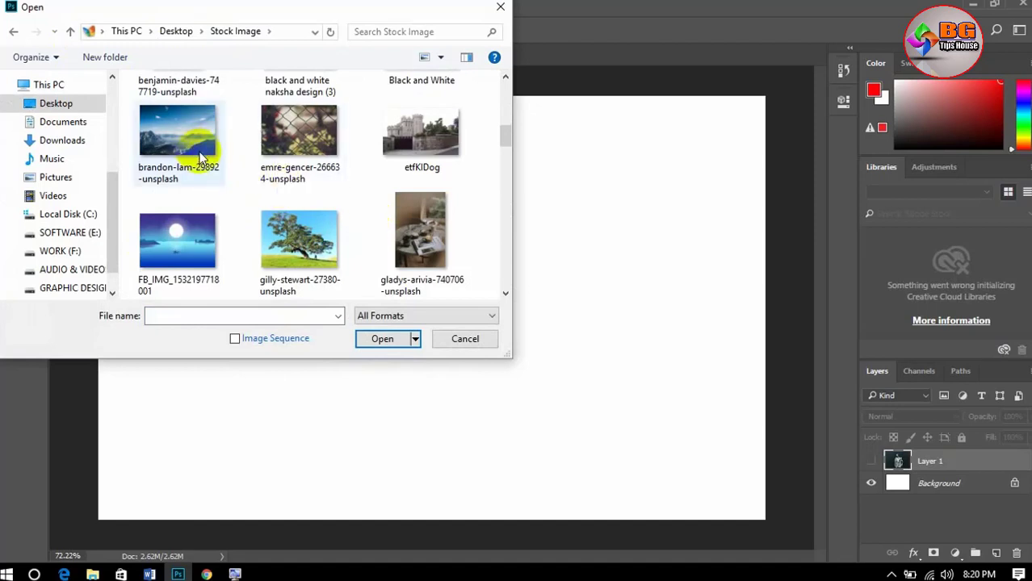
{"action": "scroll", "coordinate": [203, 159], "scroll_direction": "down", "scroll_amount": 4}
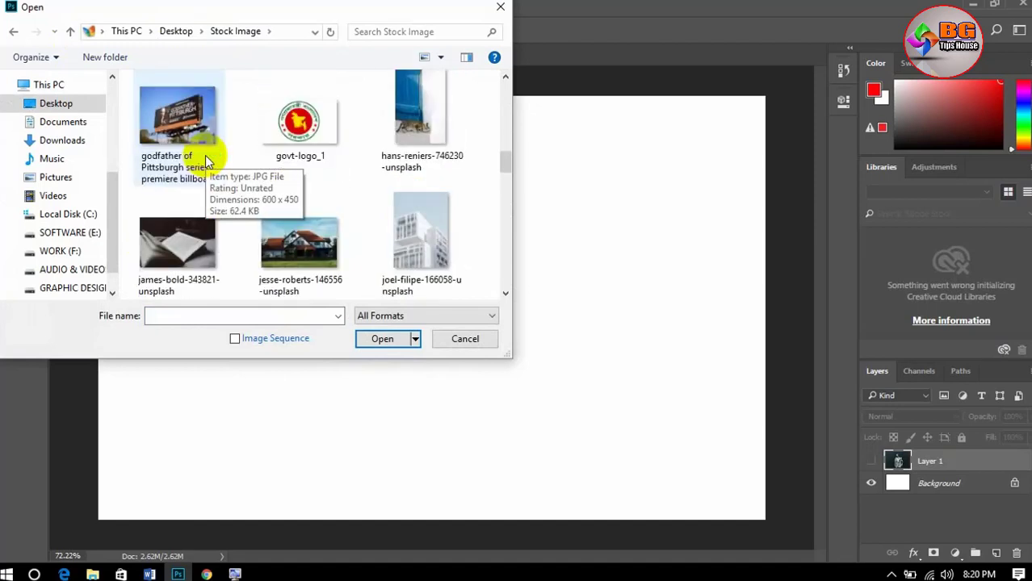
{"action": "scroll", "coordinate": [205, 159], "scroll_direction": "down", "scroll_amount": 2}
{"action": "left_click", "coordinate": [420, 242]}
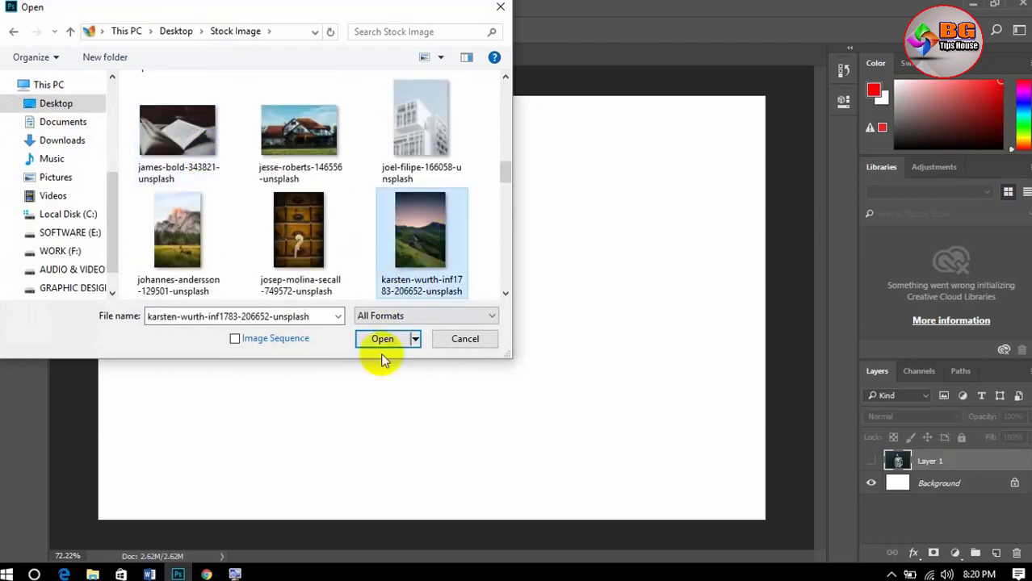
{"action": "left_click", "coordinate": [384, 339]}
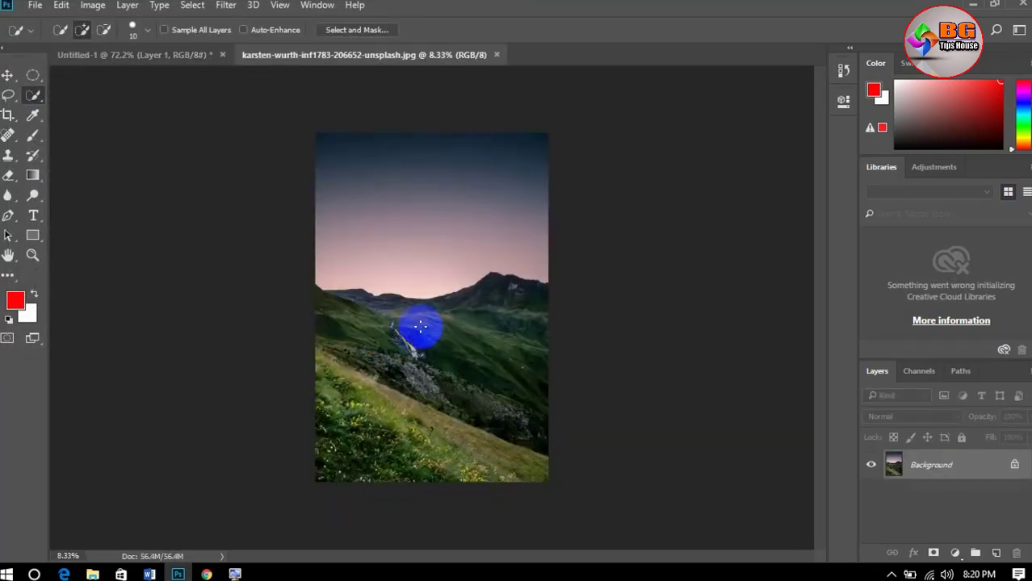
{"action": "scroll", "coordinate": [487, 213], "scroll_direction": "up", "scroll_amount": 2}
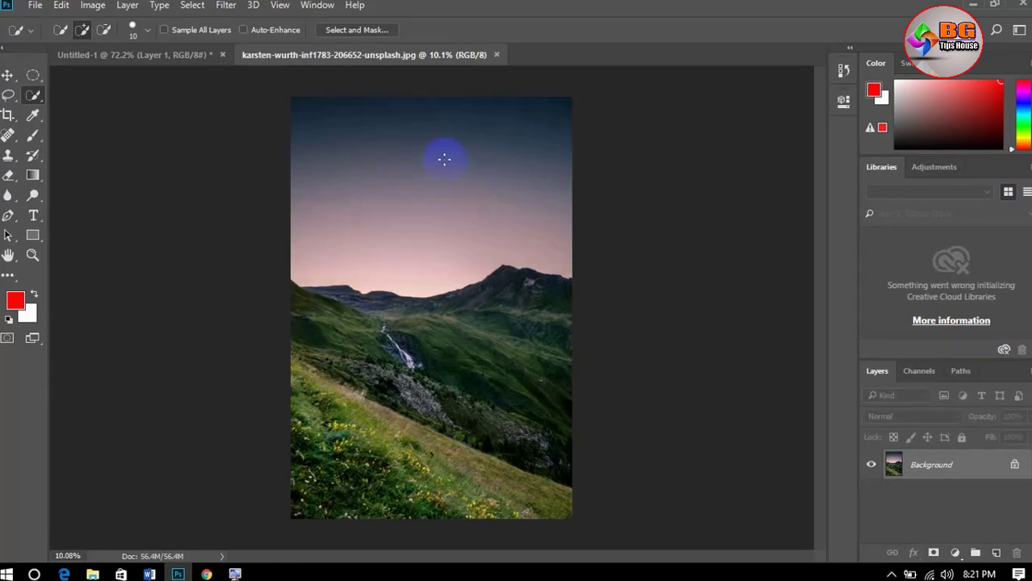
Try out the Quick Selection tool on the sky above the mountains and clear the selection.
{"action": "right_click", "coordinate": [36, 95]}
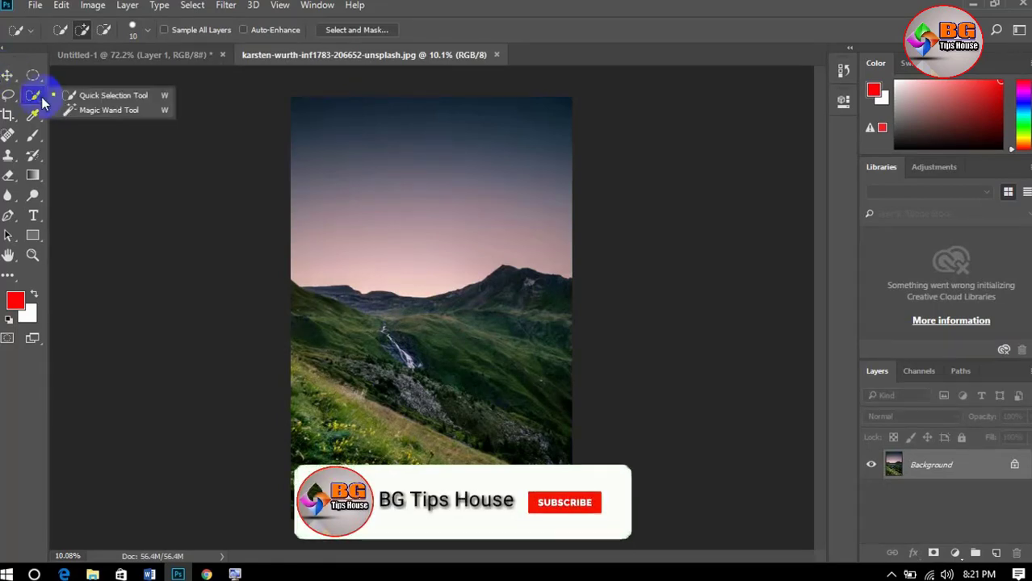
{"action": "left_click", "coordinate": [129, 96]}
{"action": "mouse_move", "coordinate": [449, 231]}
{"action": "left_mouse_down"}
{"action": "mouse_move", "coordinate": [422, 229]}
{"action": "mouse_move", "coordinate": [430, 184]}
{"action": "mouse_move", "coordinate": [484, 148]}
{"action": "left_mouse_up"}
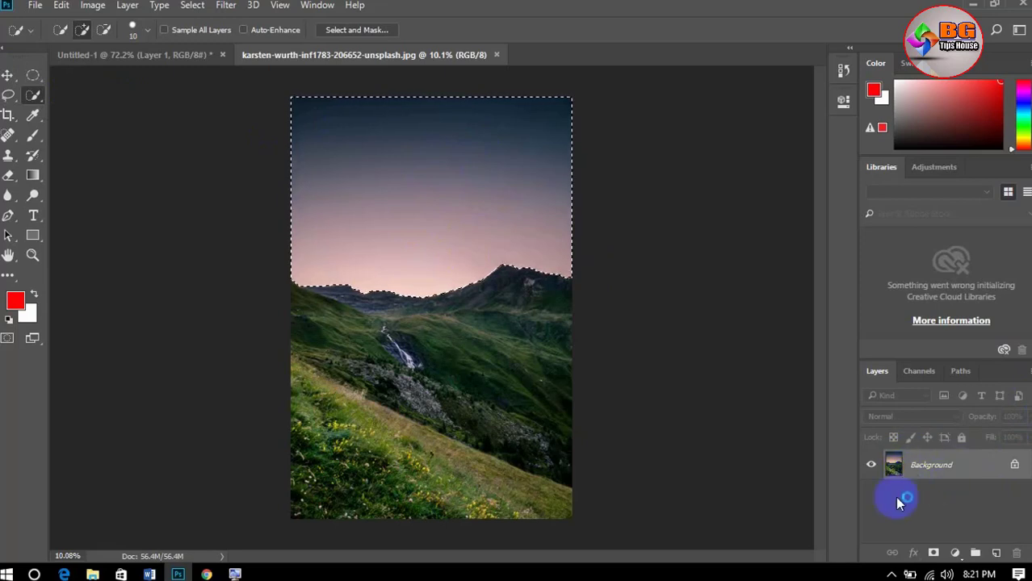
{"action": "key", "text": "ctrl+d"}
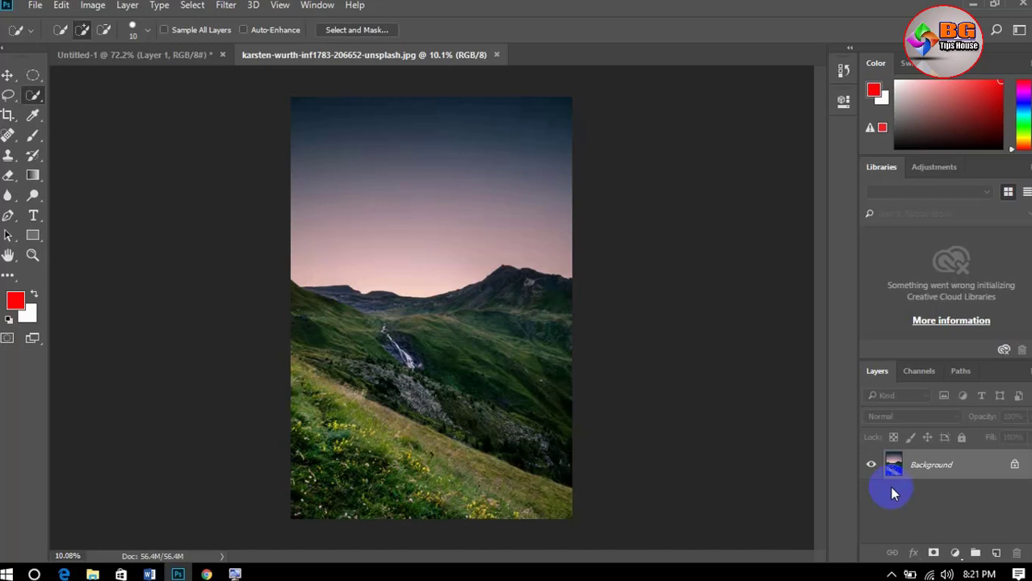
Duplicate the valley photo to a new layer with Background hidden, and delete the sky from the copy using a quick selection.
{"action": "key", "text": "ctrl+j"}
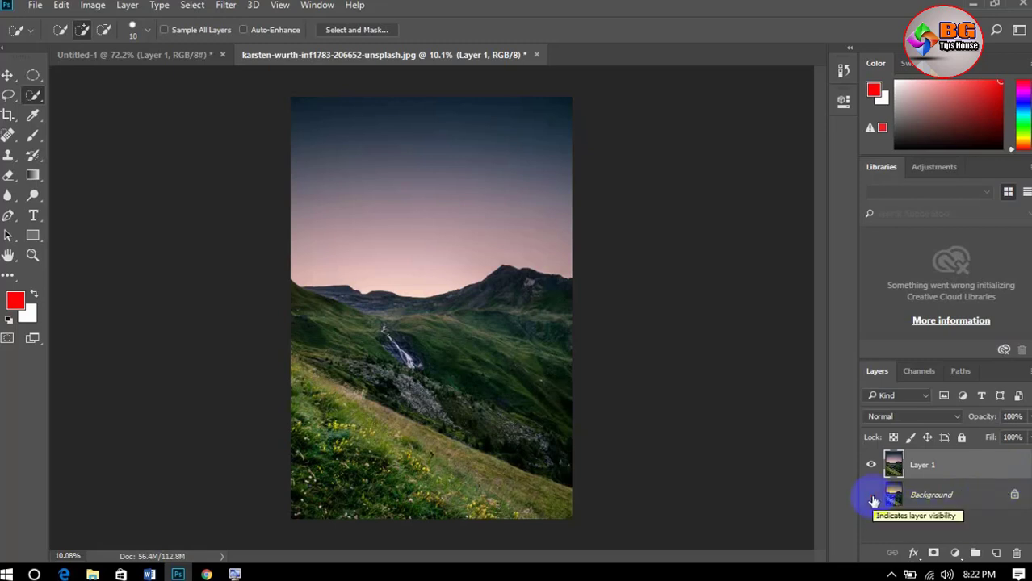
{"action": "right_click", "coordinate": [37, 98]}
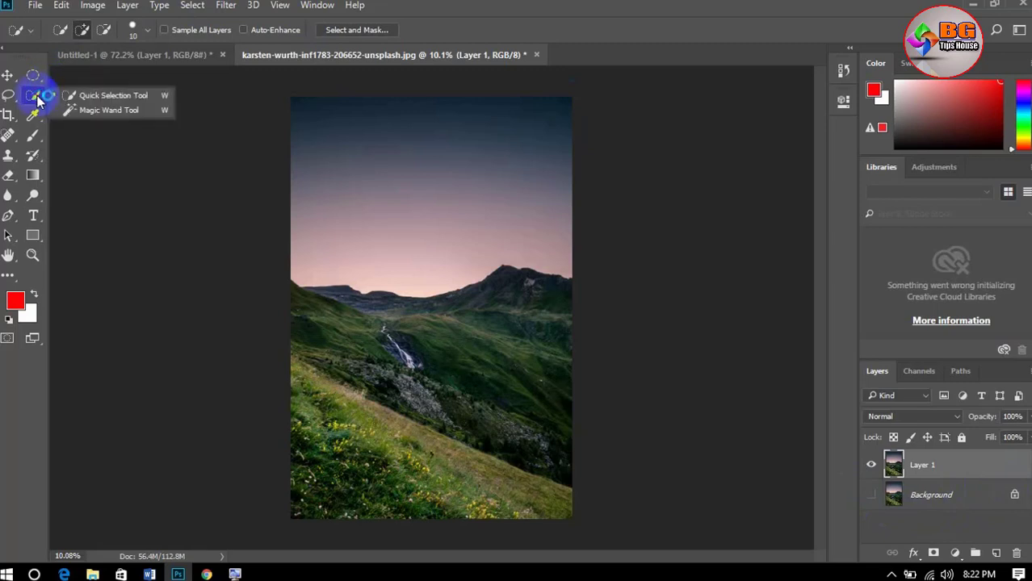
{"action": "left_click", "coordinate": [68, 97]}
{"action": "left_click_drag", "start_coordinate": [380, 166], "coordinate": [430, 194]}
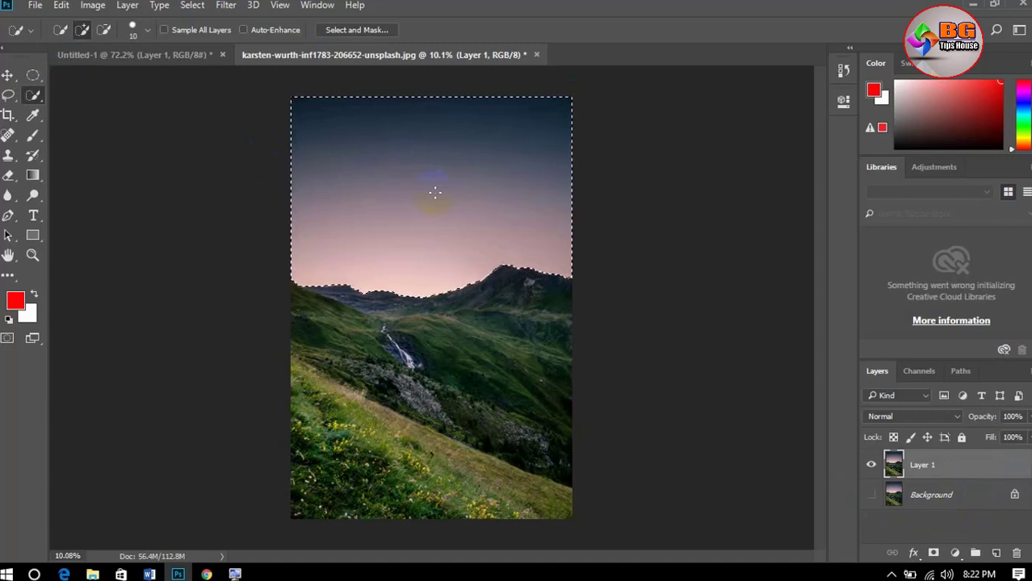
{"action": "key", "text": "Delete"}
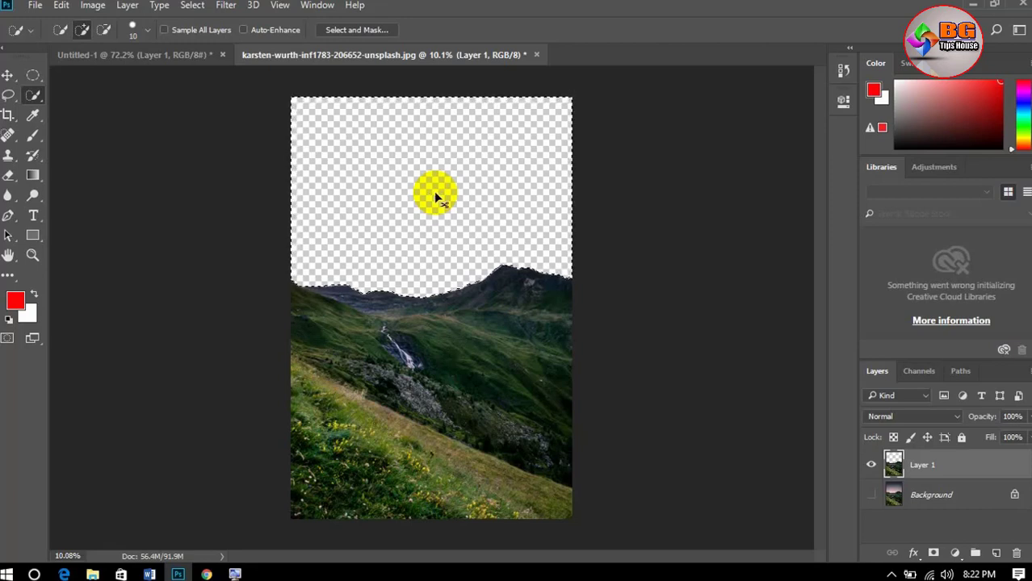
{"action": "key", "text": "ctrl+d"}
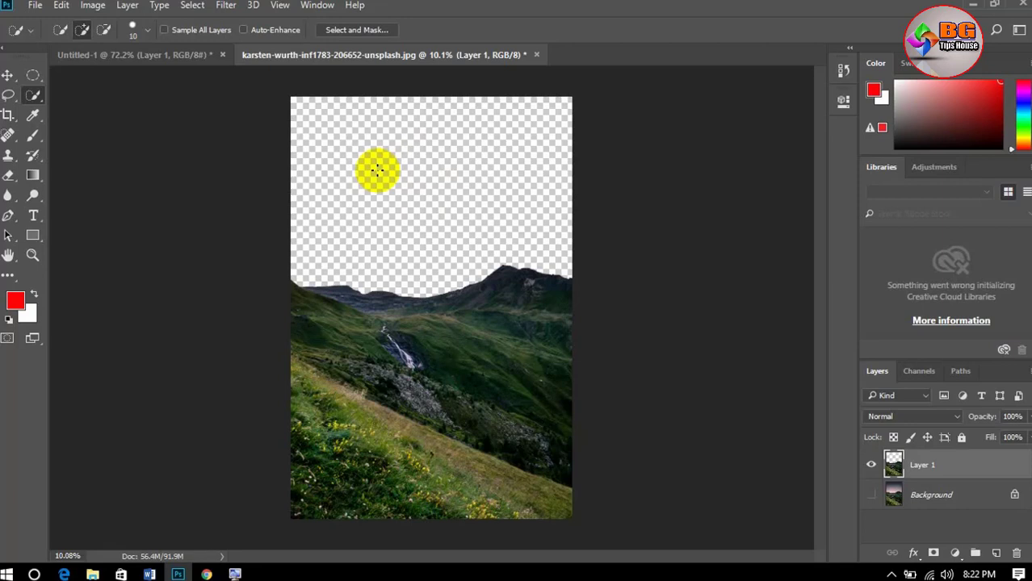
Place the white cloud and blue sky photo from the Stock Image folder as an embedded image in the valley document.
{"action": "left_click", "coordinate": [34, 5]}
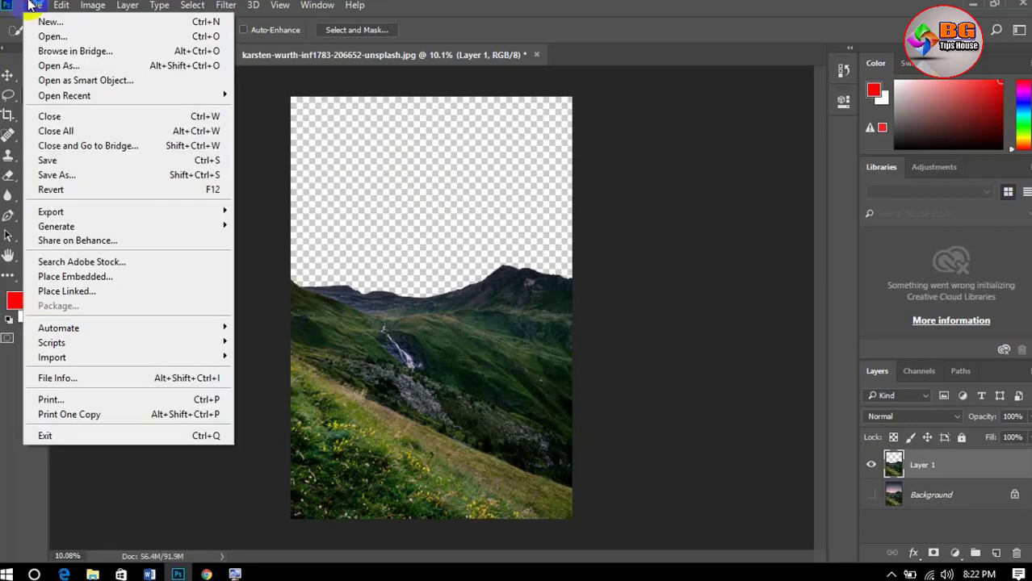
{"action": "left_click", "coordinate": [74, 276]}
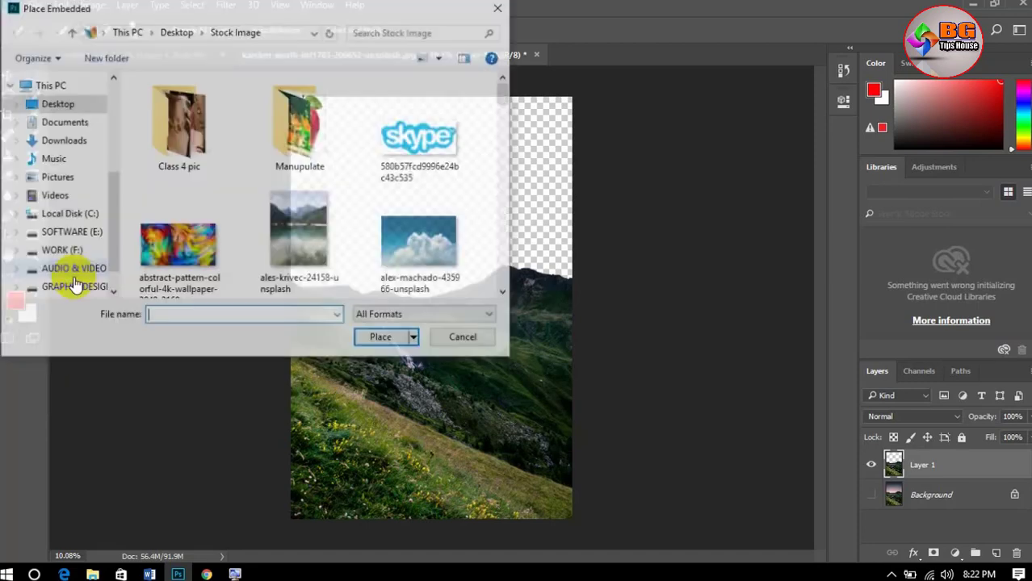
{"action": "scroll", "coordinate": [291, 254], "scroll_direction": "down", "scroll_amount": 2}
{"action": "left_click", "coordinate": [430, 175]}
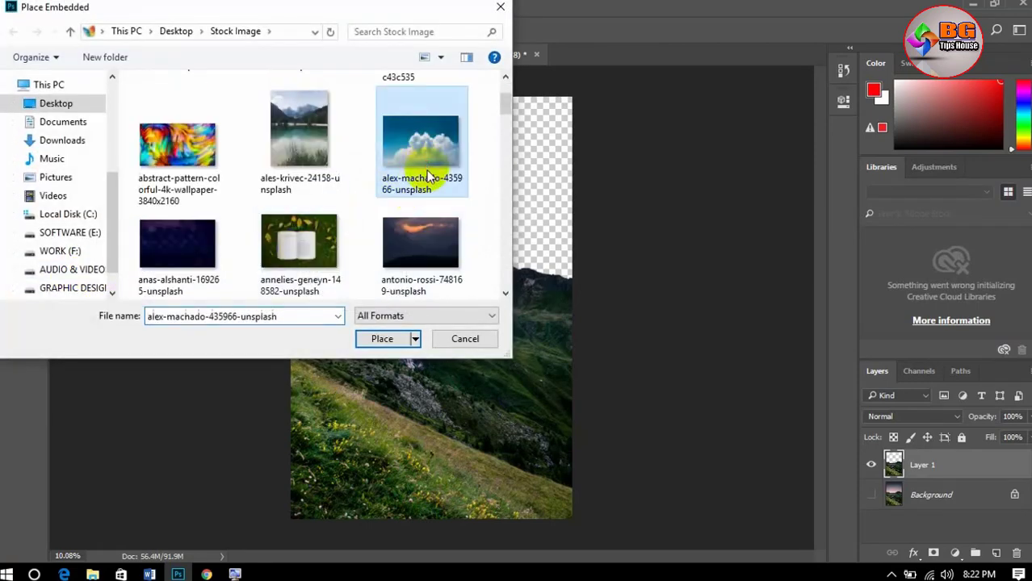
{"action": "left_click", "coordinate": [396, 338]}
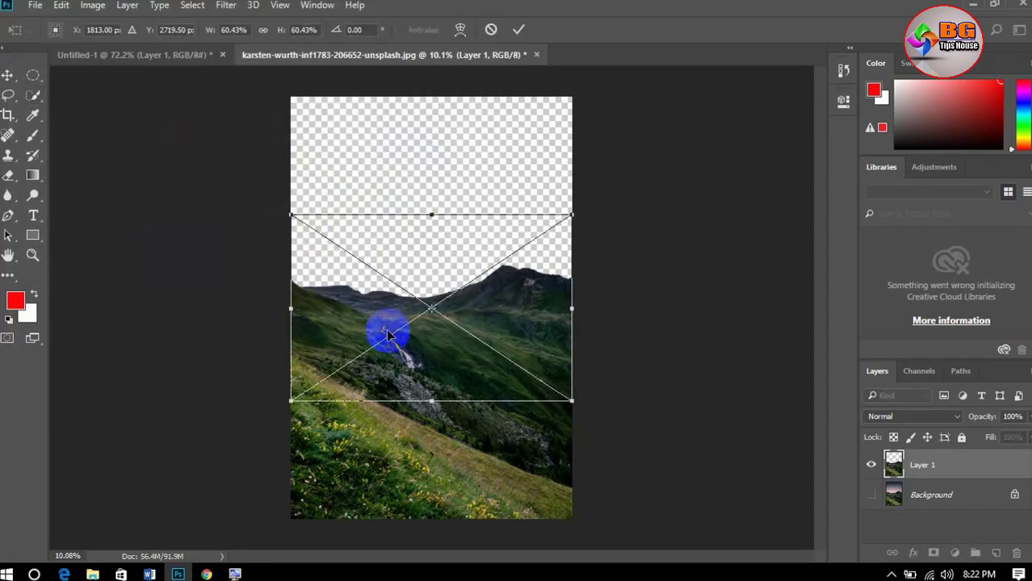
Move and enlarge the cloud image to fill the removed sky area, and put its layer directly below Layer 1.
{"action": "left_click_drag", "start_coordinate": [528, 331], "coordinate": [523, 209]}
{"action": "left_click_drag", "start_coordinate": [571, 272], "coordinate": [630, 318]}
{"action": "double_click", "coordinate": [605, 308]}
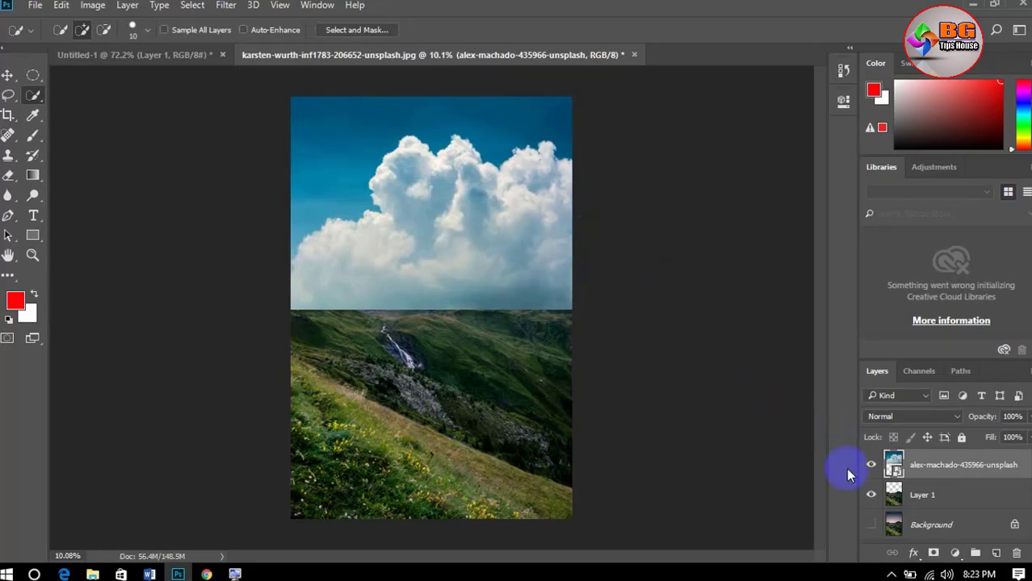
{"action": "left_click_drag", "start_coordinate": [968, 465], "coordinate": [976, 496]}
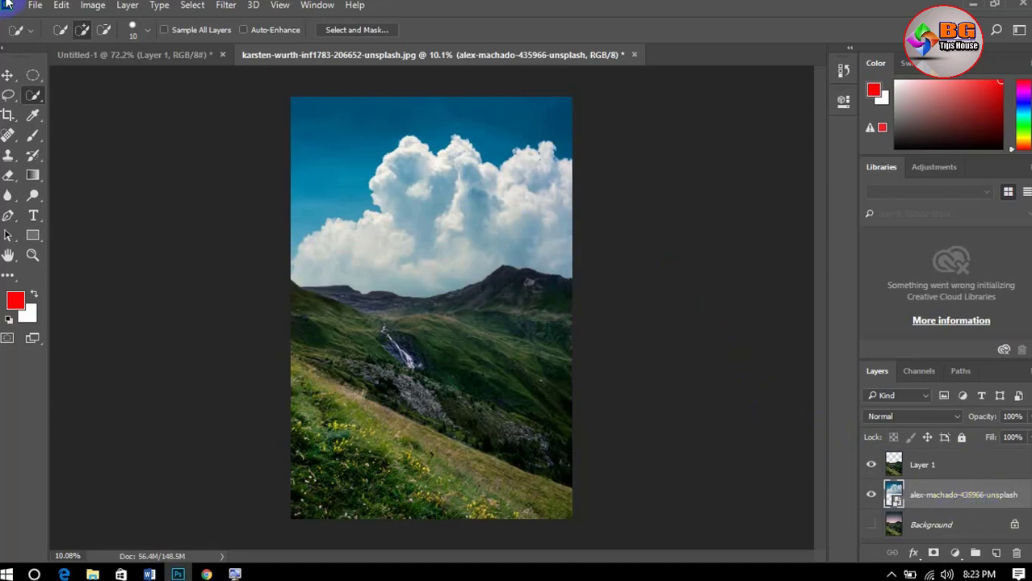
Open the mountain lake photo with reeds in the foreground from the Stock Image folder.
{"action": "left_click", "coordinate": [34, 5]}
{"action": "left_click", "coordinate": [62, 35]}
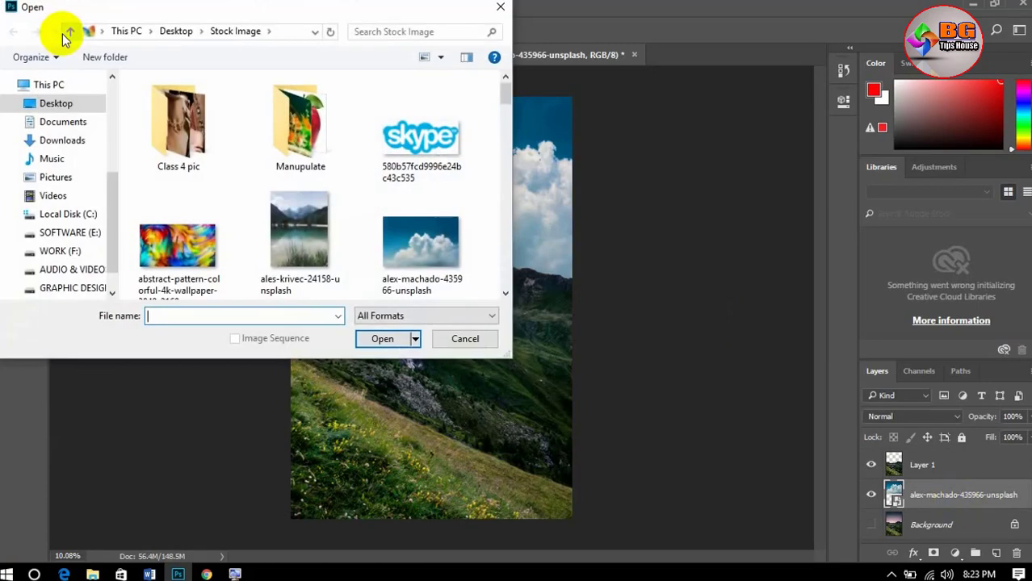
{"action": "left_click", "coordinate": [331, 212]}
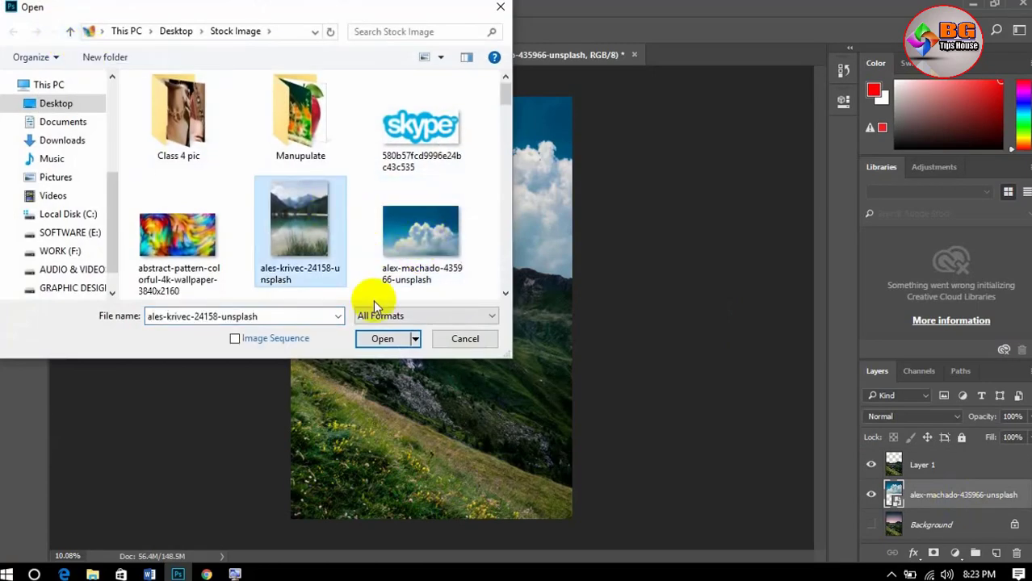
{"action": "left_click", "coordinate": [381, 338]}
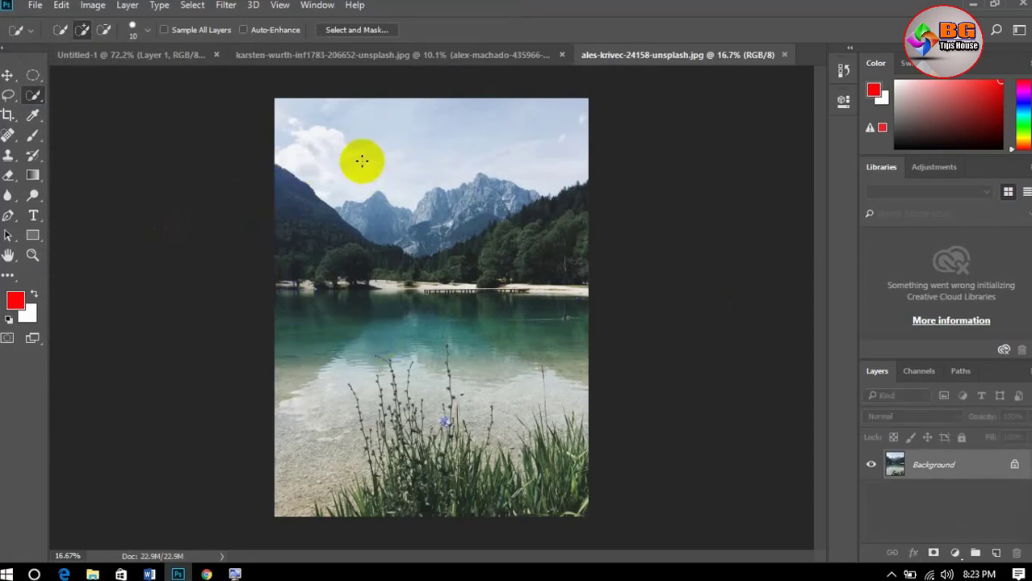
Select the sky above the mountains in the lake photo with the Quick Selection tool.
{"action": "right_click", "coordinate": [37, 93]}
{"action": "left_click", "coordinate": [69, 97]}
{"action": "mouse_move", "coordinate": [373, 168]}
{"action": "left_mouse_down"}
{"action": "mouse_move", "coordinate": [368, 138]}
{"action": "mouse_move", "coordinate": [410, 145]}
{"action": "mouse_move", "coordinate": [493, 196]}
{"action": "left_mouse_up"}
{"action": "scroll", "coordinate": [531, 186], "scroll_direction": "up", "scroll_amount": 10}
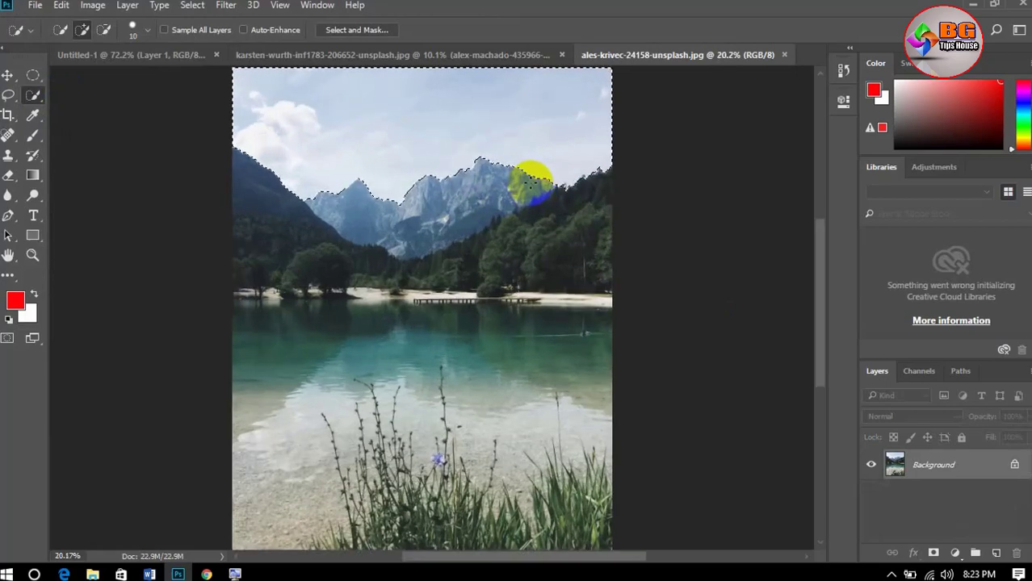
Open the dark mountain sunset photo with the orange glow from the Stock Image folder.
{"action": "scroll", "coordinate": [300, 203], "scroll_direction": "down", "scroll_amount": 4}
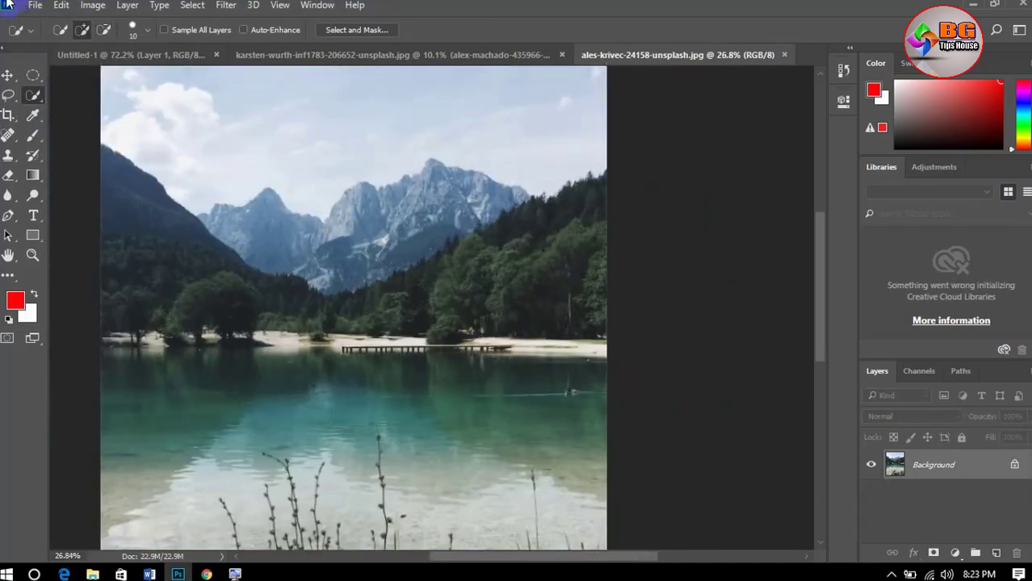
{"action": "left_click", "coordinate": [34, 6]}
{"action": "left_click", "coordinate": [50, 36]}
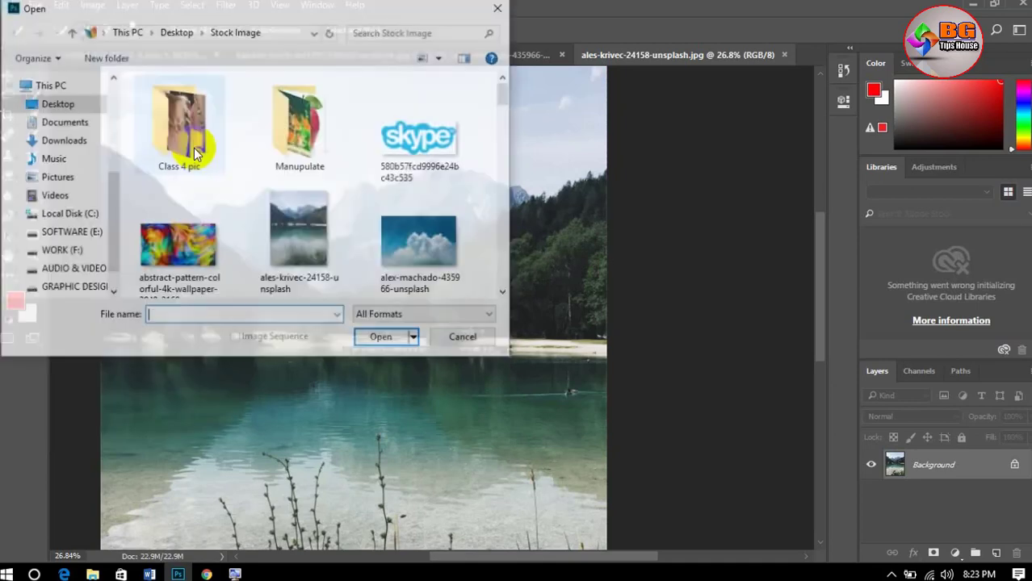
{"action": "scroll", "coordinate": [284, 188], "scroll_direction": "down", "scroll_amount": 3}
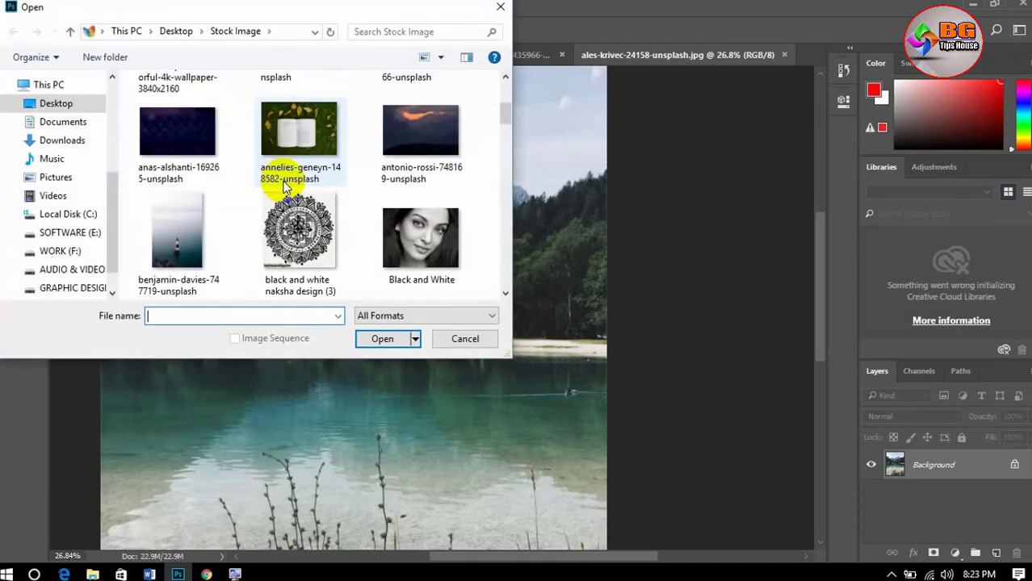
{"action": "left_click", "coordinate": [405, 135]}
{"action": "left_click", "coordinate": [380, 338]}
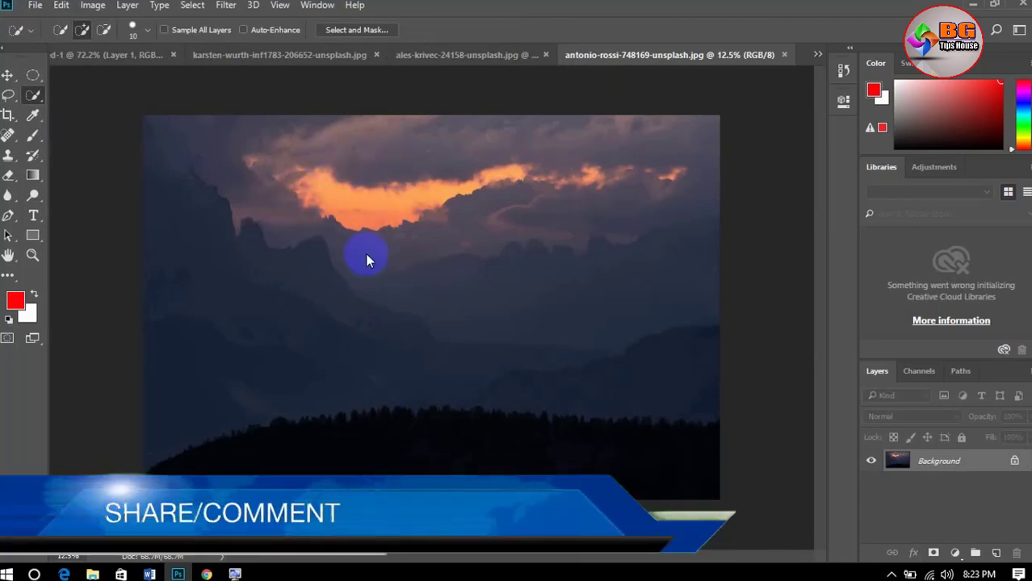
Try to select the orange glow between the clouds with the Quick Selection tool, and clear the selection.
{"action": "left_click_drag", "start_coordinate": [400, 198], "coordinate": [450, 216]}
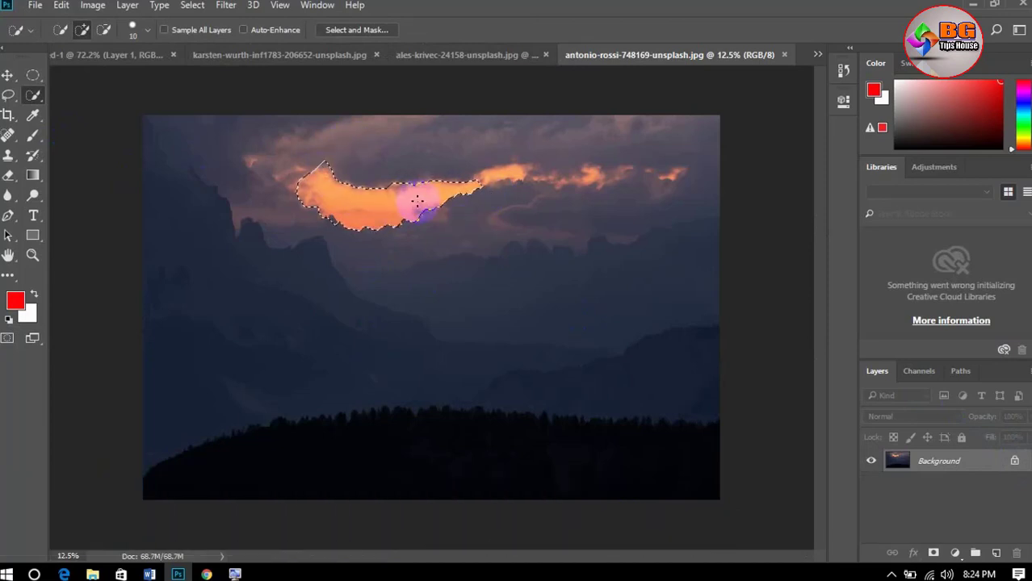
{"action": "mouse_move", "coordinate": [396, 224]}
{"action": "left_mouse_down"}
{"action": "mouse_move", "coordinate": [536, 165]}
{"action": "mouse_move", "coordinate": [527, 161]}
{"action": "mouse_move", "coordinate": [507, 206]}
{"action": "mouse_move", "coordinate": [398, 180]}
{"action": "left_mouse_up"}
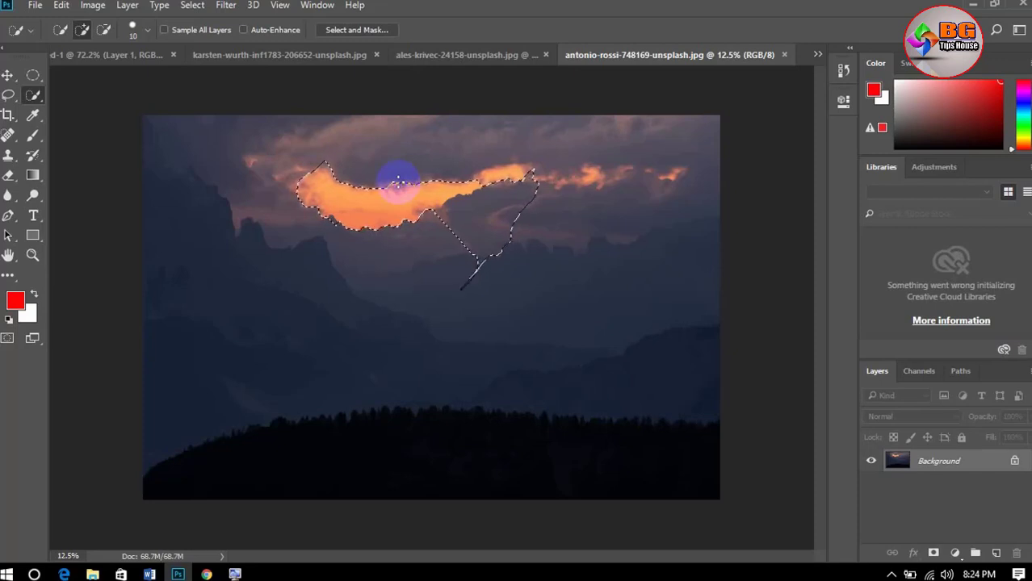
{"action": "key", "text": "ctrl+d"}
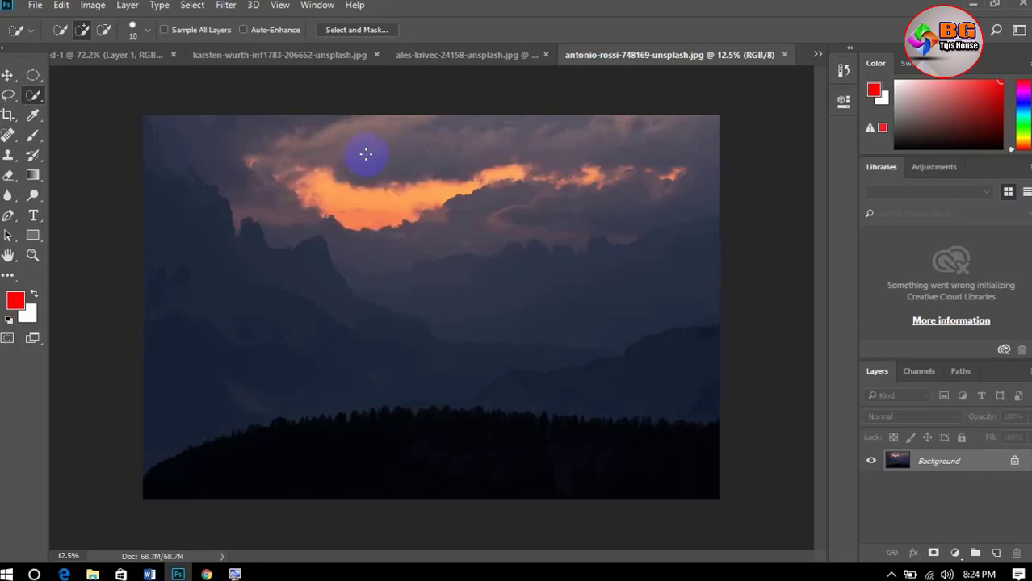
Select the orange glow in the sunset photo with the Magic Wand tool at a tolerance of 32.
{"action": "right_click", "coordinate": [33, 95]}
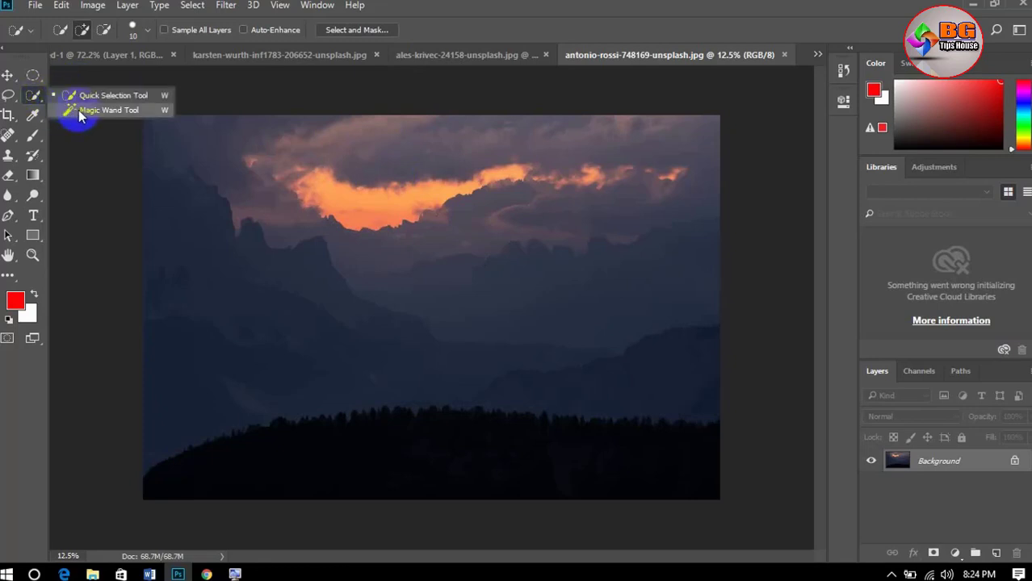
{"action": "left_click", "coordinate": [78, 110]}
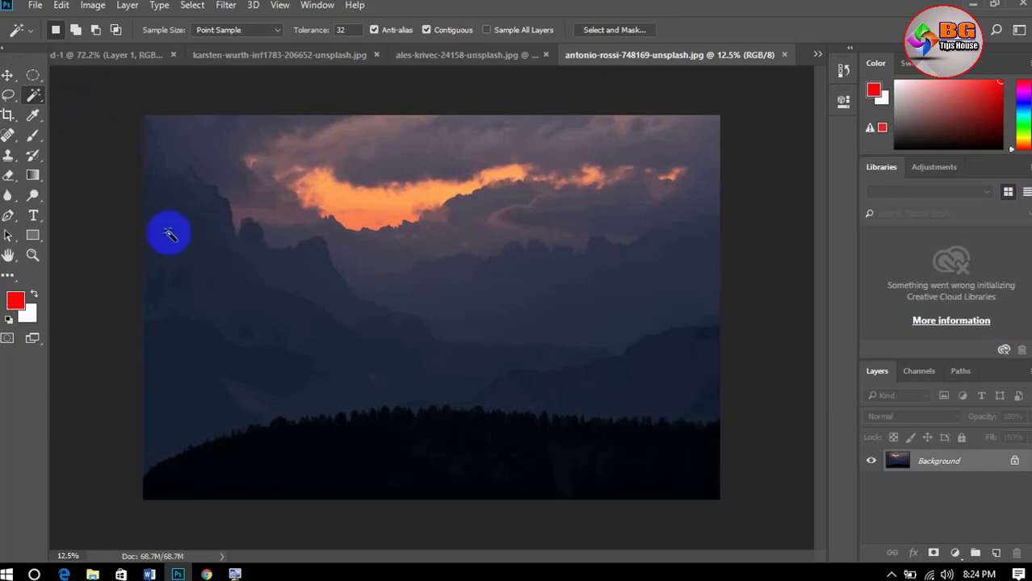
{"action": "left_click", "coordinate": [390, 212]}
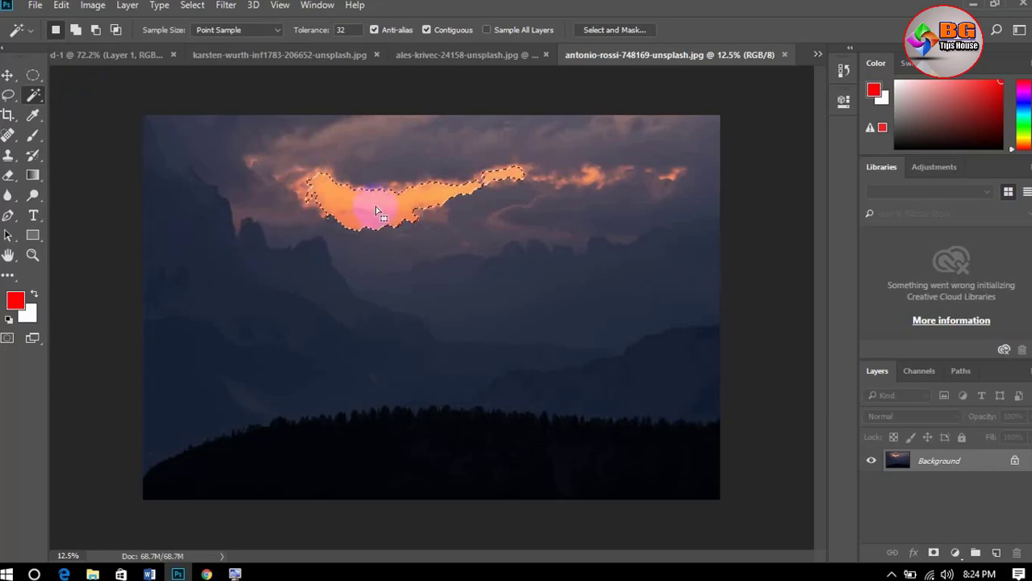
{"action": "left_click", "coordinate": [422, 184]}
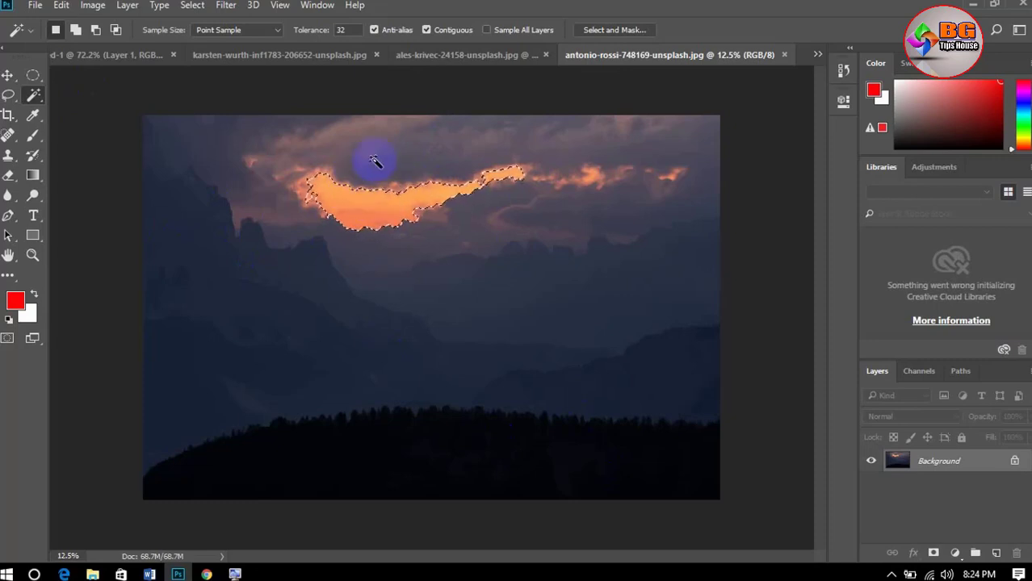
{"action": "left_click", "coordinate": [365, 231]}
{"action": "left_click", "coordinate": [391, 212], "text": "shift"}
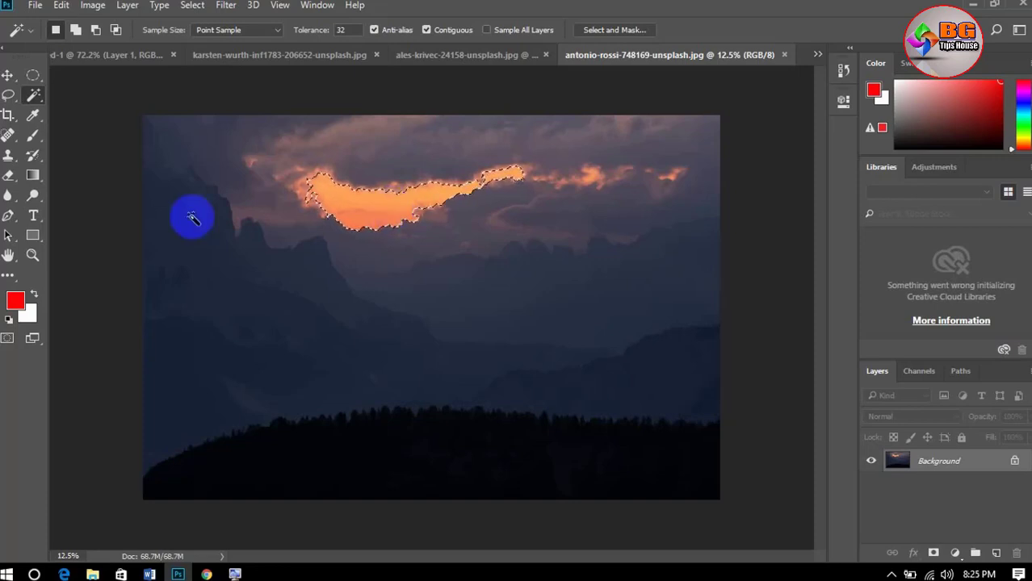
{"action": "right_click", "coordinate": [33, 94]}
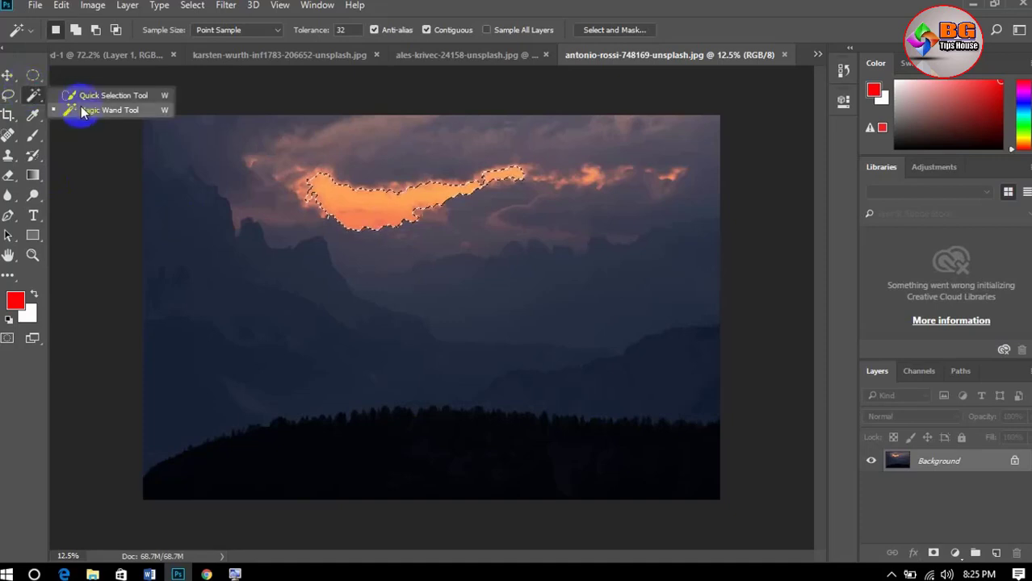
{"action": "left_click", "coordinate": [492, 3]}
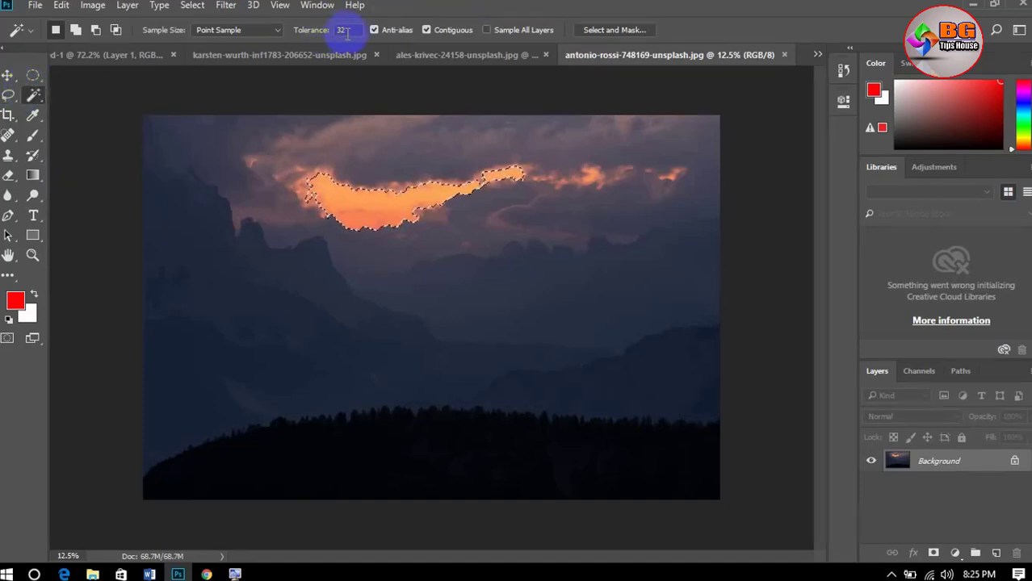
Set the Magic Wand tolerance to 90 and reselect the orange glow in the clouds.
{"action": "left_click", "coordinate": [234, 574]}
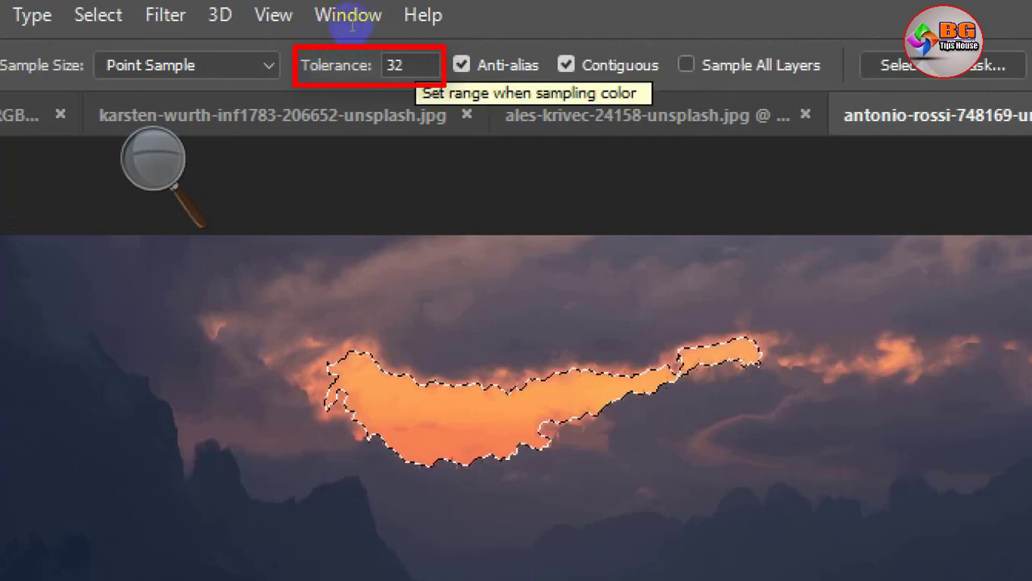
{"action": "key", "text": "Return"}
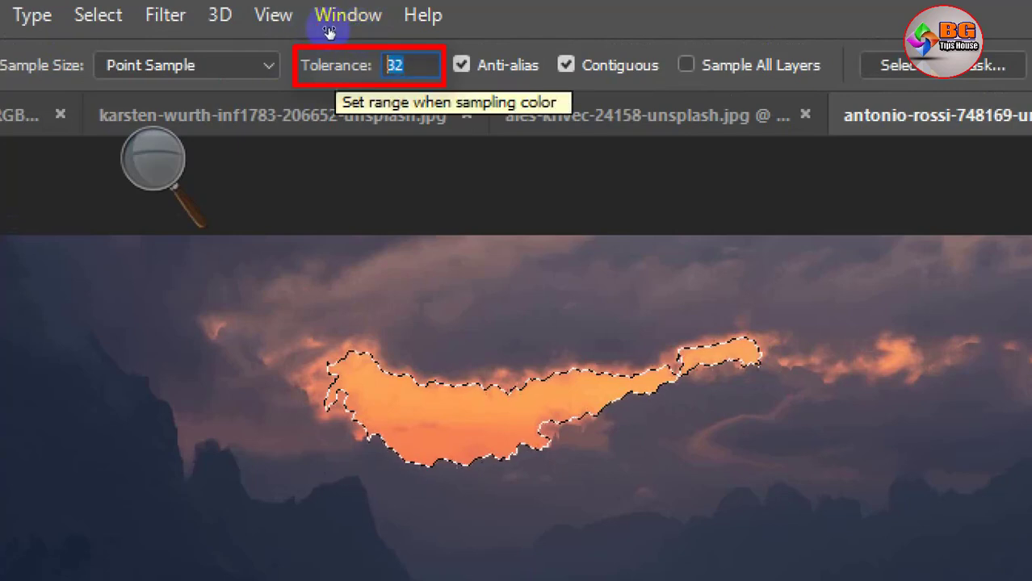
{"action": "type", "text": "1"}
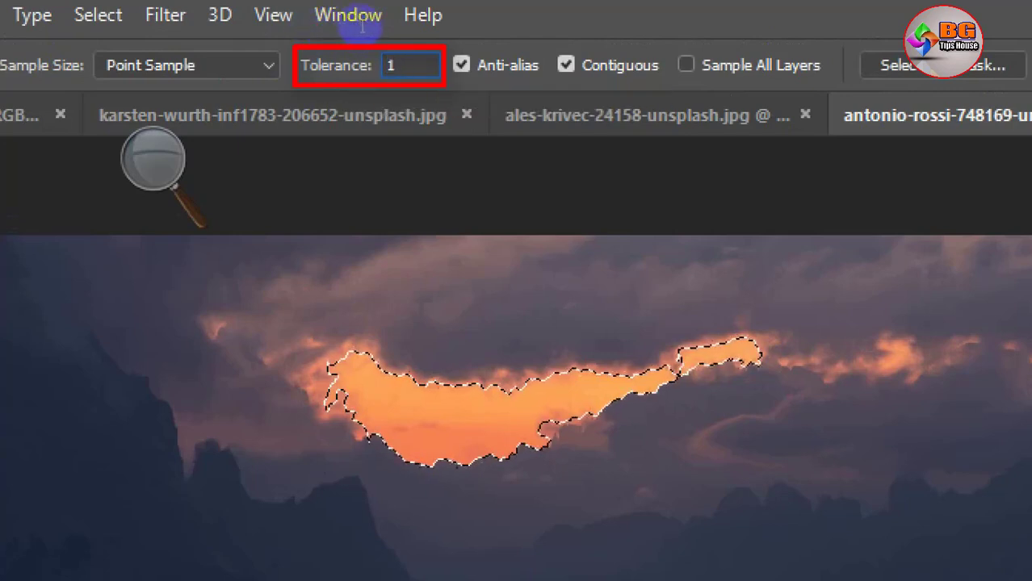
{"action": "key", "text": "BackSpace"}
{"action": "type", "text": "90"}
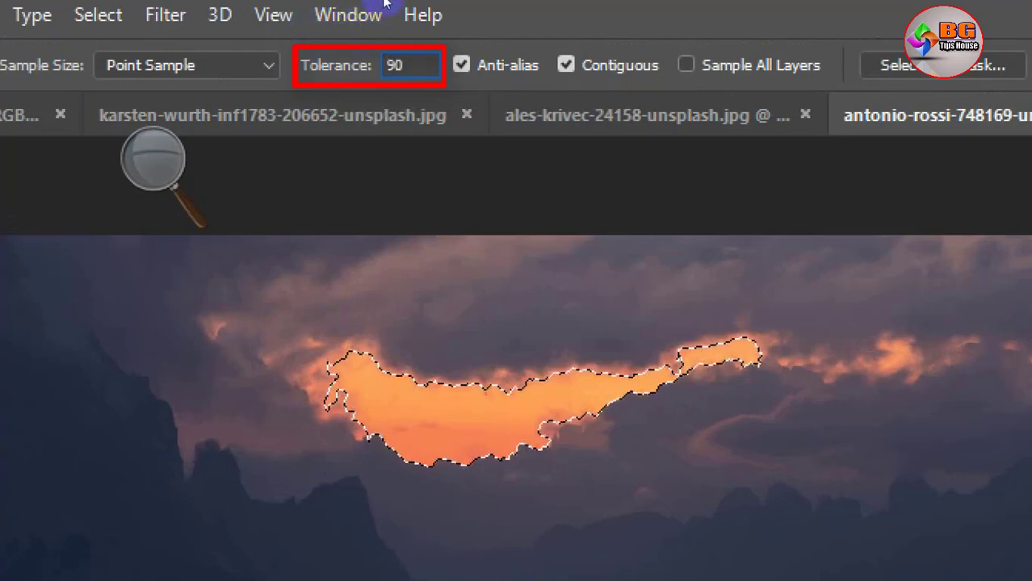
{"action": "key", "text": "alt"}
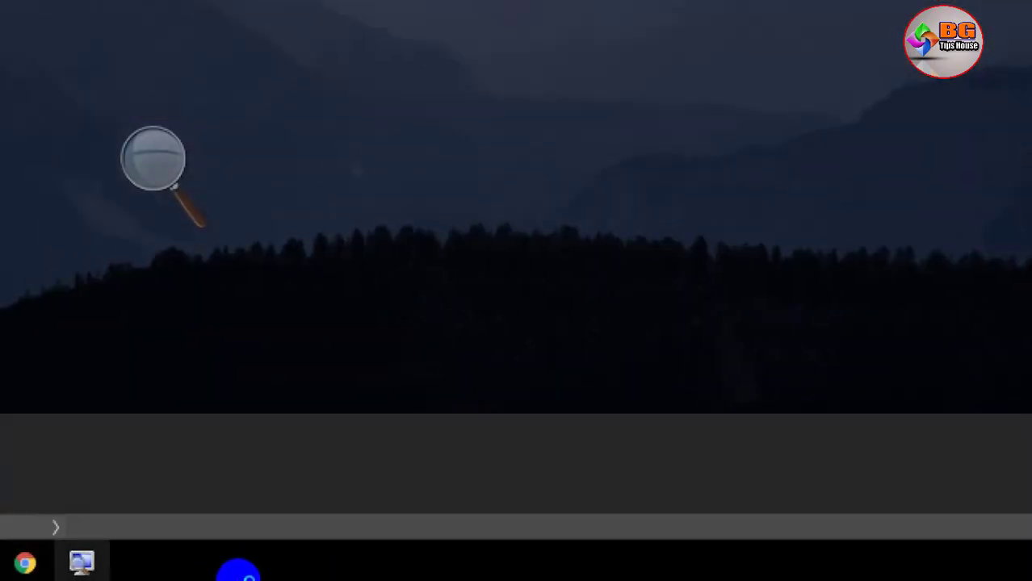
{"action": "left_click", "coordinate": [240, 574]}
{"action": "left_click", "coordinate": [428, 330]}
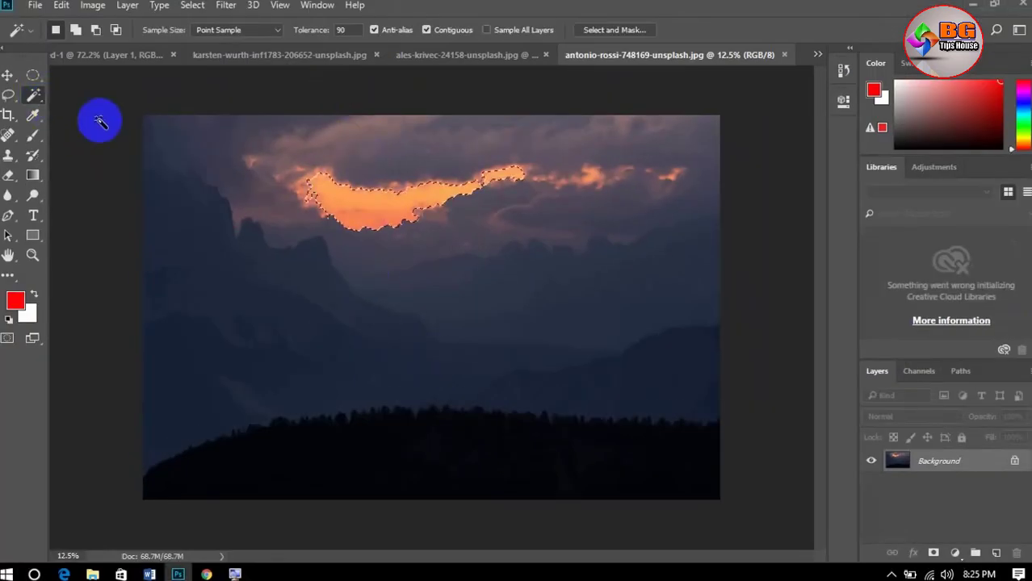
{"action": "left_click", "coordinate": [339, 187]}
{"action": "left_click", "coordinate": [350, 214]}
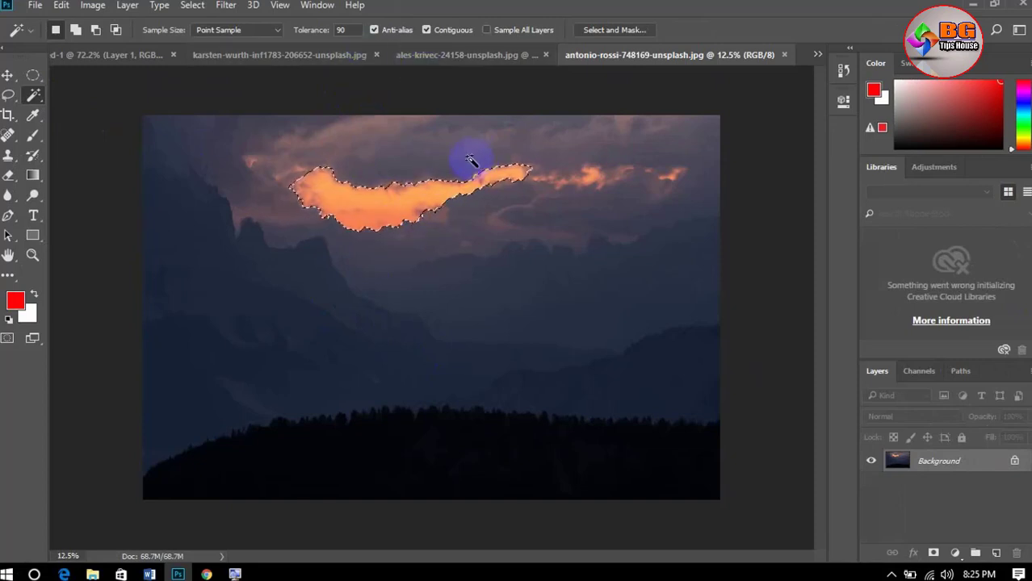
Unlock the background layer and try Magic Wand selections around the edge of the orange glow at tolerance 90.
{"action": "left_click", "coordinate": [1014, 460]}
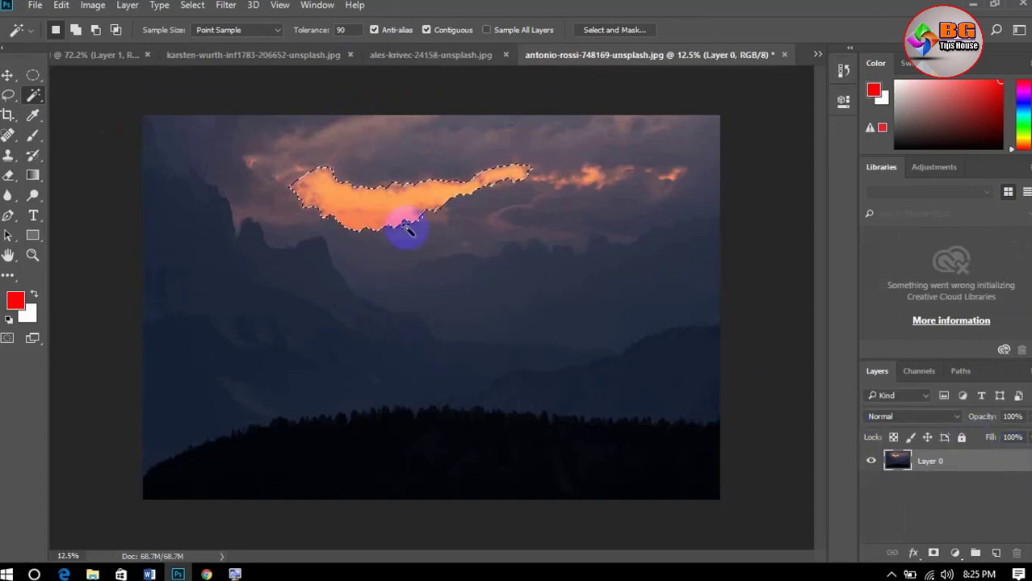
{"action": "left_click", "coordinate": [383, 202]}
{"action": "left_click", "coordinate": [416, 211]}
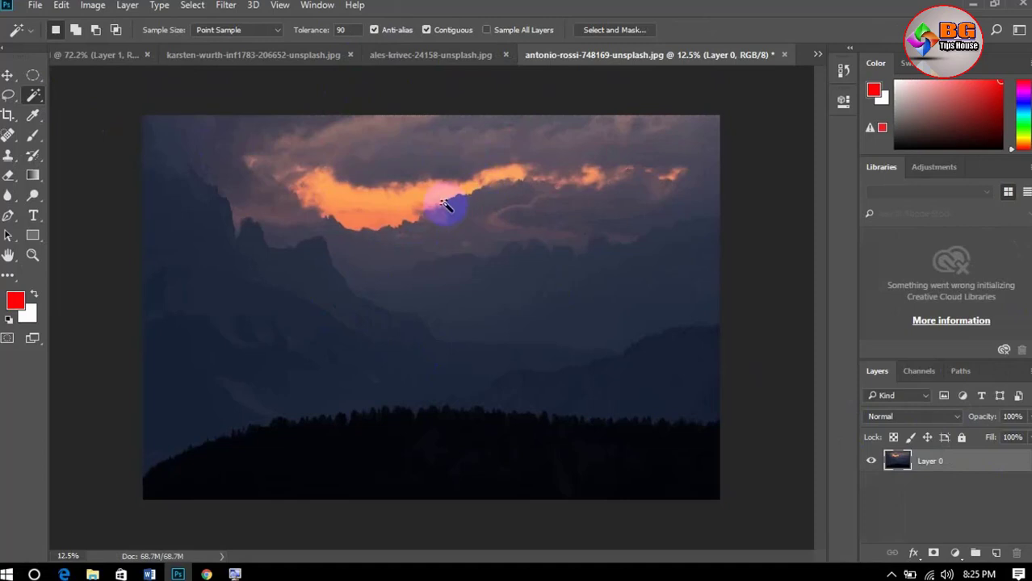
{"action": "left_click", "coordinate": [438, 213]}
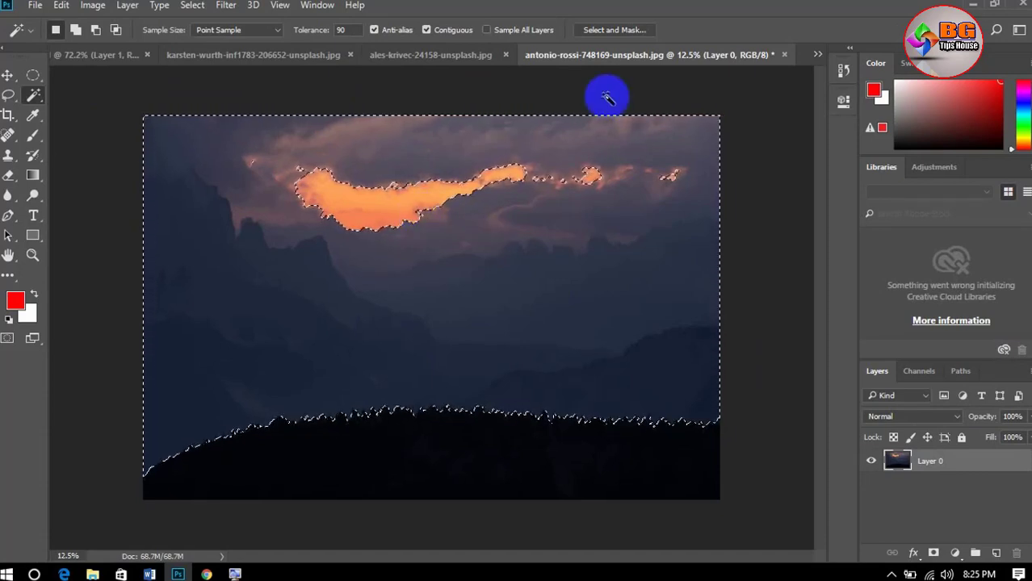
{"action": "key", "text": "ctrl+d"}
Set the Magic Wand tolerance back to 32 and test it with a temporary selection of the orange glow.
{"action": "left_click", "coordinate": [339, 30]}
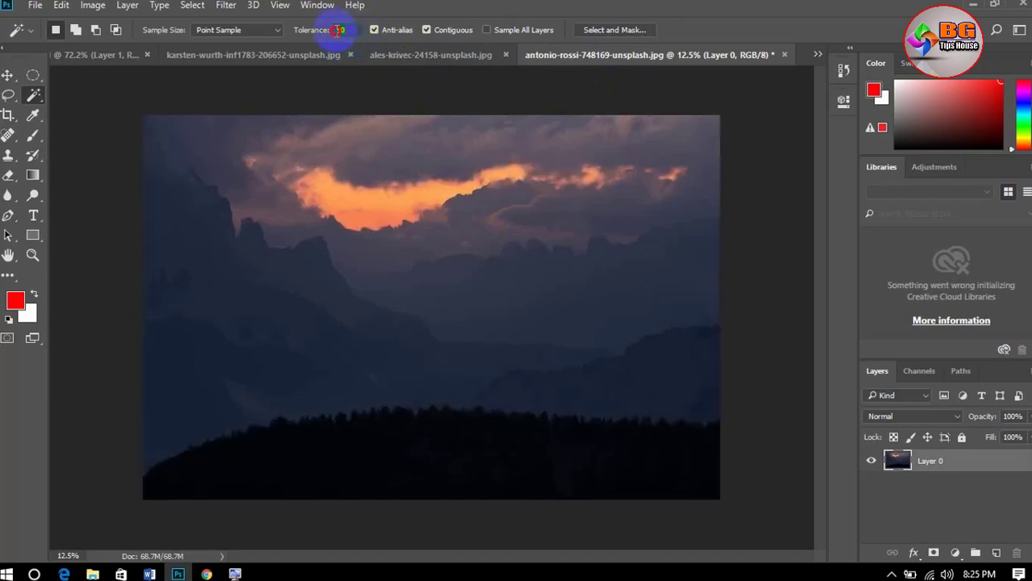
{"action": "type", "text": "32"}
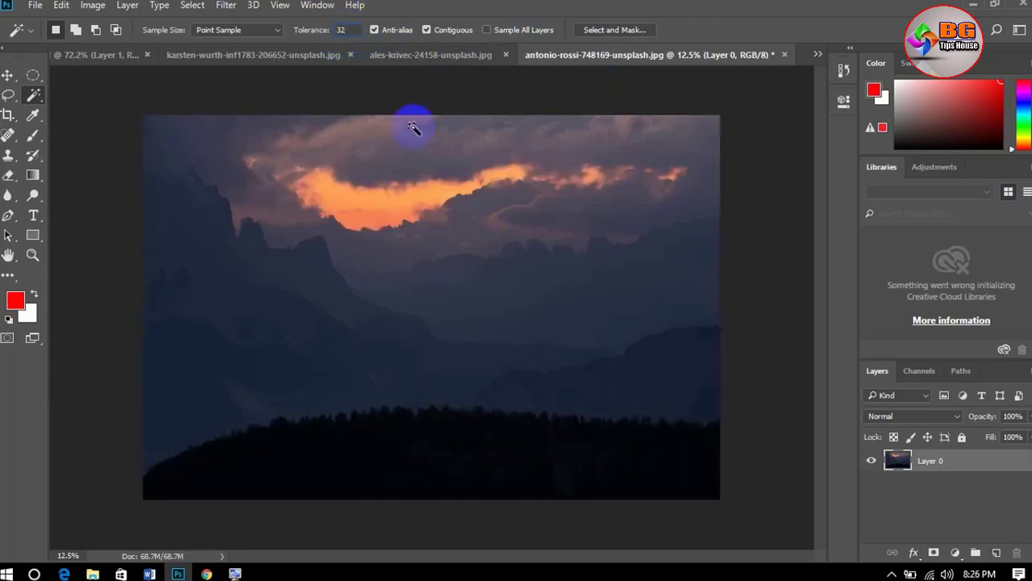
{"action": "left_click", "coordinate": [381, 209]}
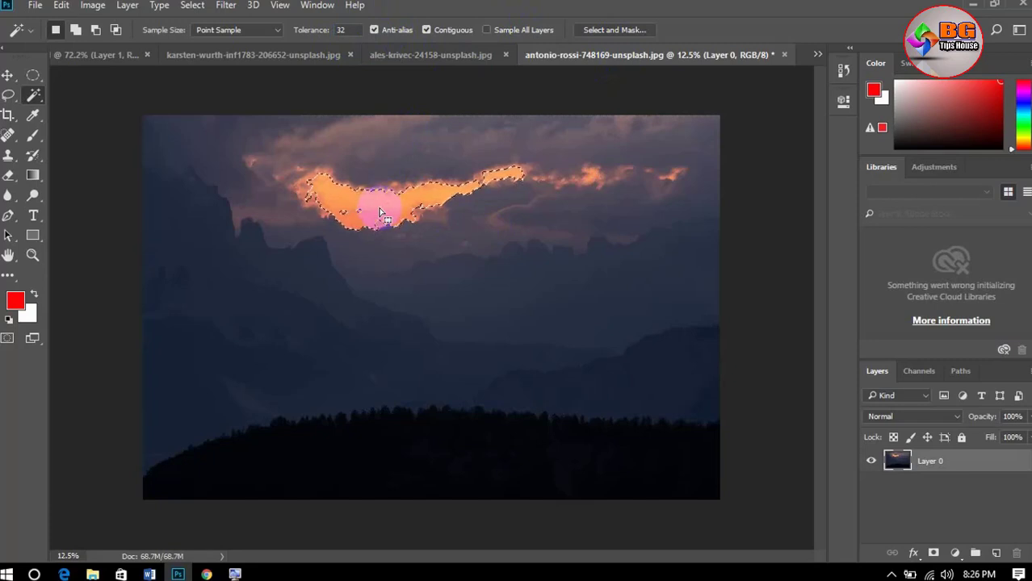
{"action": "key", "text": "ctrl+d"}
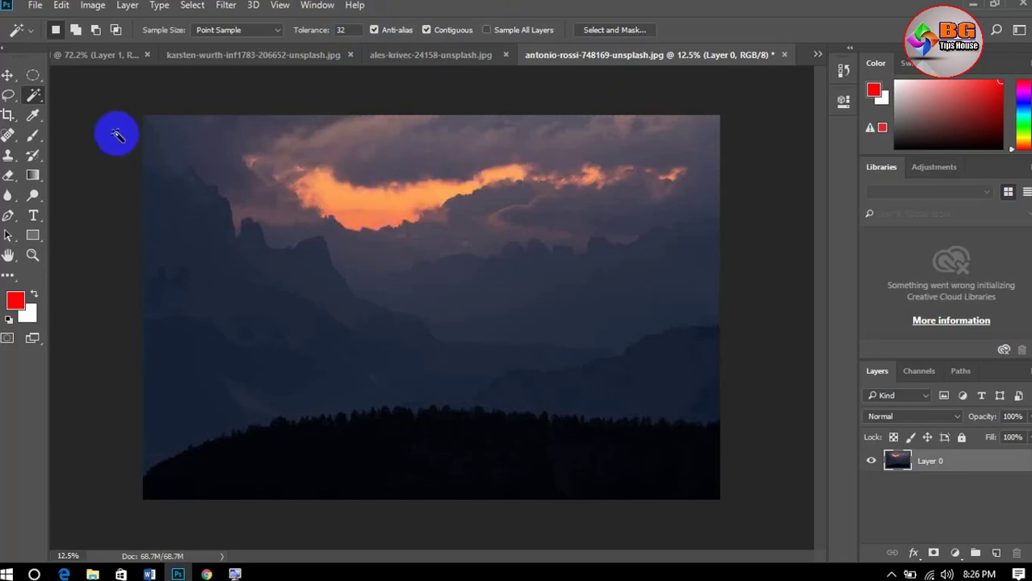
Shift the unlocked sunset layer slightly down and to the right, and close the photo without saving.
{"action": "left_click", "coordinate": [9, 77]}
{"action": "left_click_drag", "start_coordinate": [297, 209], "coordinate": [308, 245]}
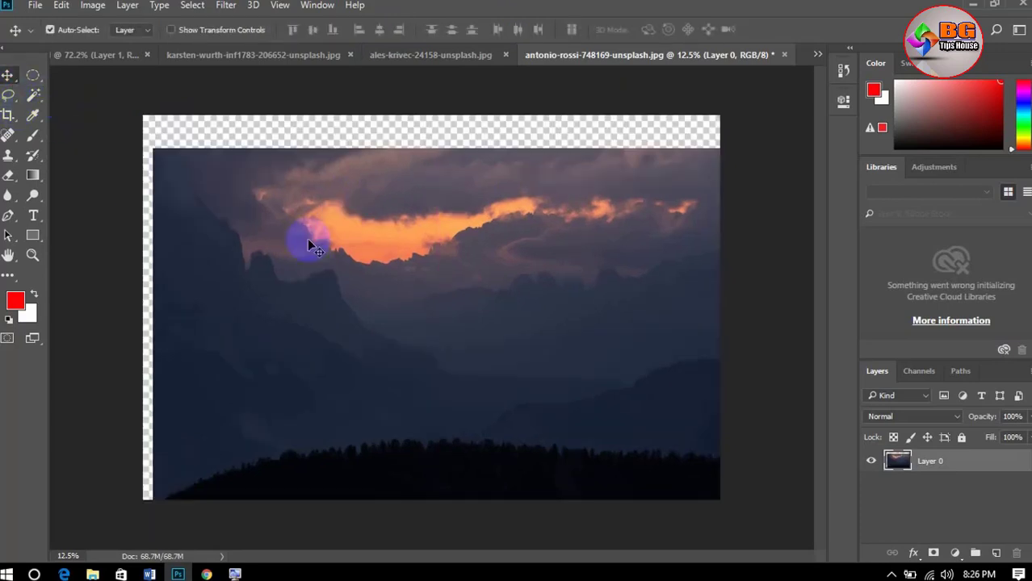
{"action": "left_click", "coordinate": [785, 55]}
{"action": "left_click", "coordinate": [569, 218]}
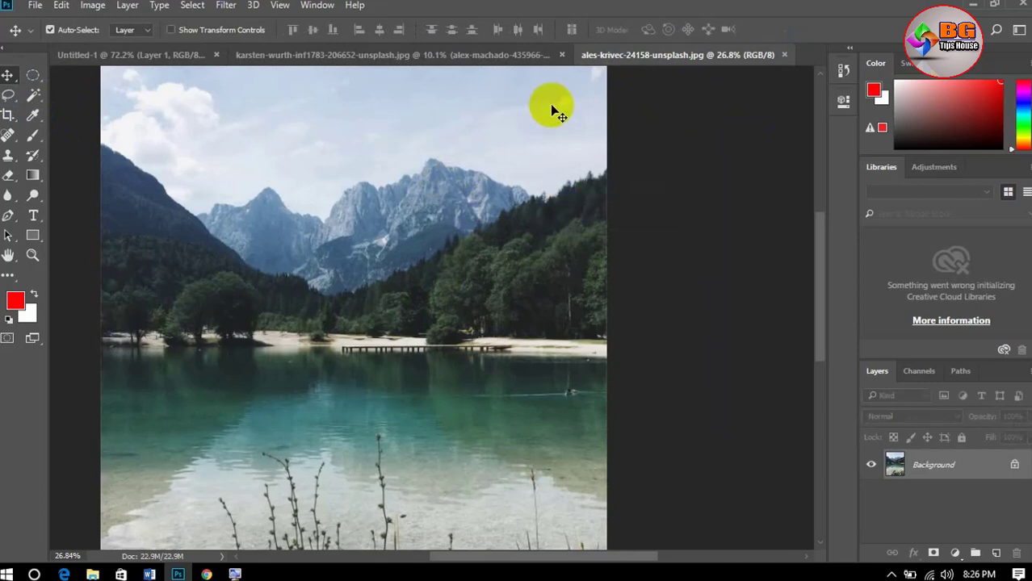
Close the mountain lake photo and the valley document with the replaced sky, discarding unsaved changes.
{"action": "left_click", "coordinate": [783, 54]}
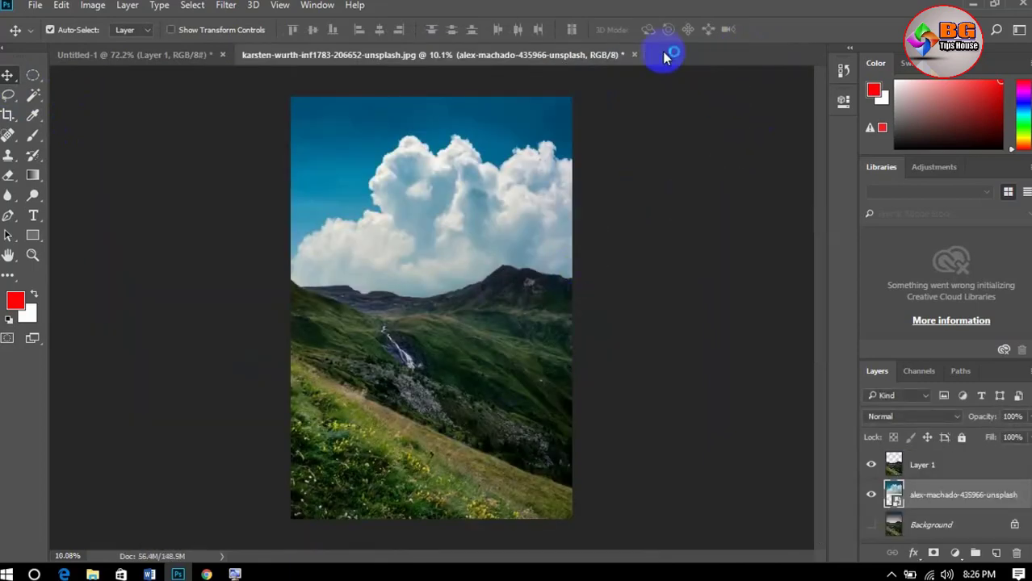
{"action": "left_click", "coordinate": [634, 55]}
{"action": "left_click", "coordinate": [573, 216]}
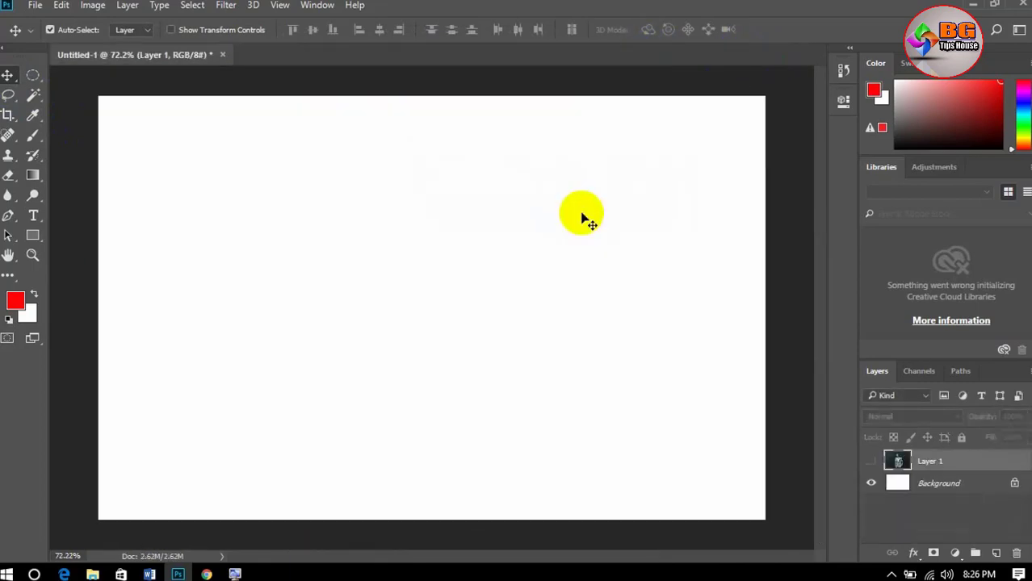
Draw a circular selection with the Elliptical Marquee tool in Untitled-1 and fill it with red on a new layer.
{"action": "left_click", "coordinate": [32, 75]}
{"action": "left_click_drag", "start_coordinate": [292, 215], "coordinate": [412, 399]}
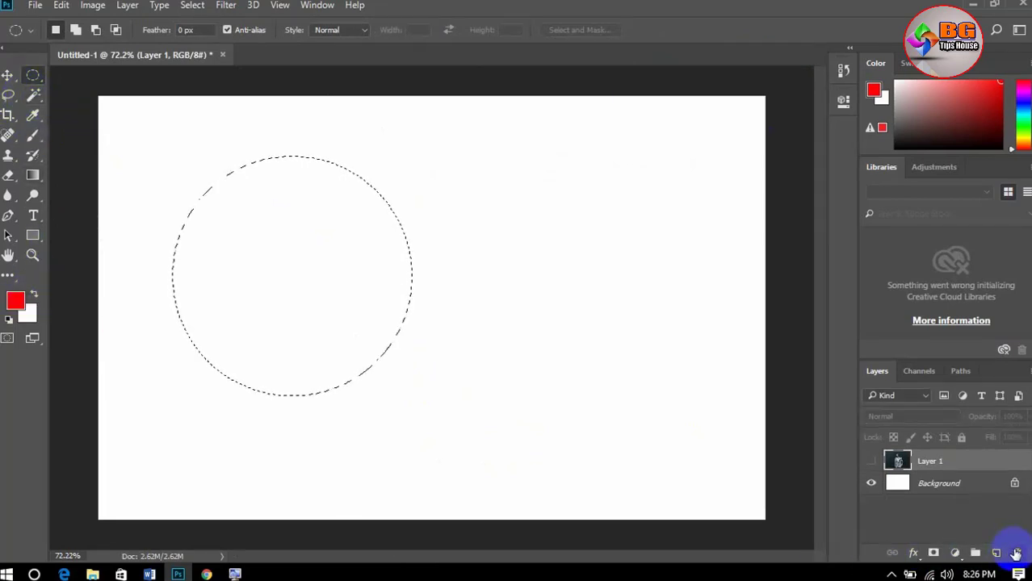
{"action": "left_click", "coordinate": [996, 553]}
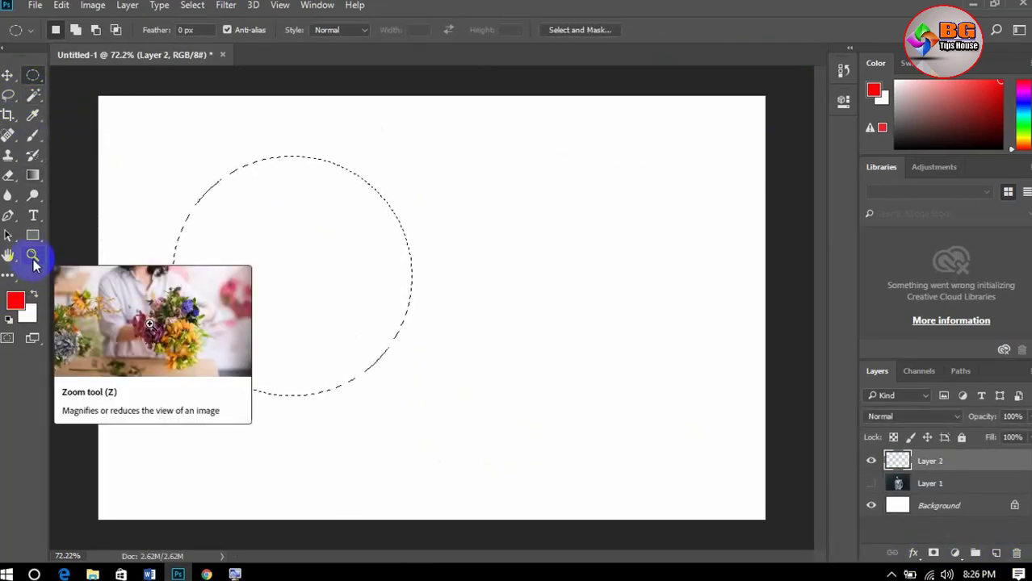
{"action": "key", "text": "alt+BackSpace"}
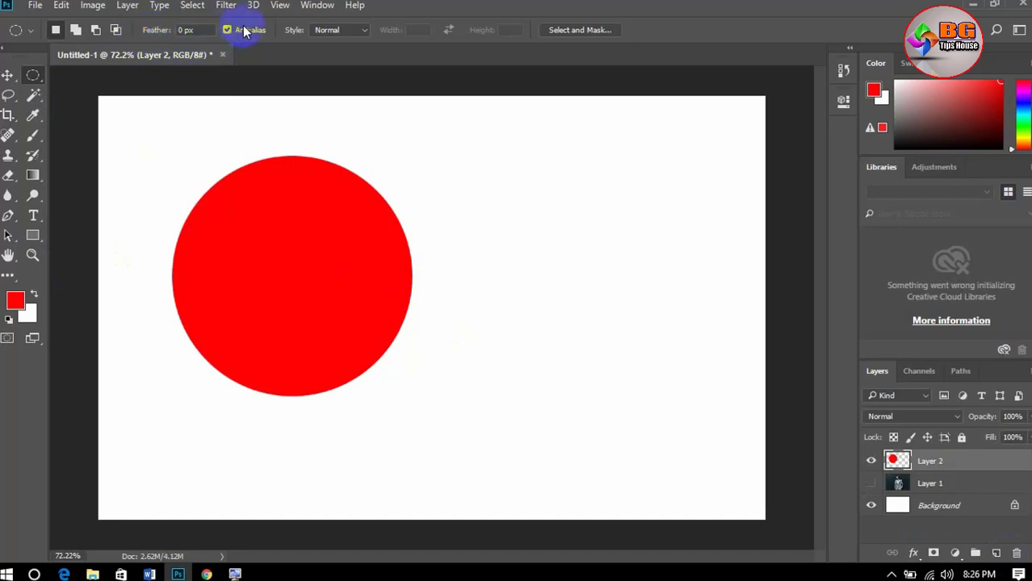
Turn off anti-aliasing for the Elliptical Marquee tool, enlarging the screen temporarily with Magnifier to show the option.
{"action": "left_click", "coordinate": [234, 574]}
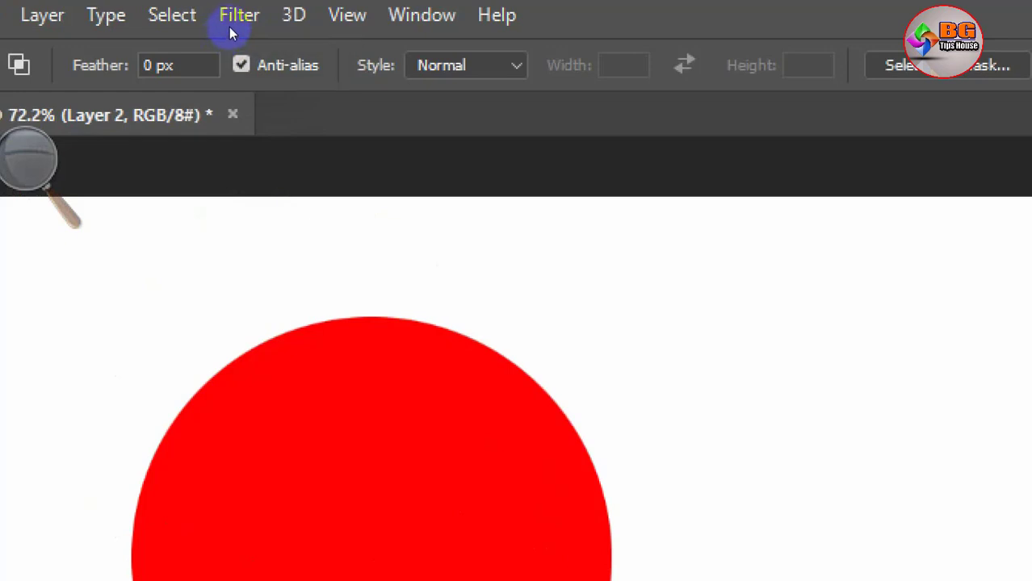
{"action": "left_click", "coordinate": [241, 65]}
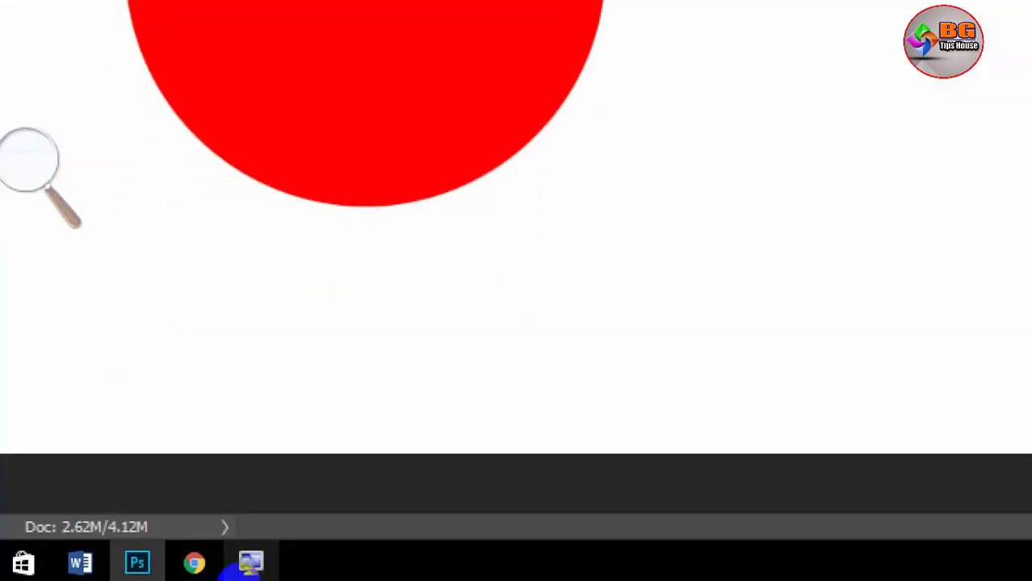
{"action": "left_click", "coordinate": [230, 572]}
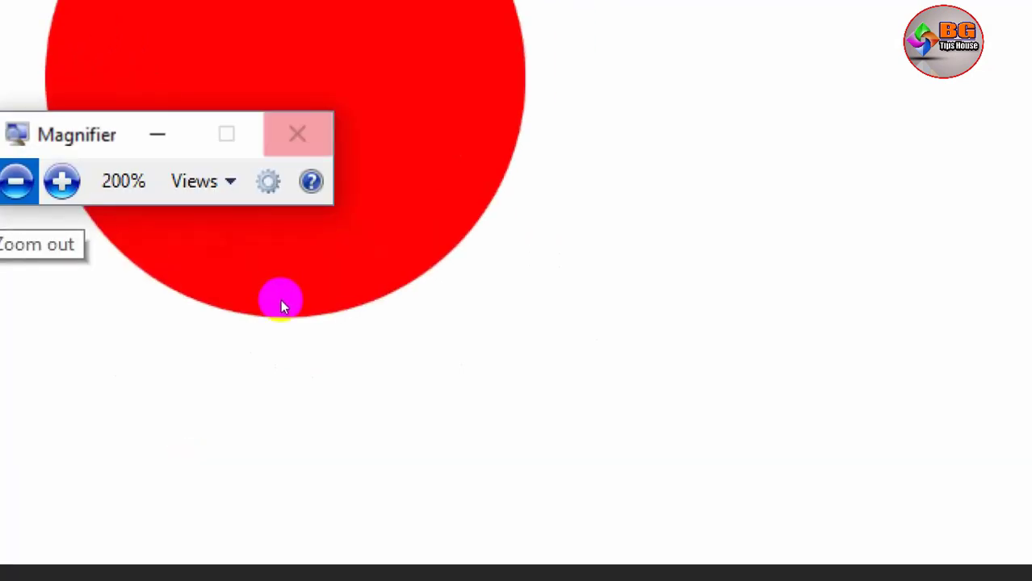
{"action": "left_click", "coordinate": [299, 312]}
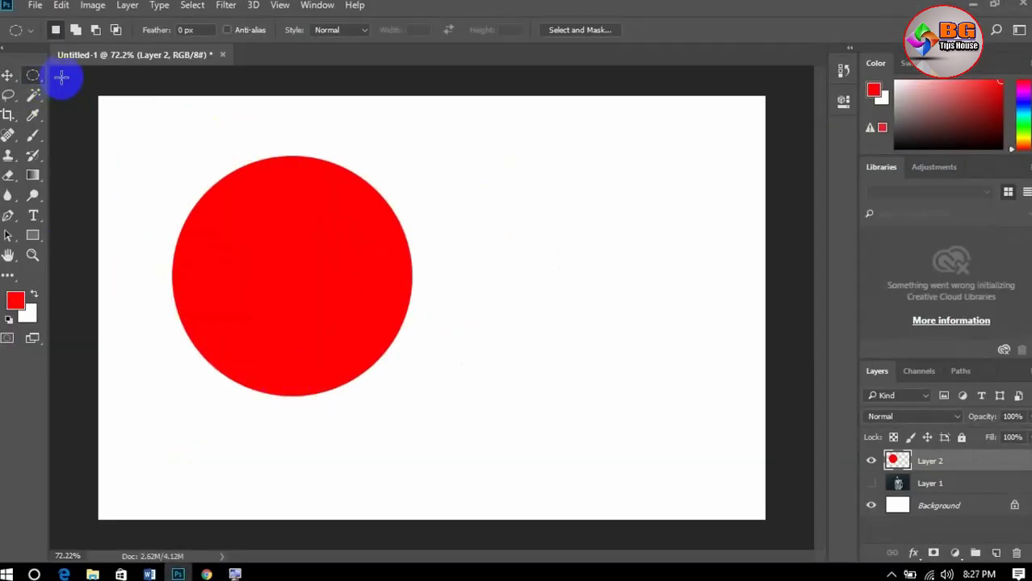
Draw a second circular selection beside the red circle, fill it with red on a new layer, and deselect.
{"action": "left_click_drag", "start_coordinate": [507, 187], "coordinate": [710, 438]}
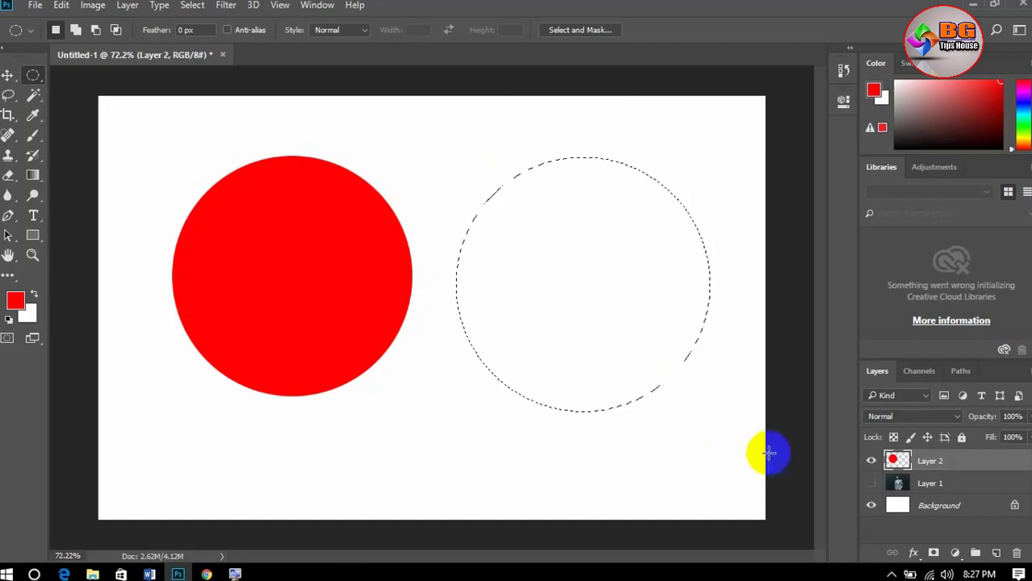
{"action": "left_click", "coordinate": [995, 554]}
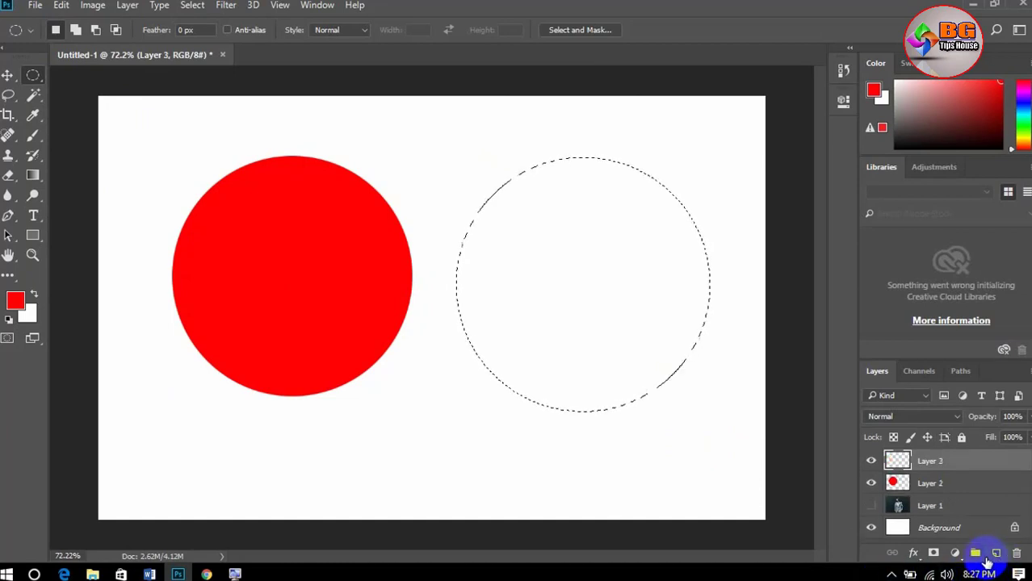
{"action": "key", "text": "alt+BackSpace"}
{"action": "key", "text": "ctrl+d"}
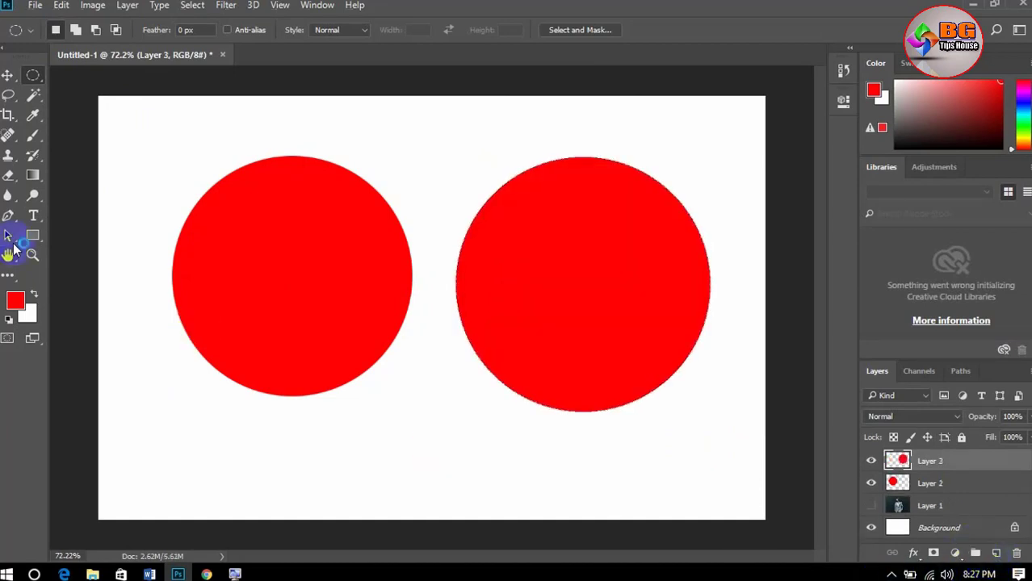
Move the second red circle closer to the first and scale it down slightly.
{"action": "left_click", "coordinate": [8, 75]}
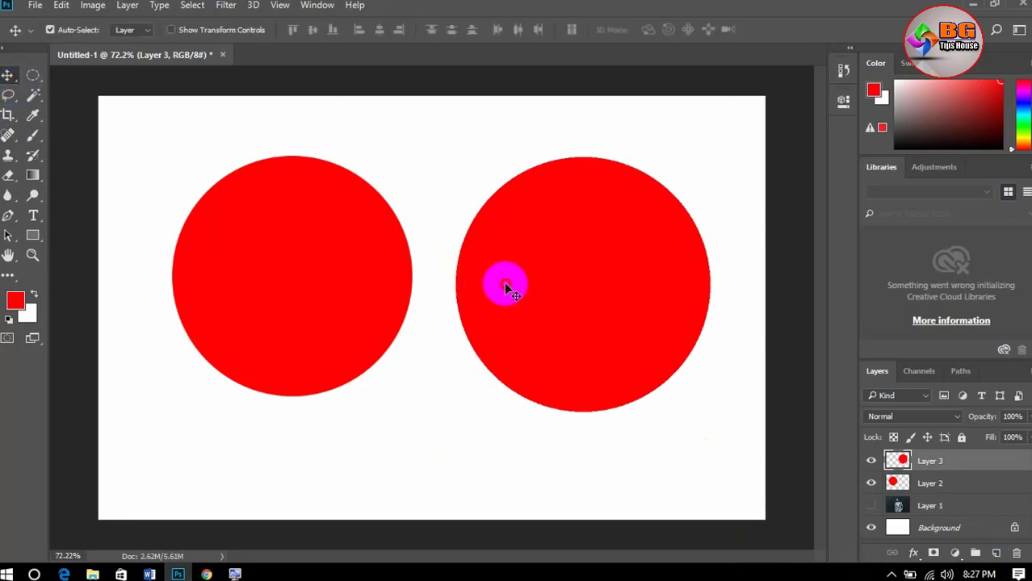
{"action": "left_click_drag", "start_coordinate": [505, 284], "coordinate": [487, 275]}
{"action": "left_click_drag", "start_coordinate": [478, 272], "coordinate": [473, 272]}
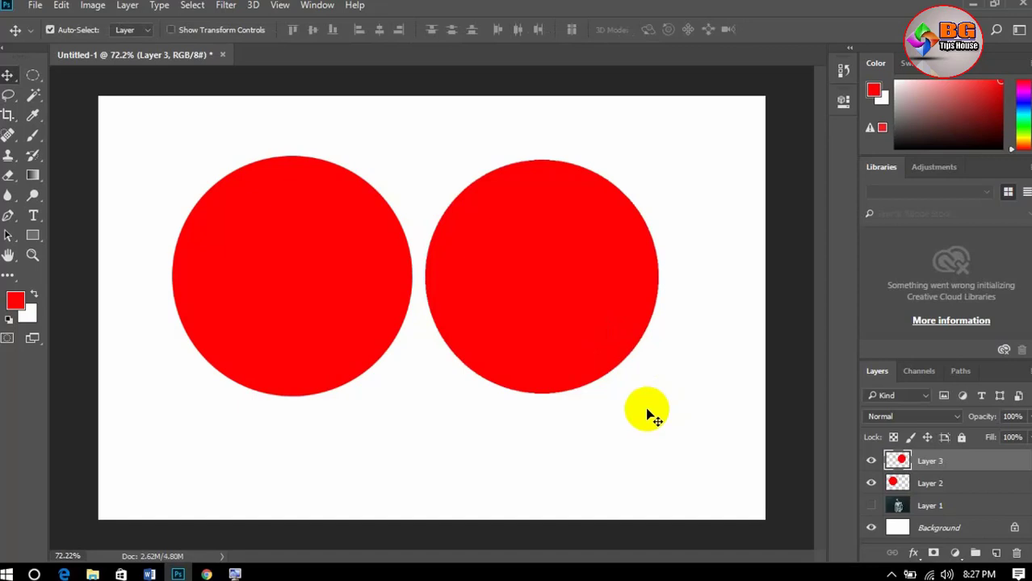
Examine the facing edges of the two circles up close to compare anti-aliased and non-anti-aliased rendering.
{"action": "mouse_move", "coordinate": [273, 337]}
{"action": "left_mouse_down"}
{"action": "mouse_move", "coordinate": [292, 333]}
{"action": "mouse_move", "coordinate": [283, 335]}
{"action": "left_mouse_up"}
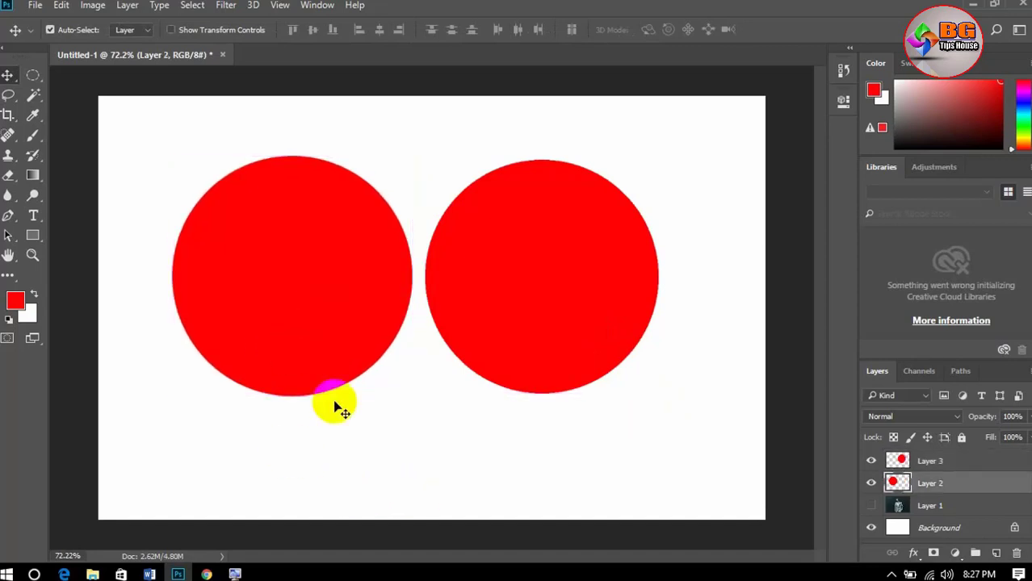
{"action": "left_click", "coordinate": [562, 436]}
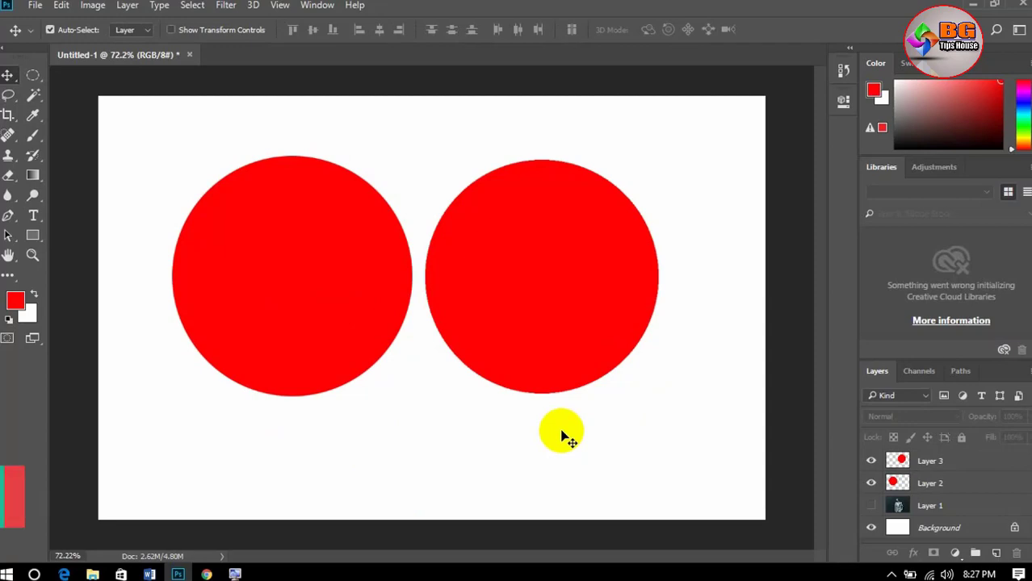
{"action": "scroll", "coordinate": [415, 323], "scroll_direction": "up", "scroll_amount": 7}
{"action": "scroll", "coordinate": [405, 293], "scroll_direction": "up", "scroll_amount": 10}
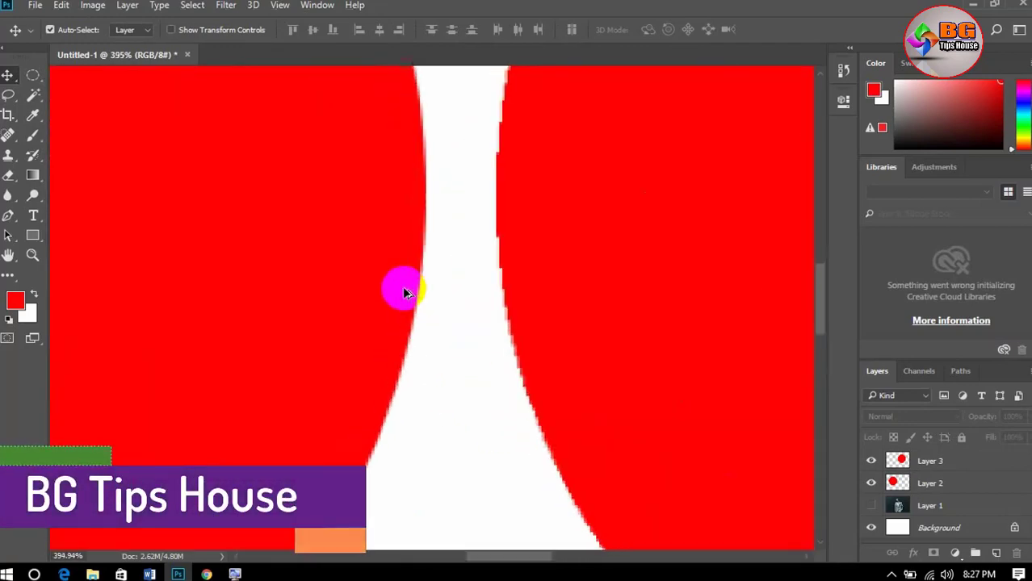
{"action": "scroll", "coordinate": [491, 231], "scroll_direction": "down", "scroll_amount": 1}
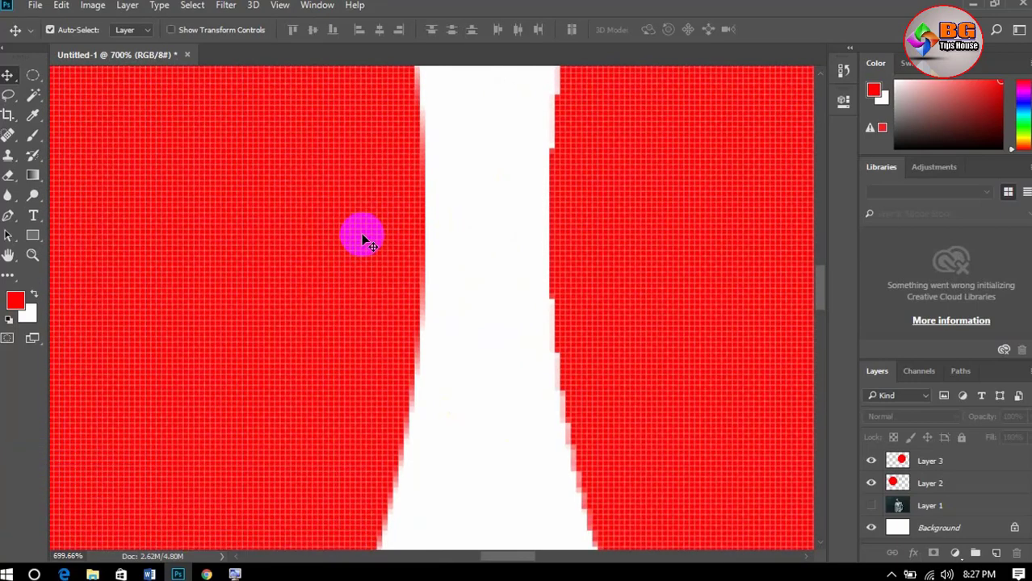
{"action": "scroll", "coordinate": [362, 235], "scroll_direction": "down", "scroll_amount": 3}
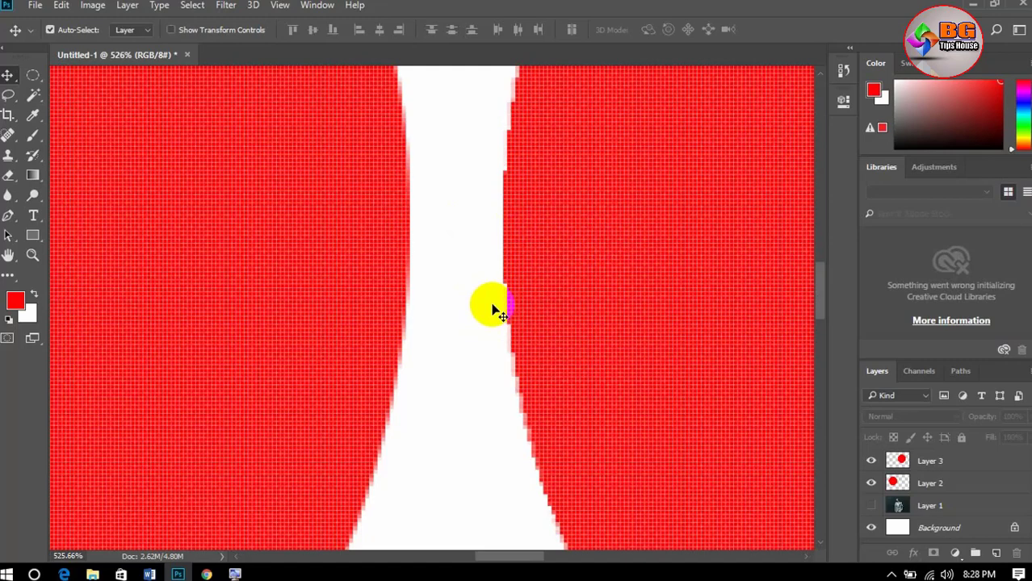
{"action": "scroll", "coordinate": [498, 311], "scroll_direction": "down", "scroll_amount": 5}
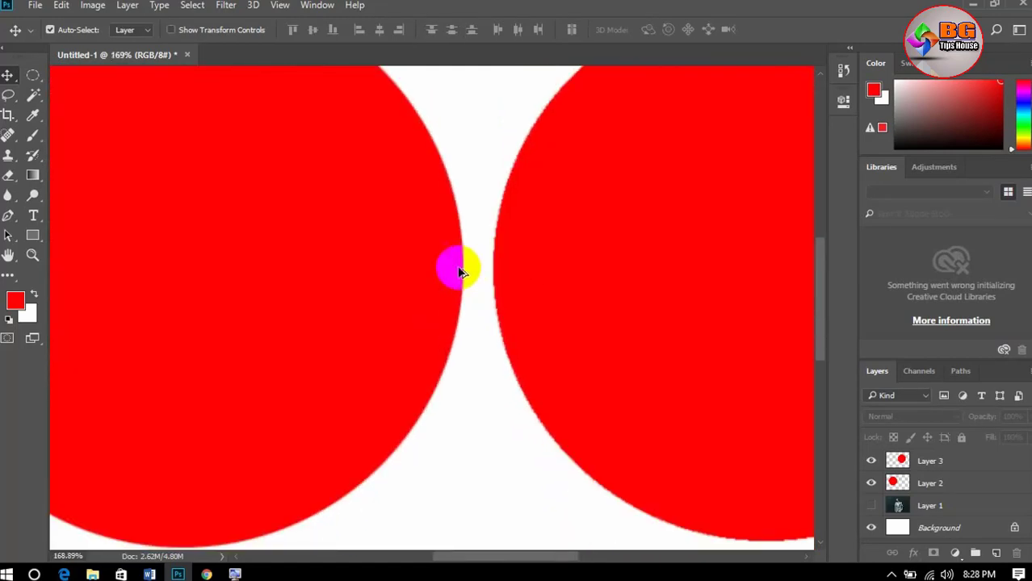
{"action": "scroll", "coordinate": [449, 265], "scroll_direction": "down", "scroll_amount": 2}
Shift the second circle slightly down, and delete both circle layers together with the hidden Layer 1.
{"action": "left_click_drag", "start_coordinate": [524, 215], "coordinate": [527, 254]}
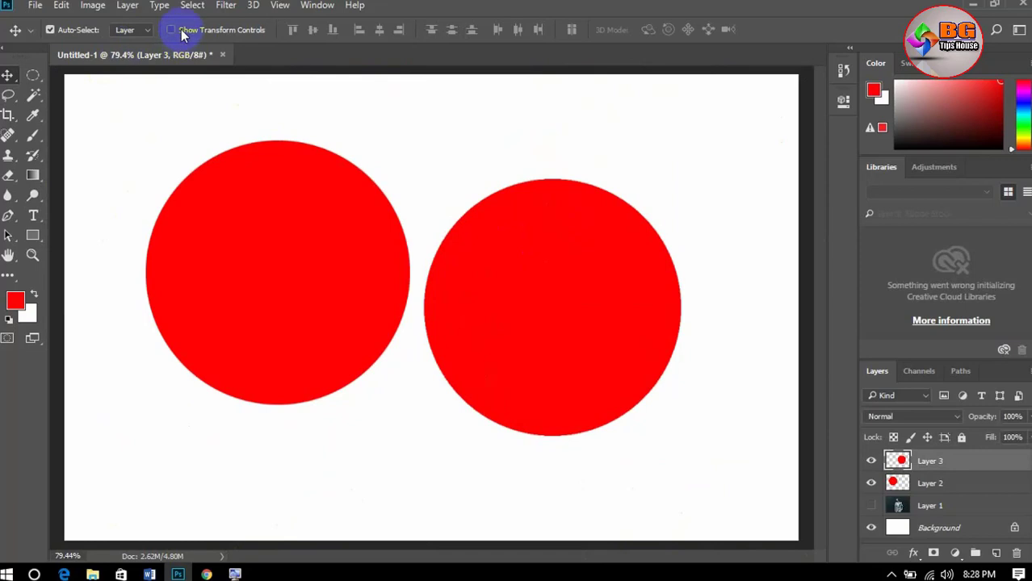
{"action": "left_click", "coordinate": [33, 75]}
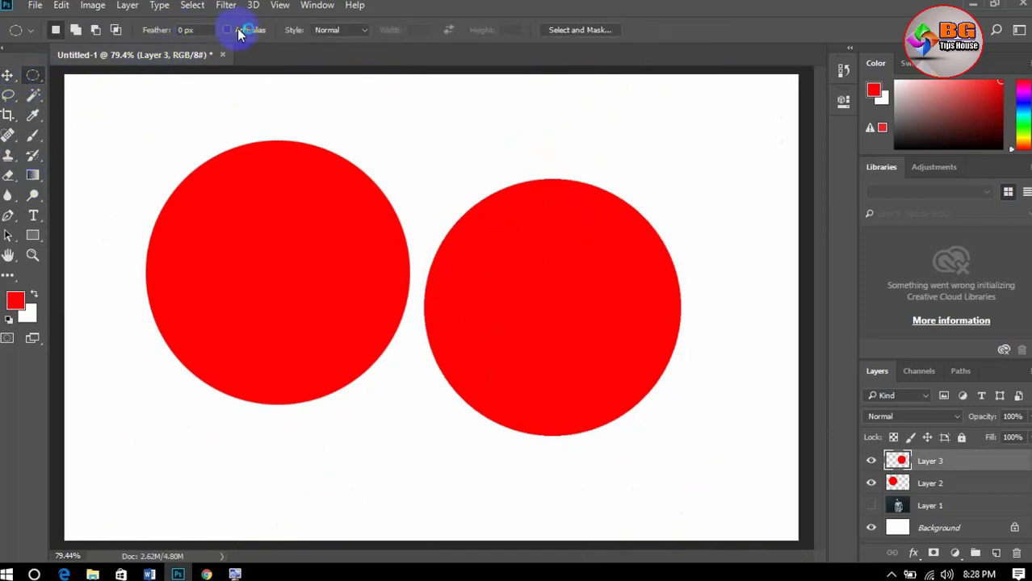
{"action": "left_click", "coordinate": [8, 75]}
{"action": "left_click_drag", "start_coordinate": [167, 138], "coordinate": [682, 447]}
{"action": "key", "text": "Delete"}
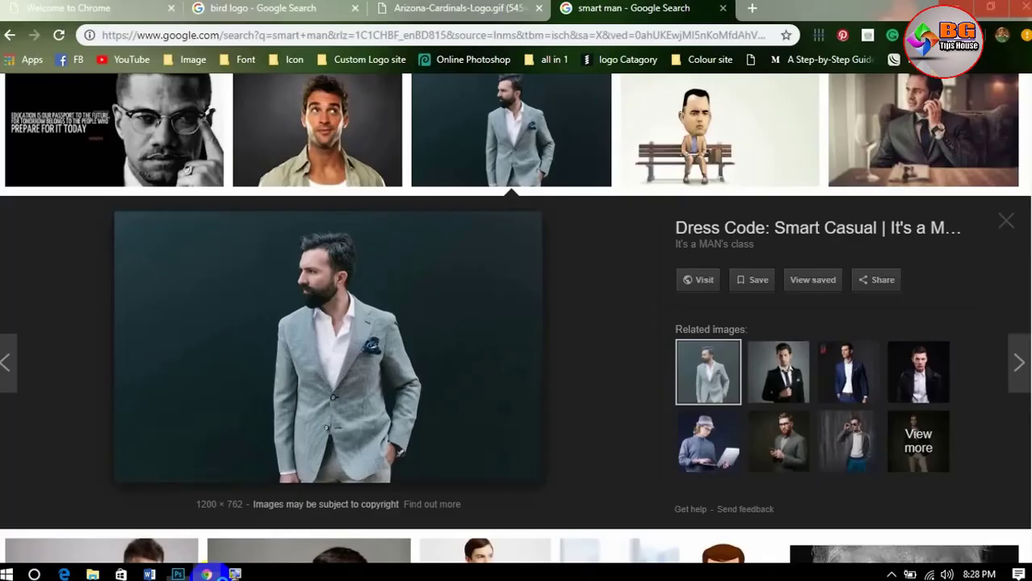
Switch to the Photoshop course outline in Word, review the selection and image resize topics, and return to Photoshop.
{"action": "left_click", "coordinate": [206, 574]}
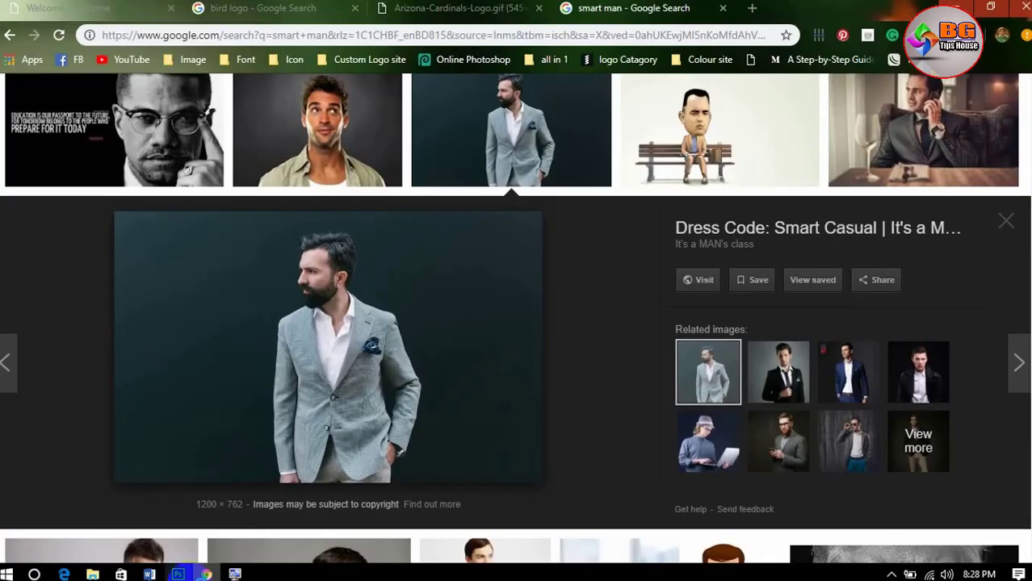
{"action": "left_click", "coordinate": [150, 574]}
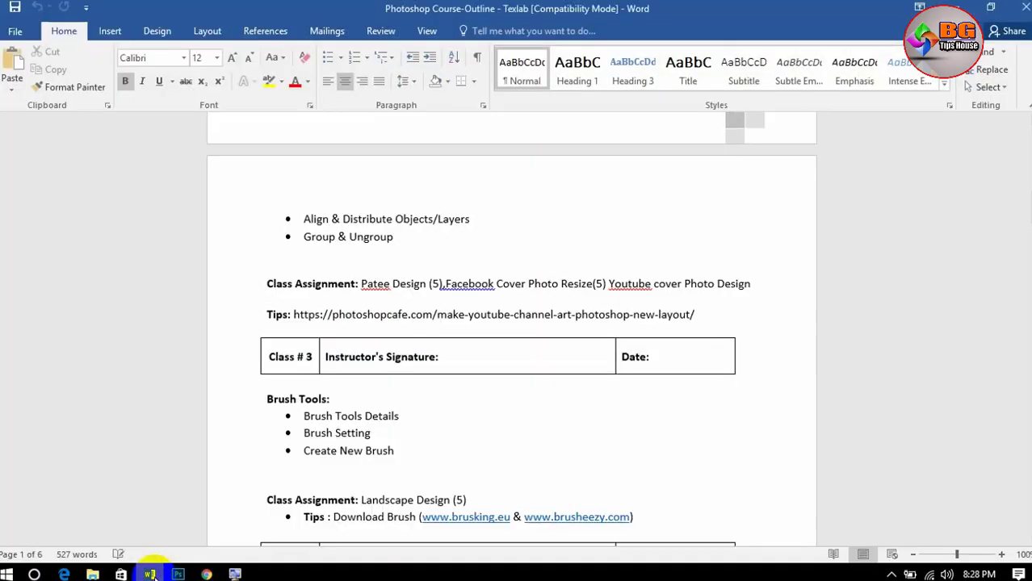
{"action": "scroll", "coordinate": [392, 266], "scroll_direction": "up", "scroll_amount": 4}
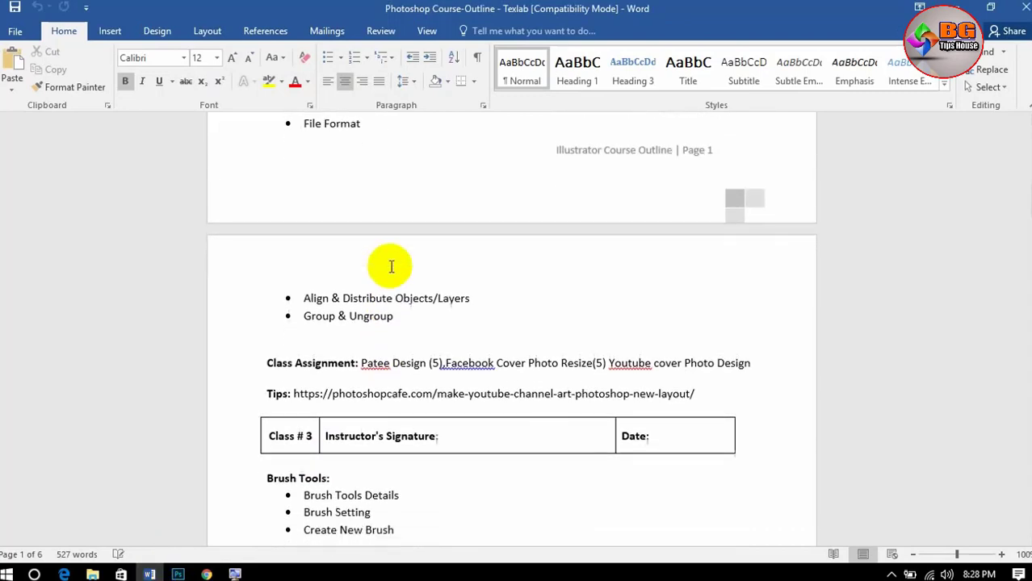
{"action": "scroll", "coordinate": [392, 270], "scroll_direction": "up", "scroll_amount": 3}
{"action": "scroll", "coordinate": [391, 270], "scroll_direction": "down", "scroll_amount": 3}
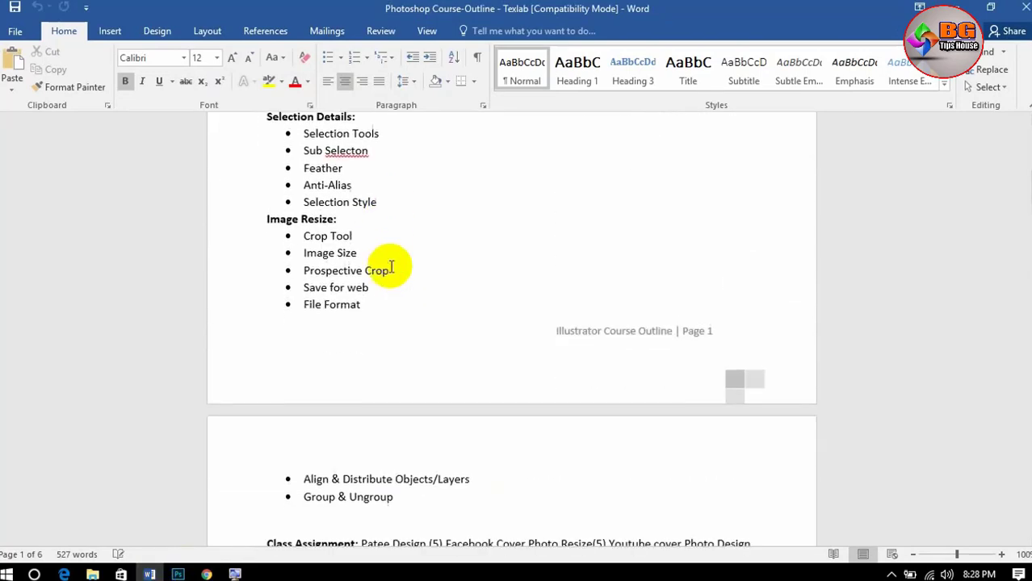
{"action": "scroll", "coordinate": [391, 266], "scroll_direction": "down", "scroll_amount": 4}
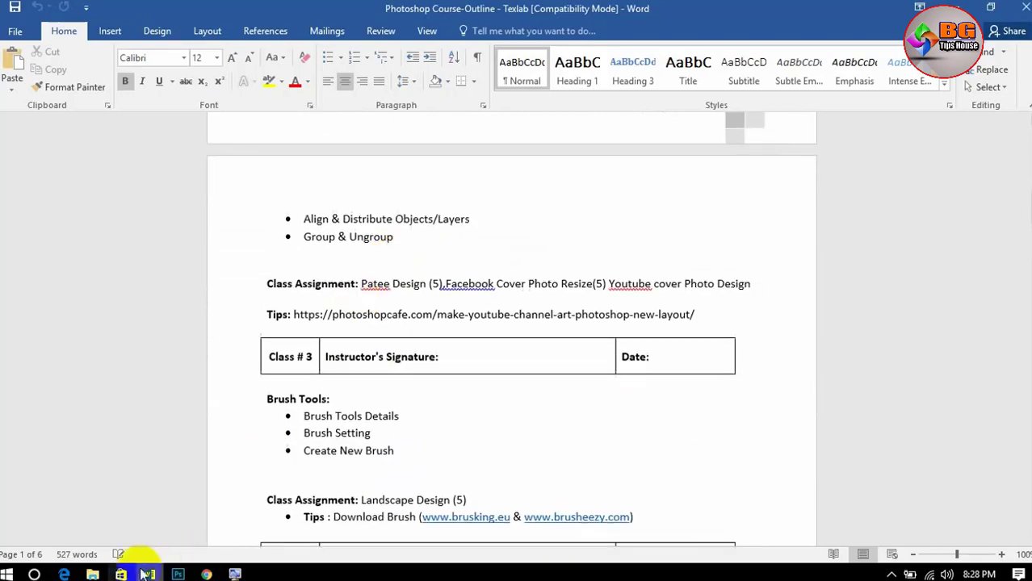
{"action": "left_click", "coordinate": [206, 573]}
{"action": "left_click", "coordinate": [178, 574]}
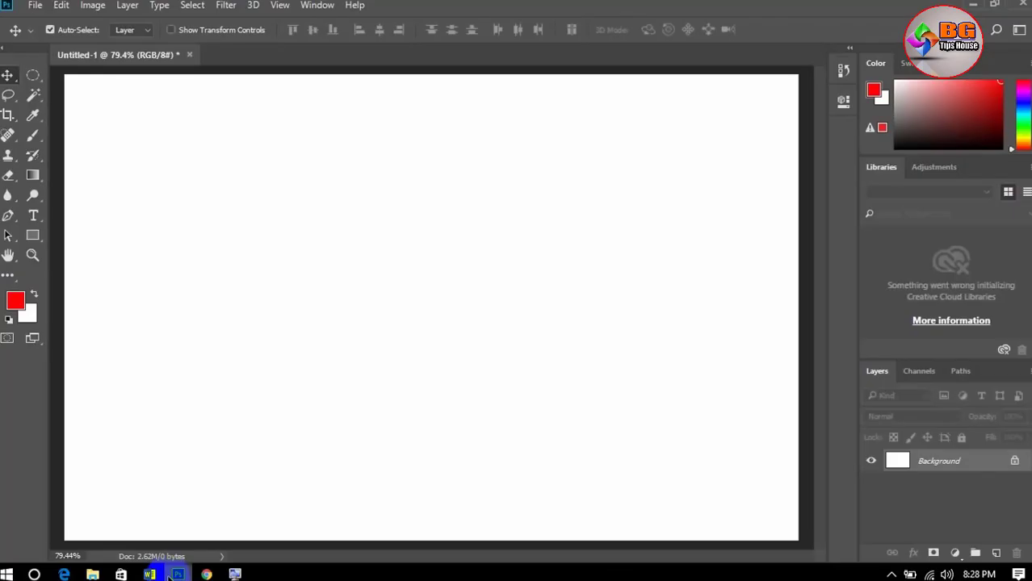
Show the tool variants grouped with the Magic Wand and Crop tools, and return to the Move tool.
{"action": "left_click", "coordinate": [28, 96]}
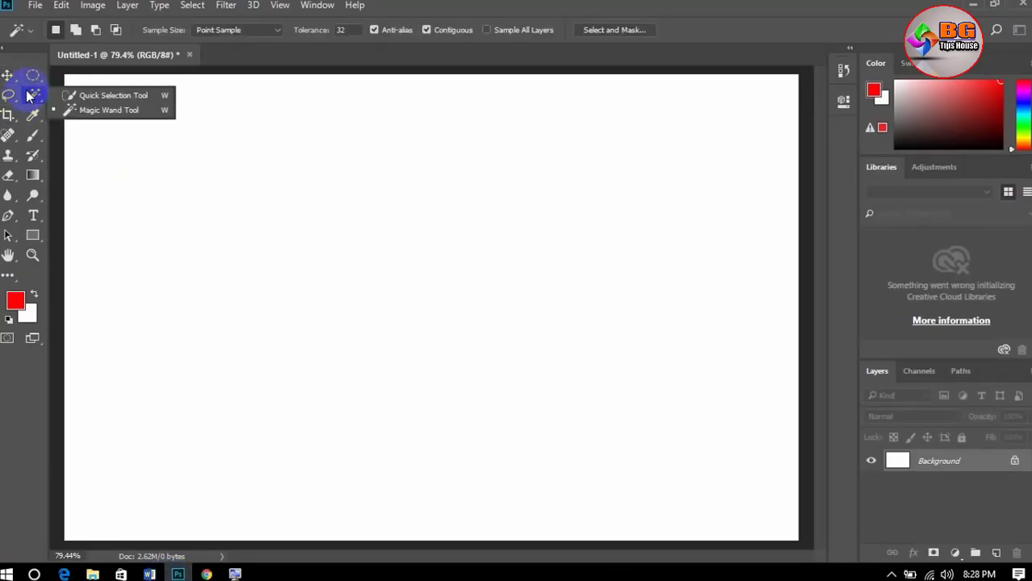
{"action": "left_click", "coordinate": [8, 114]}
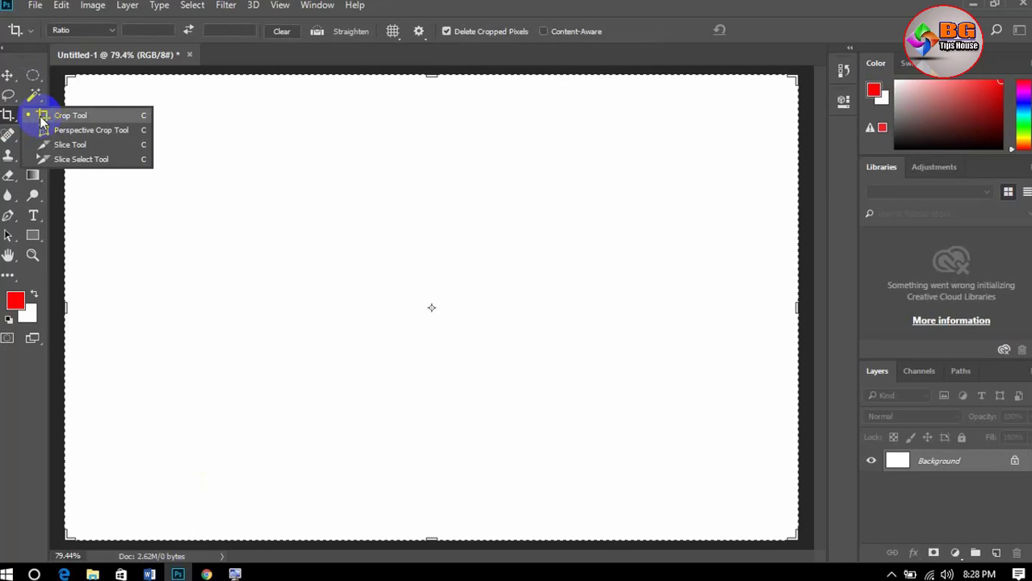
{"action": "left_click", "coordinate": [9, 76]}
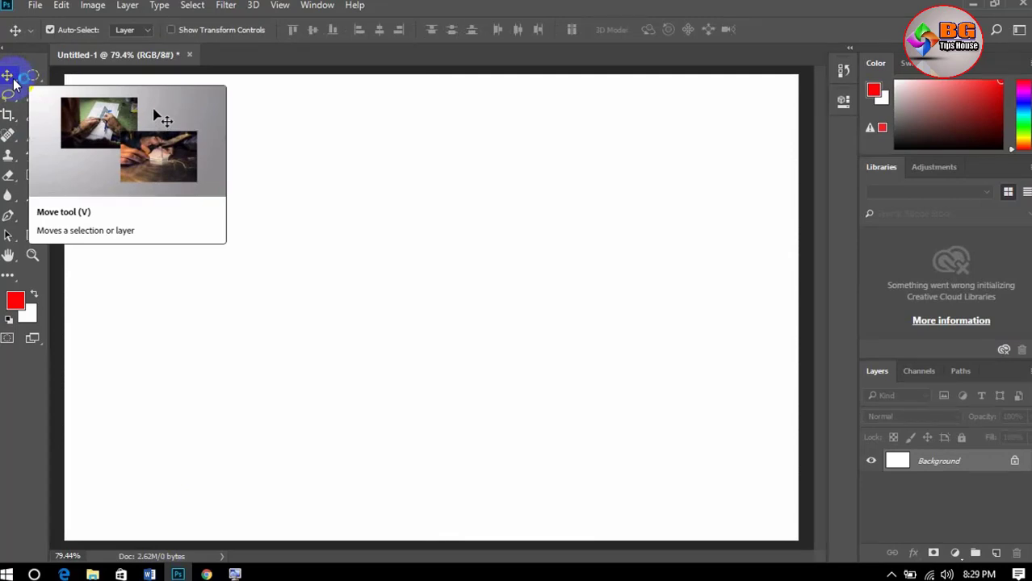
Open the portrait photo of the green mountain valley under a pink dusk sky from the Stock Image folder.
{"action": "left_click", "coordinate": [37, 6]}
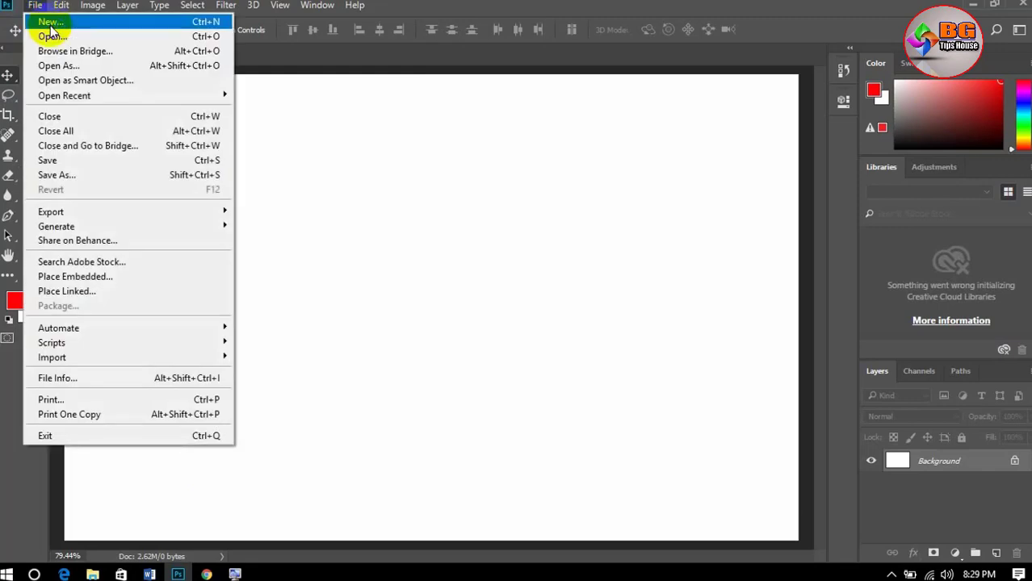
{"action": "left_click", "coordinate": [51, 35]}
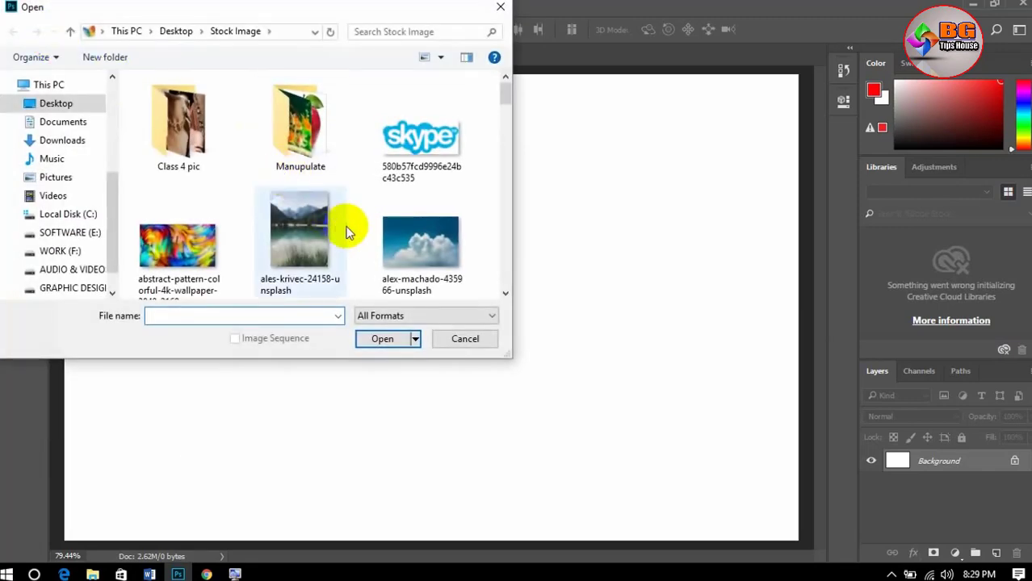
{"action": "left_click", "coordinate": [338, 231]}
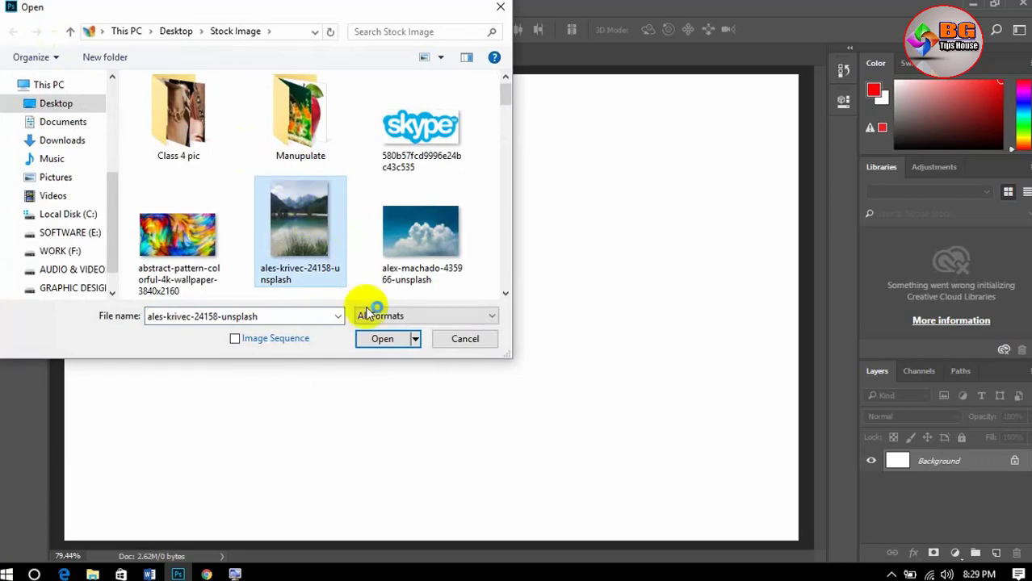
{"action": "scroll", "coordinate": [339, 274], "scroll_direction": "down", "scroll_amount": 3}
{"action": "scroll", "coordinate": [330, 276], "scroll_direction": "up", "scroll_amount": 1}
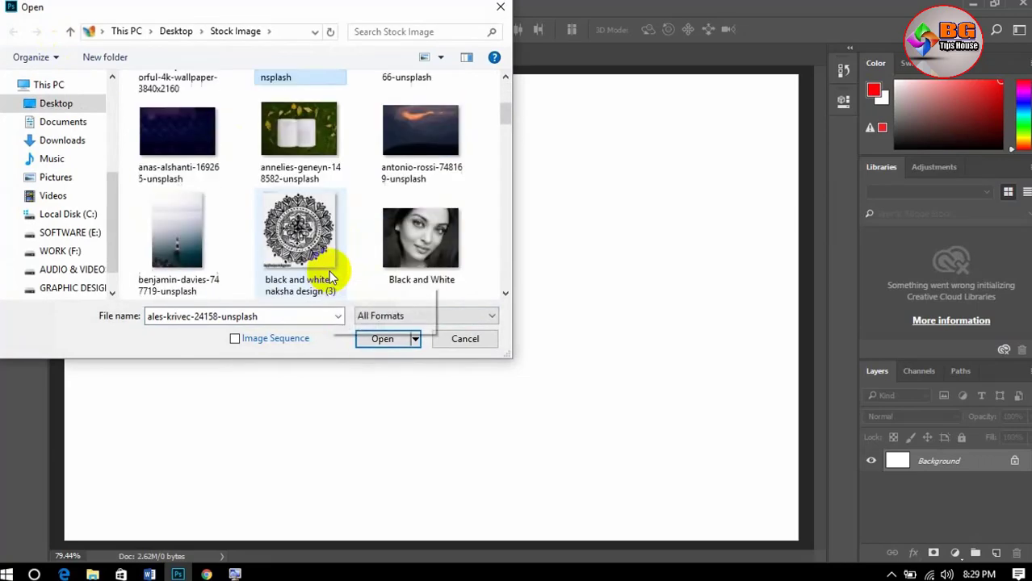
{"action": "scroll", "coordinate": [328, 270], "scroll_direction": "down", "scroll_amount": 5}
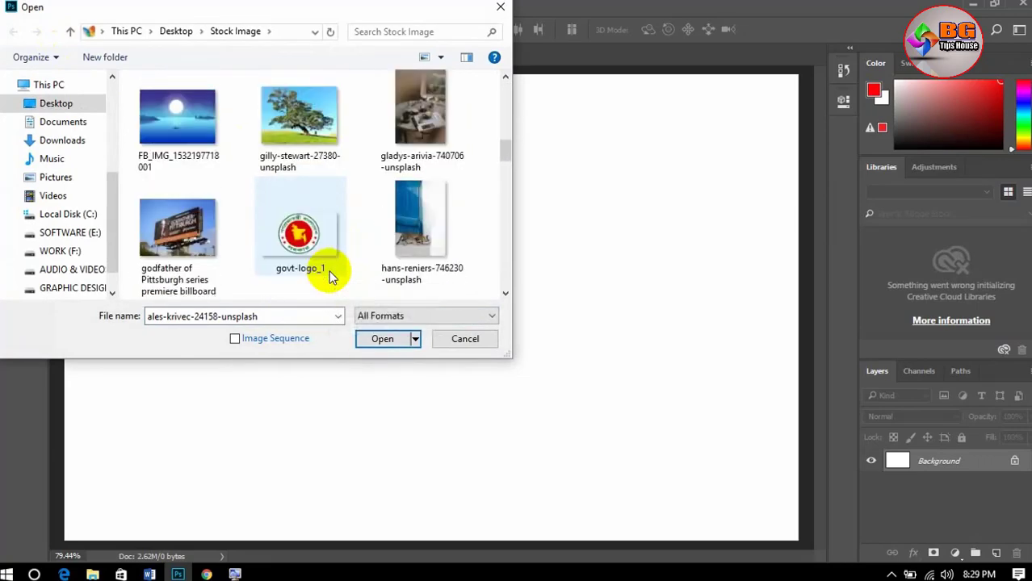
{"action": "left_click", "coordinate": [420, 238]}
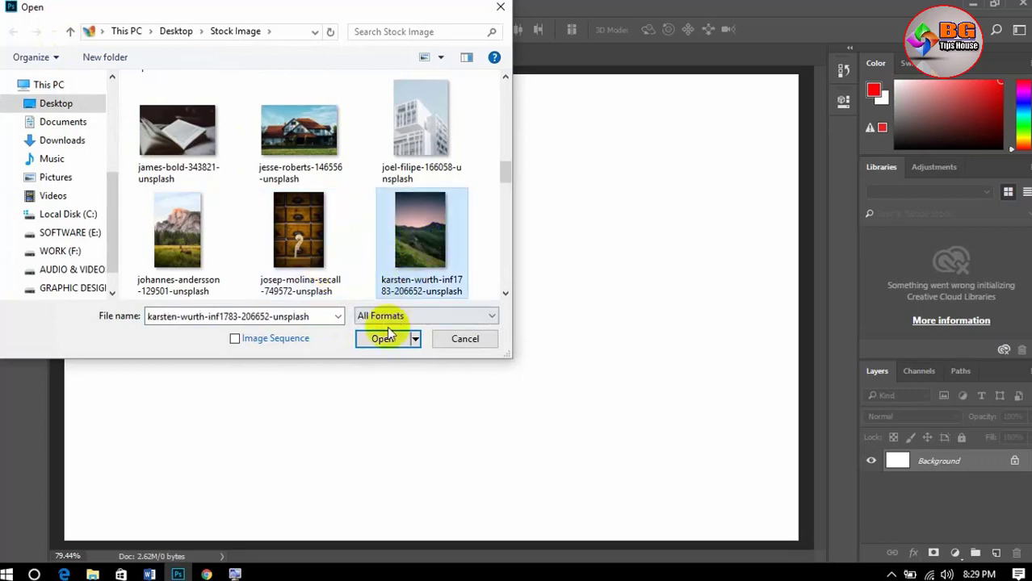
{"action": "left_click", "coordinate": [206, 244]}
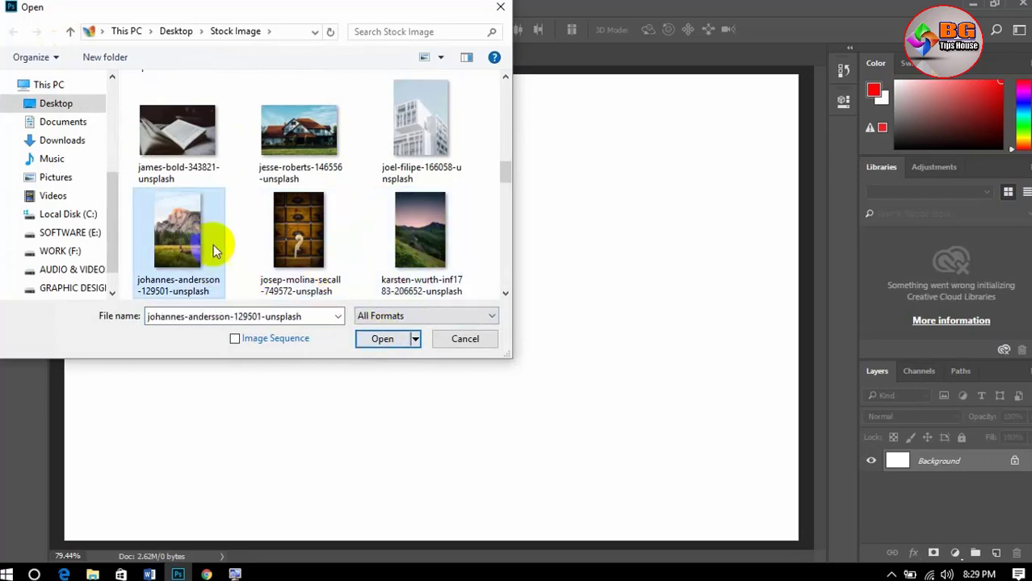
{"action": "left_click", "coordinate": [446, 234]}
{"action": "left_click", "coordinate": [402, 339]}
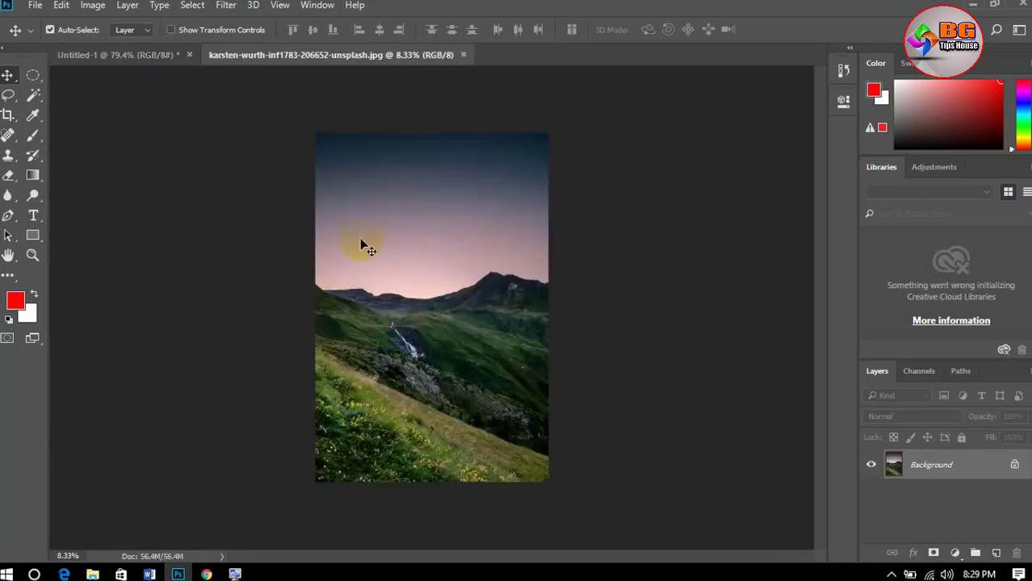
Crop away the dark upper strip of the sky with Delete Cropped Pixels enabled.
{"action": "left_click", "coordinate": [8, 117]}
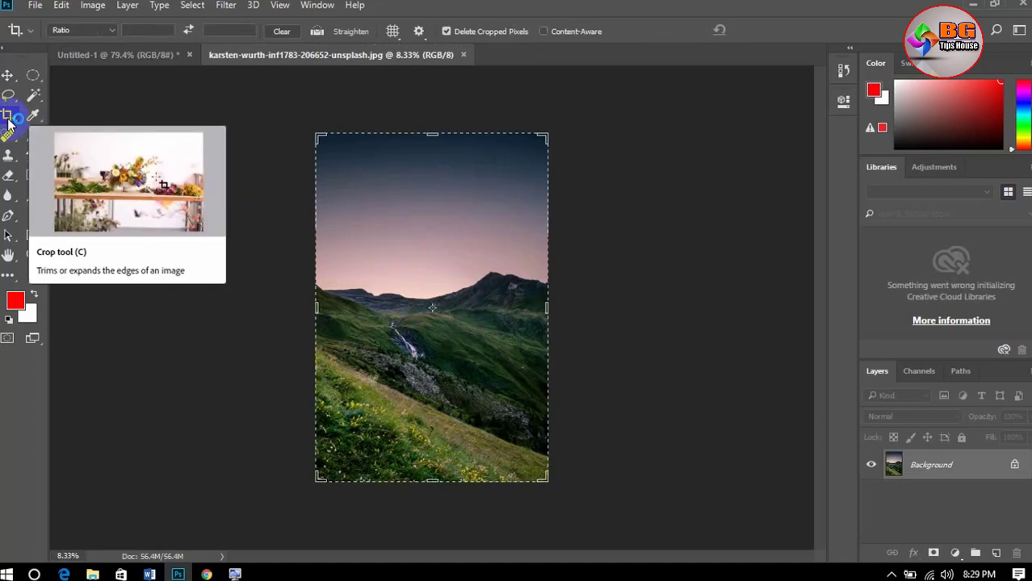
{"action": "mouse_move", "coordinate": [413, 124]}
{"action": "left_mouse_down"}
{"action": "mouse_move", "coordinate": [426, 131]}
{"action": "mouse_move", "coordinate": [428, 161]}
{"action": "mouse_move", "coordinate": [347, 171]}
{"action": "left_mouse_up"}
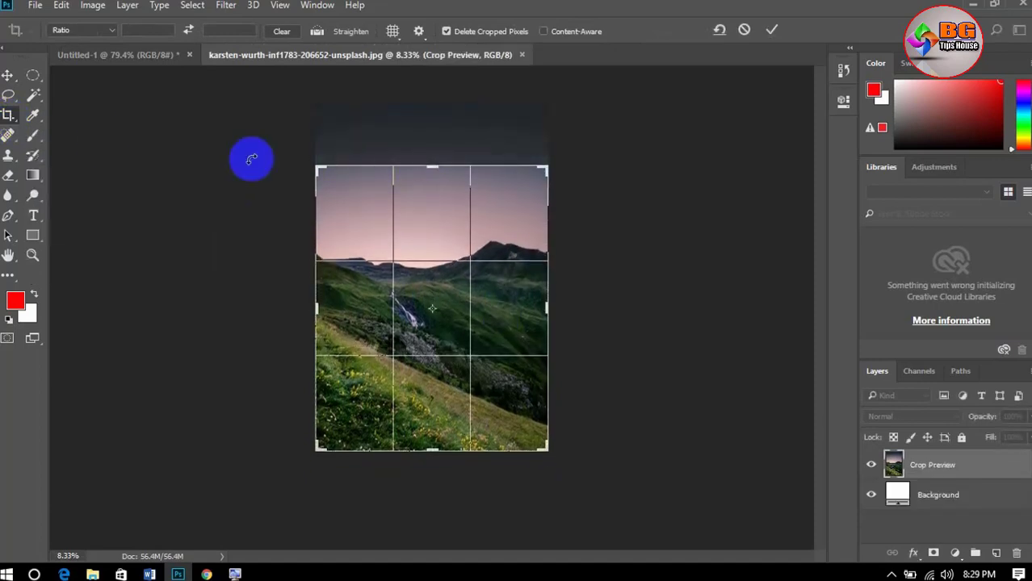
{"action": "key", "text": "Return"}
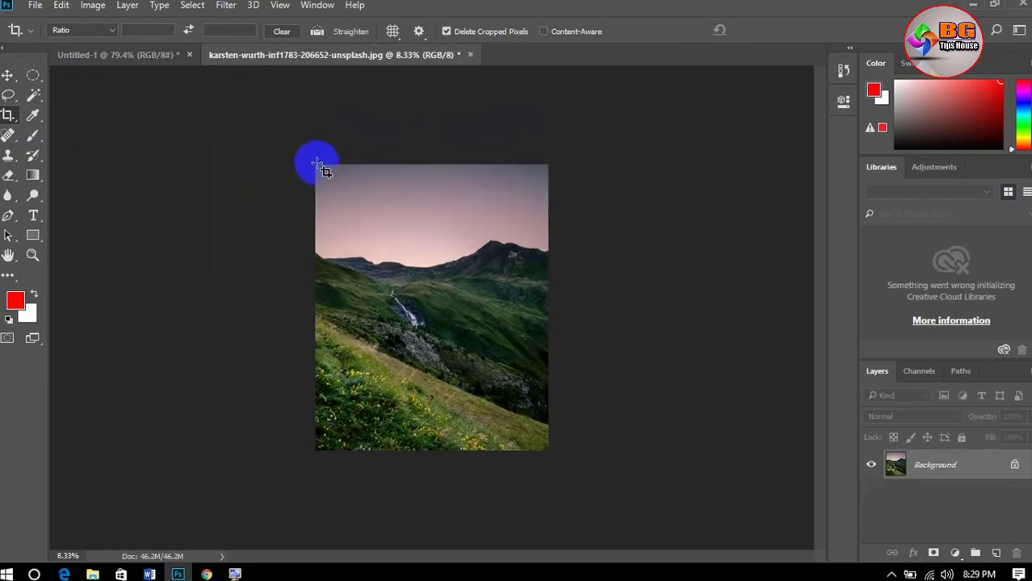
Try to extend the crop area back above the photo's top edge, then cancel and undo the sky crop.
{"action": "left_click_drag", "start_coordinate": [318, 165], "coordinate": [648, 523]}
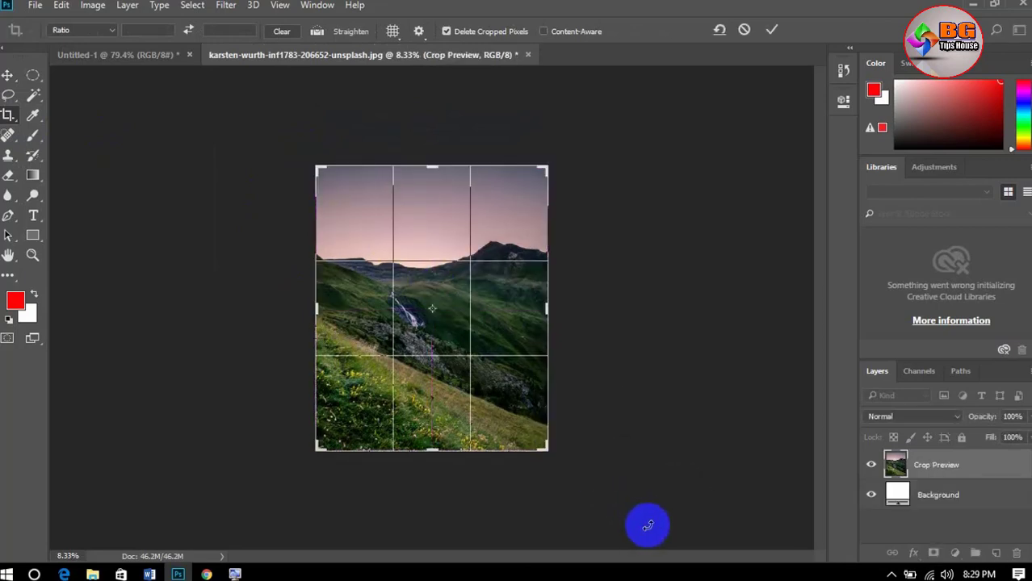
{"action": "left_click_drag", "start_coordinate": [432, 164], "coordinate": [434, 93]}
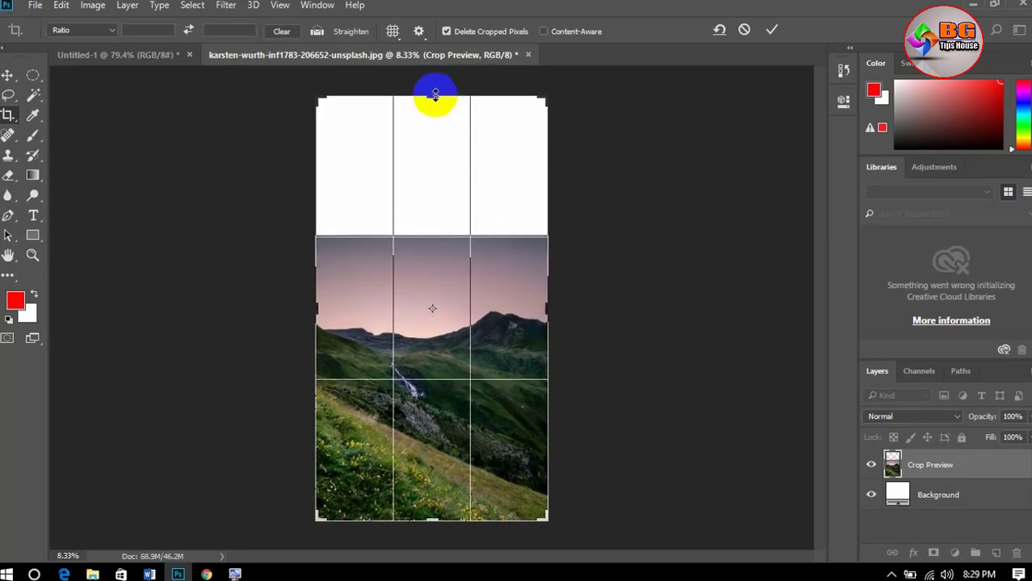
{"action": "key", "text": "ctrl+z"}
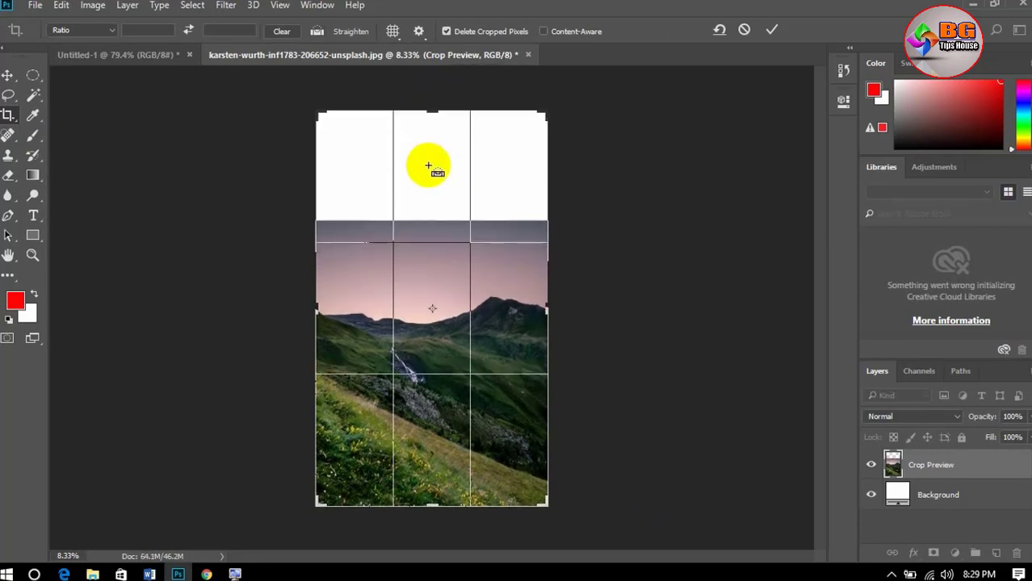
{"action": "left_click", "coordinate": [743, 30]}
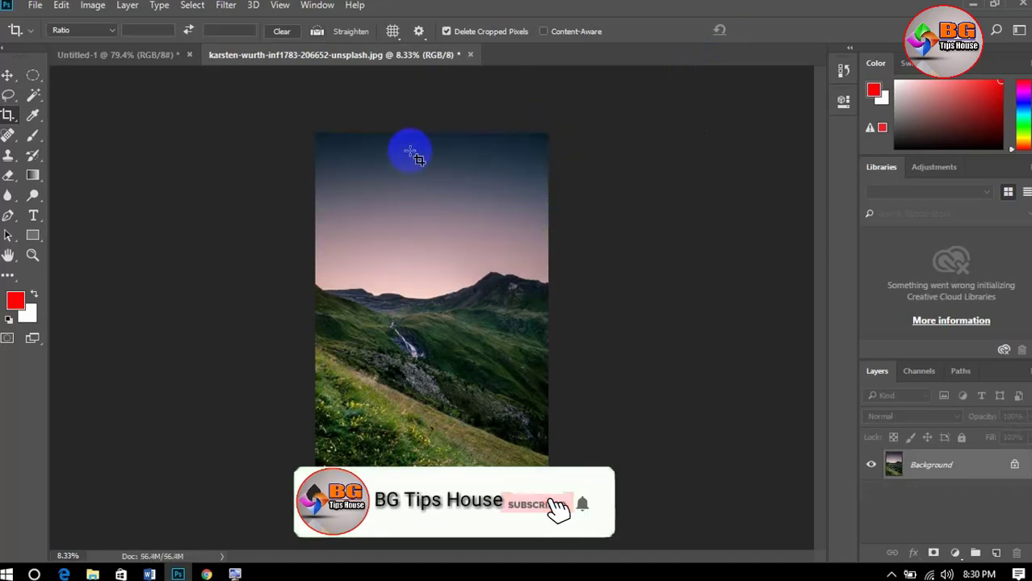
Crop the valley photo again, lowering its top edge deeper into the pink sky.
{"action": "left_click_drag", "start_coordinate": [319, 139], "coordinate": [574, 528]}
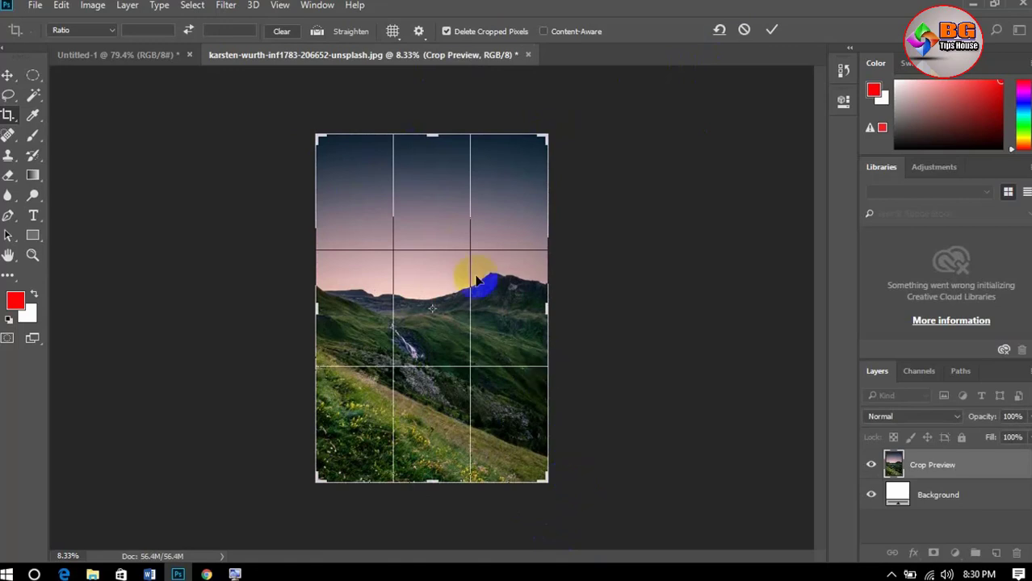
{"action": "left_click_drag", "start_coordinate": [428, 135], "coordinate": [436, 188]}
{"action": "key", "text": "Return"}
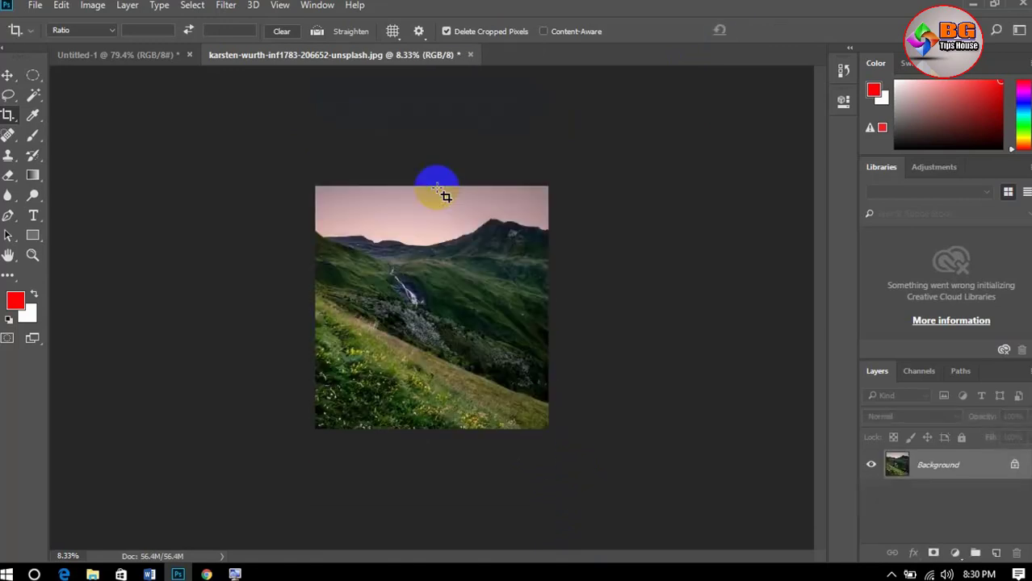
Extend the crop area above the trimmed photo, pull it back to the image edge and apply it, then undo the crops.
{"action": "left_click_drag", "start_coordinate": [316, 188], "coordinate": [559, 454]}
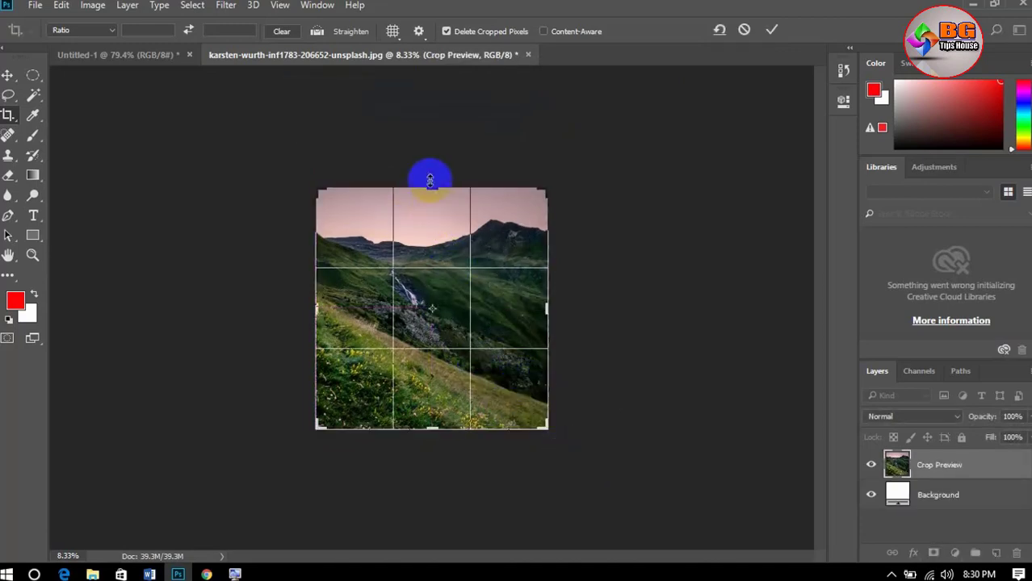
{"action": "left_click_drag", "start_coordinate": [428, 187], "coordinate": [417, 134]}
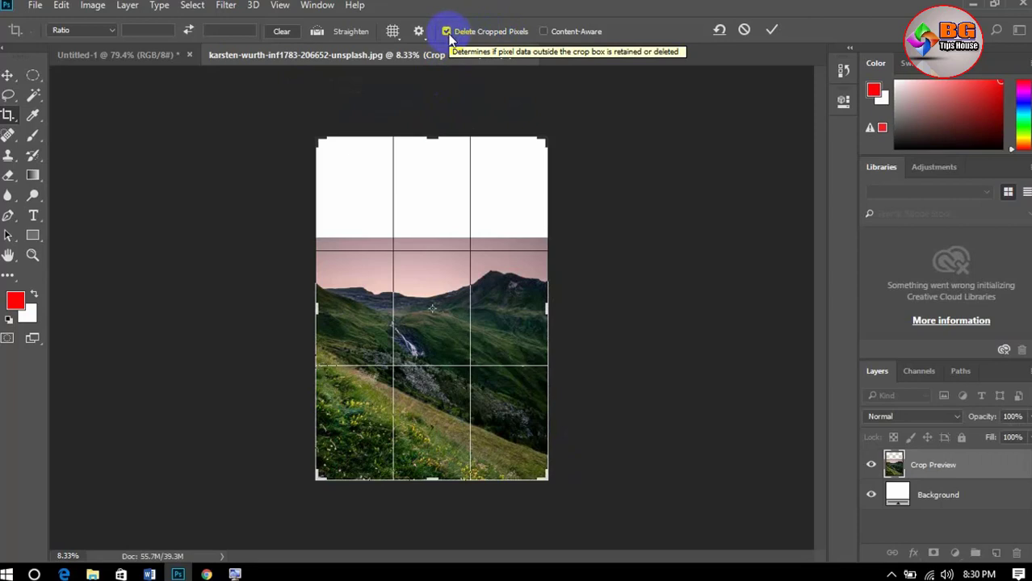
{"action": "left_click_drag", "start_coordinate": [426, 138], "coordinate": [425, 192]}
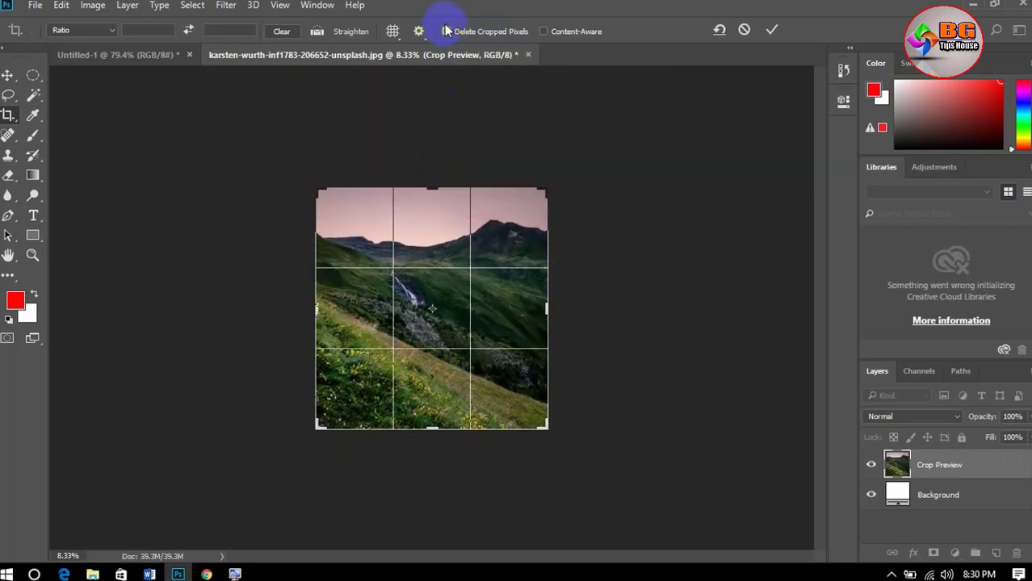
{"action": "key", "text": "Return"}
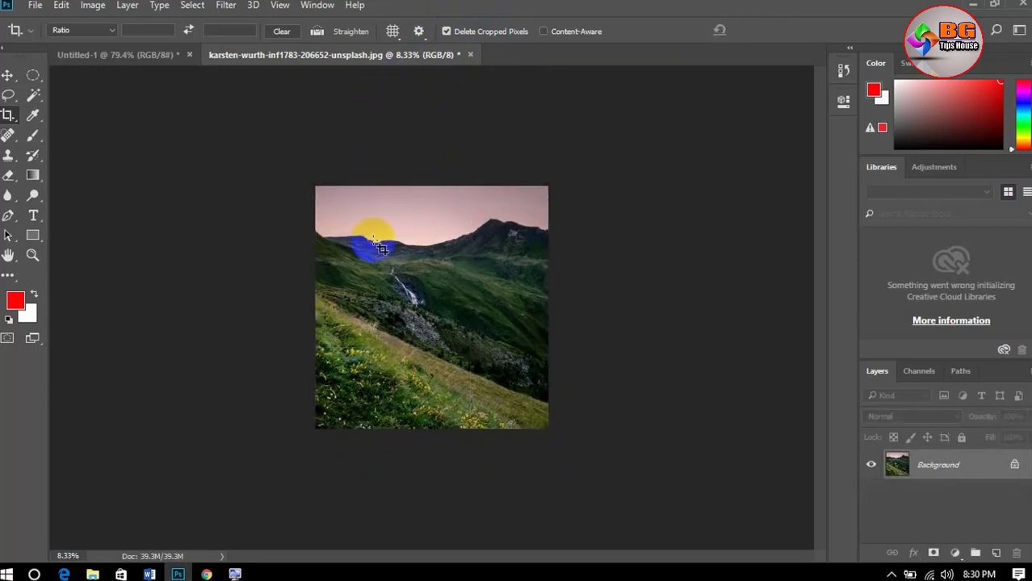
{"action": "key", "text": "ctrl+z"}
{"action": "key", "text": "ctrl+z"}
{"action": "key", "text": "ctrl+z"}
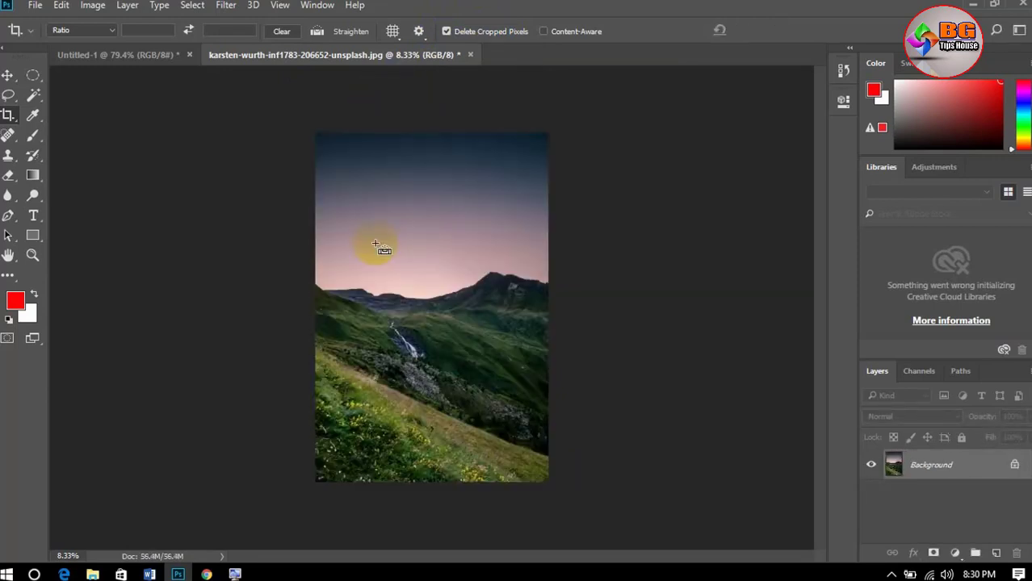
Turn off Delete Cropped Pixels and crop away the upper part of the sky.
{"action": "left_click", "coordinate": [448, 32]}
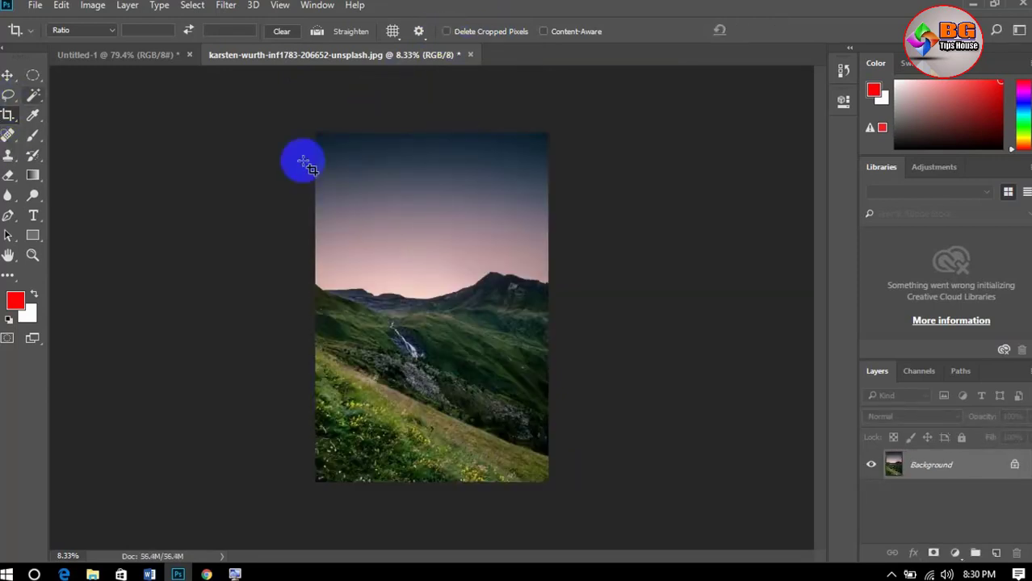
{"action": "left_click_drag", "start_coordinate": [316, 133], "coordinate": [559, 487]}
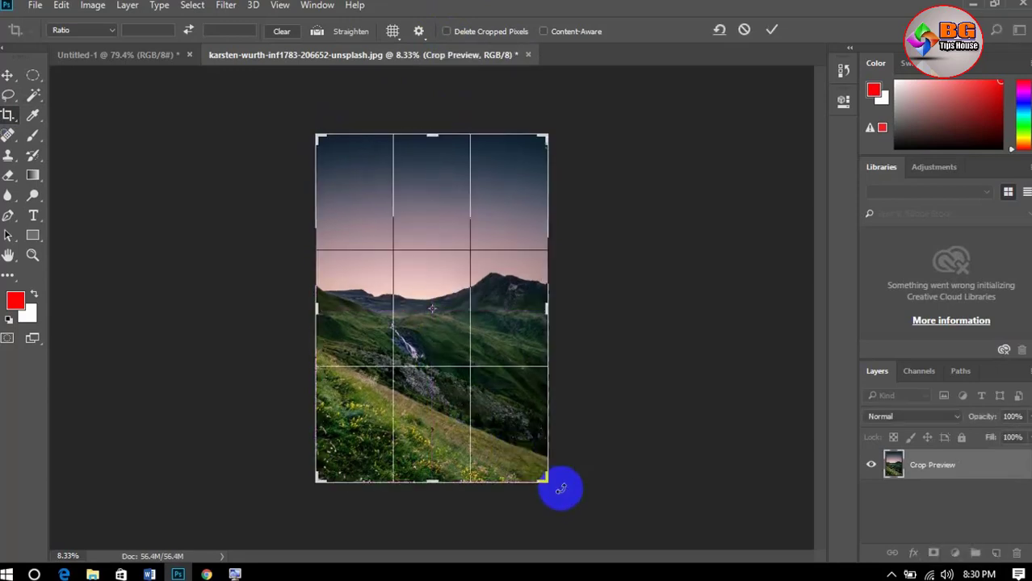
{"action": "left_click_drag", "start_coordinate": [433, 135], "coordinate": [438, 175]}
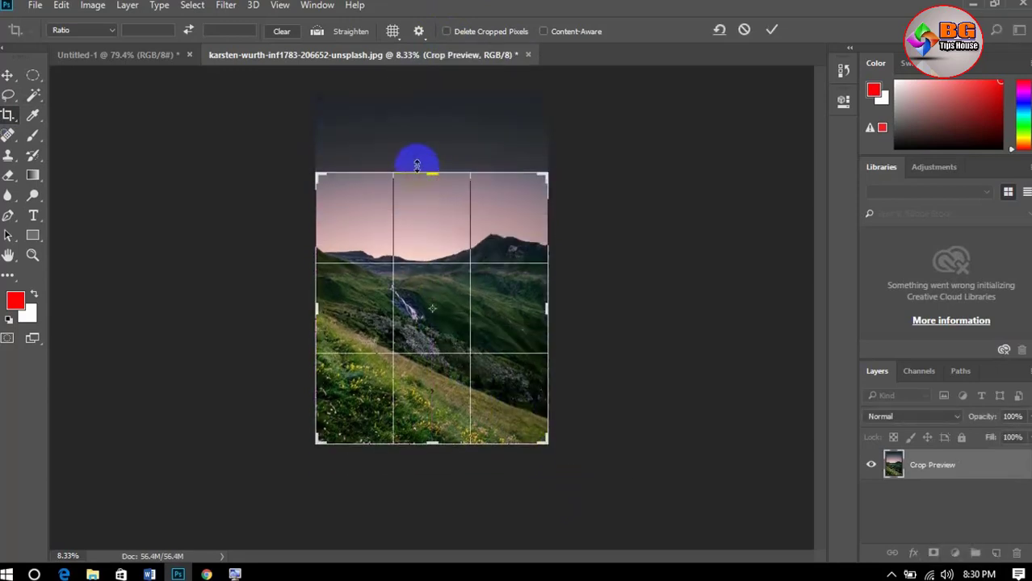
{"action": "key", "text": "Return"}
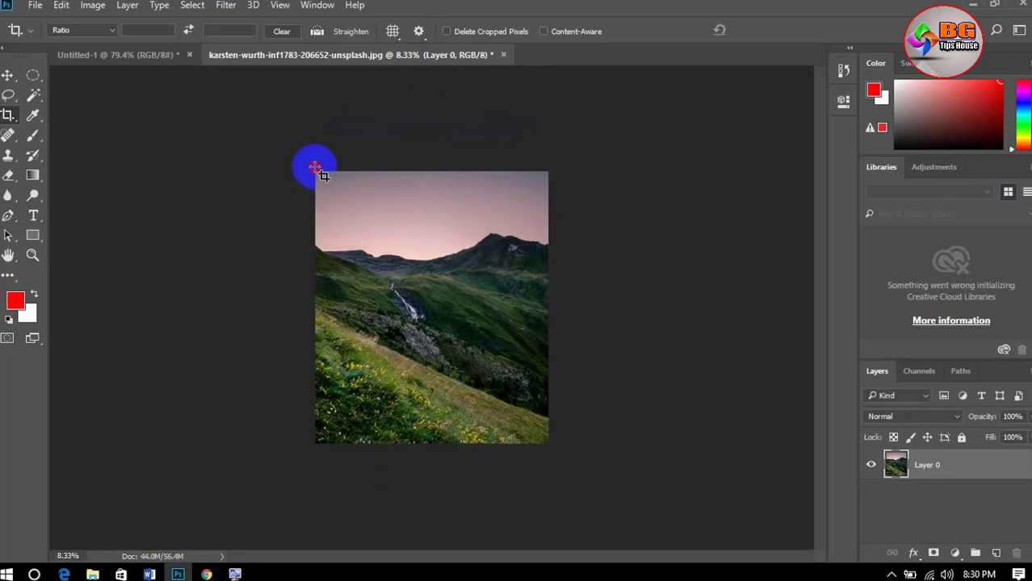
Extend the crop area slightly beyond the photo's original top edge and apply it, then undo back to the uncropped photo.
{"action": "left_click_drag", "start_coordinate": [315, 169], "coordinate": [559, 443]}
{"action": "left_click_drag", "start_coordinate": [457, 162], "coordinate": [475, 123]}
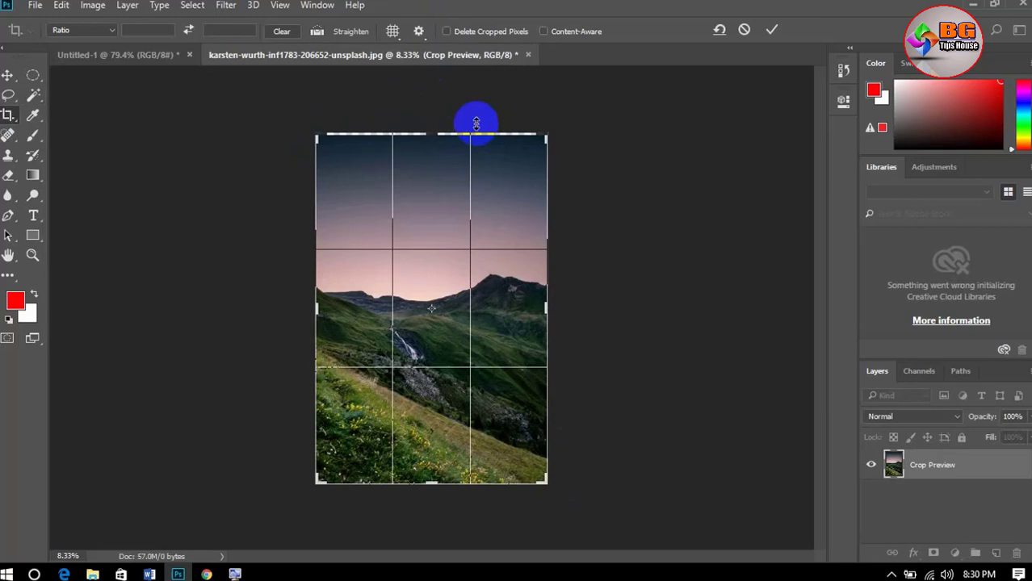
{"action": "left_click_drag", "start_coordinate": [438, 122], "coordinate": [435, 134]}
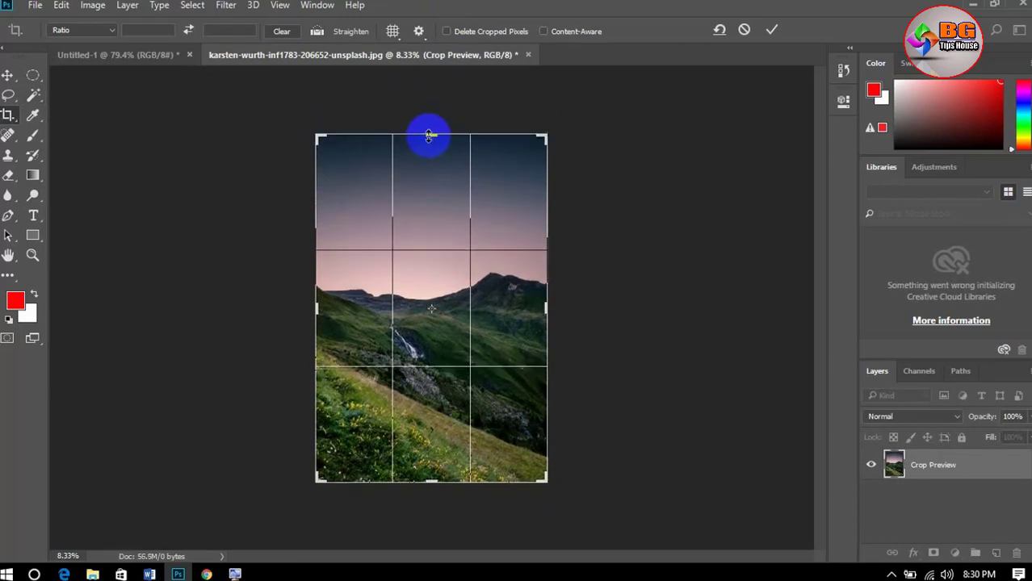
{"action": "key", "text": "ctrl"}
{"action": "left_click_drag", "start_coordinate": [399, 119], "coordinate": [396, 108]}
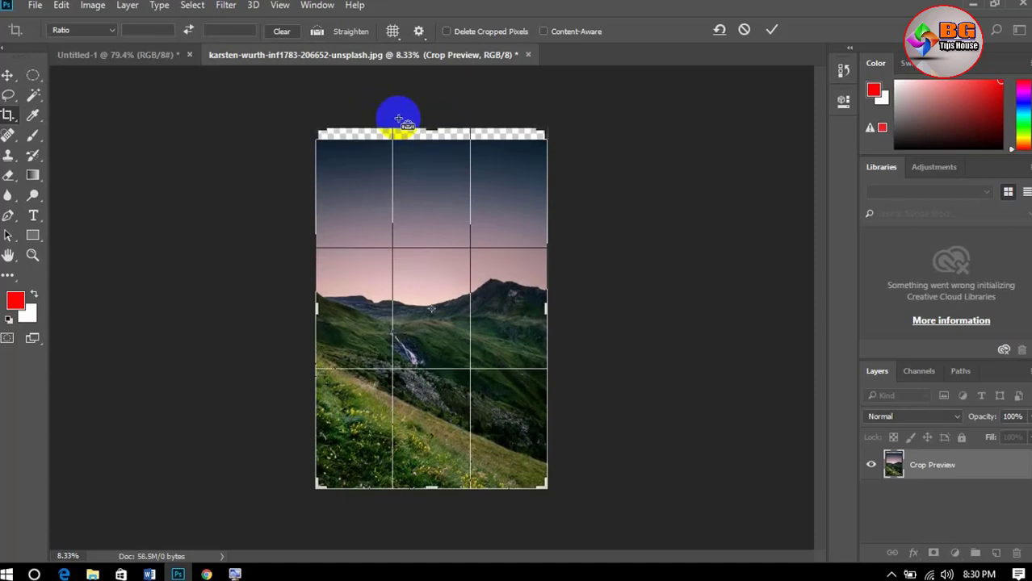
{"action": "key", "text": "Return"}
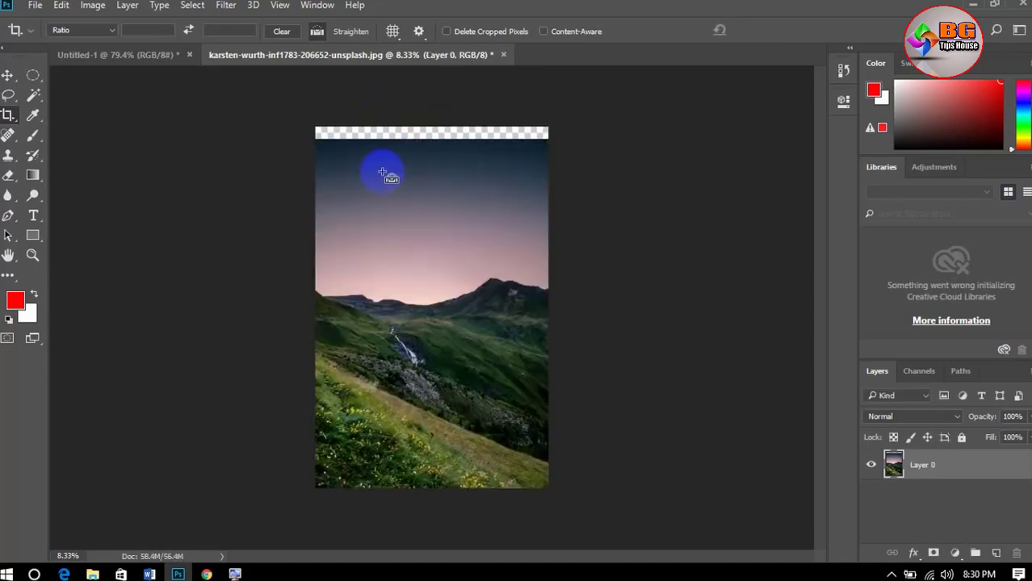
{"action": "key", "text": "ctrl+z"}
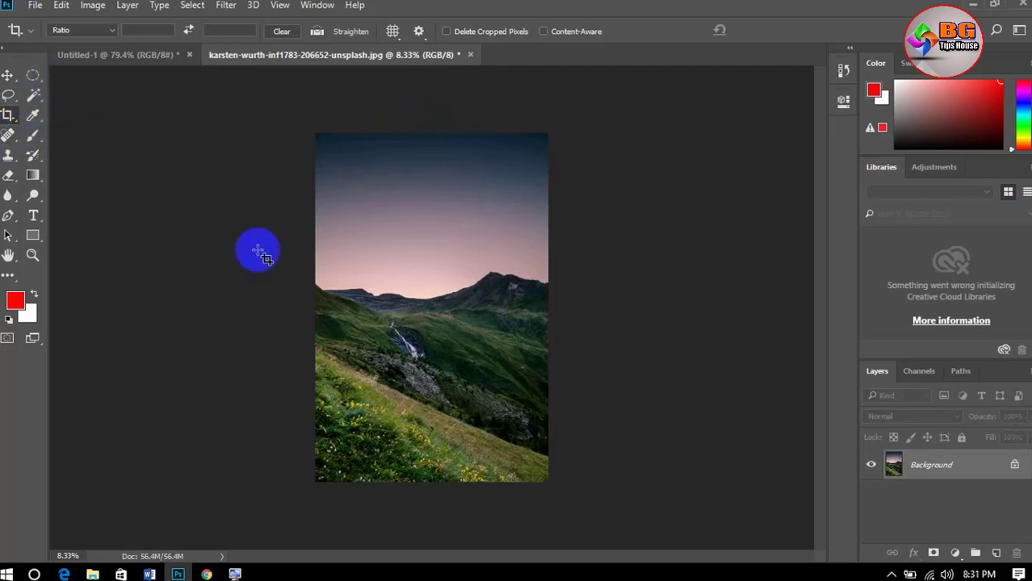
Crop away the upper sky with its pixels retained, and recover it by extending the crop area to the original top edge.
{"action": "left_click_drag", "start_coordinate": [316, 212], "coordinate": [558, 489]}
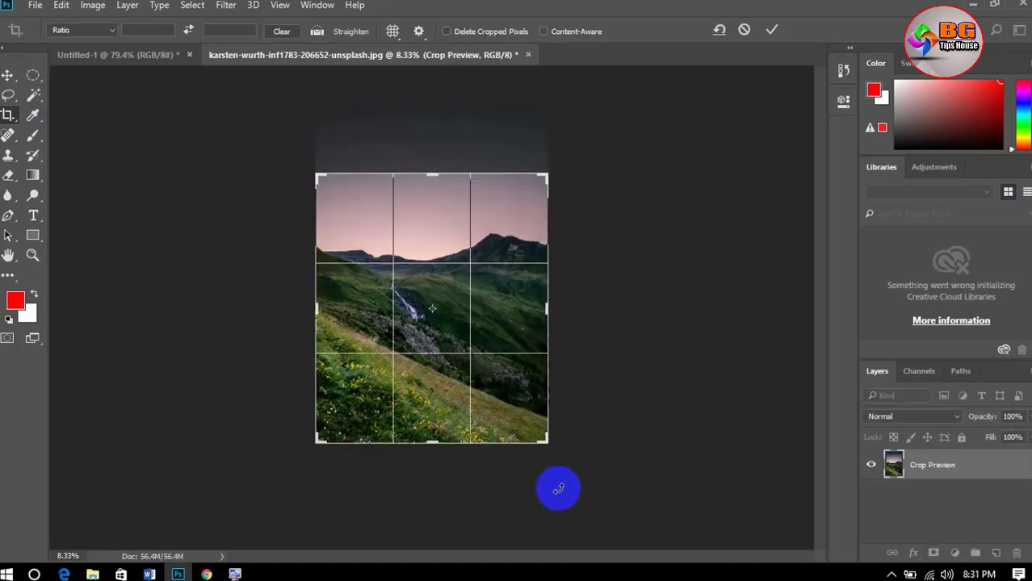
{"action": "key", "text": "Return"}
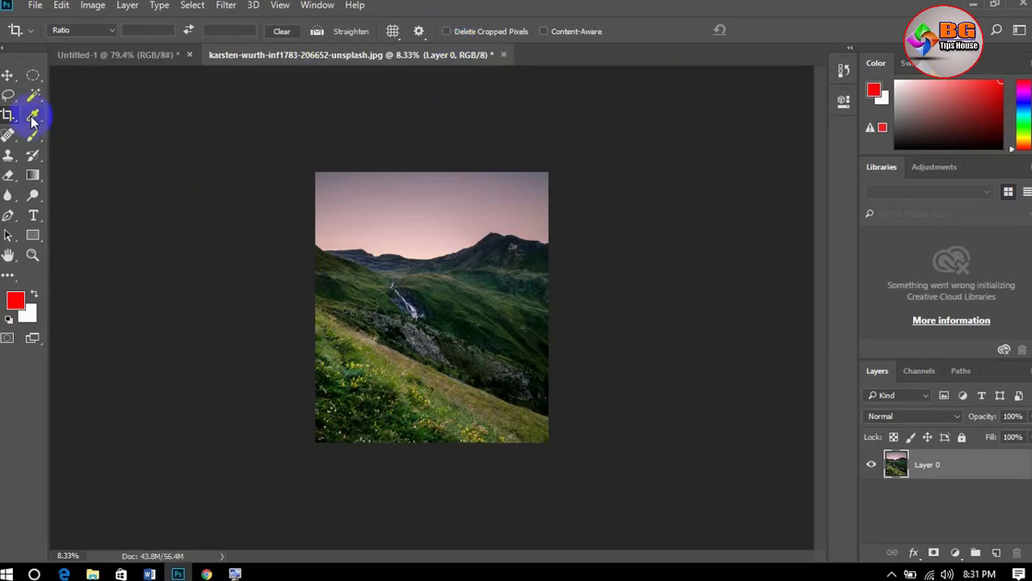
{"action": "left_click", "coordinate": [325, 225]}
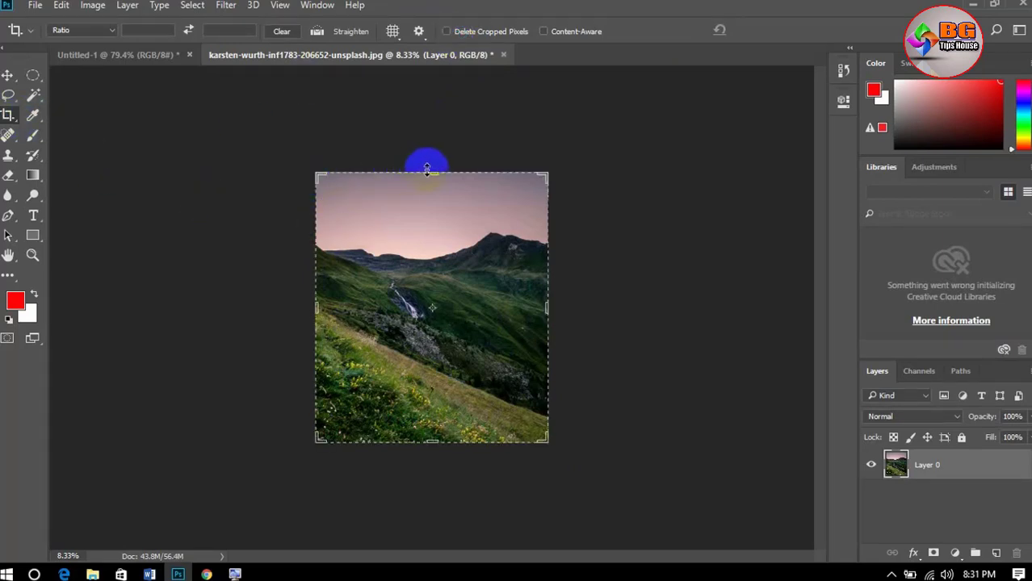
{"action": "left_click_drag", "start_coordinate": [429, 171], "coordinate": [419, 131]}
{"action": "left_click", "coordinate": [14, 76]}
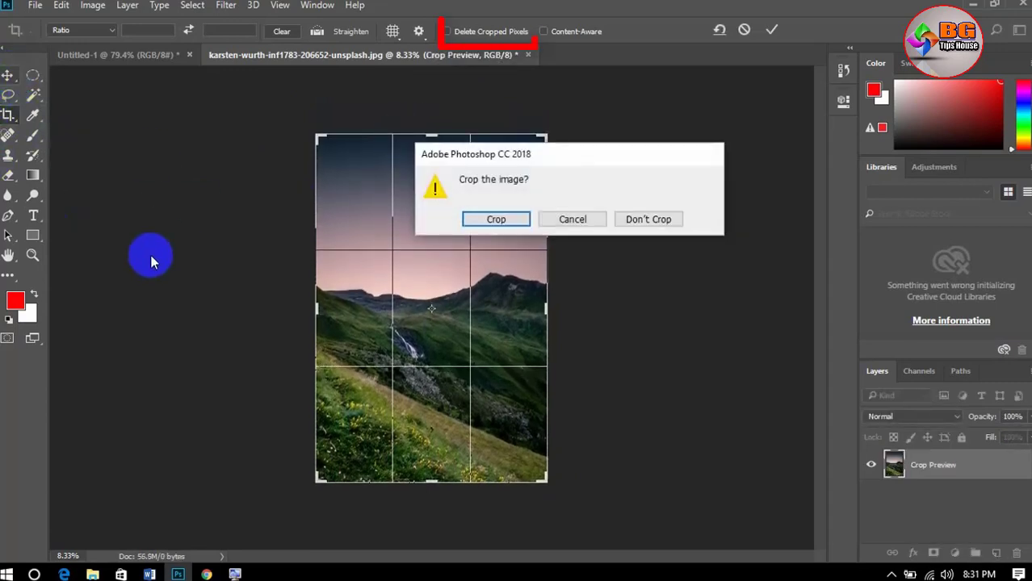
{"action": "left_click", "coordinate": [517, 224]}
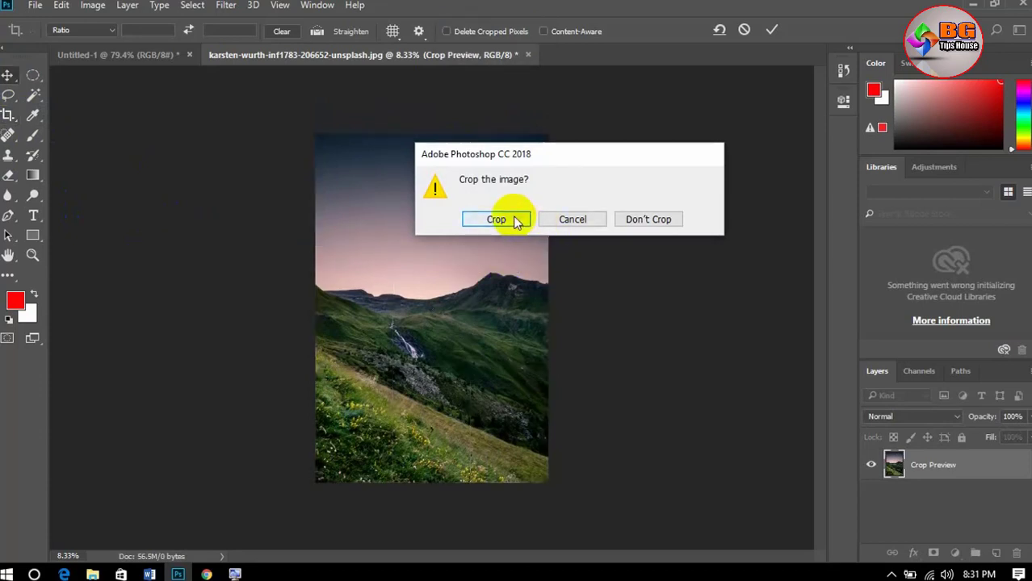
{"action": "left_click", "coordinate": [8, 115]}
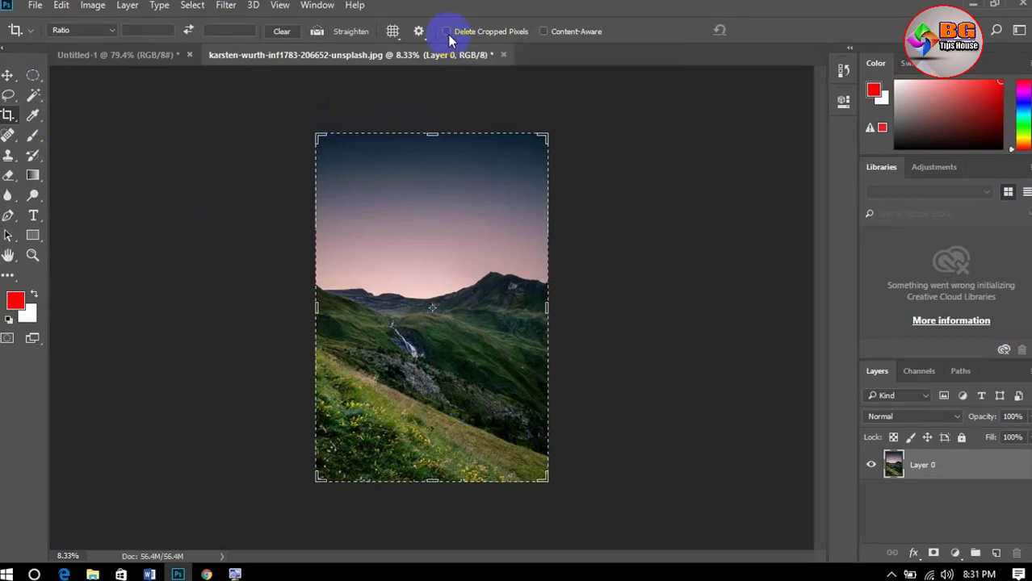
{"action": "left_click", "coordinate": [490, 237]}
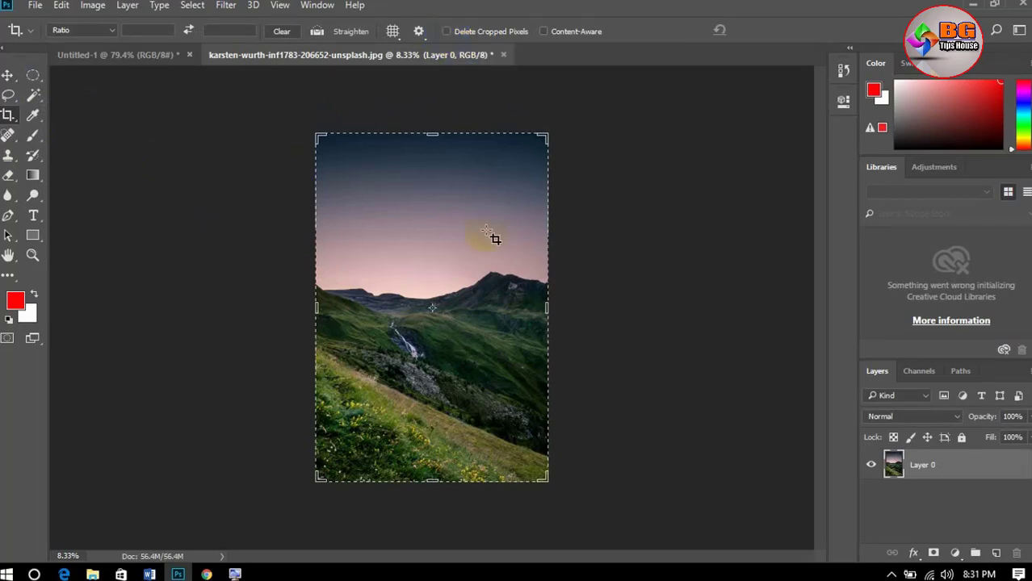
{"action": "left_click", "coordinate": [10, 76]}
{"action": "left_click", "coordinate": [495, 219]}
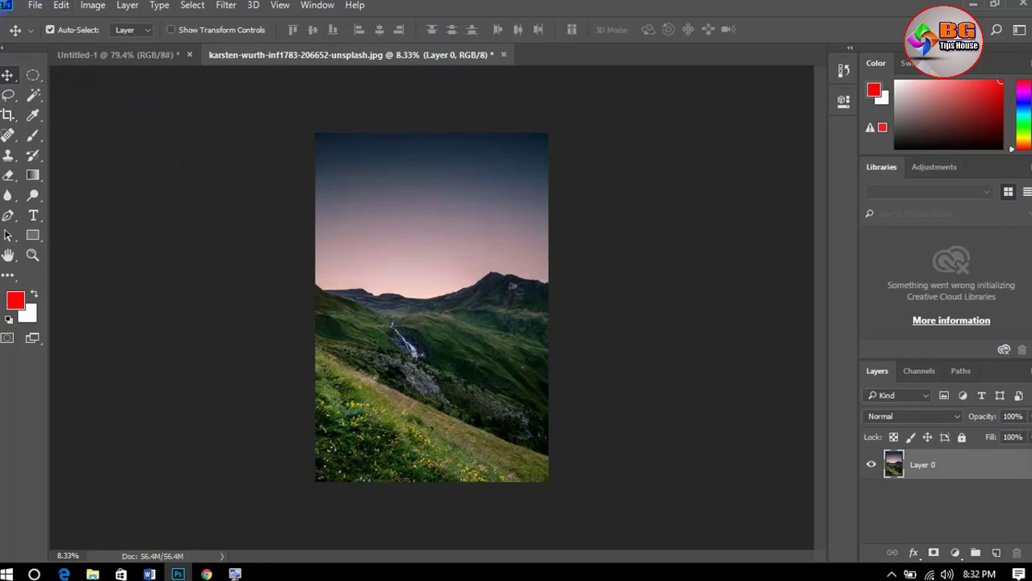
Enable Content-Aware for the Crop tool and apply a crop that extends the canvas beyond the photo's right edge.
{"action": "left_click", "coordinate": [8, 113]}
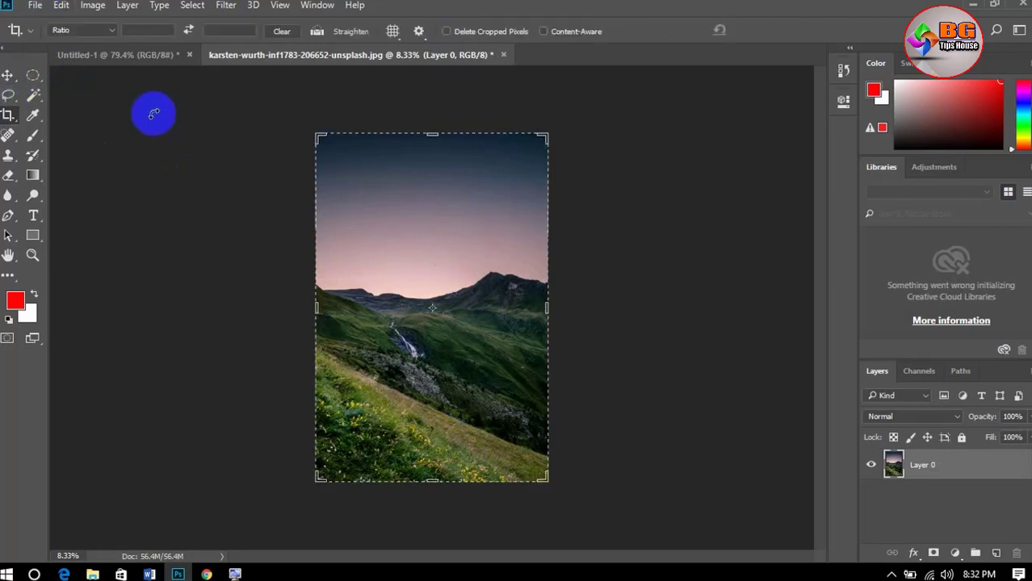
{"action": "left_click", "coordinate": [542, 32]}
{"action": "left_click_drag", "start_coordinate": [548, 308], "coordinate": [565, 307]}
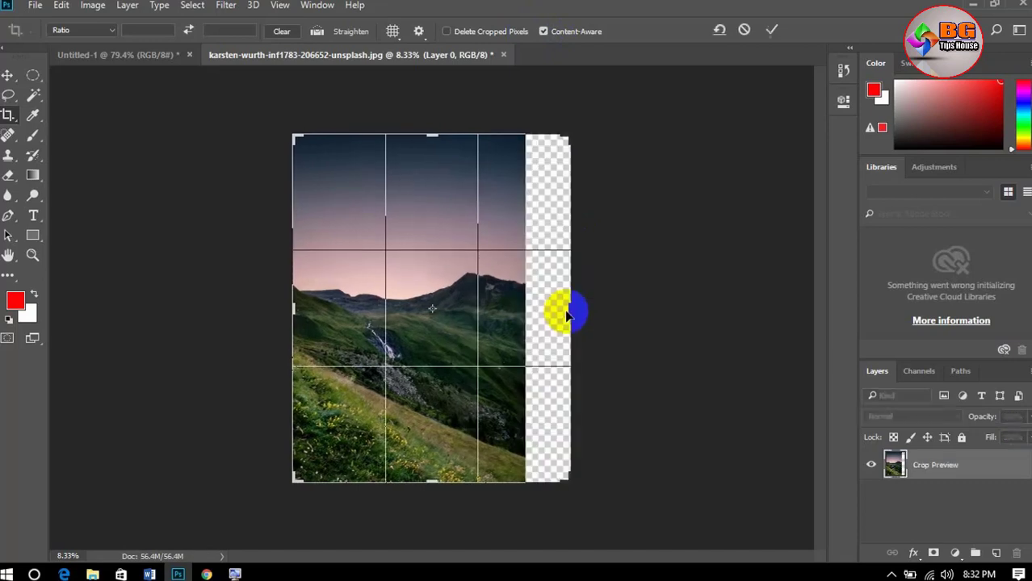
{"action": "double_click", "coordinate": [478, 321]}
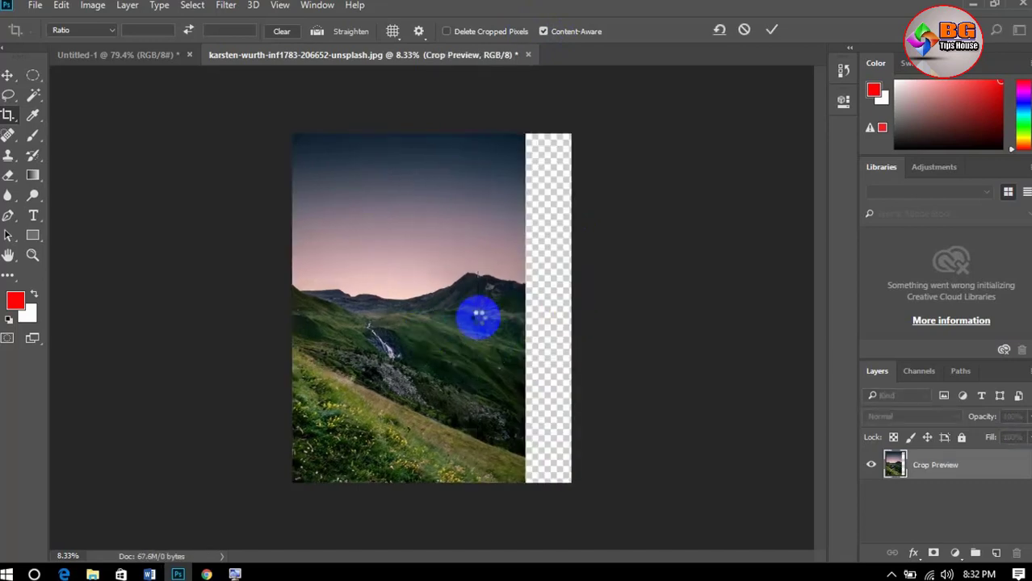
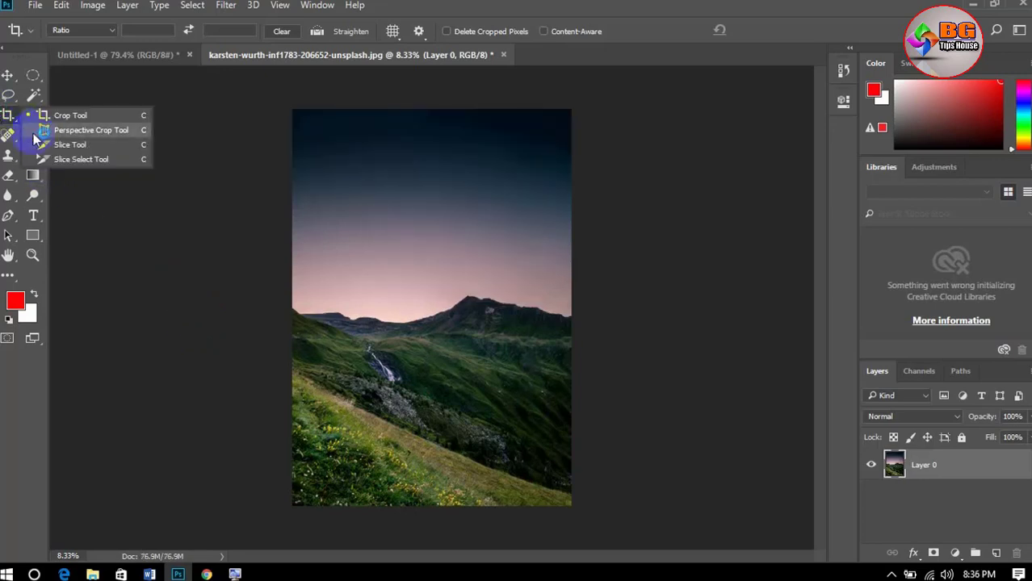
Outline a slanted four-corner Perspective Crop area from the sky down to the grassy slope at the photo's lower left.
{"action": "left_click", "coordinate": [95, 134]}
{"action": "left_click", "coordinate": [347, 211]}
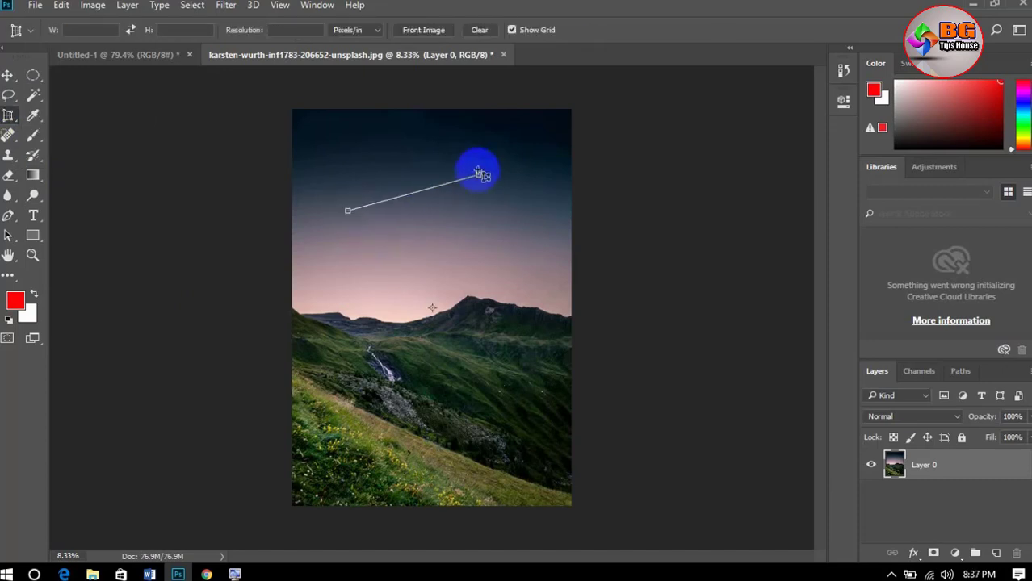
{"action": "left_click", "coordinate": [478, 171]}
{"action": "left_click", "coordinate": [477, 261]}
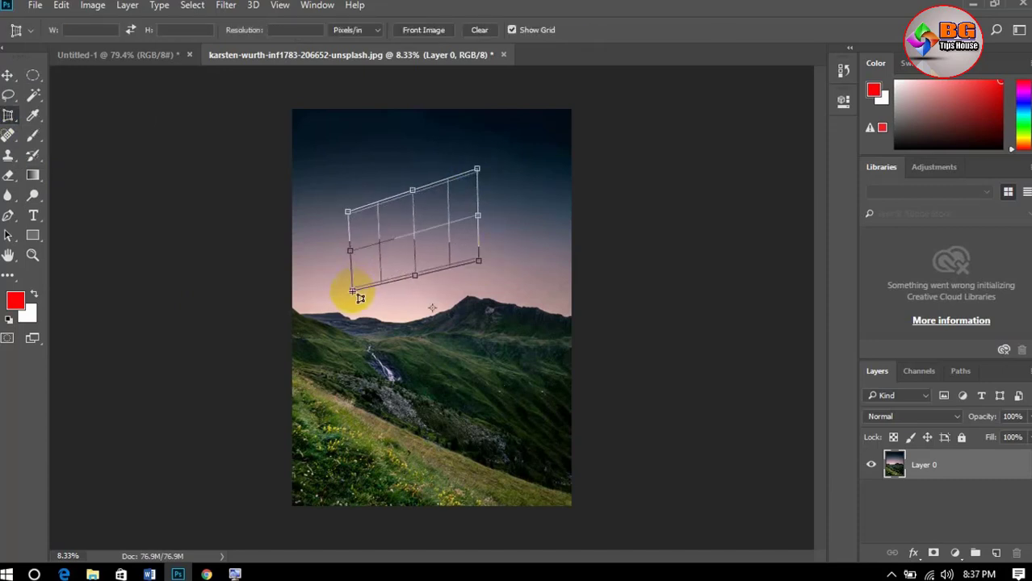
{"action": "left_click", "coordinate": [318, 422]}
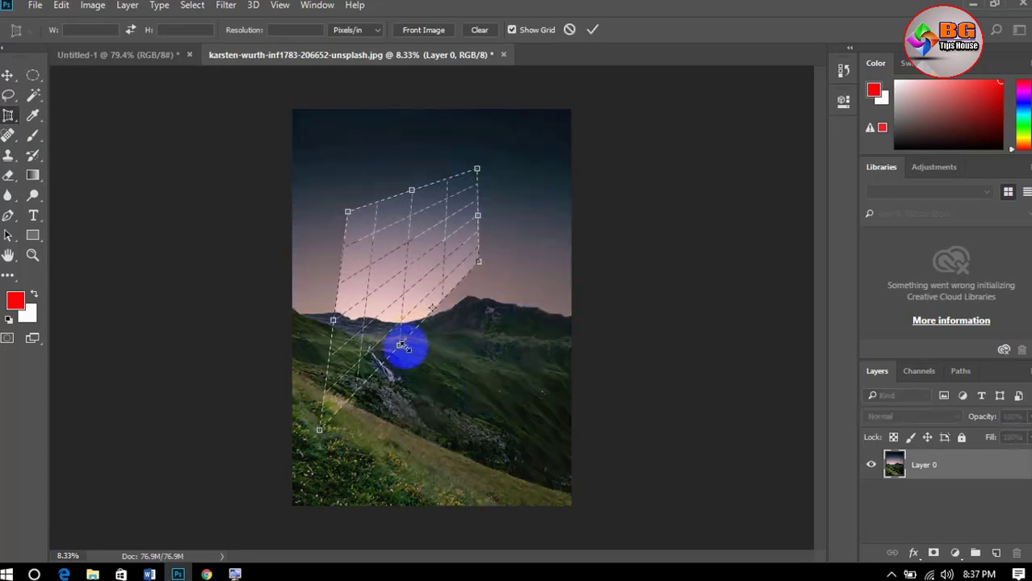
Adjust the perspective crop grid to a slanted area of the sky above the mountains and apply the crop.
{"action": "left_click_drag", "start_coordinate": [400, 342], "coordinate": [427, 279]}
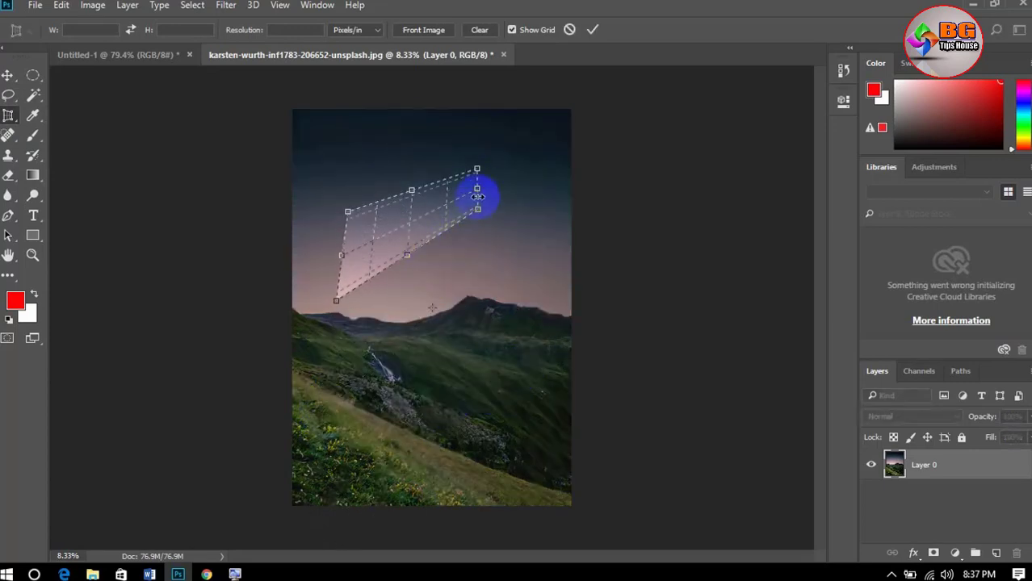
{"action": "left_click_drag", "start_coordinate": [479, 198], "coordinate": [502, 189]}
{"action": "key", "text": "Return"}
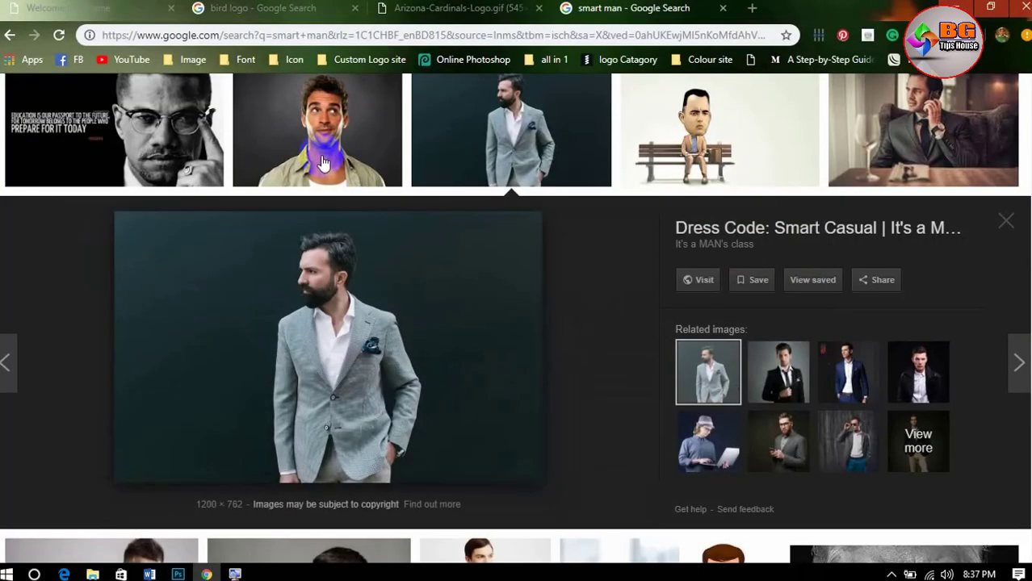
Search Google for "product page" in Chrome.
{"action": "left_click", "coordinate": [418, 37]}
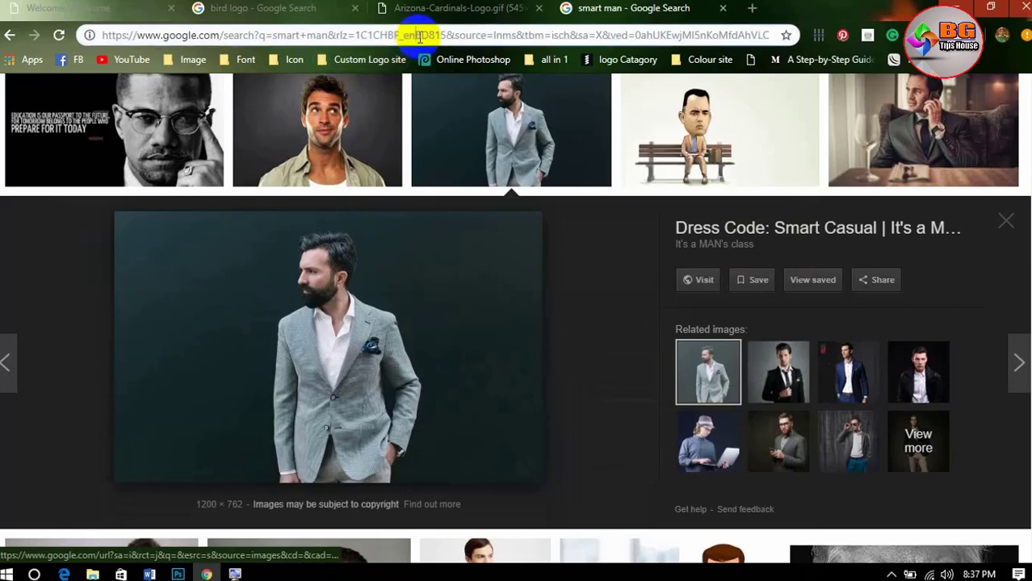
{"action": "type", "text": "p"}
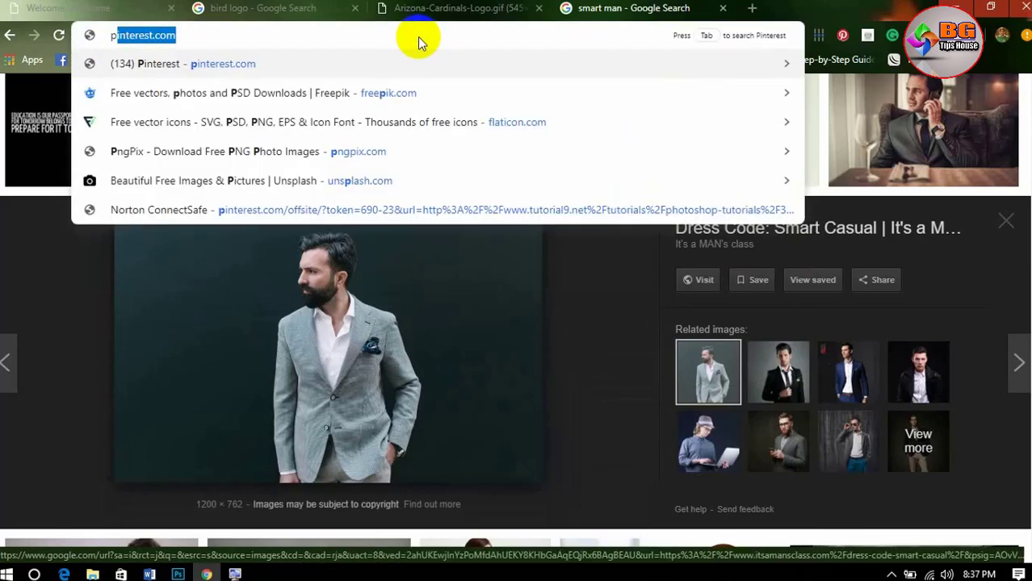
{"action": "type", "text": "roduct"}
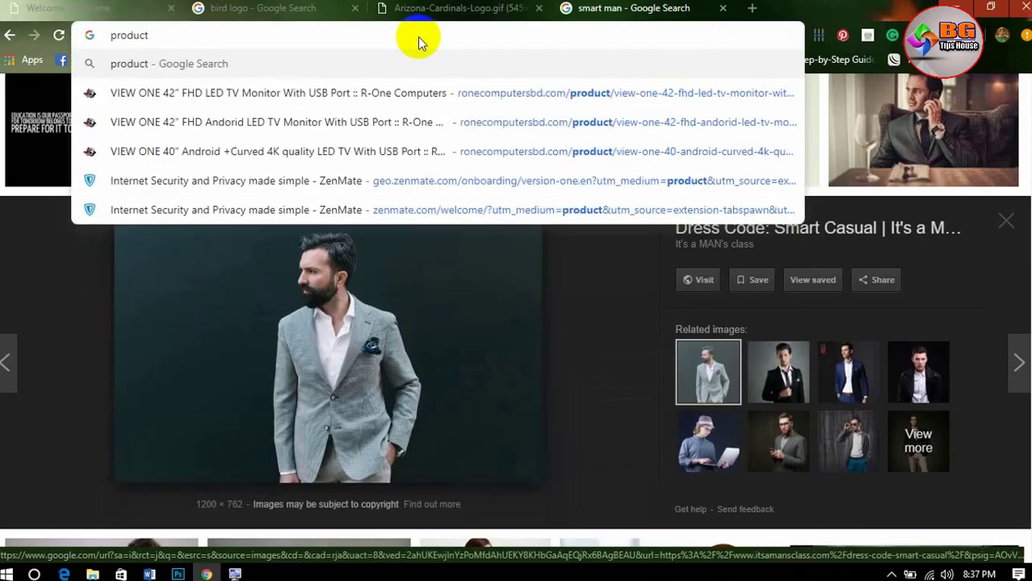
{"action": "type", "text": " page"}
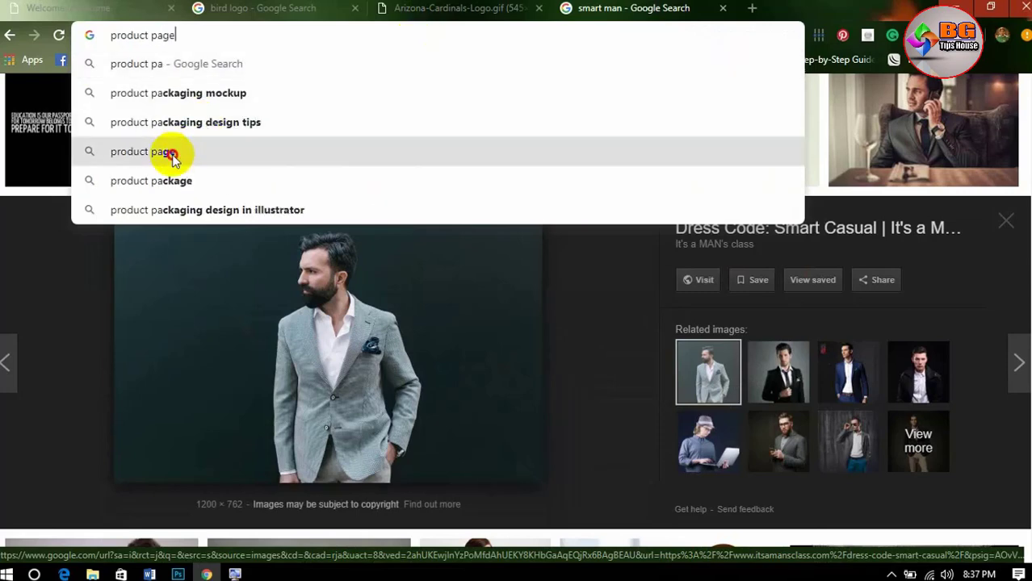
{"action": "left_click", "coordinate": [170, 153]}
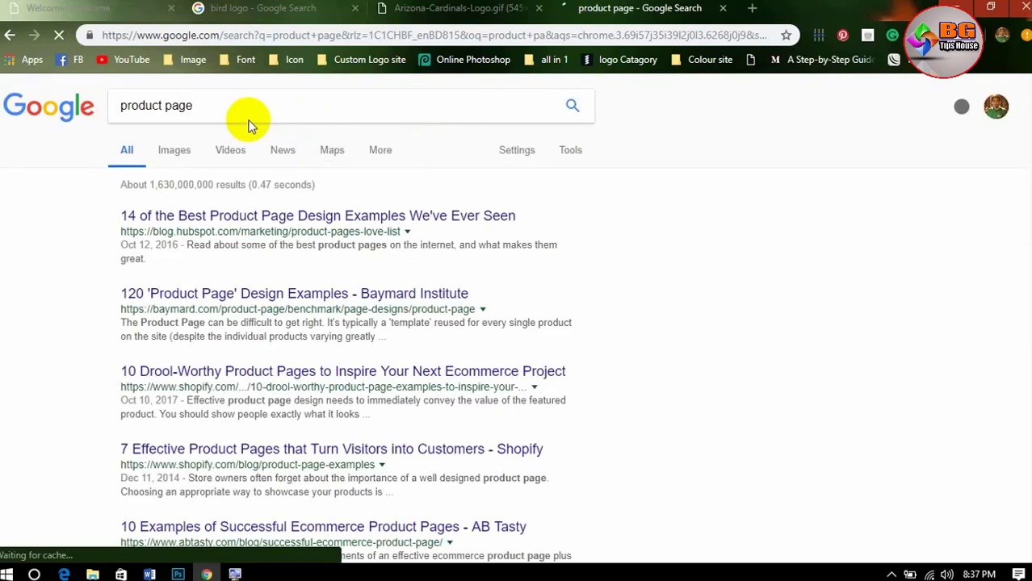
Change the Google search query to "product package" and run the search.
{"action": "left_click", "coordinate": [226, 115]}
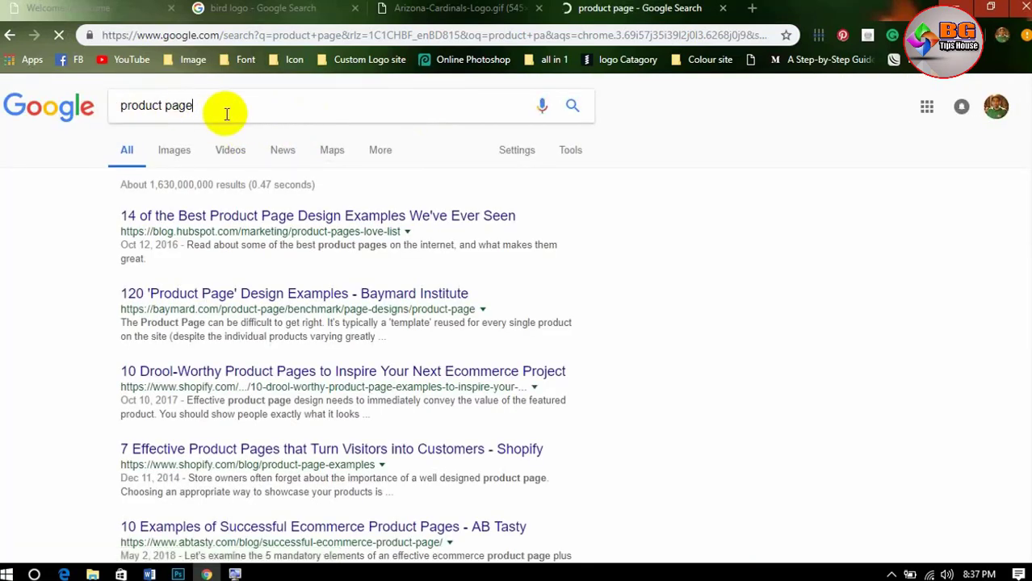
{"action": "key", "text": "BackSpace"}
{"action": "key", "text": "BackSpace"}
{"action": "key", "text": "BackSpace"}
{"action": "key", "text": "BackSpace"}
{"action": "type", "text": "pak"}
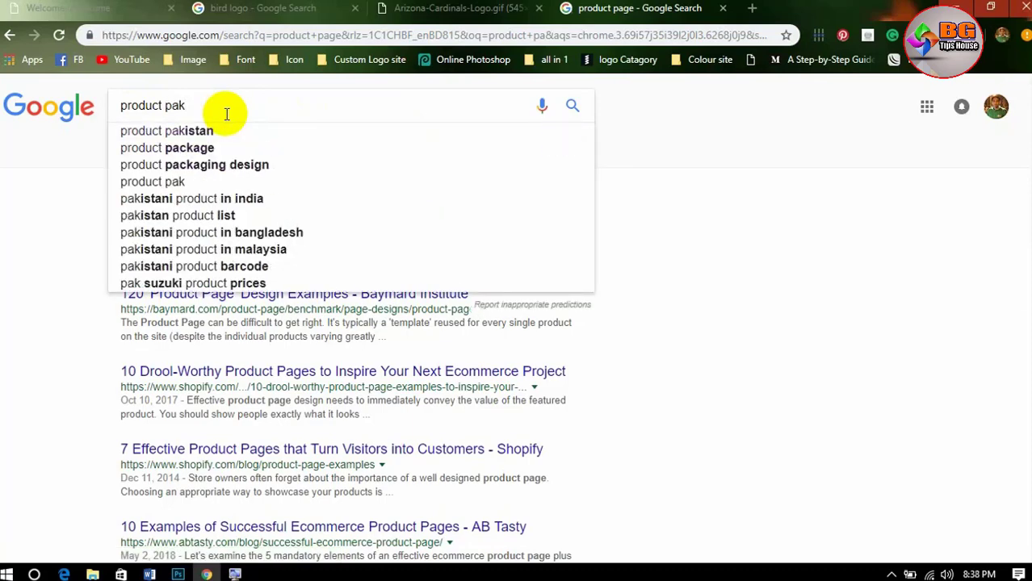
{"action": "left_click", "coordinate": [198, 146]}
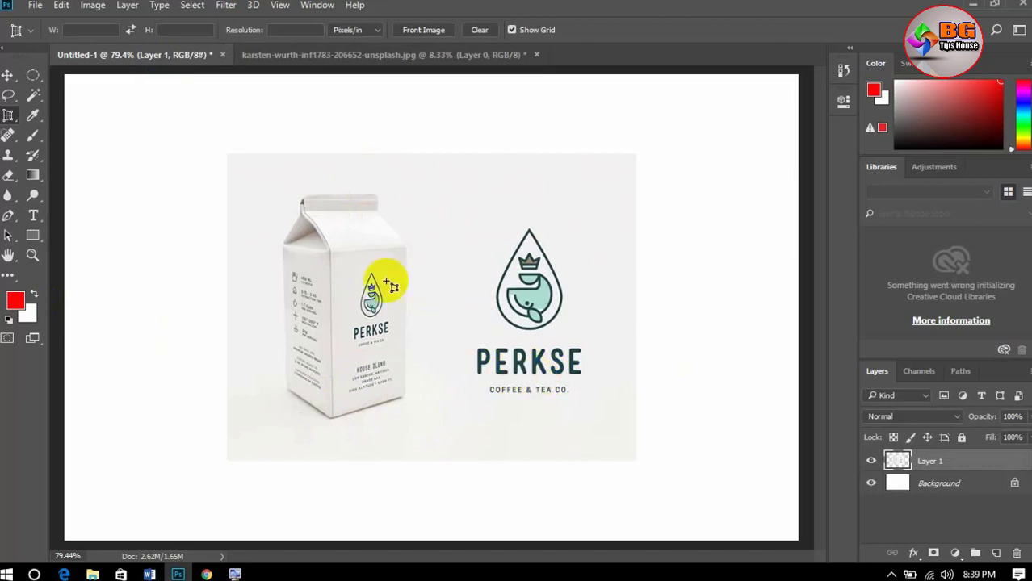
Perspective-crop the PERKSE carton's front face by marking its four corners and apply the crop.
{"action": "left_click", "coordinate": [331, 254]}
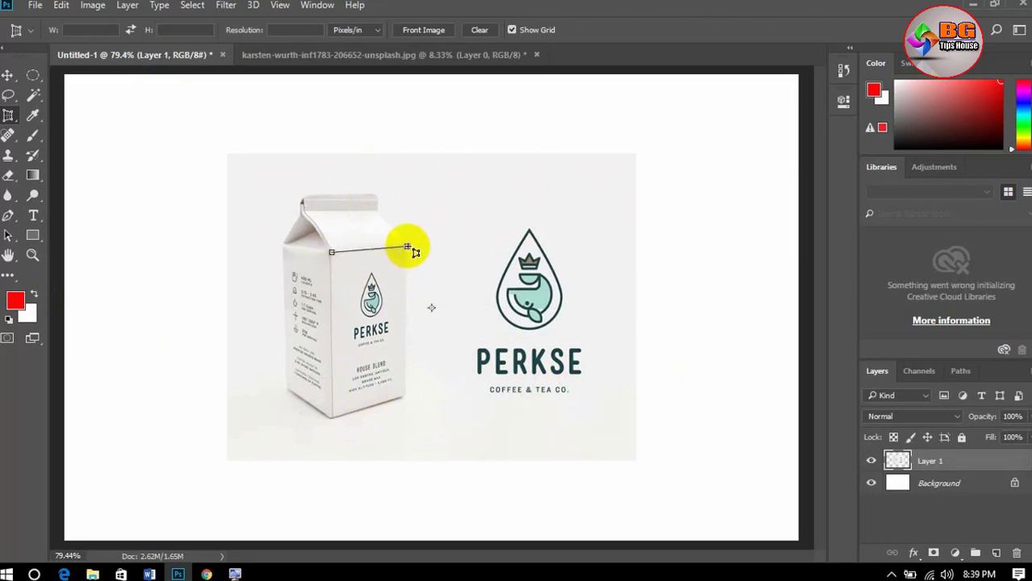
{"action": "left_click", "coordinate": [406, 246]}
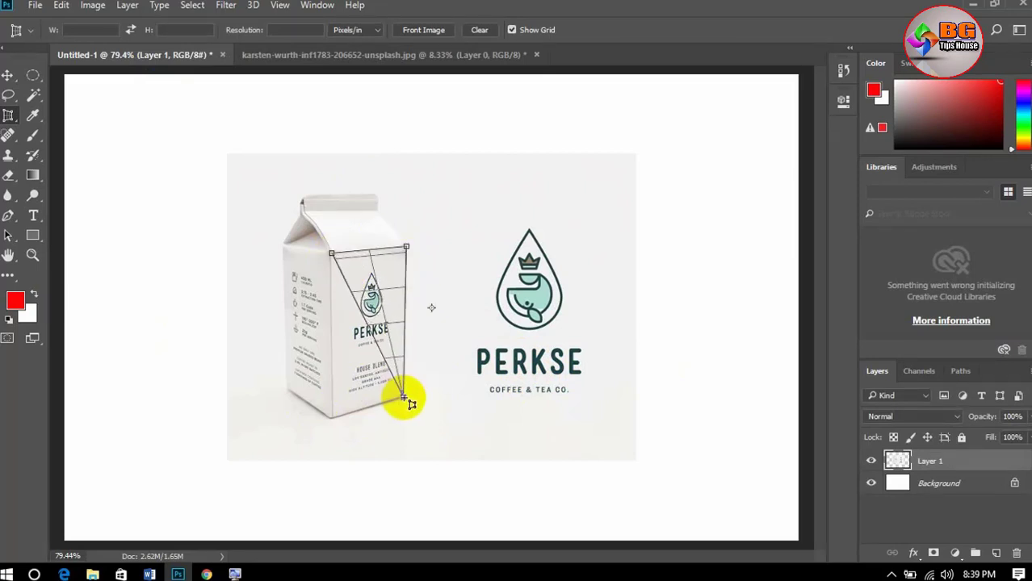
{"action": "left_click", "coordinate": [404, 397]}
{"action": "left_click", "coordinate": [331, 418]}
{"action": "left_click", "coordinate": [332, 419]}
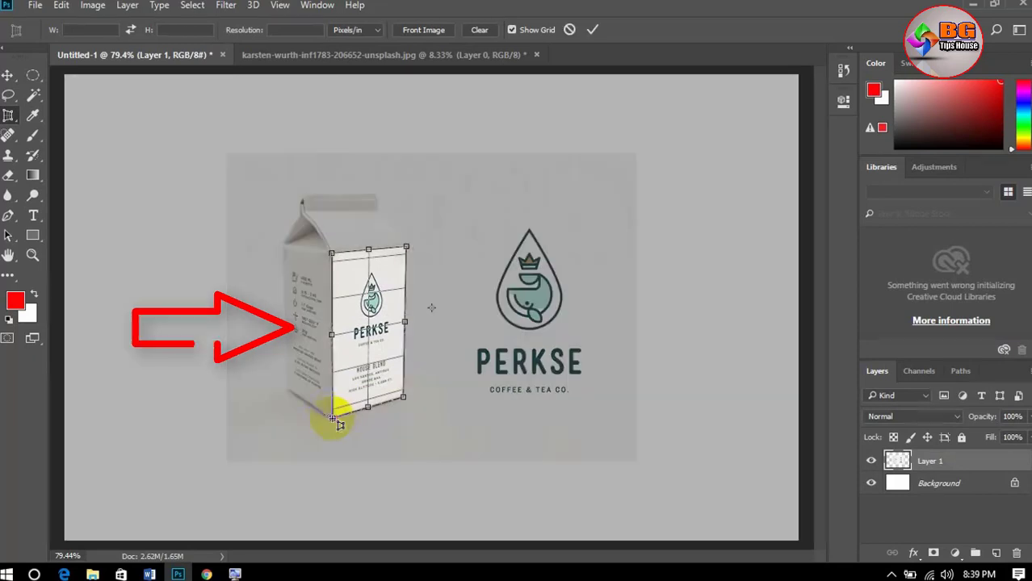
{"action": "key", "text": "Return"}
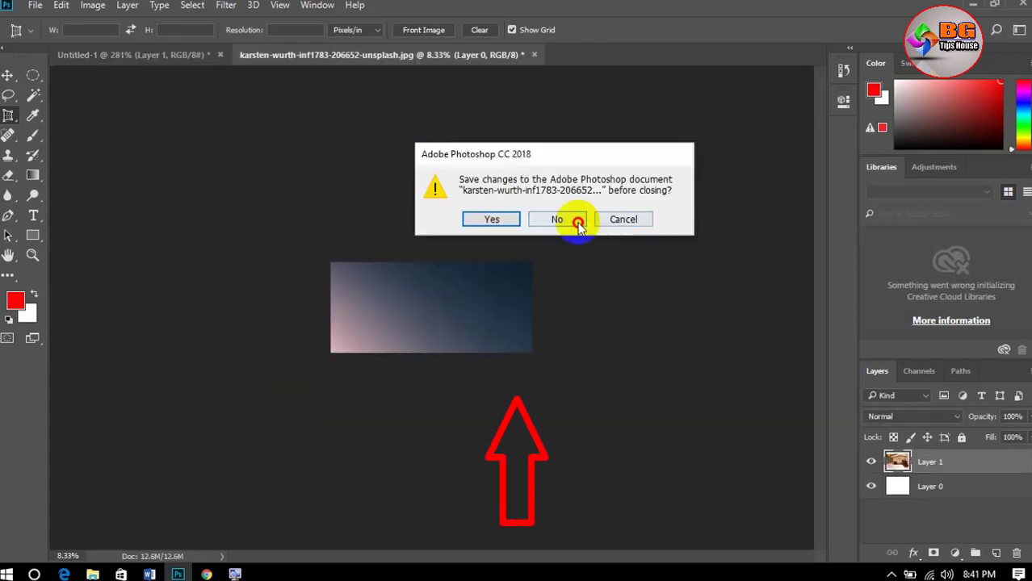
Close the open images without saving their changes and open goldfish_l3 from the Manupulate folder.
{"action": "left_click", "coordinate": [578, 223]}
{"action": "right_click", "coordinate": [10, 117]}
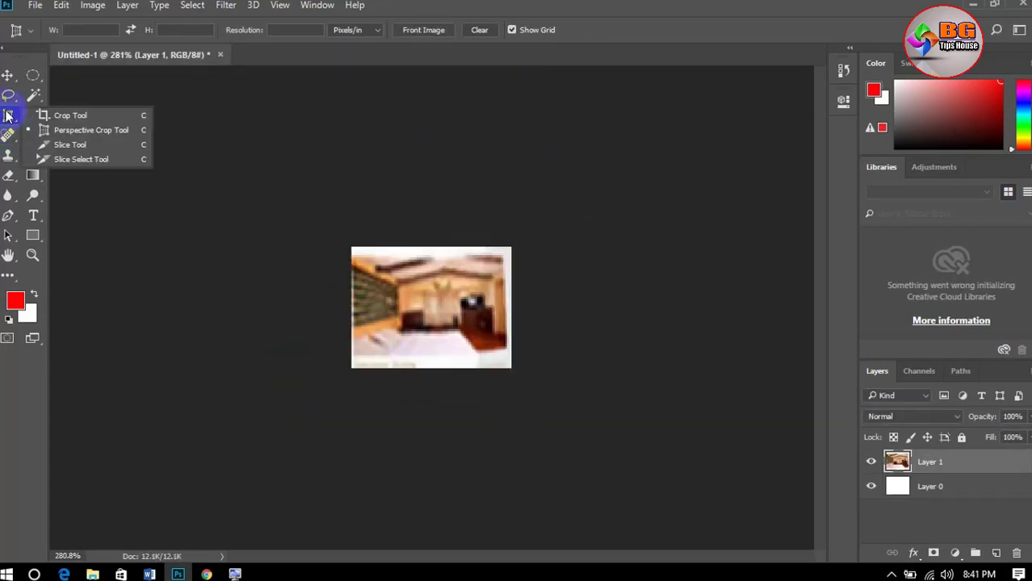
{"action": "left_click", "coordinate": [61, 147]}
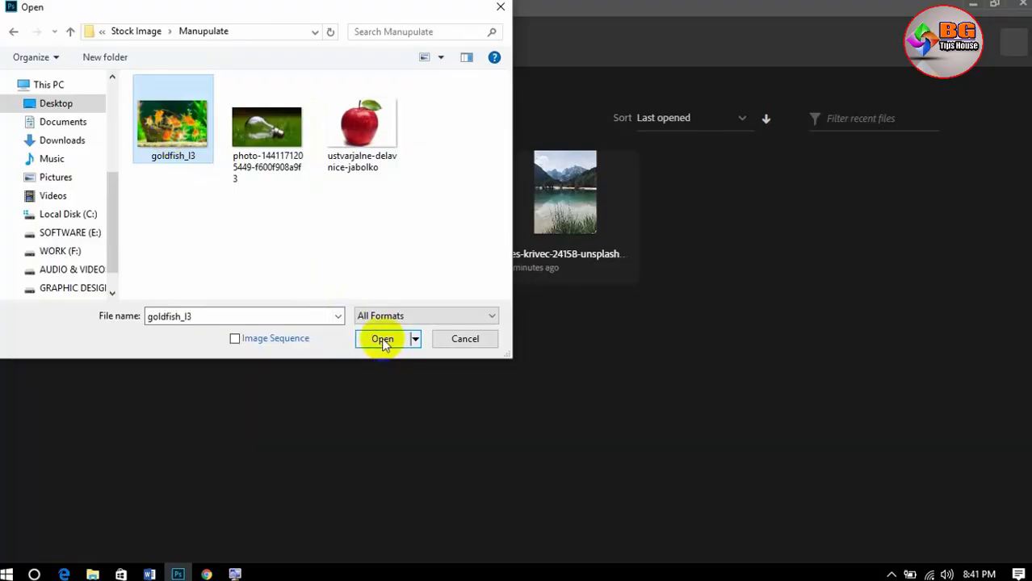
{"action": "left_click", "coordinate": [382, 339]}
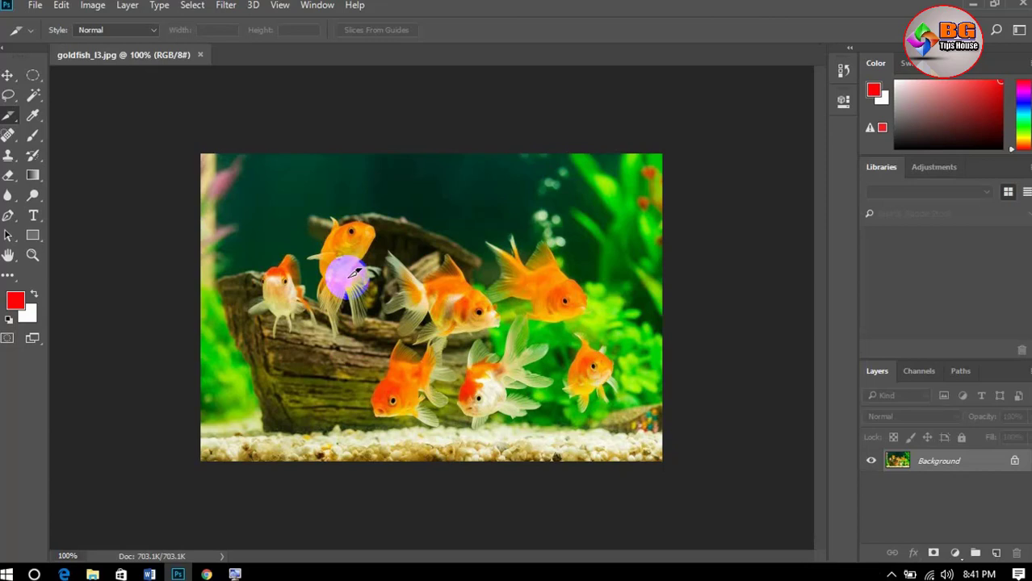
Draw a separate slice around each of the seven goldfish in the image with the Slice Tool.
{"action": "right_click", "coordinate": [5, 118]}
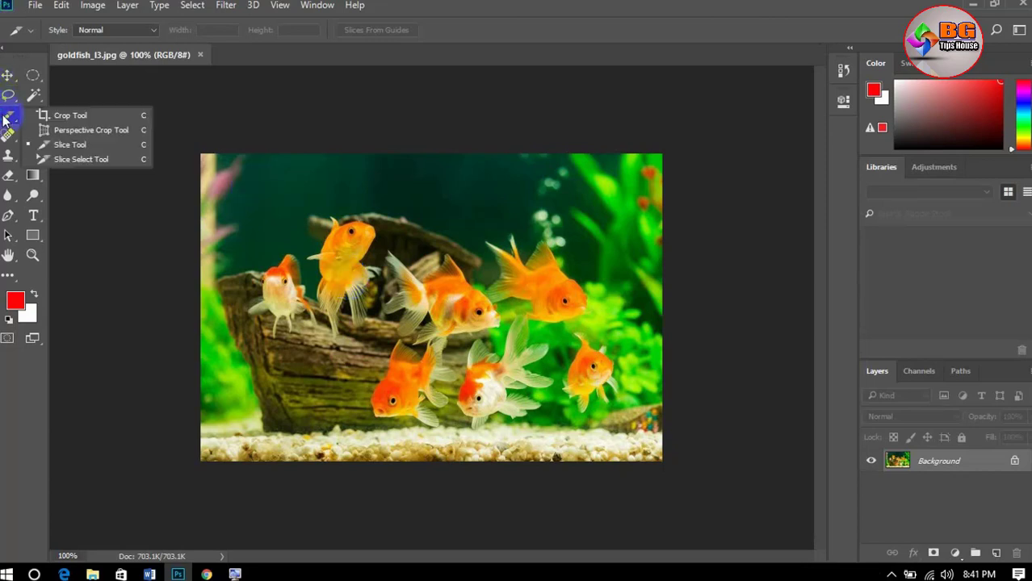
{"action": "left_click", "coordinate": [55, 146]}
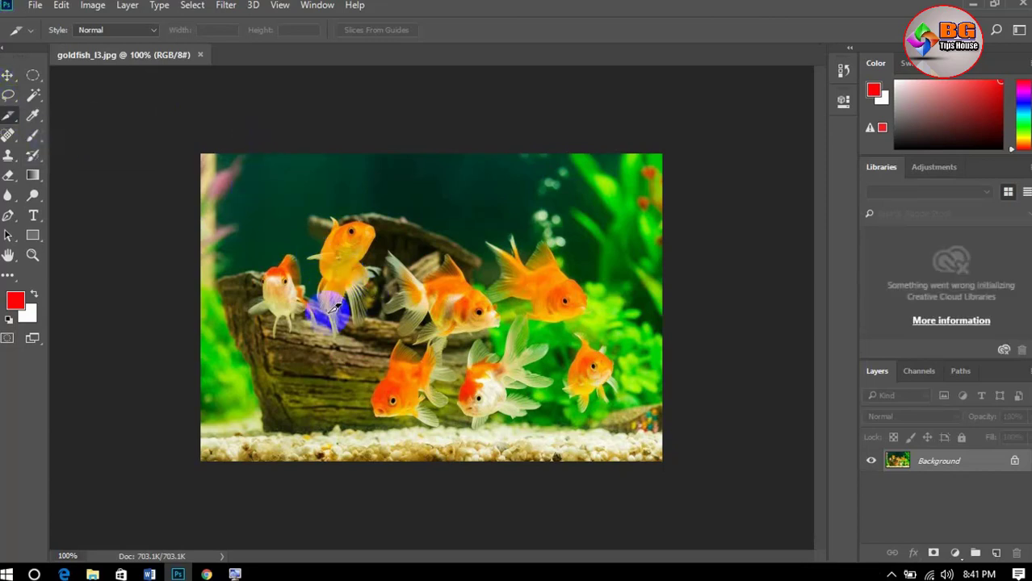
{"action": "left_click_drag", "start_coordinate": [244, 249], "coordinate": [309, 331]}
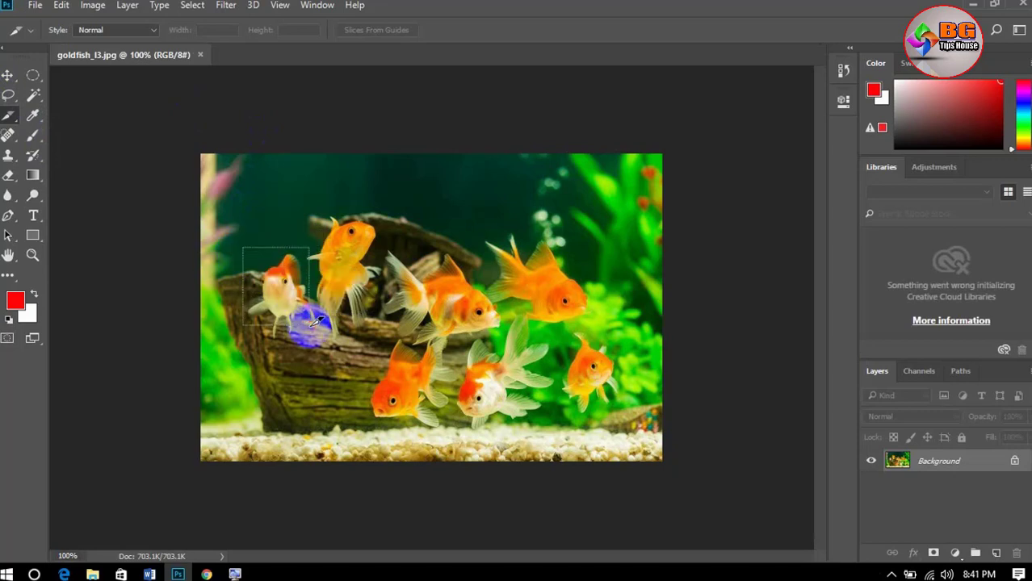
{"action": "left_click_drag", "start_coordinate": [310, 216], "coordinate": [386, 321]}
{"action": "left_click_drag", "start_coordinate": [389, 237], "coordinate": [503, 345]}
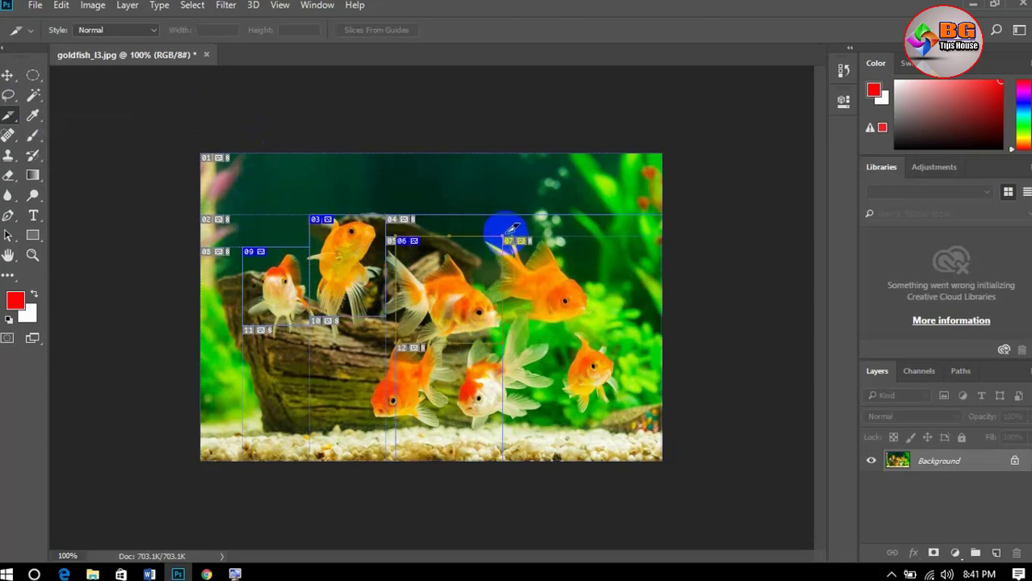
{"action": "left_click_drag", "start_coordinate": [503, 237], "coordinate": [597, 332]}
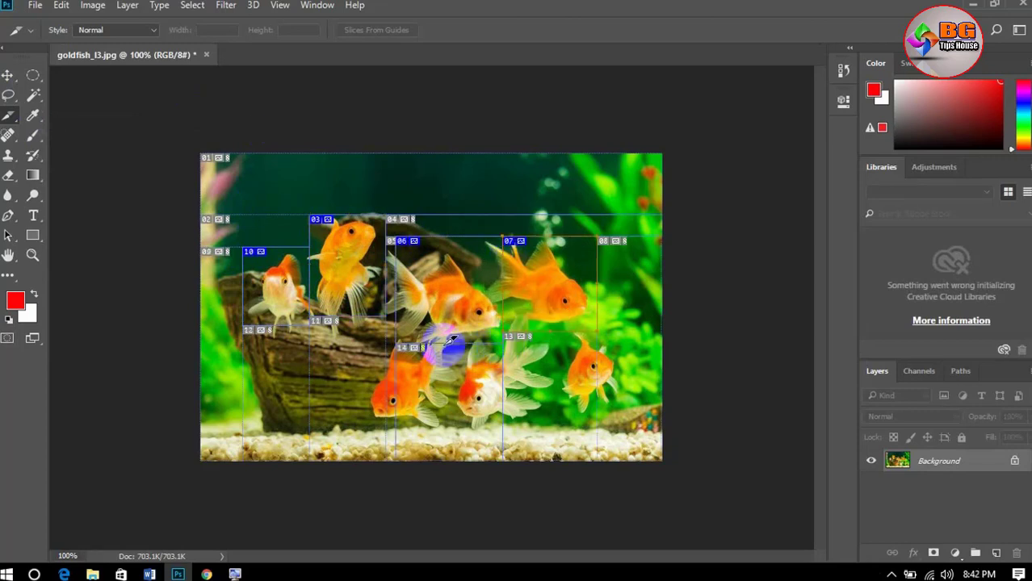
{"action": "left_click_drag", "start_coordinate": [561, 347], "coordinate": [638, 418]}
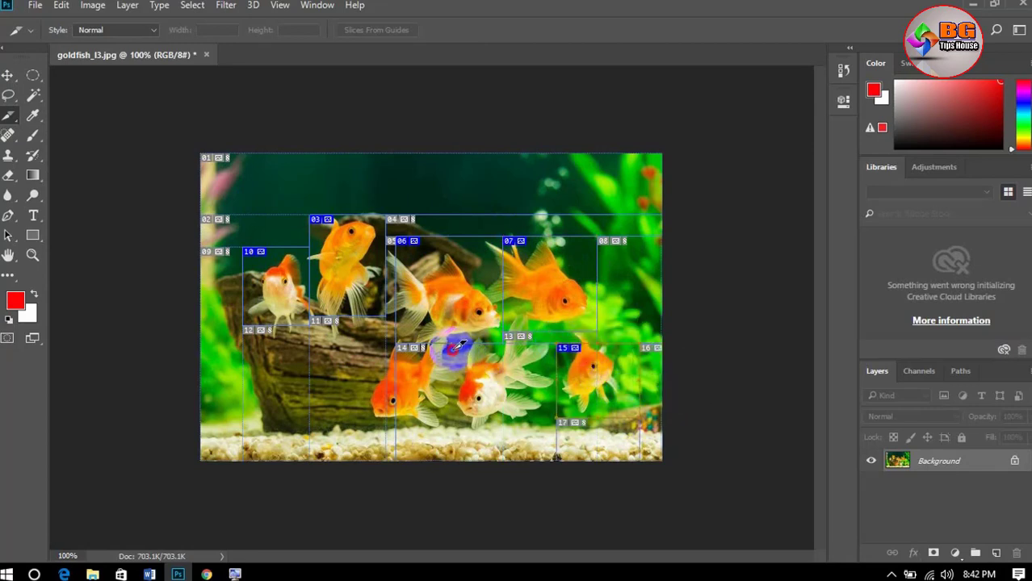
{"action": "left_click_drag", "start_coordinate": [452, 347], "coordinate": [532, 418]}
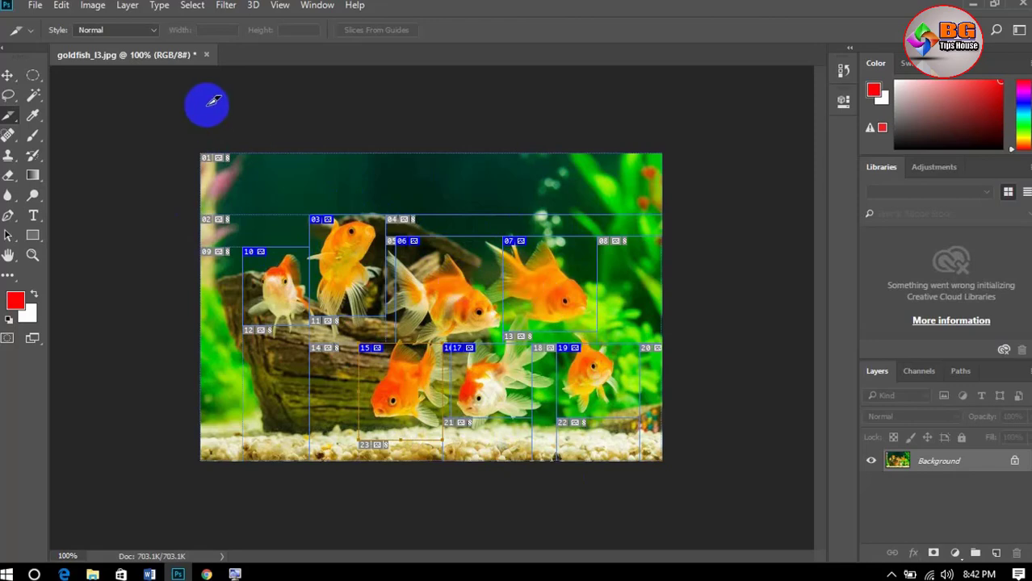
Save the sliced image on the Desktop as a JPEG named goldfish_l3 with quality 8 and the Baseline ("Standard") format.
{"action": "left_click", "coordinate": [36, 5]}
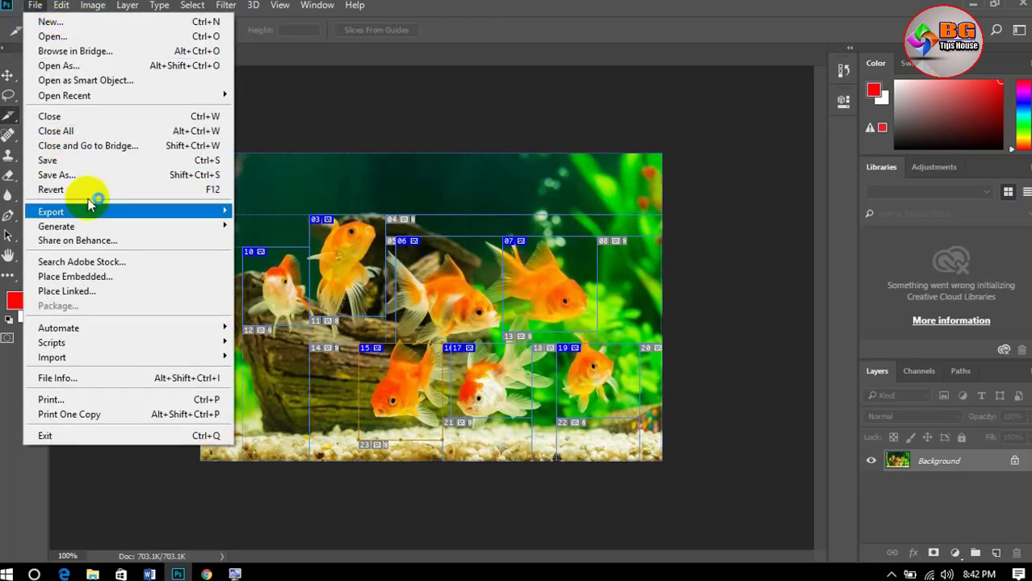
{"action": "left_click", "coordinate": [174, 173]}
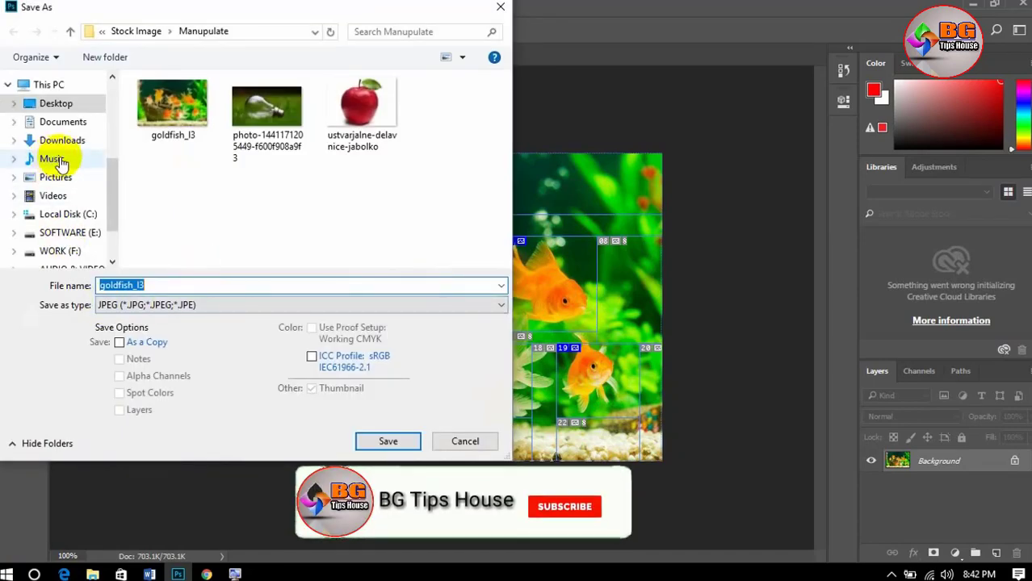
{"action": "left_click", "coordinate": [55, 105]}
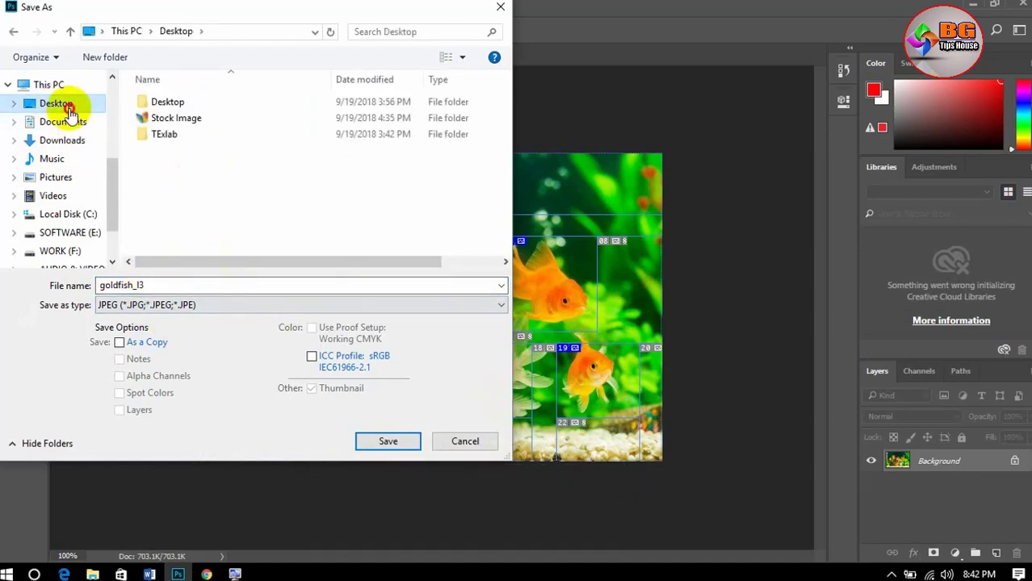
{"action": "left_click", "coordinate": [386, 439]}
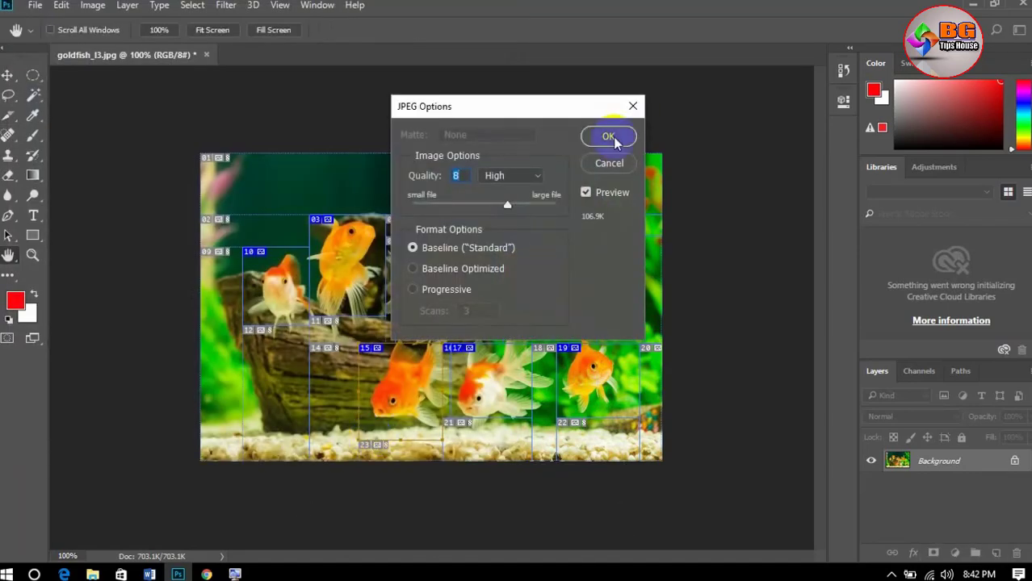
{"action": "left_click", "coordinate": [612, 137]}
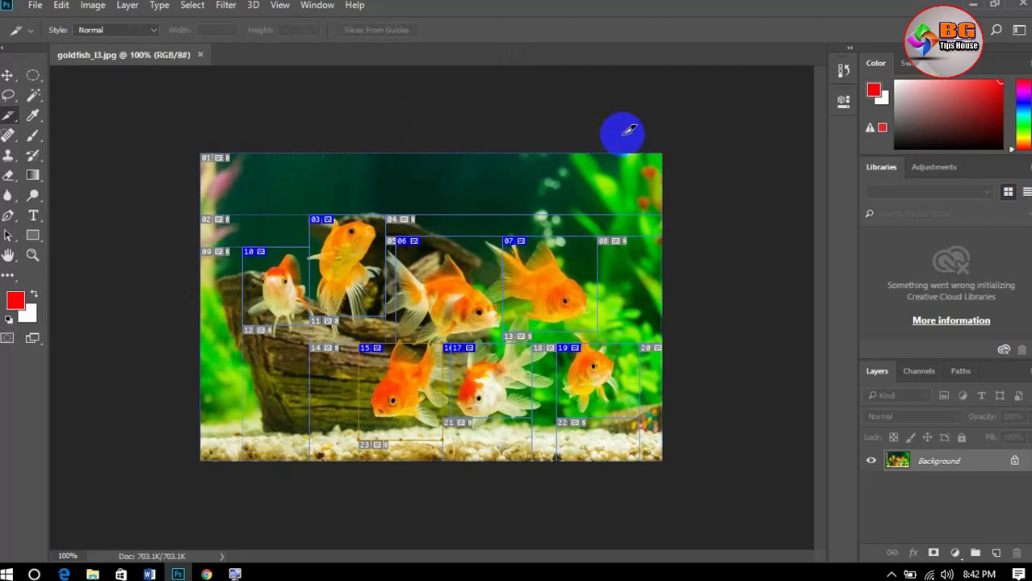
Export all slices of the goldfish image for the web as JPEG High, images only, to the Desktop as goldfish_l3.
{"action": "left_click", "coordinate": [33, 7]}
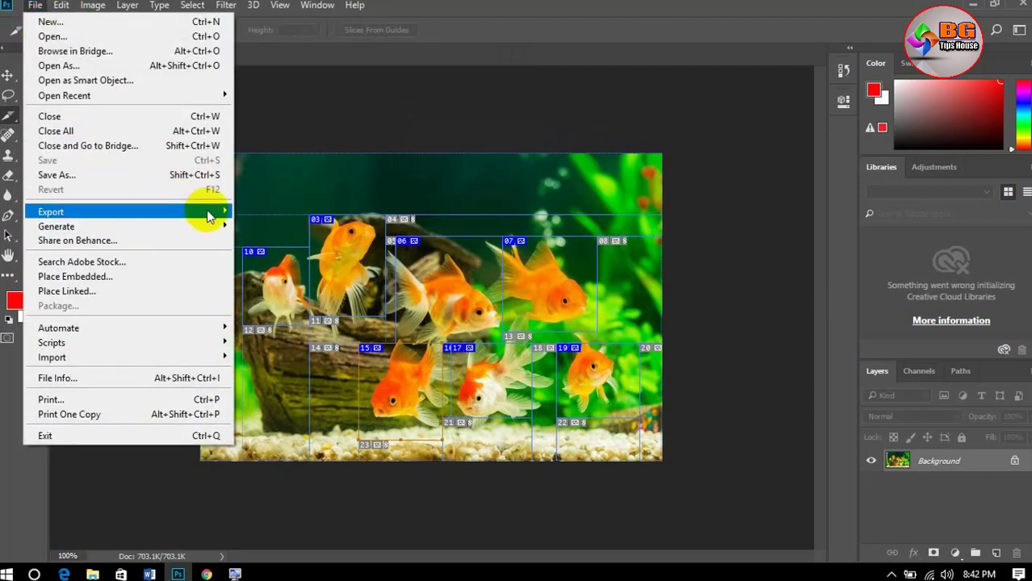
{"action": "mouse_move", "coordinate": [207, 217]}
{"action": "left_click", "coordinate": [306, 273]}
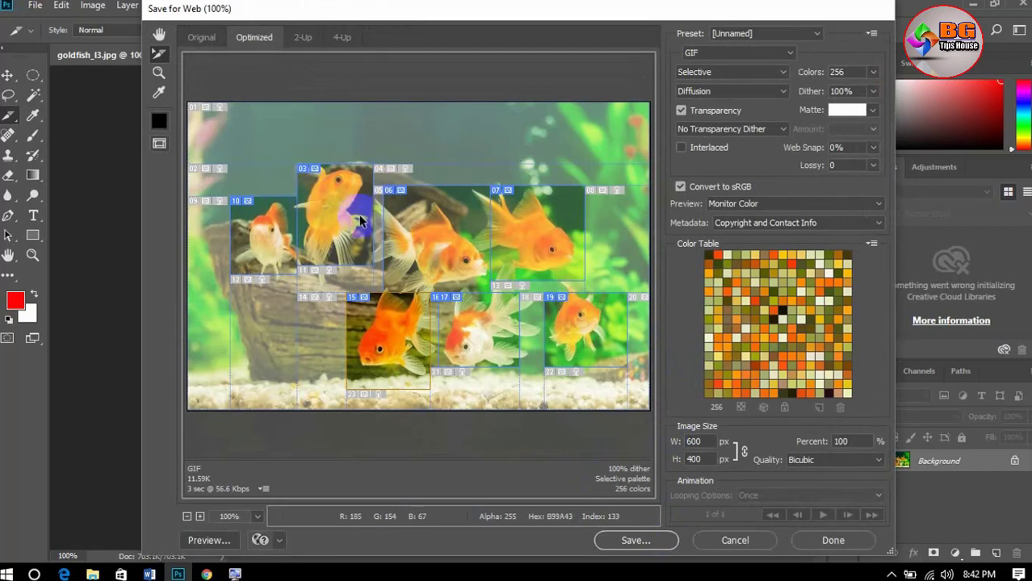
{"action": "left_click", "coordinate": [706, 57]}
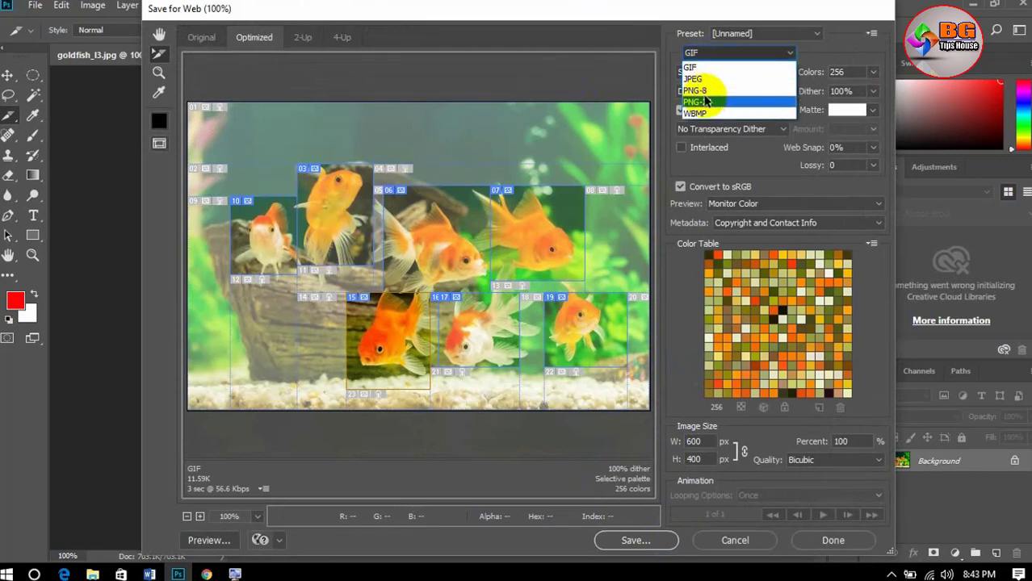
{"action": "left_click", "coordinate": [708, 80]}
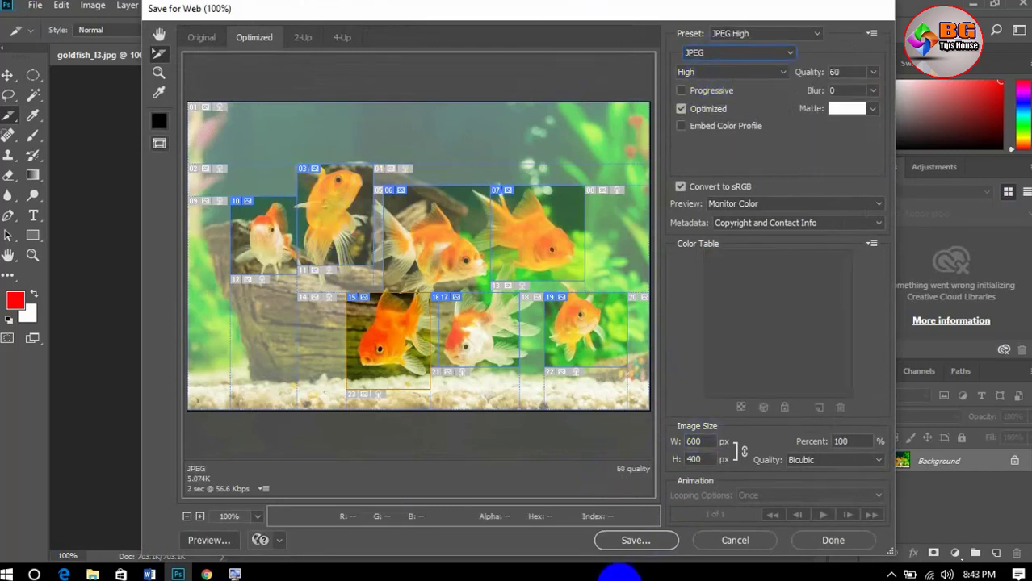
{"action": "left_click", "coordinate": [644, 548]}
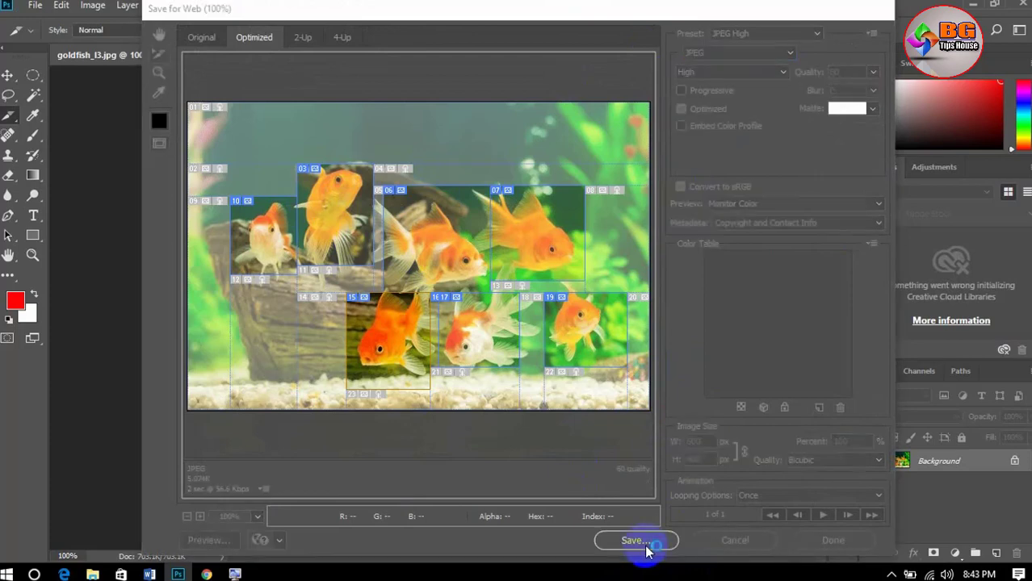
{"action": "left_click", "coordinate": [188, 138]}
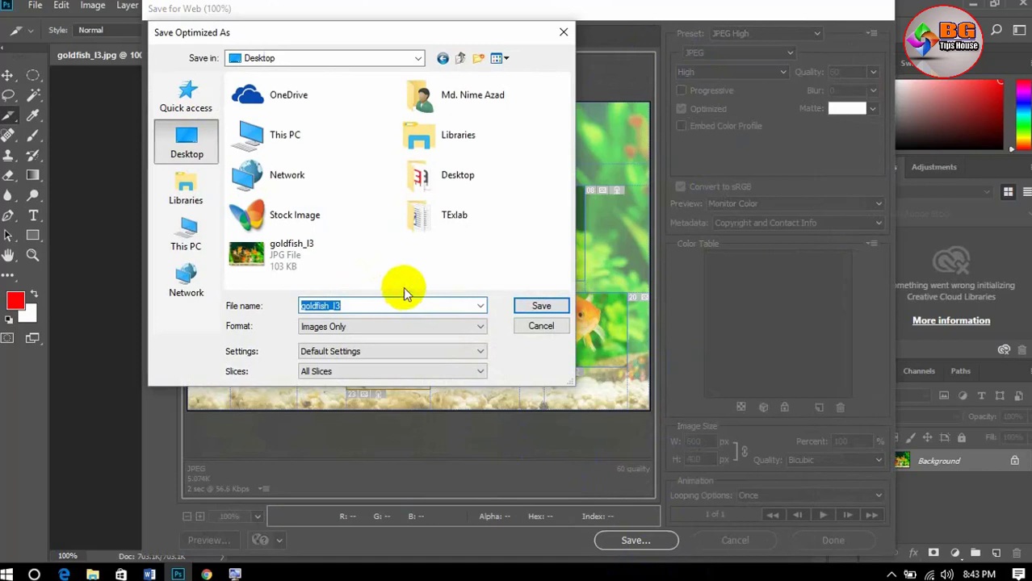
{"action": "left_click", "coordinate": [551, 306]}
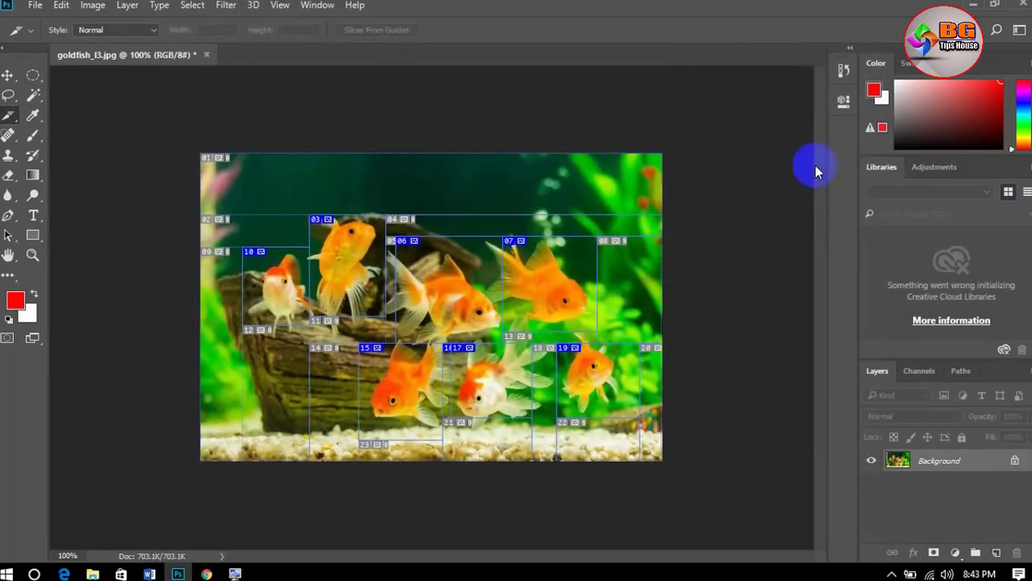
Minimize the open windows to show the desktop and move the exported images folder to an empty area.
{"action": "left_click", "coordinate": [977, 4]}
{"action": "left_click", "coordinate": [939, 4]}
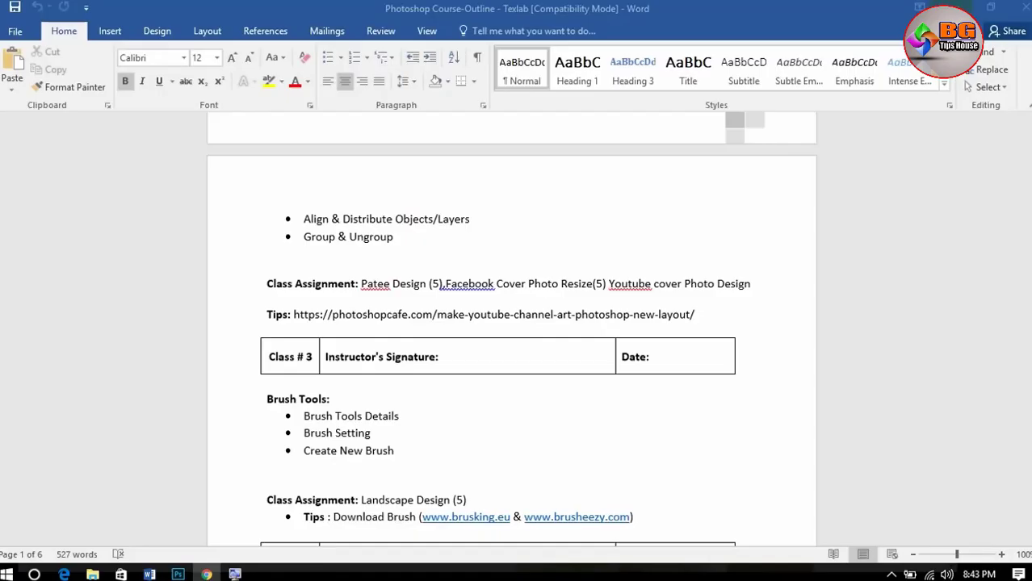
{"action": "left_click", "coordinate": [953, 6]}
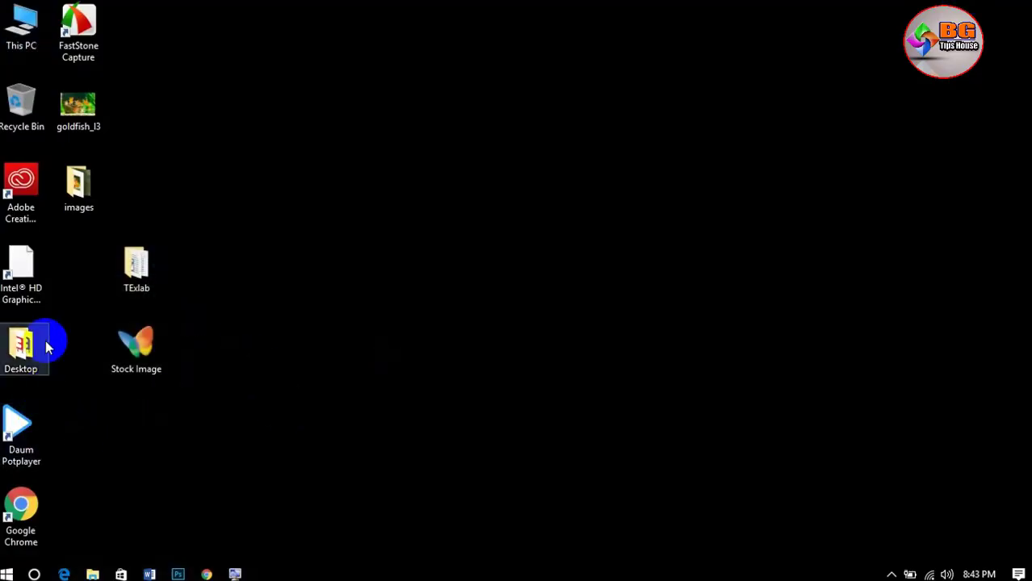
{"action": "left_click_drag", "start_coordinate": [81, 169], "coordinate": [428, 167]}
{"action": "left_click", "coordinate": [428, 307]}
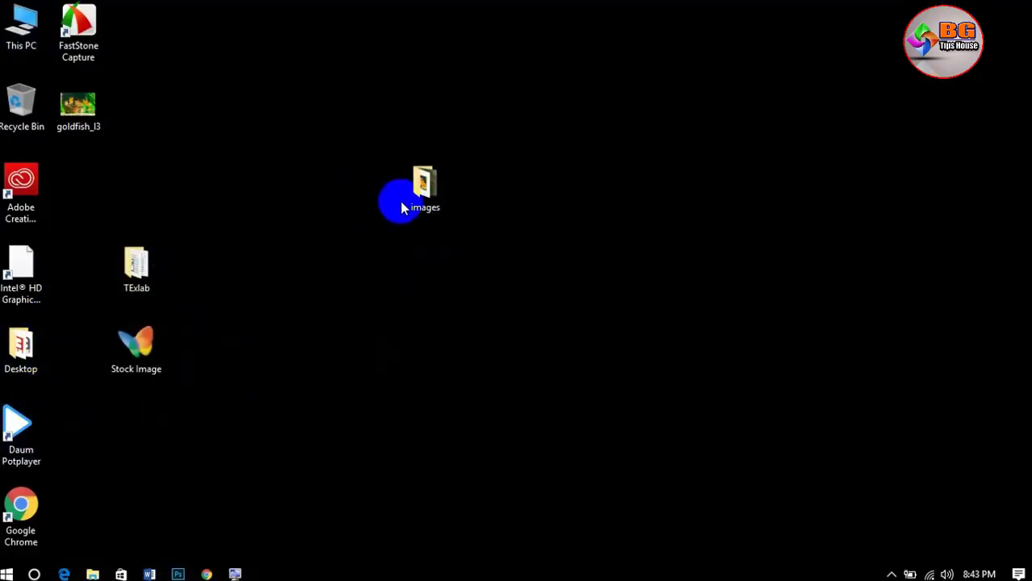
{"action": "left_click_drag", "start_coordinate": [364, 137], "coordinate": [607, 306]}
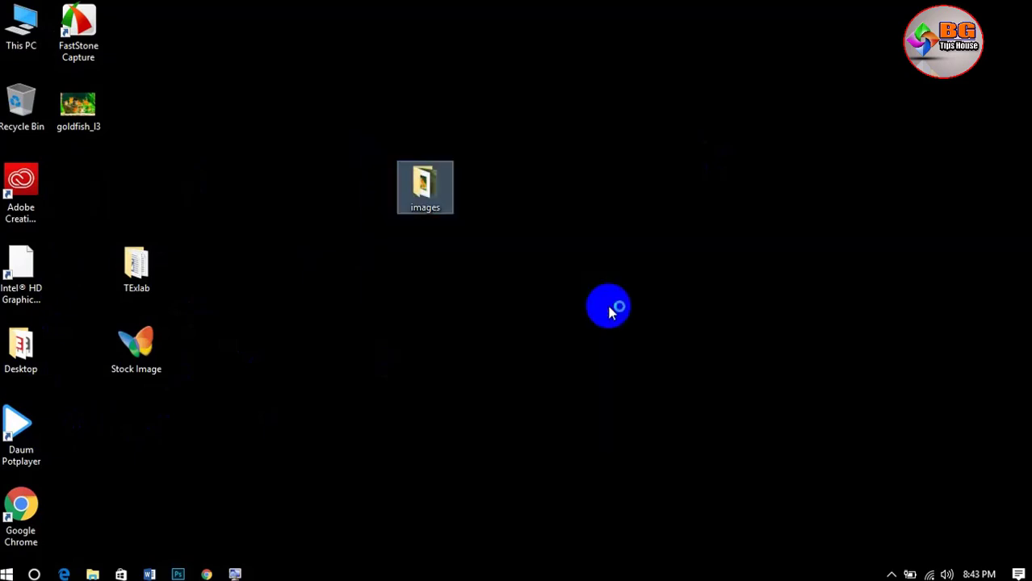
Open the images folder on the desktop and view the exported slice goldfish_l3_03.
{"action": "left_click", "coordinate": [234, 573]}
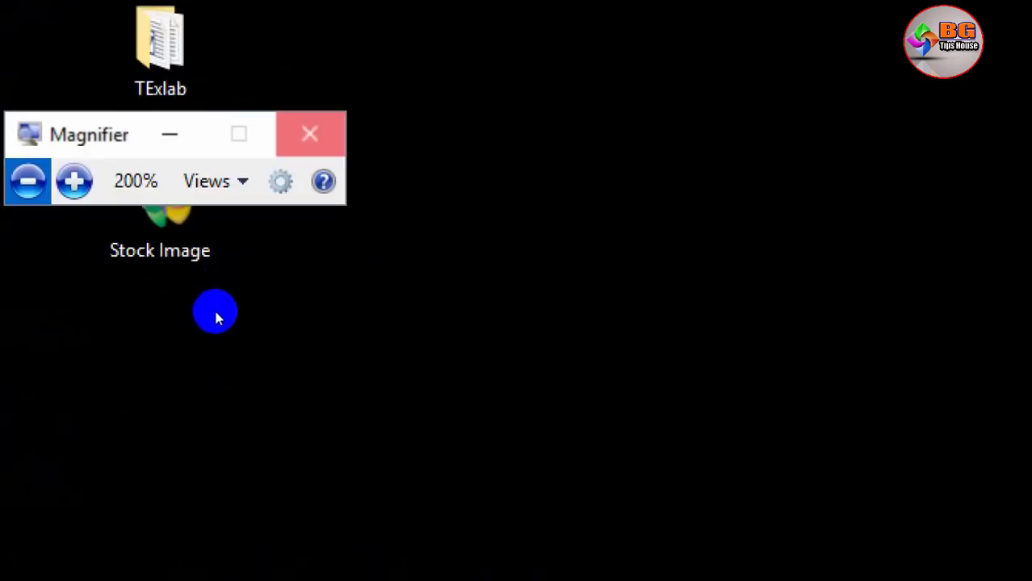
{"action": "key", "text": "super+Escape"}
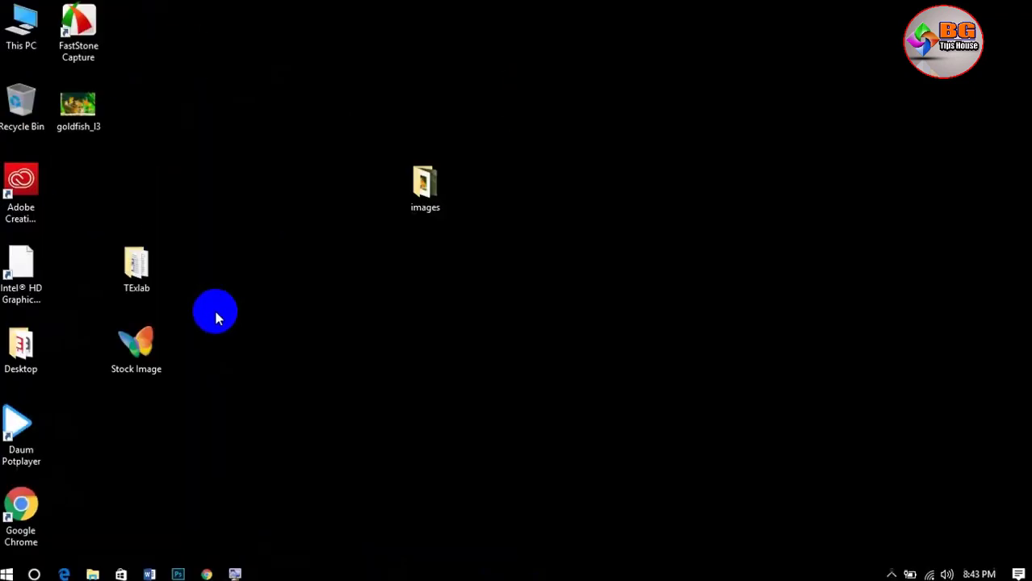
{"action": "left_click", "coordinate": [409, 206]}
{"action": "double_click", "coordinate": [412, 194]}
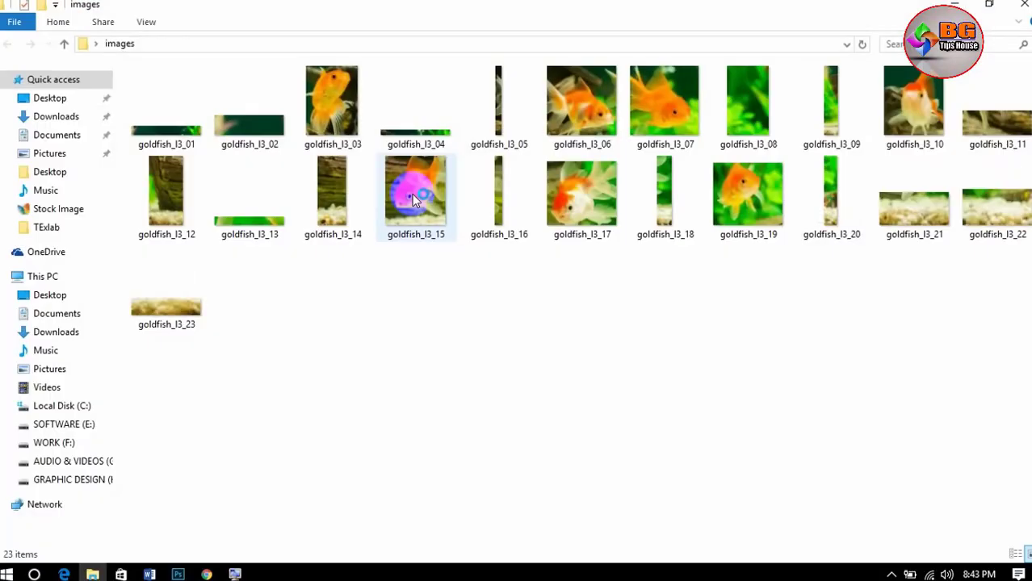
{"action": "left_click", "coordinate": [325, 105]}
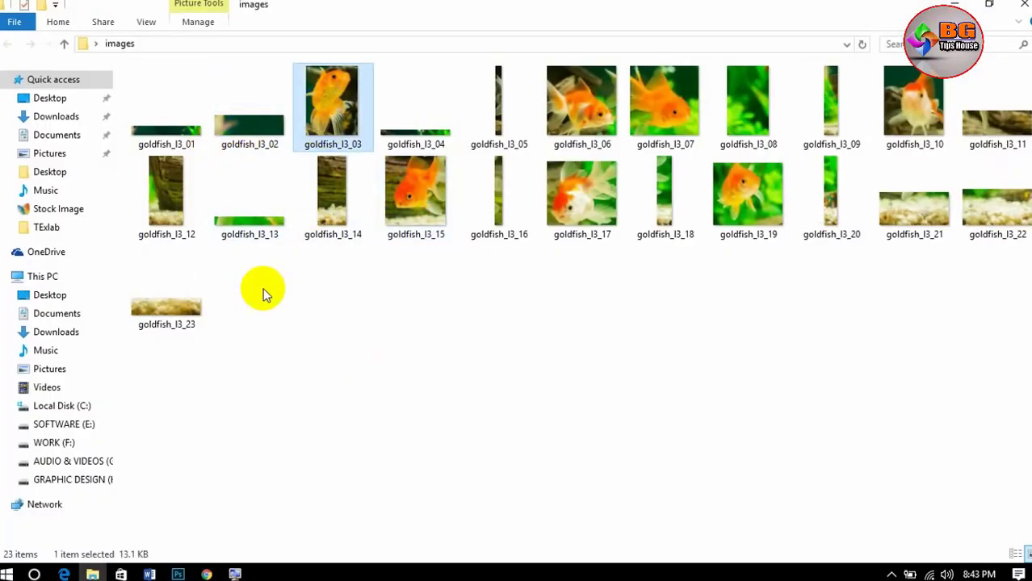
{"action": "key", "text": "Return"}
{"action": "key", "text": "Return"}
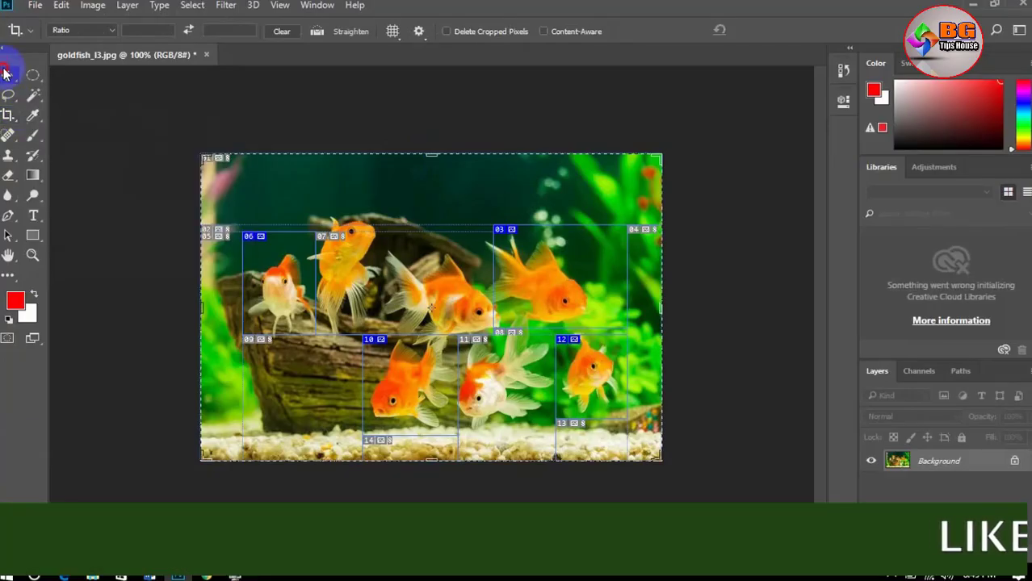
Close goldfish_l3.jpg in Photoshop without saving its changes and reopen it from the recent files.
{"action": "left_click", "coordinate": [7, 74]}
{"action": "left_click", "coordinate": [206, 54]}
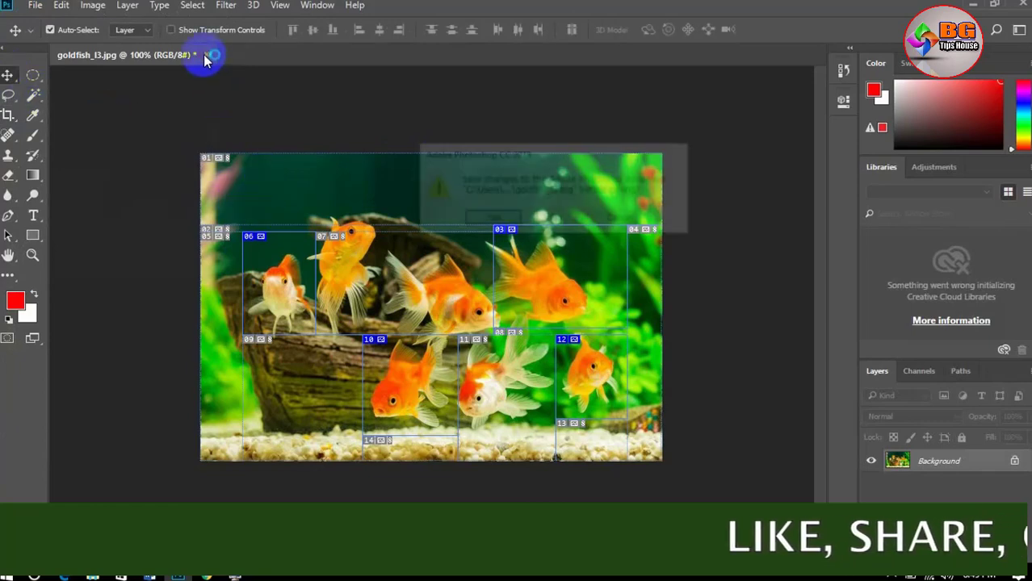
{"action": "left_click", "coordinate": [557, 215]}
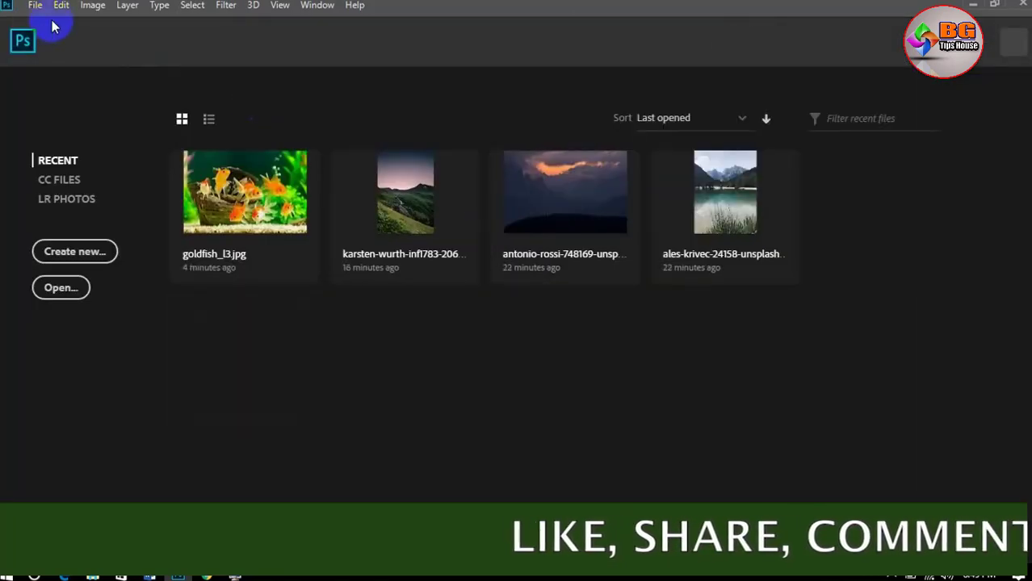
{"action": "left_click", "coordinate": [235, 175]}
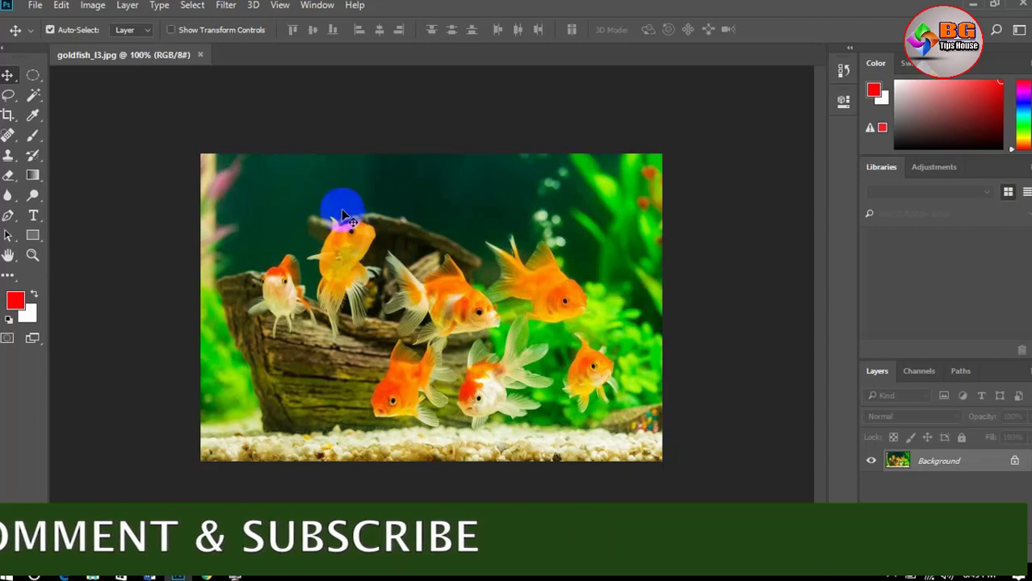
Sample the orange of the upright goldfish as the foreground colour with the Eyedropper Tool, and switch to the Move Tool.
{"action": "left_click", "coordinate": [34, 116]}
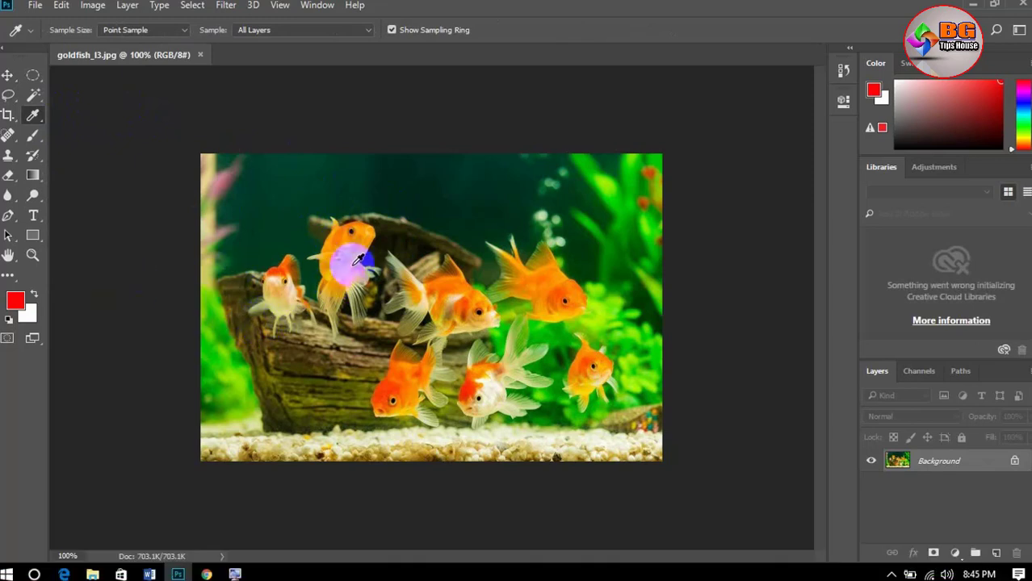
{"action": "left_click", "coordinate": [344, 234]}
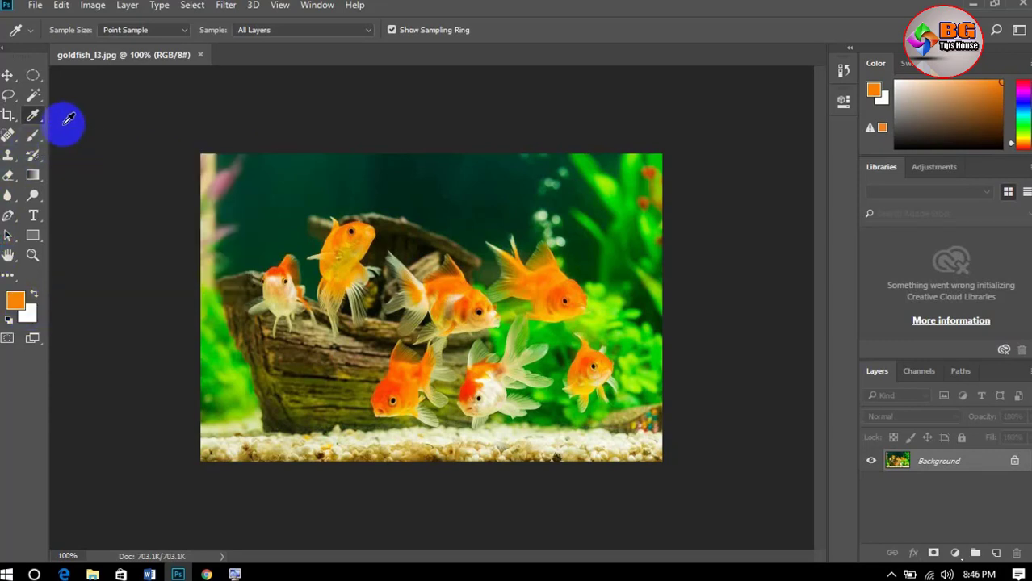
{"action": "key", "text": "v"}
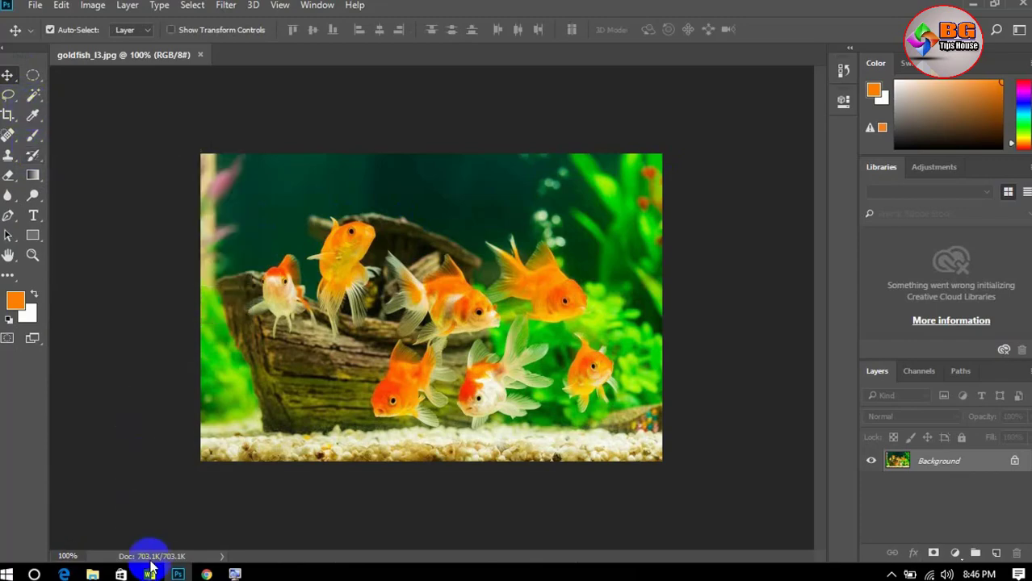
{"action": "left_click", "coordinate": [179, 575]}
{"action": "left_click", "coordinate": [179, 573]}
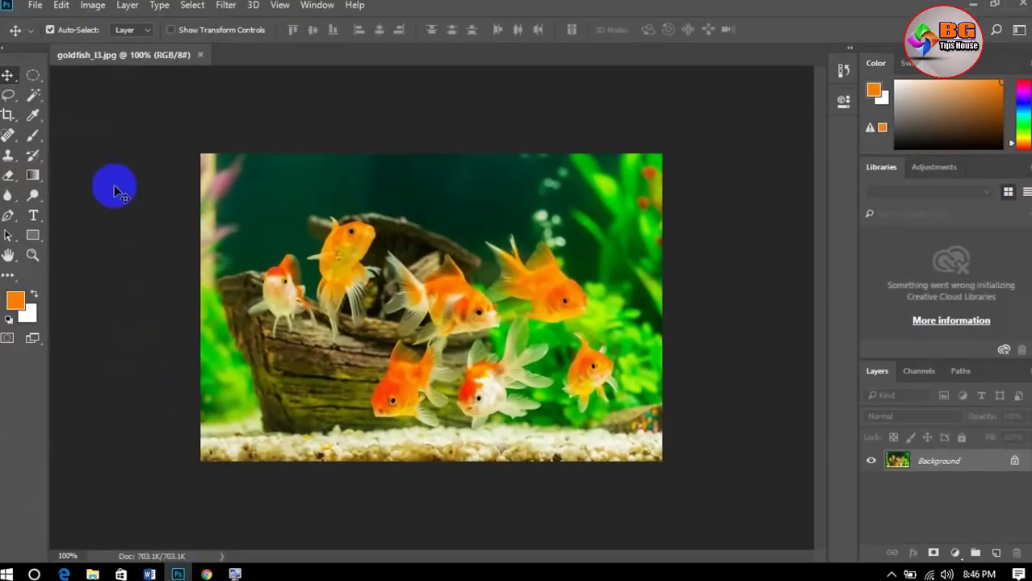
{"action": "left_click", "coordinate": [10, 75]}
{"action": "left_click_drag", "start_coordinate": [357, 272], "coordinate": [375, 329]}
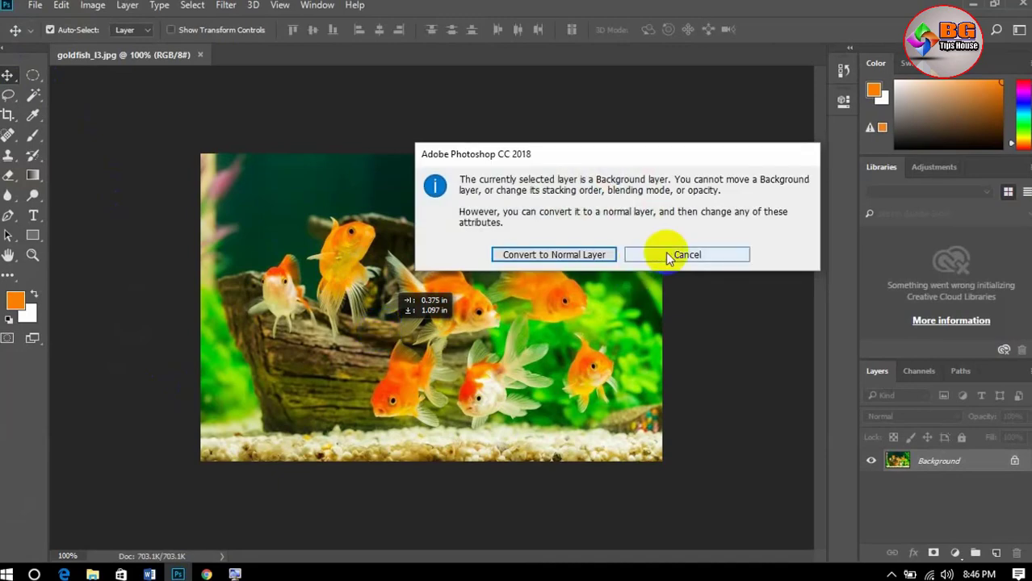
{"action": "left_click", "coordinate": [665, 252]}
Close the goldfish image and create a new document from the Default Photoshop Size photo preset, 7 x 5 inches at 300 ppi.
{"action": "left_click", "coordinate": [200, 55]}
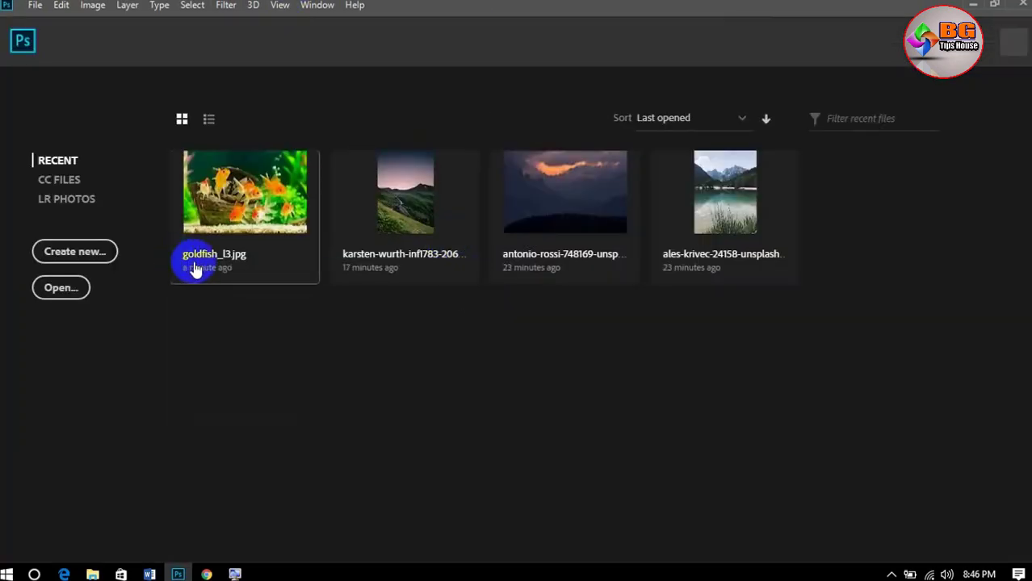
{"action": "left_click", "coordinate": [35, 5]}
{"action": "left_click", "coordinate": [53, 20]}
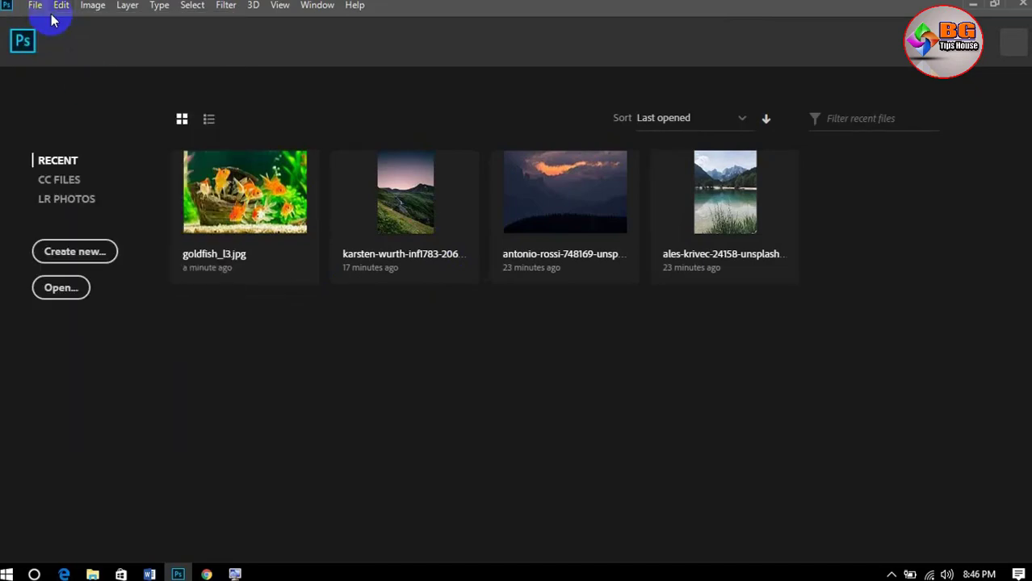
{"action": "left_click", "coordinate": [34, 5]}
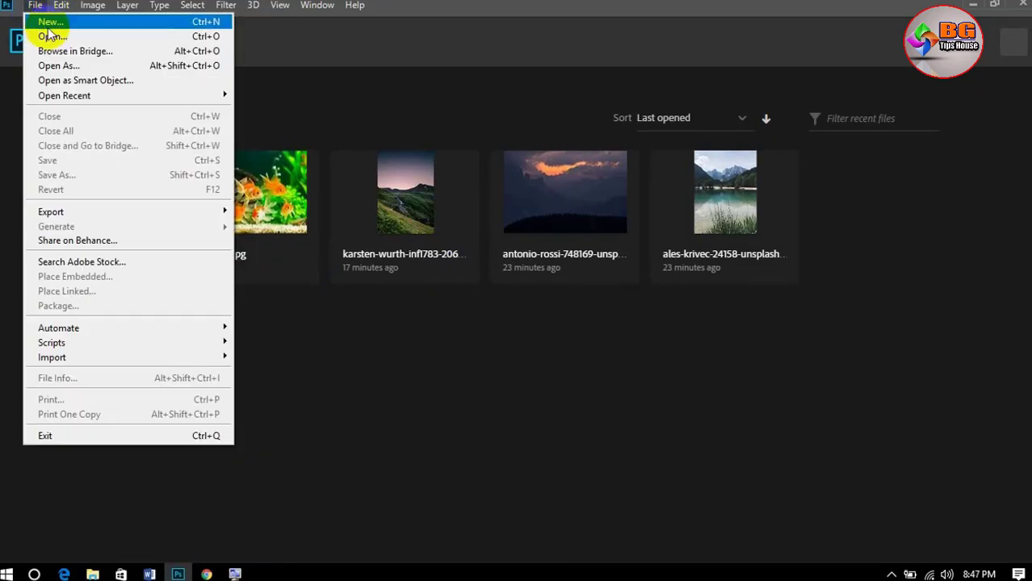
{"action": "left_click", "coordinate": [49, 24]}
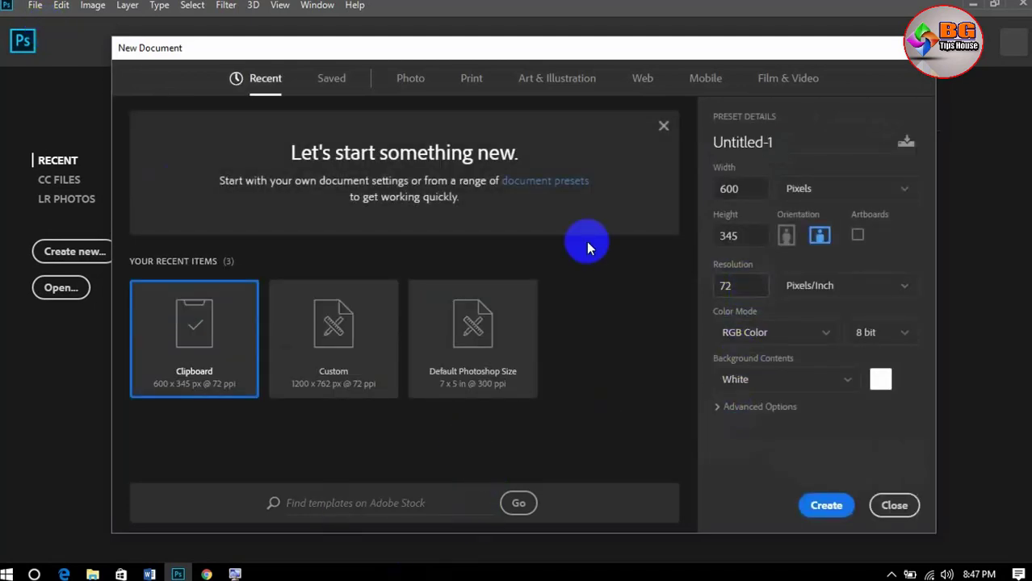
{"action": "left_click", "coordinate": [417, 82]}
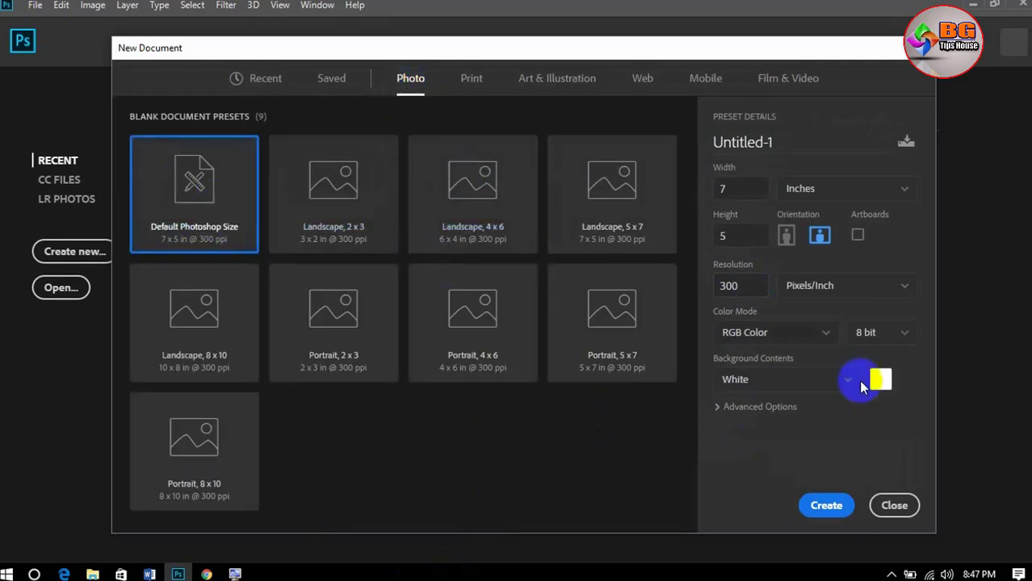
{"action": "left_click", "coordinate": [854, 503]}
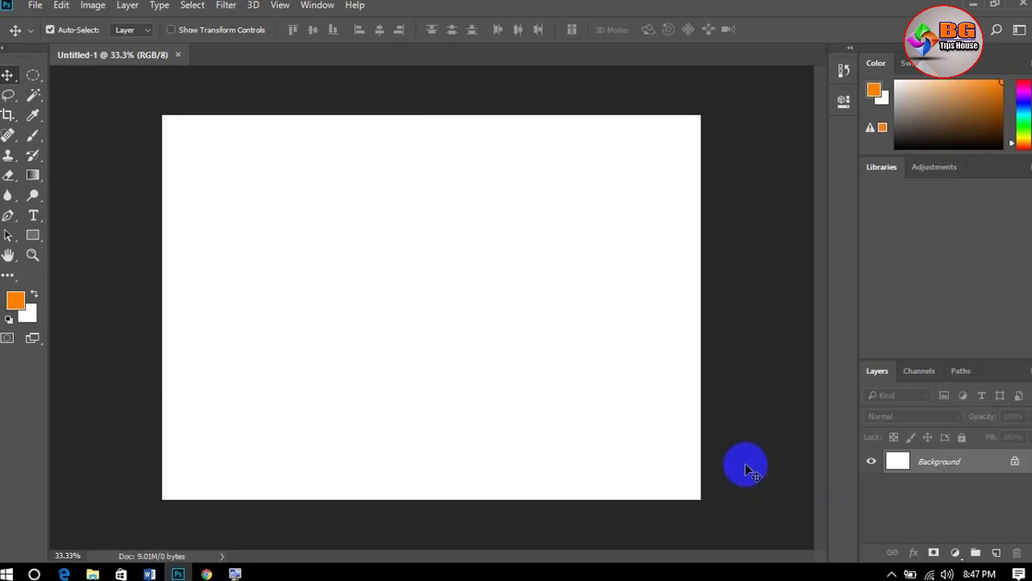
{"action": "left_click_drag", "start_coordinate": [425, 336], "coordinate": [412, 321]}
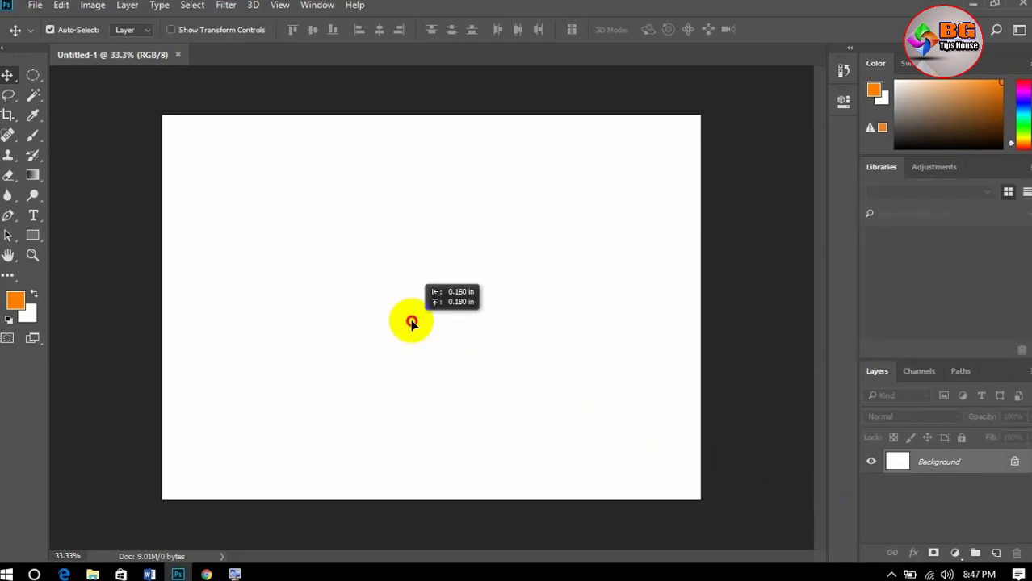
{"action": "left_click", "coordinate": [674, 257]}
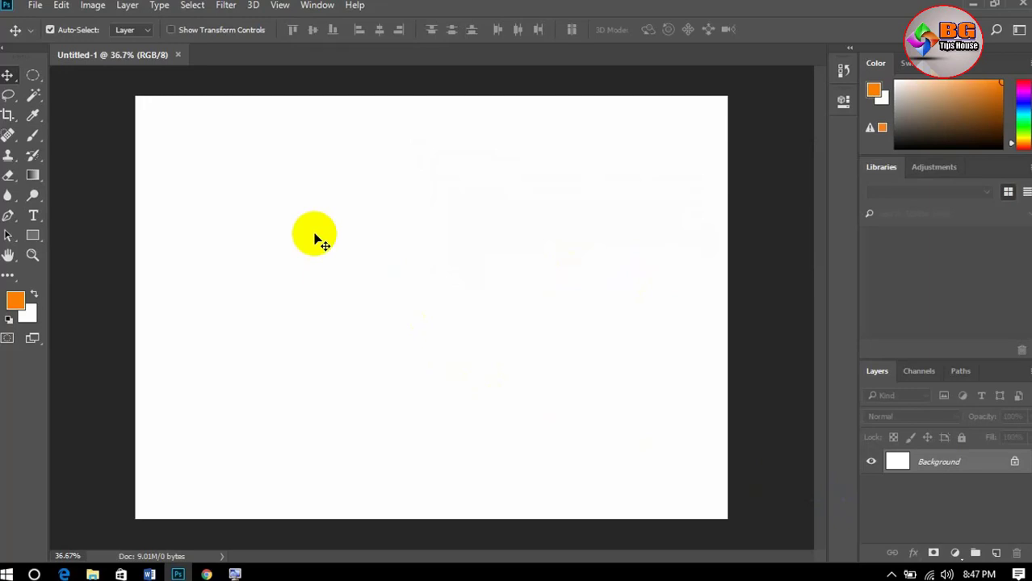
Start a tree outline with the Polygonal Lasso Tool, tracing the trunk's left edge and the left branch tip from the canvas's lower edge.
{"action": "right_click", "coordinate": [16, 96]}
{"action": "left_click", "coordinate": [83, 111]}
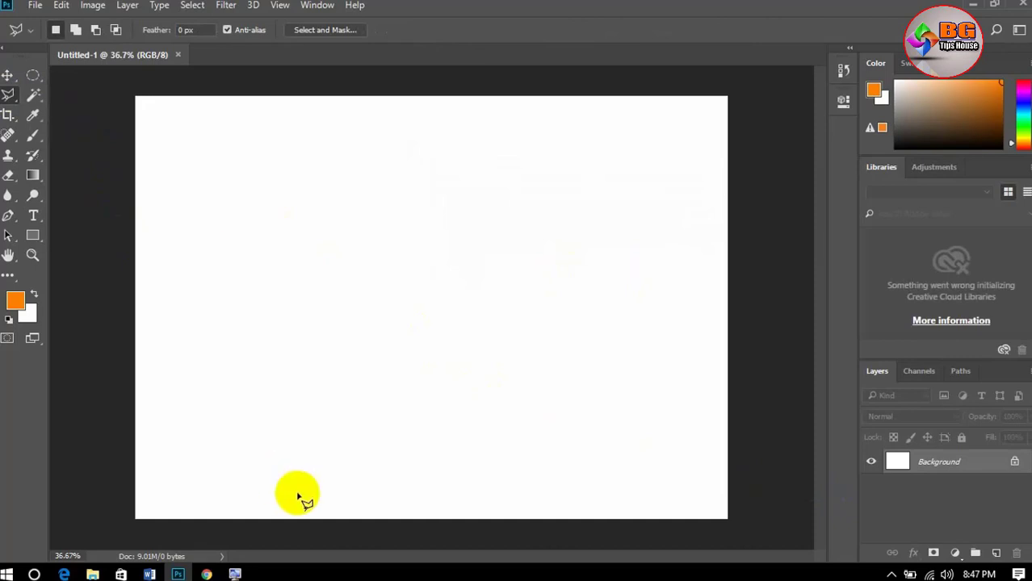
{"action": "left_click", "coordinate": [272, 523]}
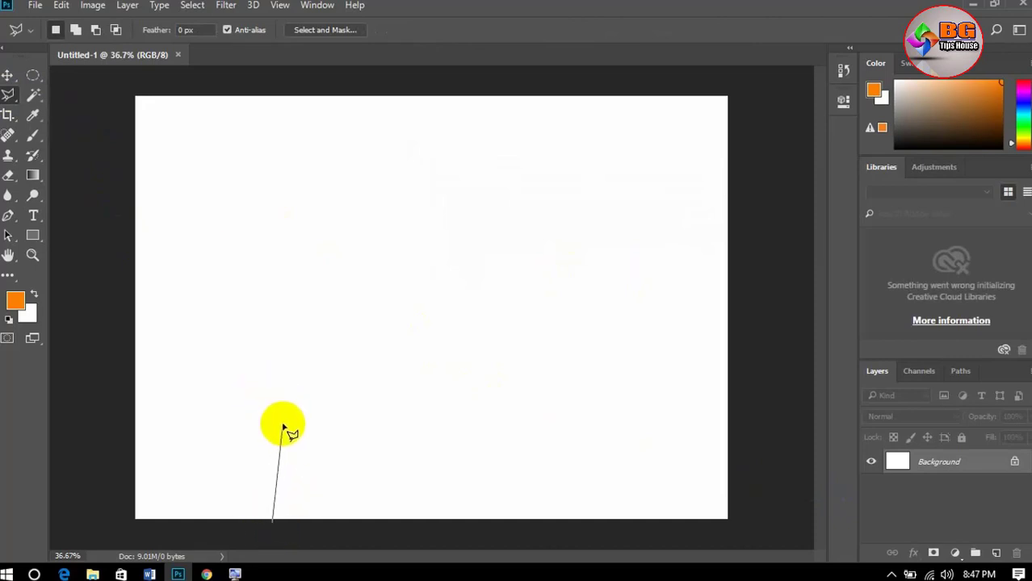
{"action": "left_click", "coordinate": [285, 420]}
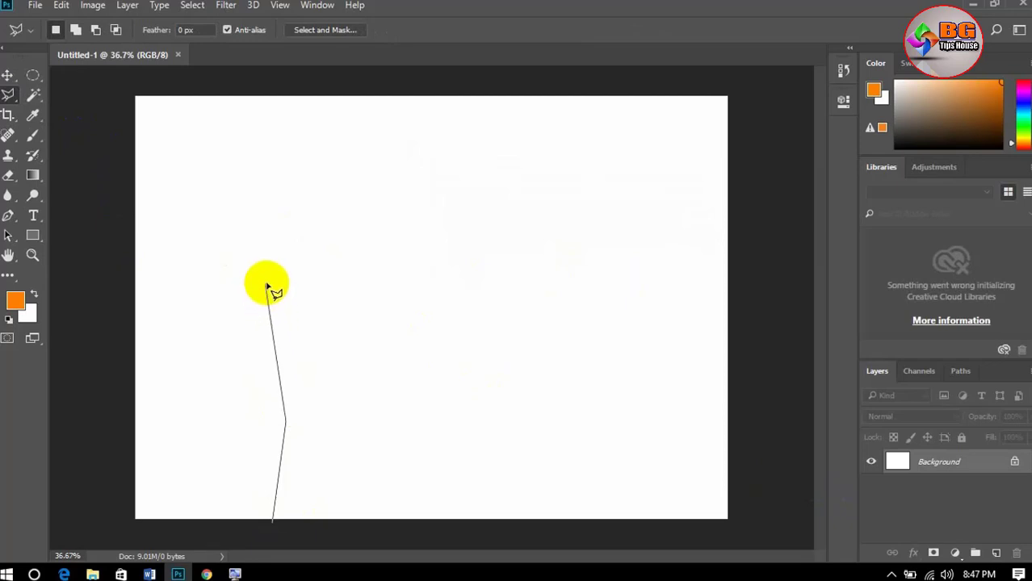
{"action": "left_click", "coordinate": [265, 285]}
{"action": "left_click", "coordinate": [224, 218]}
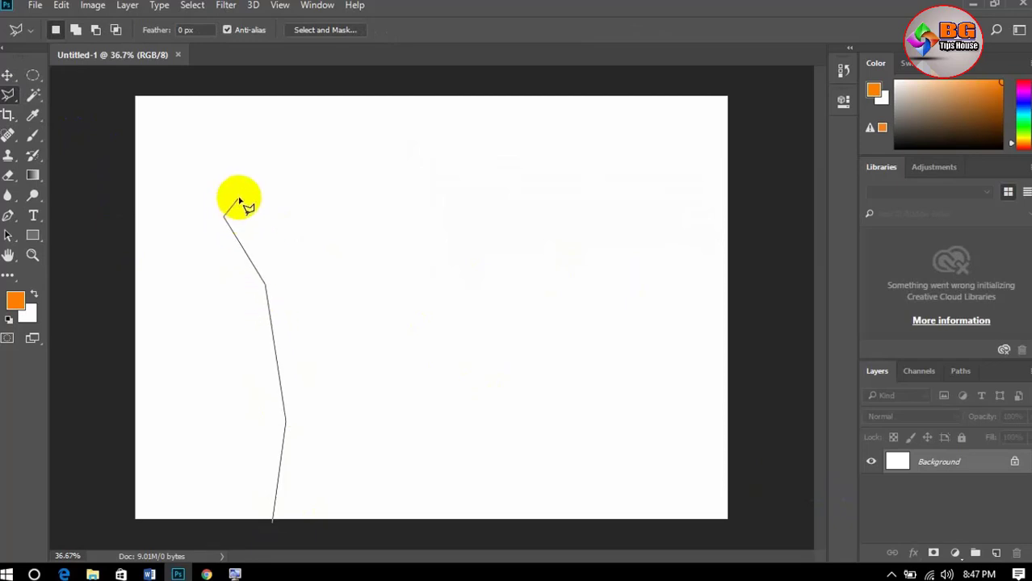
{"action": "left_click", "coordinate": [239, 199]}
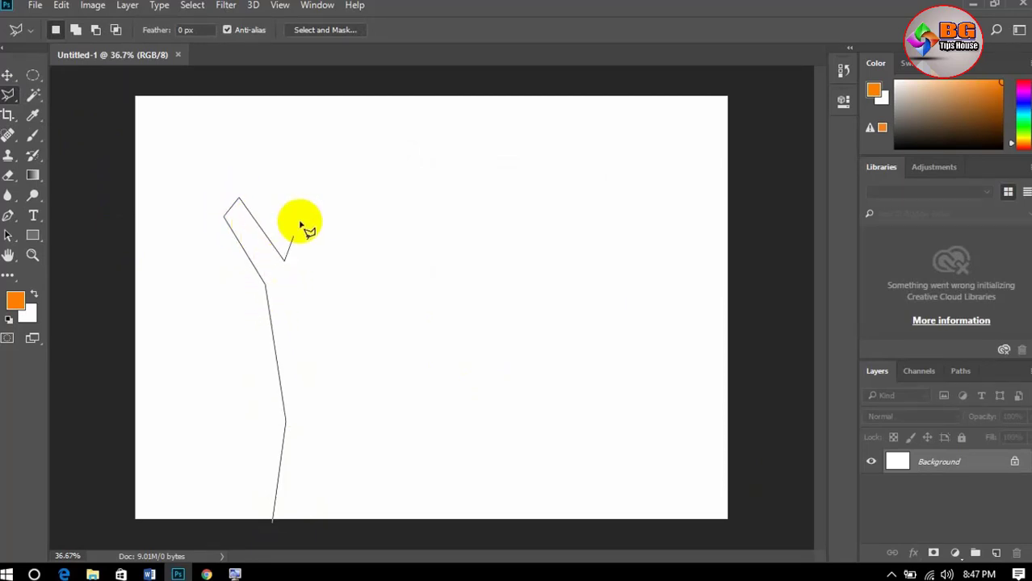
Continue the lasso outline through the fork and around the right branch with its short stub.
{"action": "left_click", "coordinate": [301, 307]}
{"action": "left_click", "coordinate": [328, 254]}
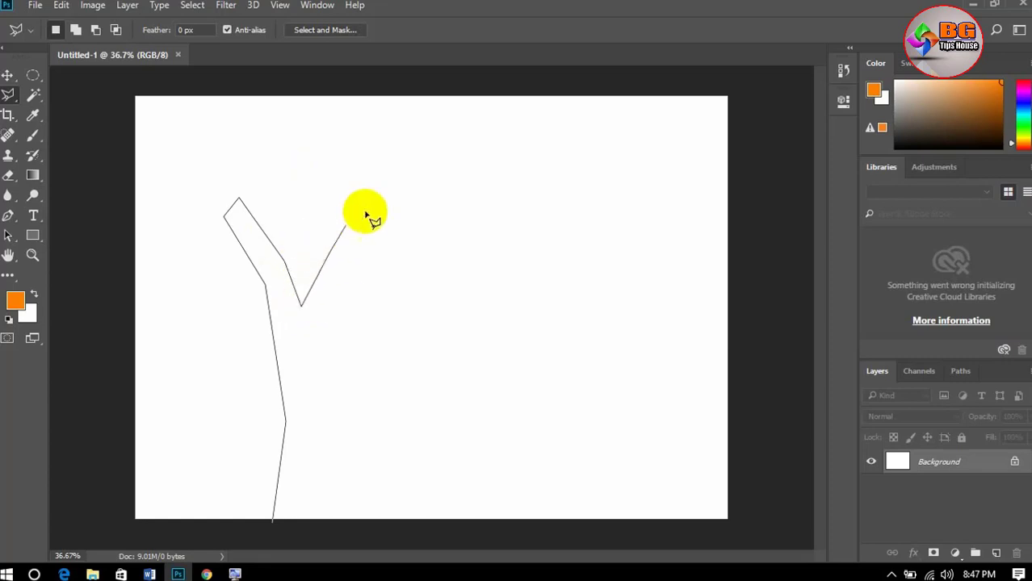
{"action": "left_click", "coordinate": [443, 203]}
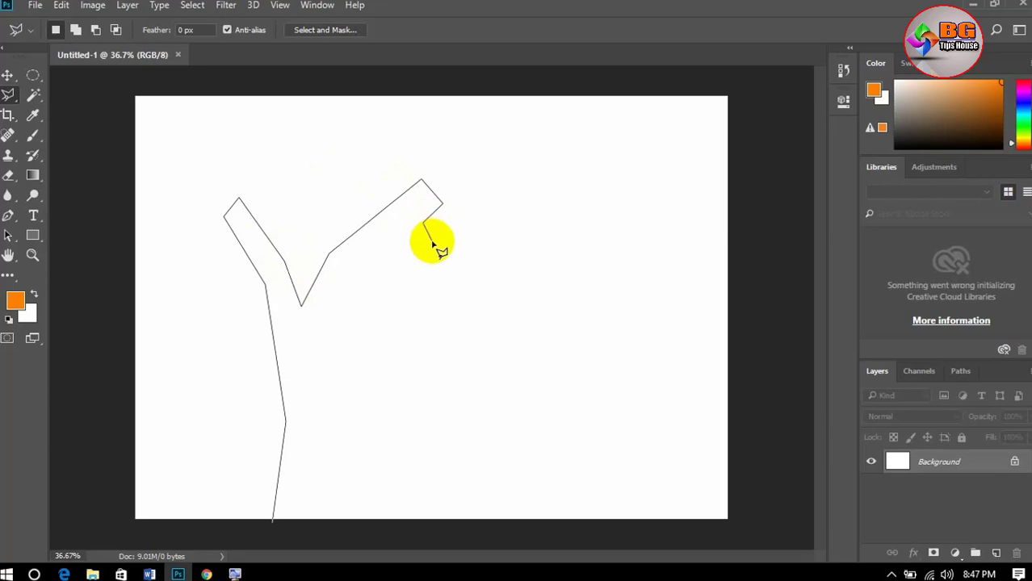
{"action": "left_click", "coordinate": [432, 241]}
{"action": "left_click", "coordinate": [409, 257]}
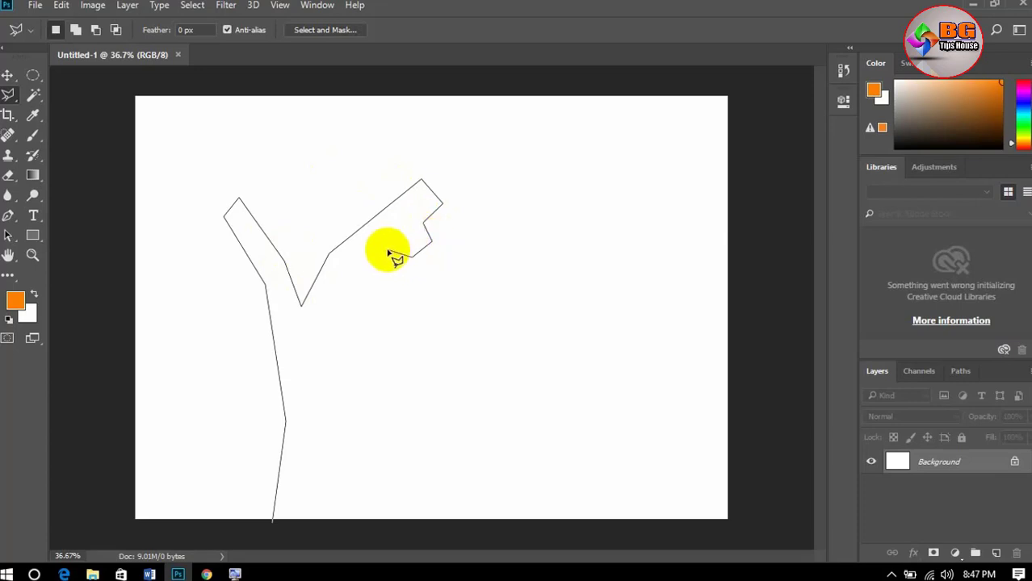
{"action": "left_click", "coordinate": [389, 247]}
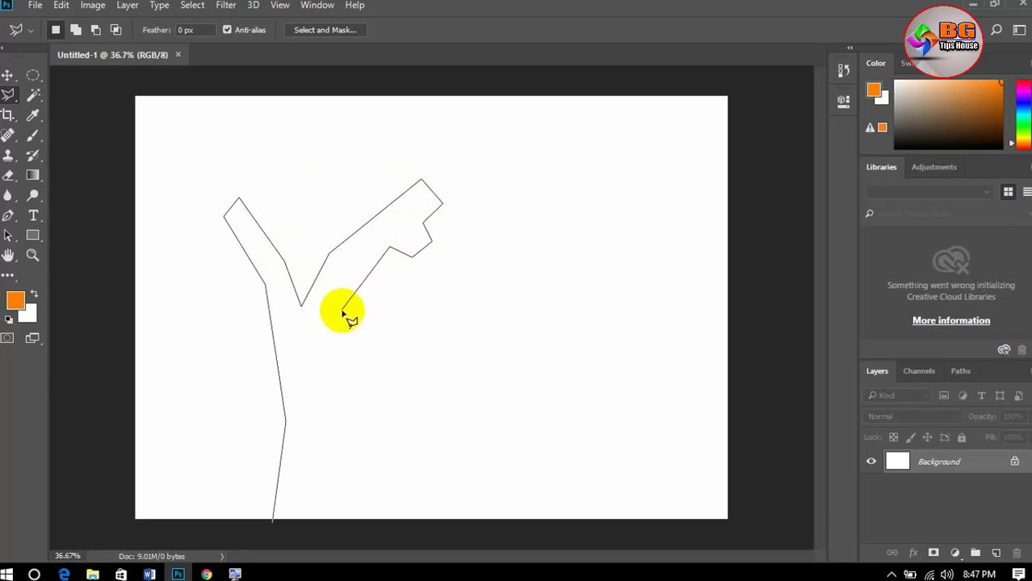
Trace the trunk's right edge and jagged roots down to the canvas's lower edge, and close the lasso selection at its starting point.
{"action": "left_click", "coordinate": [352, 312]}
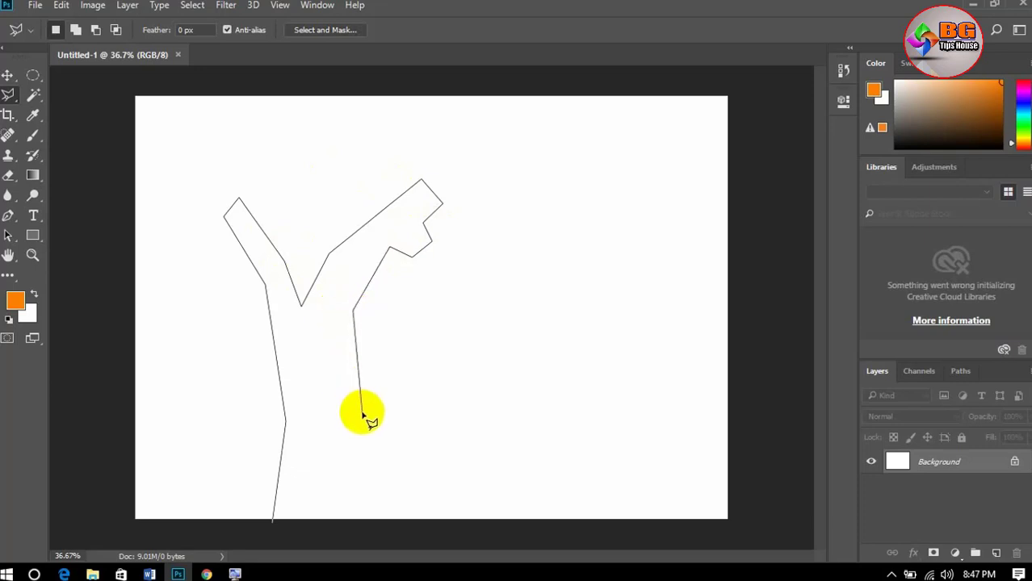
{"action": "left_click", "coordinate": [369, 404]}
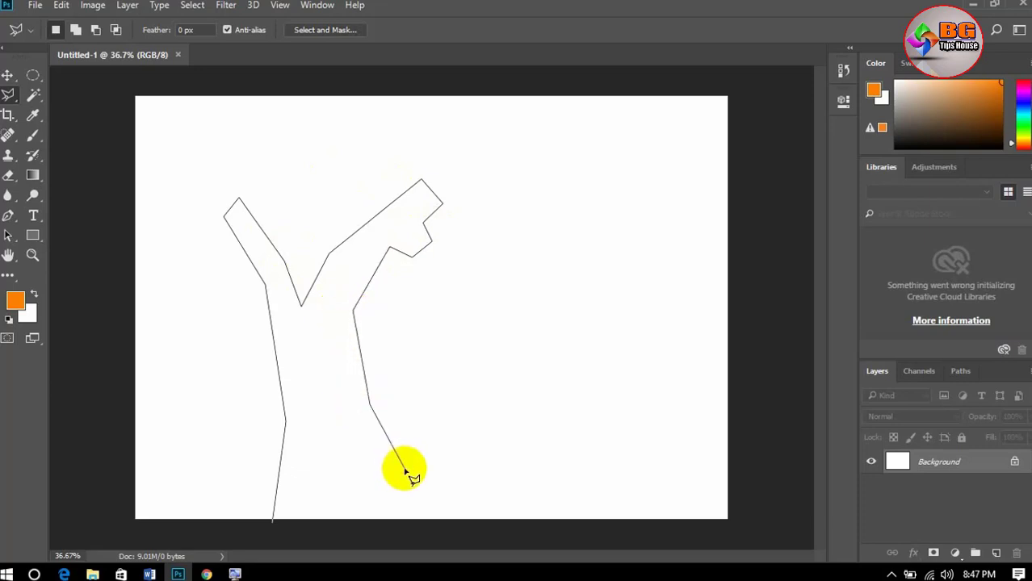
{"action": "left_click", "coordinate": [405, 471]}
{"action": "left_click", "coordinate": [414, 523]}
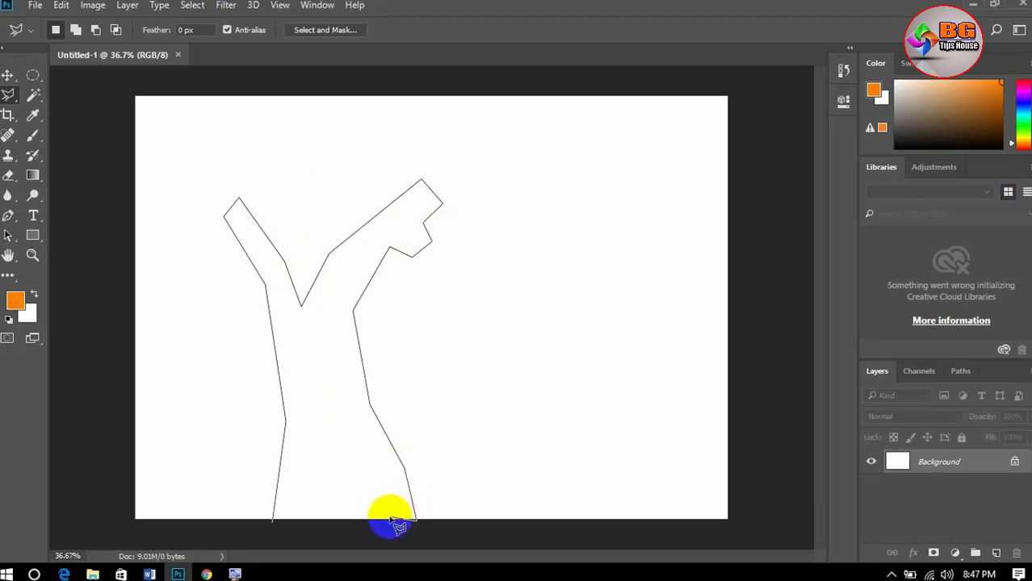
{"action": "left_click", "coordinate": [379, 483]}
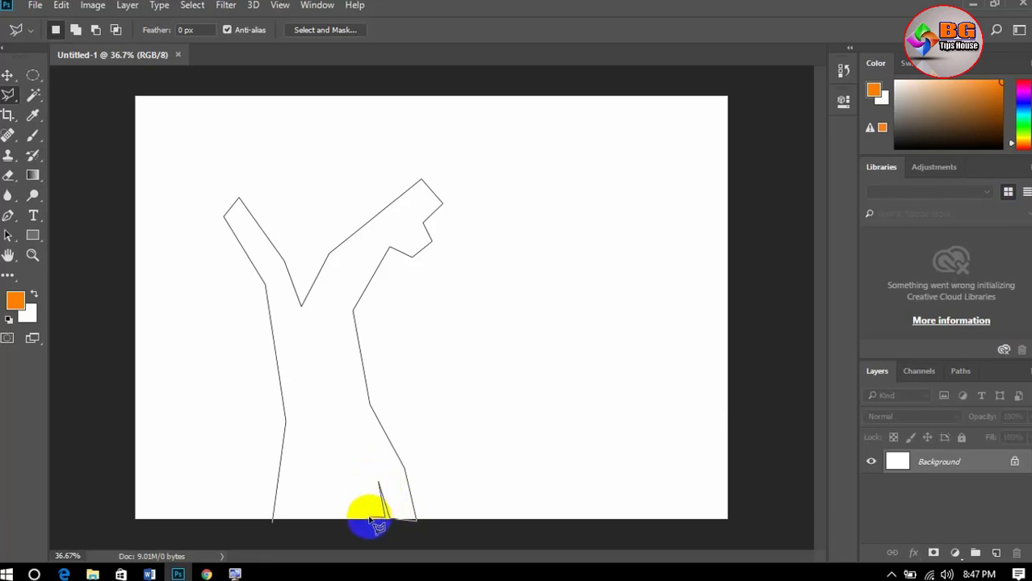
{"action": "left_click", "coordinate": [364, 520]}
{"action": "left_click", "coordinate": [357, 482]}
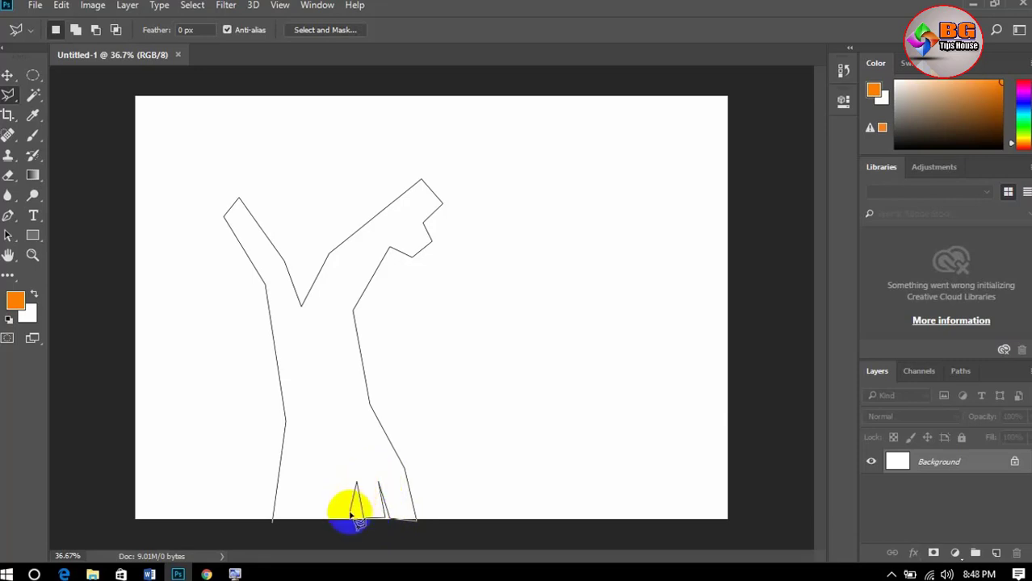
{"action": "left_click", "coordinate": [272, 525]}
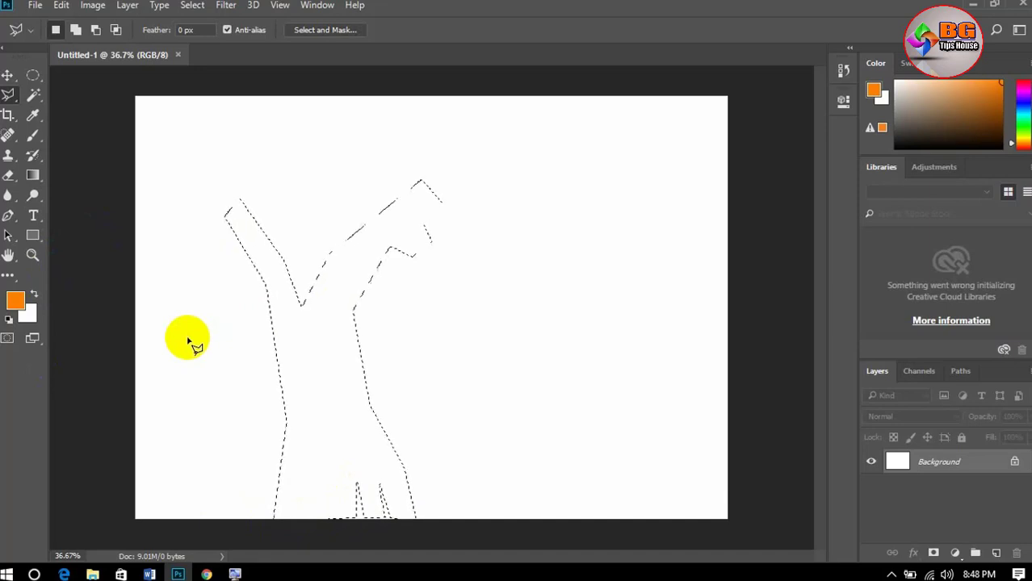
Set the foreground colour to brown 944b00 and fill the tree selection with it on a new layer.
{"action": "left_click", "coordinate": [15, 301]}
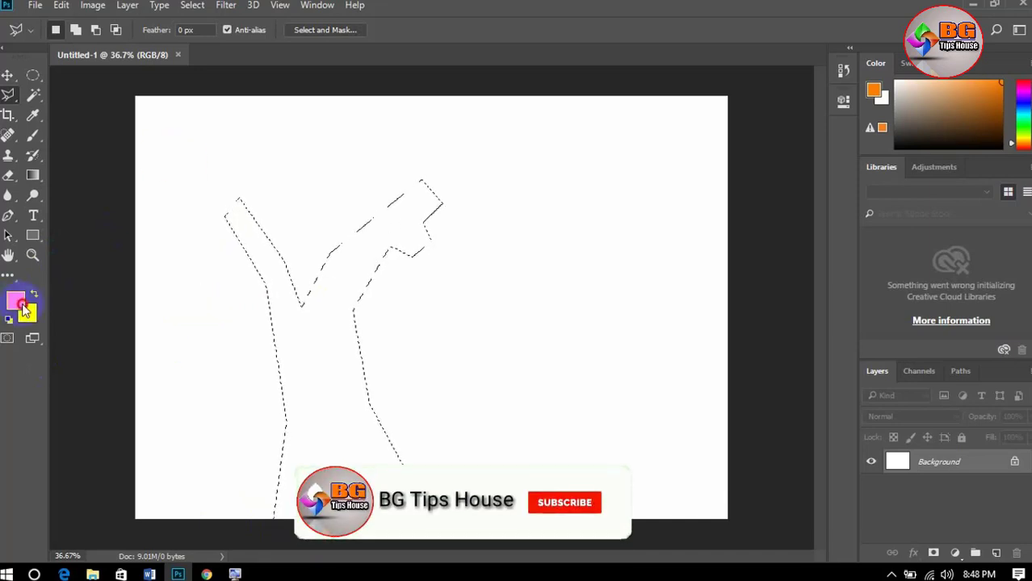
{"action": "left_click", "coordinate": [512, 215]}
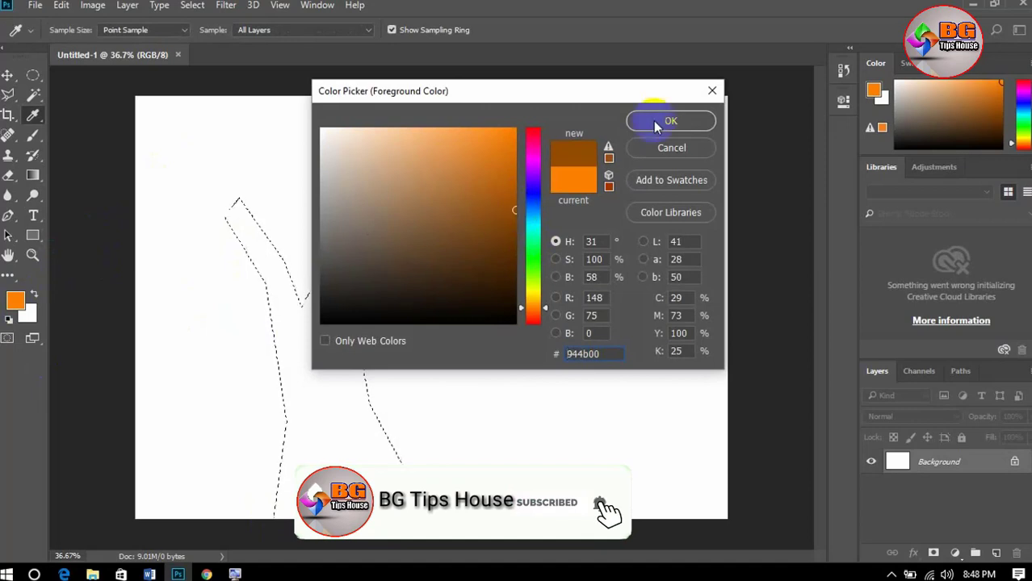
{"action": "left_click", "coordinate": [660, 121]}
{"action": "left_click", "coordinate": [996, 553]}
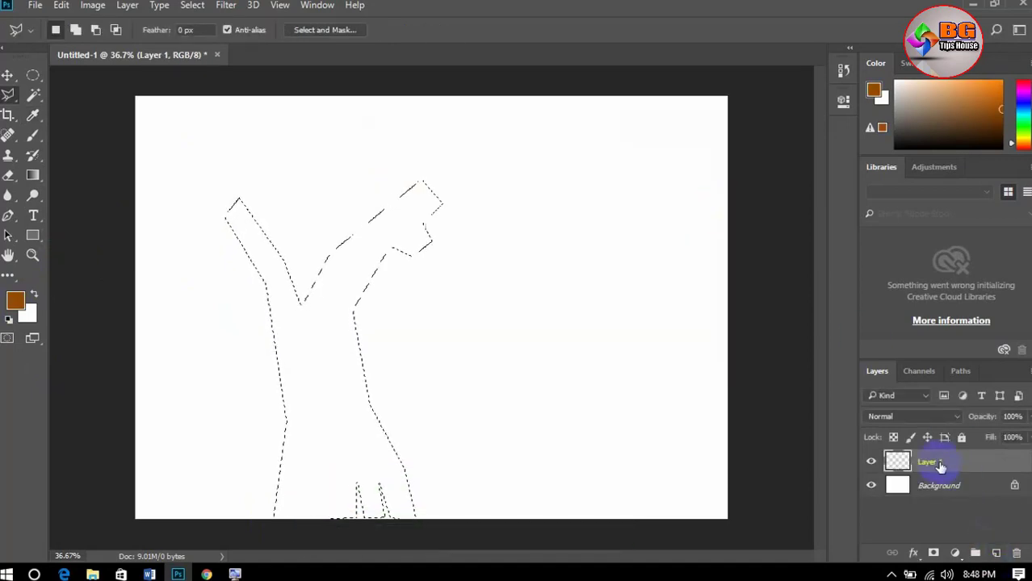
{"action": "key", "text": "alt+BackSpace"}
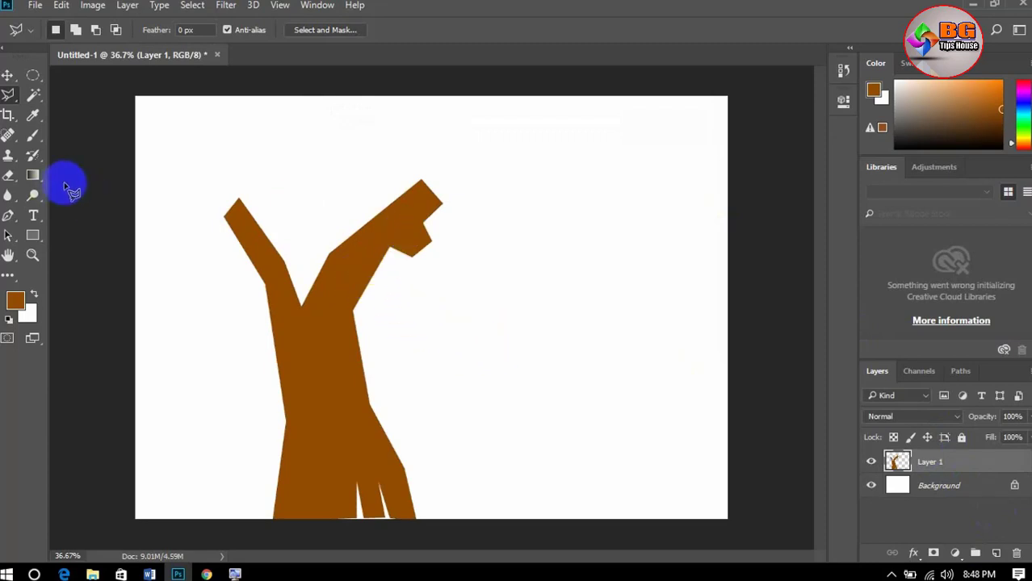
Build a cloud-shaped foliage selection over the right branch from overlapping ellipses with the Elliptical Marquee Tool in Add to Selection mode.
{"action": "left_click", "coordinate": [33, 78]}
{"action": "left_click_drag", "start_coordinate": [383, 185], "coordinate": [486, 288]}
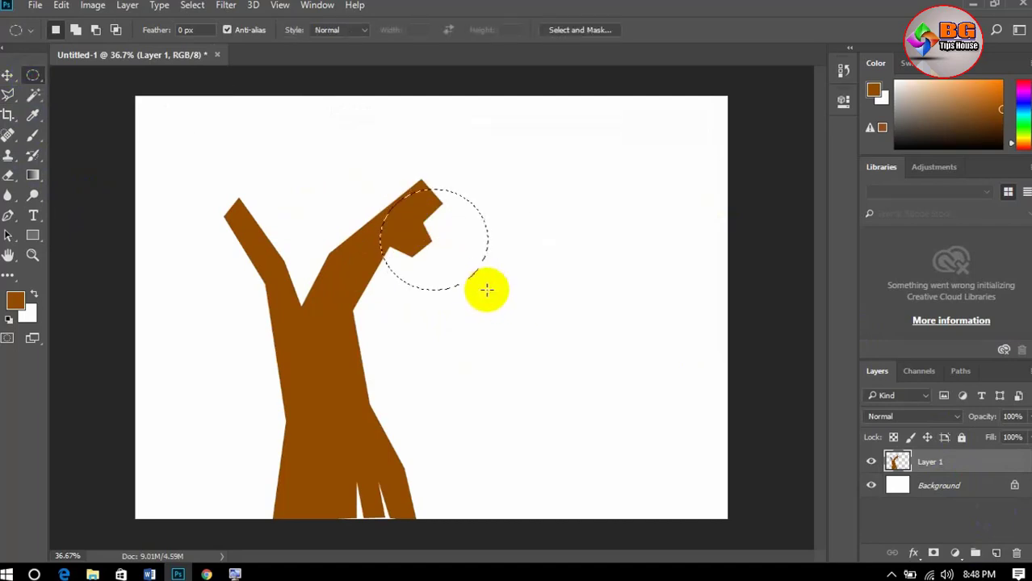
{"action": "left_click", "coordinate": [77, 30]}
{"action": "left_click_drag", "start_coordinate": [428, 161], "coordinate": [496, 242]}
{"action": "left_click_drag", "start_coordinate": [398, 151], "coordinate": [448, 207]}
{"action": "left_click_drag", "start_coordinate": [374, 136], "coordinate": [444, 300]}
{"action": "left_click_drag", "start_coordinate": [452, 246], "coordinate": [498, 299]}
{"action": "left_click_drag", "start_coordinate": [438, 275], "coordinate": [469, 299]}
{"action": "left_click_drag", "start_coordinate": [461, 204], "coordinate": [504, 267]}
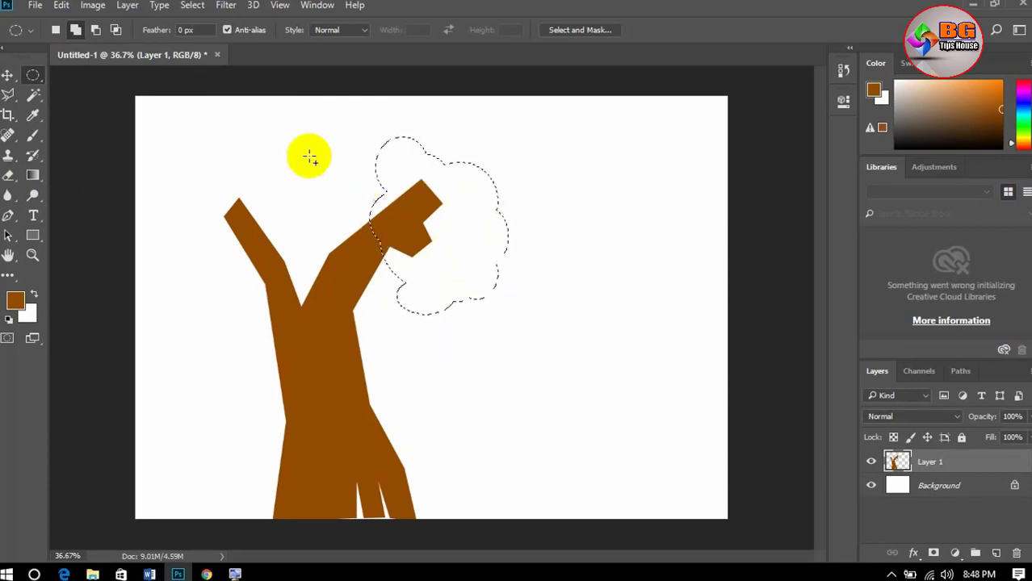
Fill the foliage selection with green 0aca0a on a new layer, and deselect it.
{"action": "left_click", "coordinate": [8, 75]}
{"action": "left_click", "coordinate": [994, 553]}
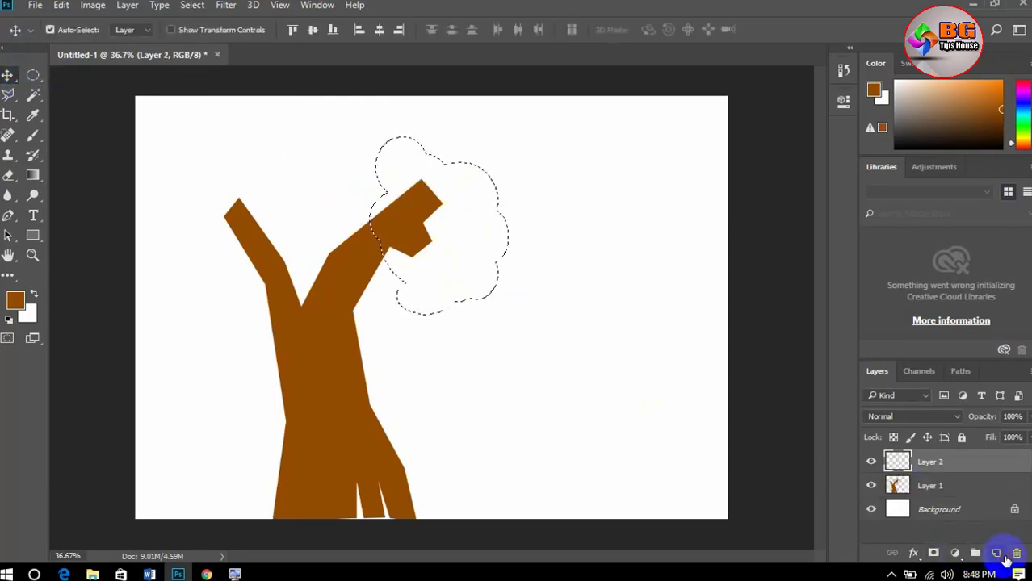
{"action": "left_click", "coordinate": [15, 301]}
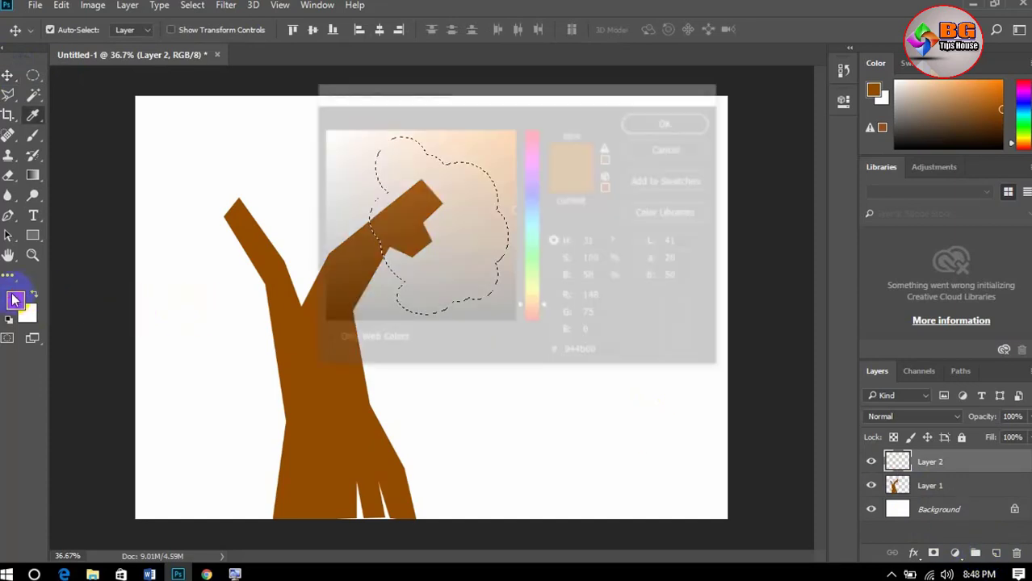
{"action": "left_click_drag", "start_coordinate": [530, 212], "coordinate": [525, 248]}
{"action": "left_click", "coordinate": [509, 166]}
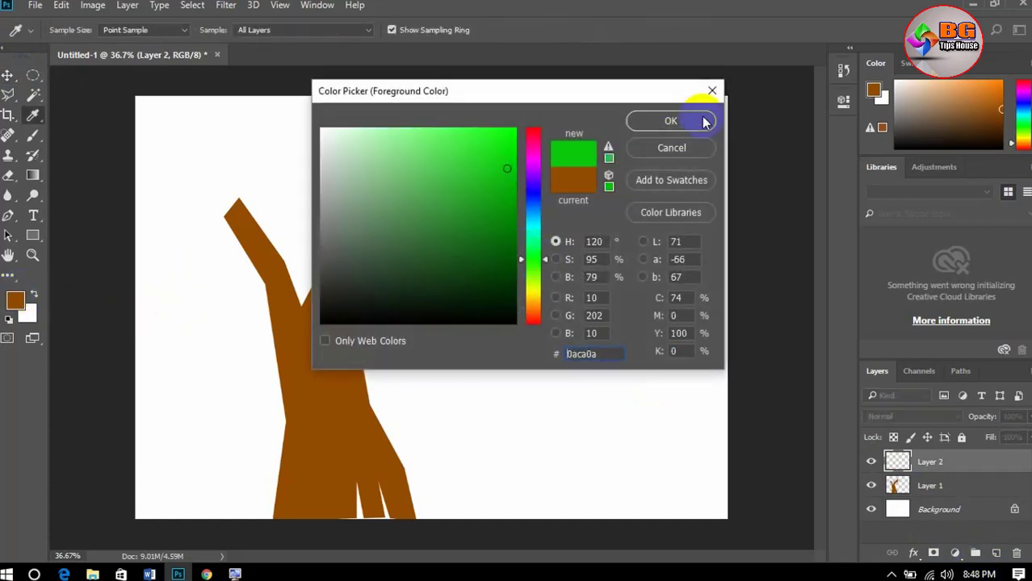
{"action": "left_click", "coordinate": [709, 121]}
{"action": "key", "text": "alt+BackSpace"}
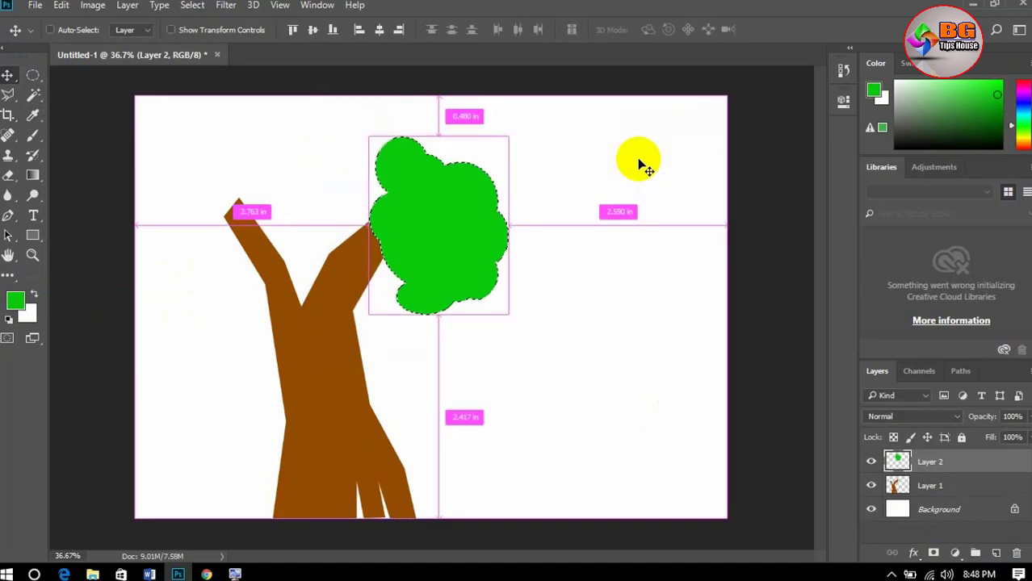
{"action": "key", "text": "ctrl+d"}
Duplicate the green foliage onto the left branch and rotate the copy with Free Transform.
{"action": "left_click_drag", "start_coordinate": [404, 220], "coordinate": [283, 212], "text": "alt"}
{"action": "key", "text": "ctrl+t"}
{"action": "left_click_drag", "start_coordinate": [340, 102], "coordinate": [84, 136]}
{"action": "left_click_drag", "start_coordinate": [247, 221], "coordinate": [246, 218]}
{"action": "left_click_drag", "start_coordinate": [289, 74], "coordinate": [264, 70]}
{"action": "key", "text": "Return"}
Duplicate the foliage four more times to fill the crown's upper left, upper middle, upper right and centre, and deselect the layers.
{"action": "left_click_drag", "start_coordinate": [231, 202], "coordinate": [196, 115]}
{"action": "left_click_drag", "start_coordinate": [244, 164], "coordinate": [383, 90]}
{"action": "left_click_drag", "start_coordinate": [455, 164], "coordinate": [500, 103]}
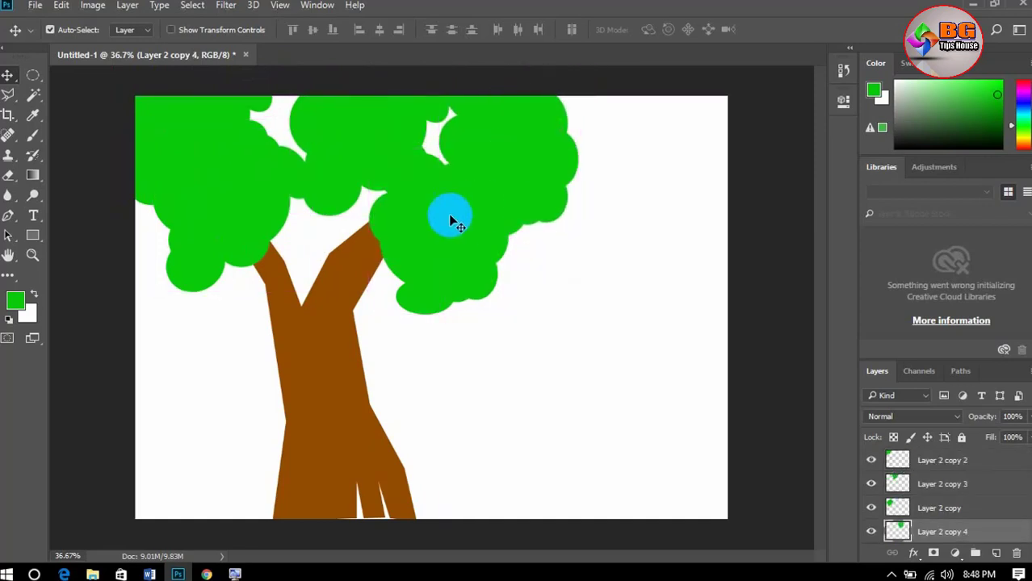
{"action": "left_click_drag", "start_coordinate": [428, 231], "coordinate": [379, 186]}
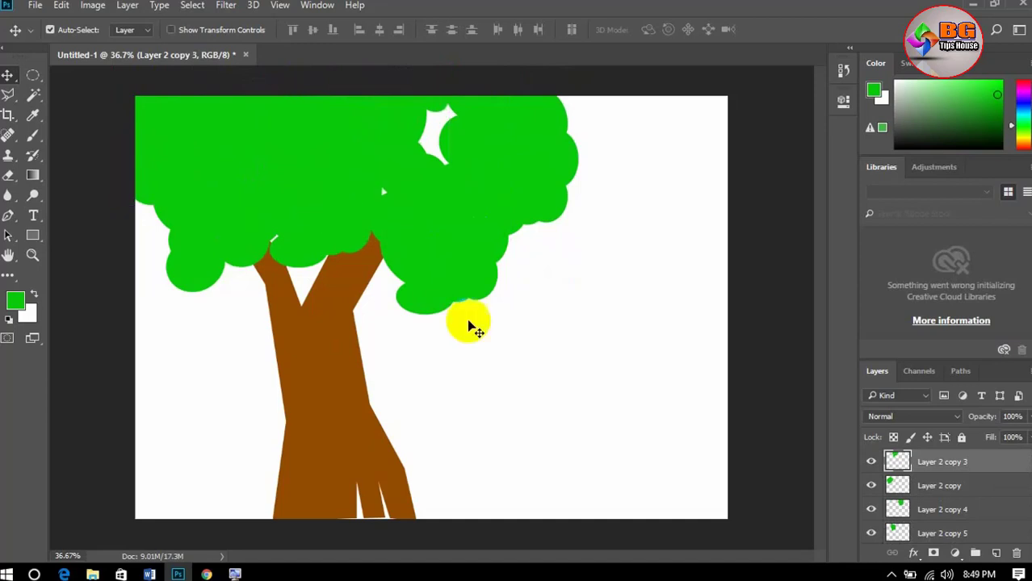
{"action": "left_click", "coordinate": [560, 352]}
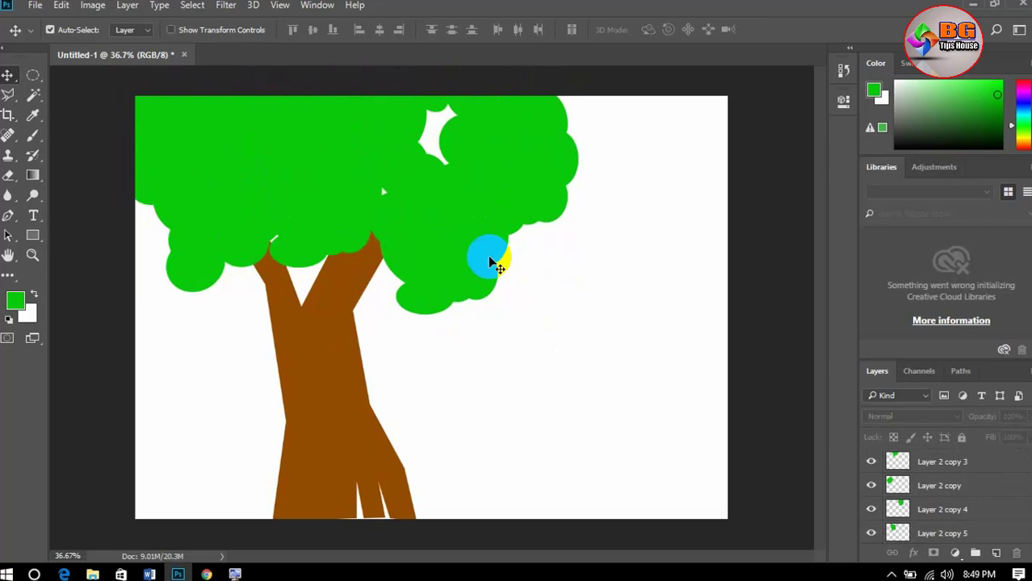
Load the outline of Layer 2's foliage as a selection, fill it with darker green 14a914, and deselect it.
{"action": "scroll", "coordinate": [972, 495], "scroll_direction": "down", "scroll_amount": 3}
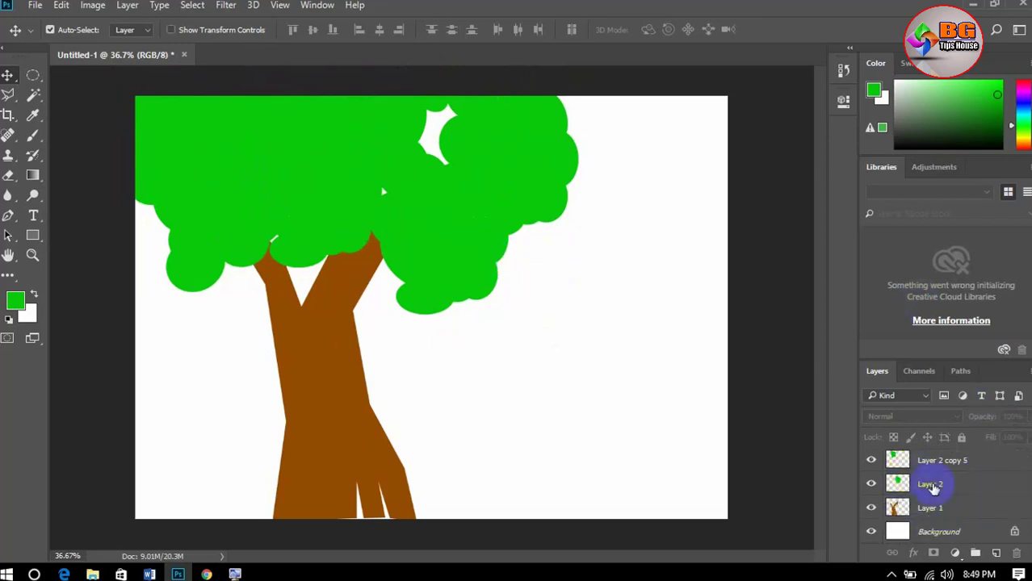
{"action": "left_click", "coordinate": [932, 485]}
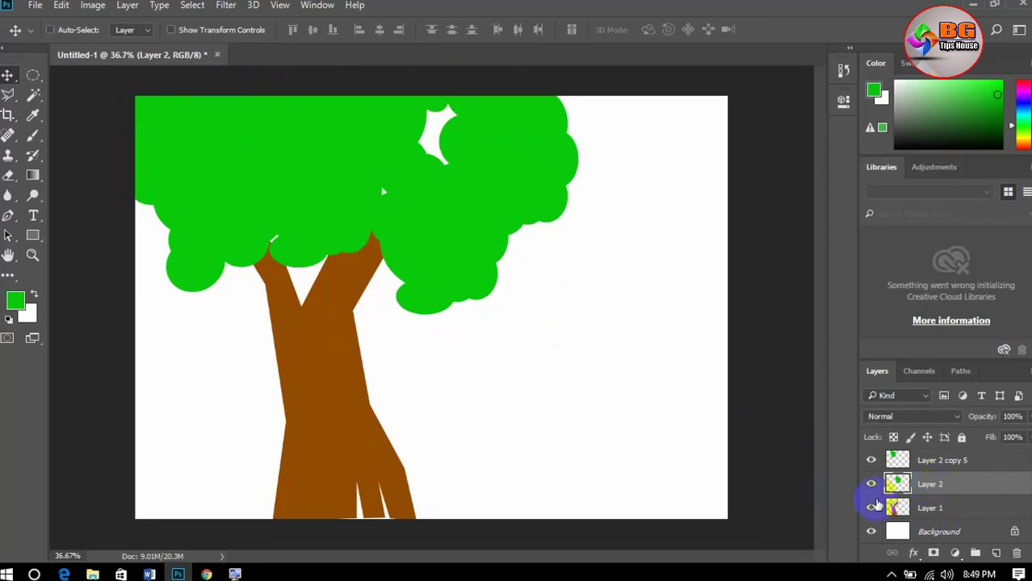
{"action": "left_click", "coordinate": [897, 483], "text": "ctrl"}
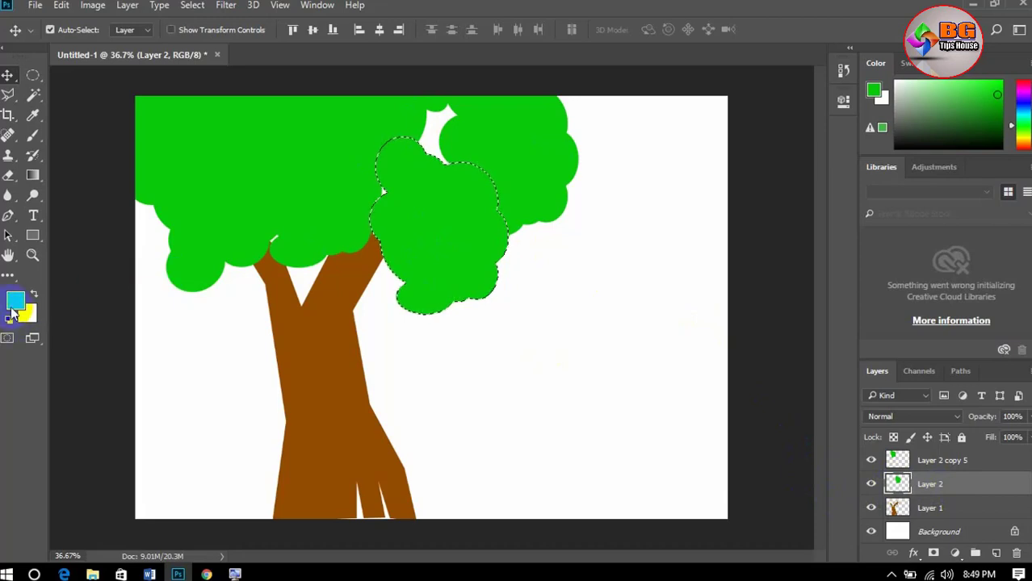
{"action": "left_click", "coordinate": [16, 306]}
{"action": "left_click", "coordinate": [493, 194]}
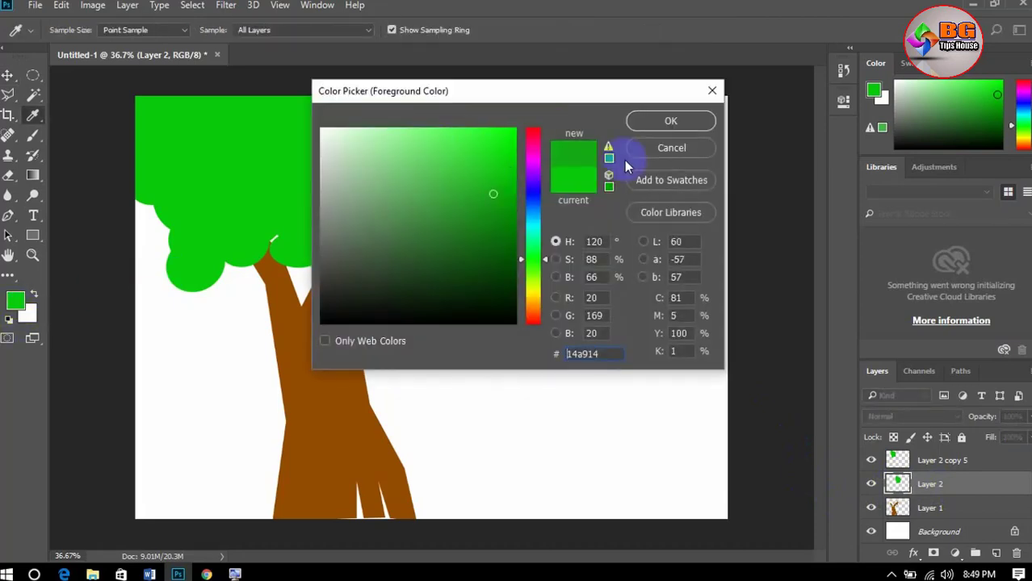
{"action": "left_click", "coordinate": [662, 123]}
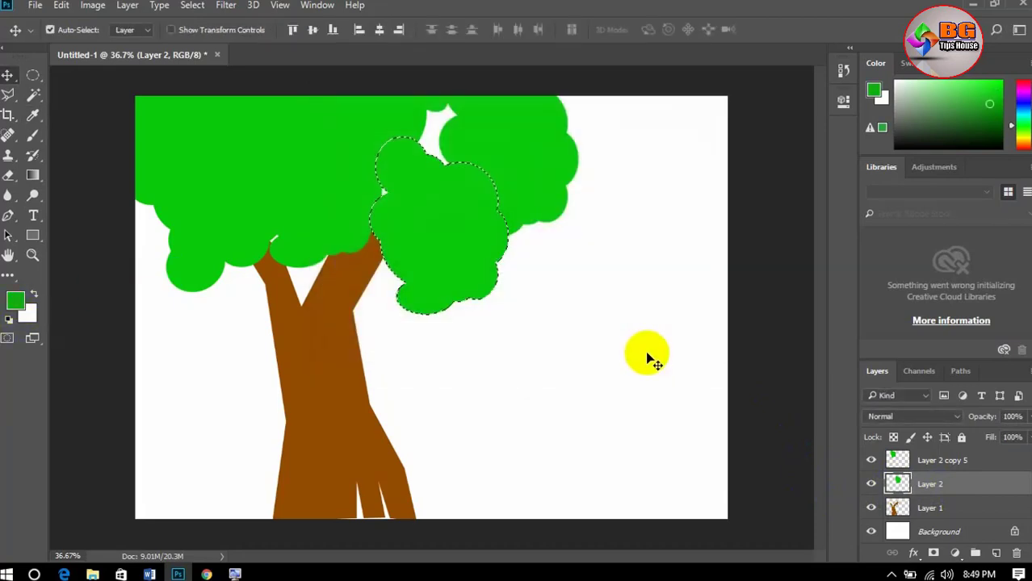
{"action": "key", "text": "alt+BackSpace"}
{"action": "key", "text": "ctrl+d"}
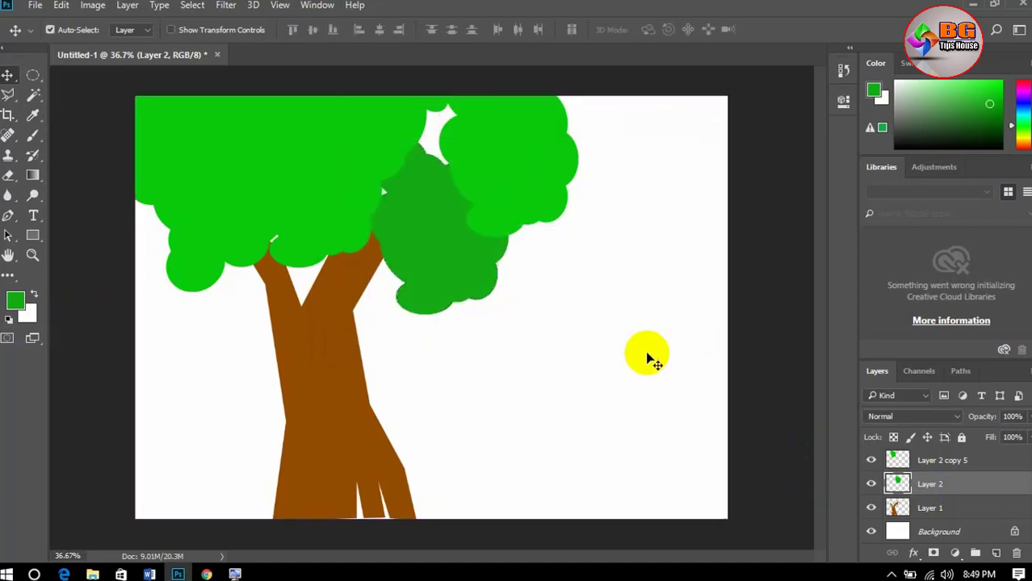
Move Layer 2 copy 2 below Layer 2 copy 3, fill its foliage outline with green 31ad31, and deselect it.
{"action": "left_click", "coordinate": [146, 129]}
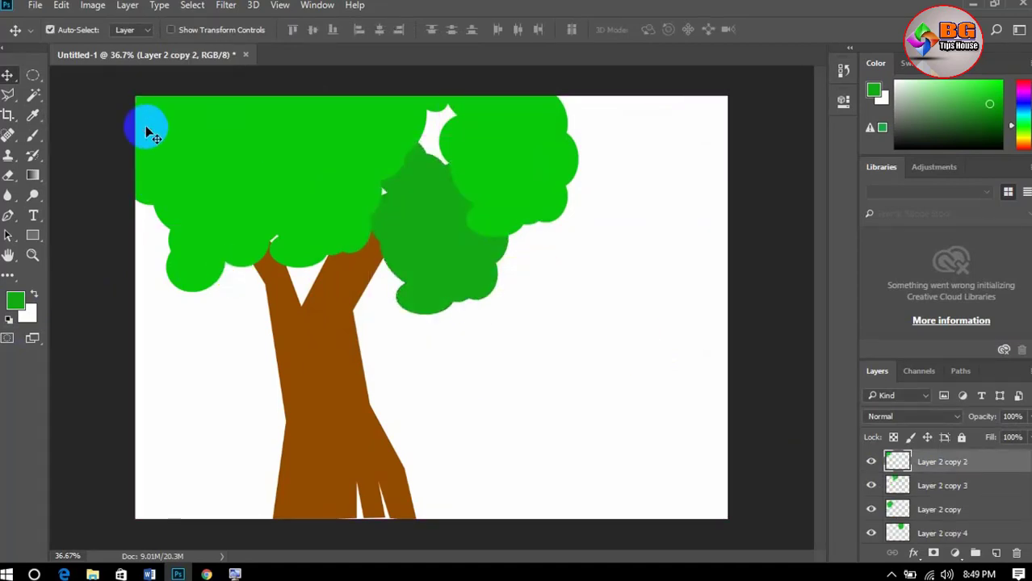
{"action": "left_click_drag", "start_coordinate": [951, 461], "coordinate": [955, 496]}
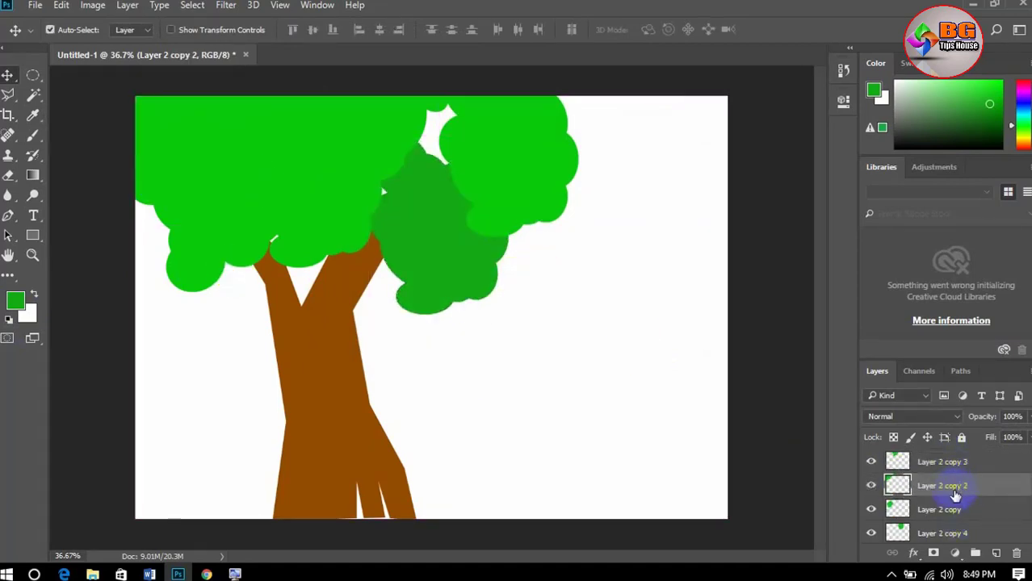
{"action": "left_click", "coordinate": [899, 491], "text": "ctrl"}
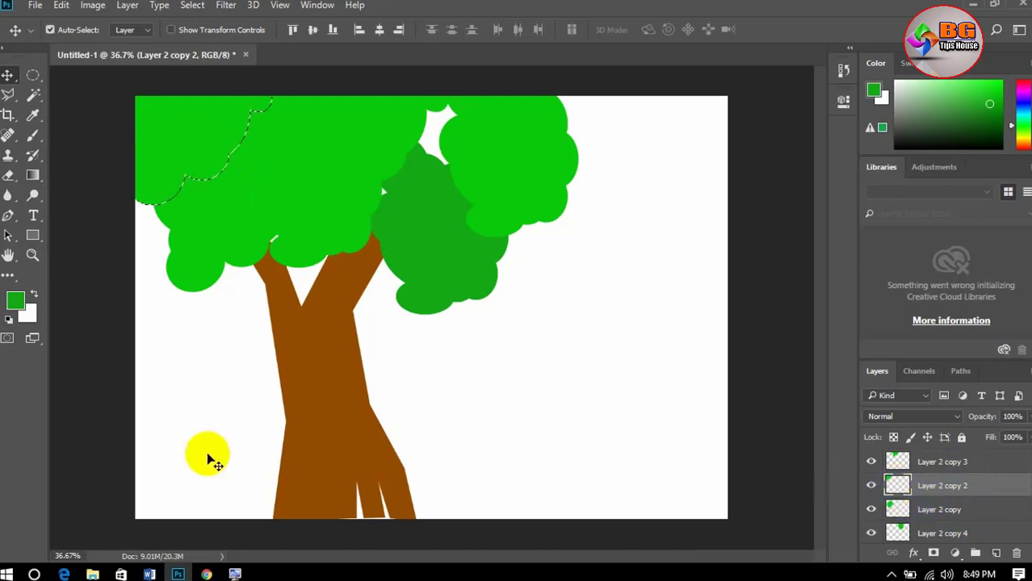
{"action": "left_click", "coordinate": [14, 301]}
{"action": "left_click", "coordinate": [459, 193]}
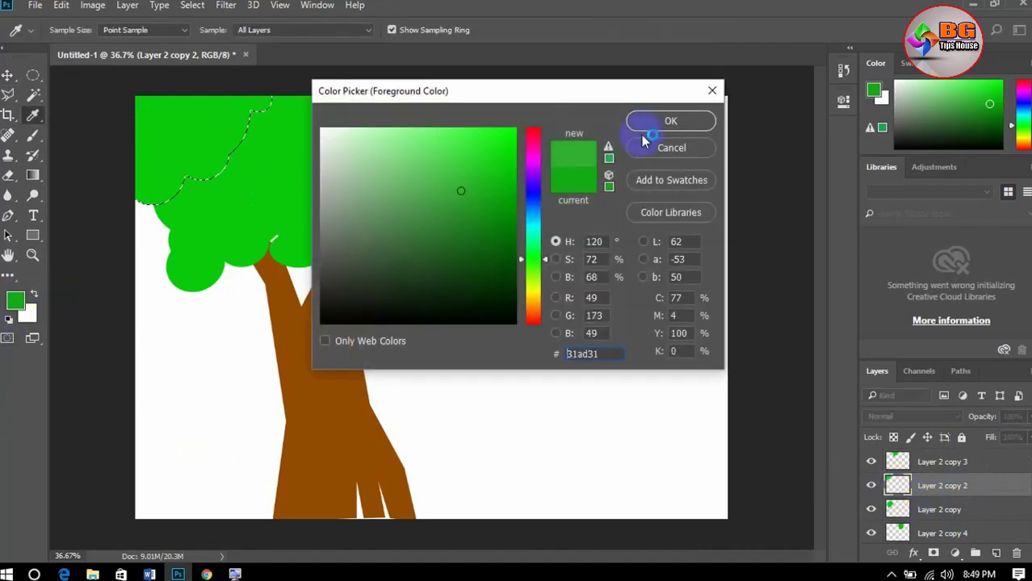
{"action": "left_click", "coordinate": [667, 120]}
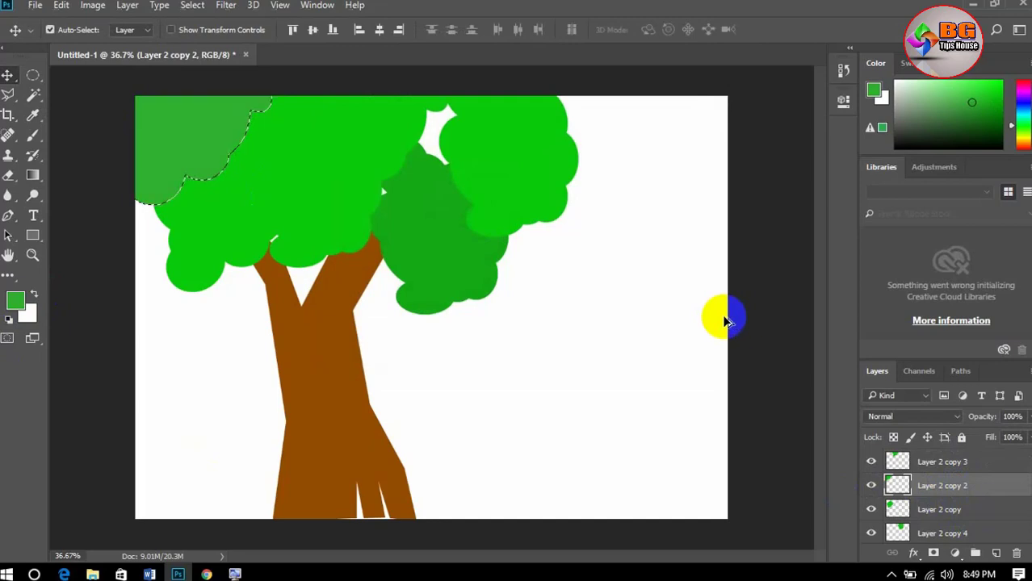
{"action": "key", "text": "ctrl+d"}
Move Layer 2 copy 3 below Layer 2 copy, fill its foliage outline with darker green 21a021, and deselect it.
{"action": "left_click_drag", "start_coordinate": [972, 461], "coordinate": [975, 528]}
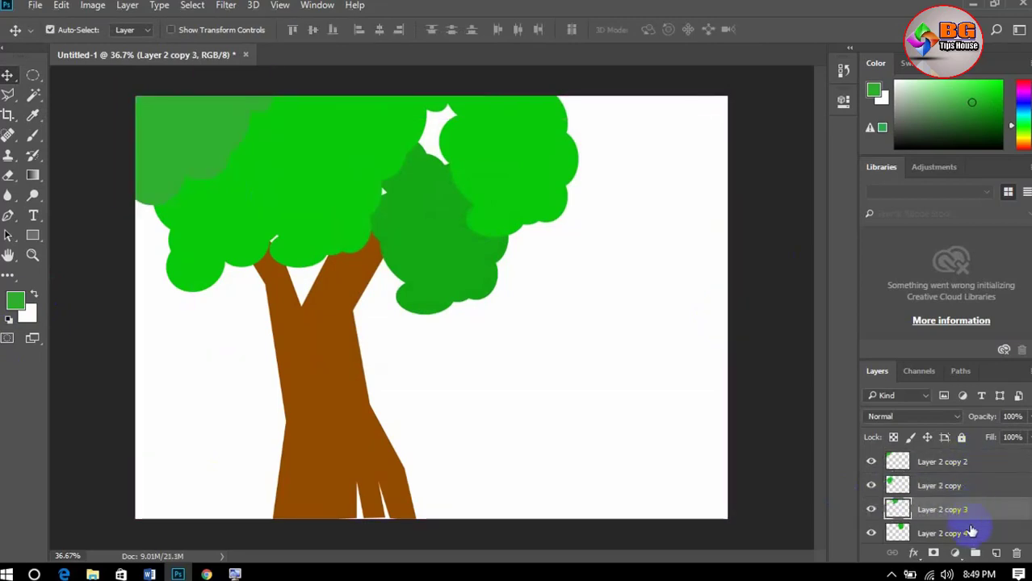
{"action": "left_click", "coordinate": [898, 511], "text": "ctrl"}
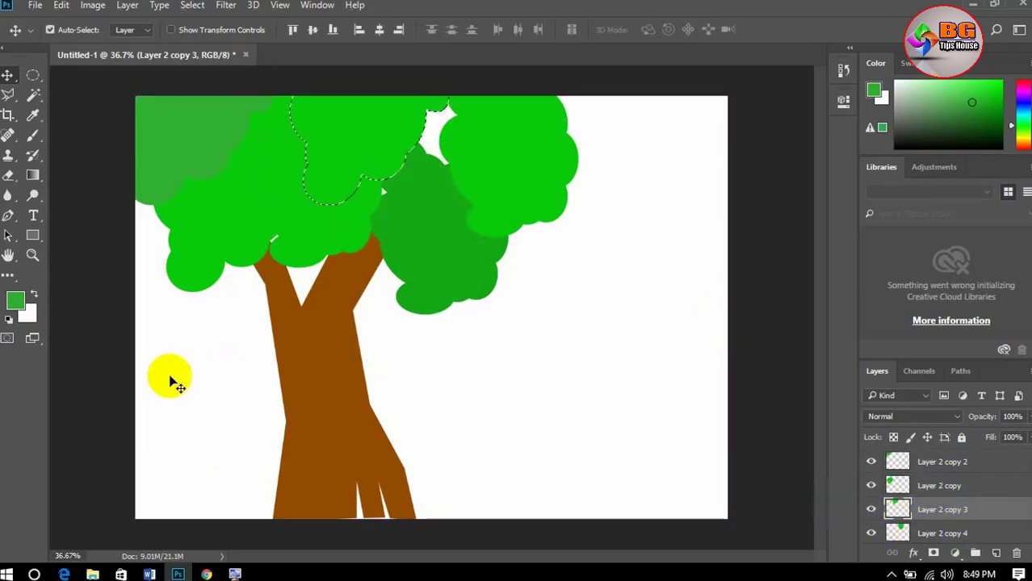
{"action": "left_click", "coordinate": [15, 301]}
{"action": "left_click", "coordinate": [474, 201]}
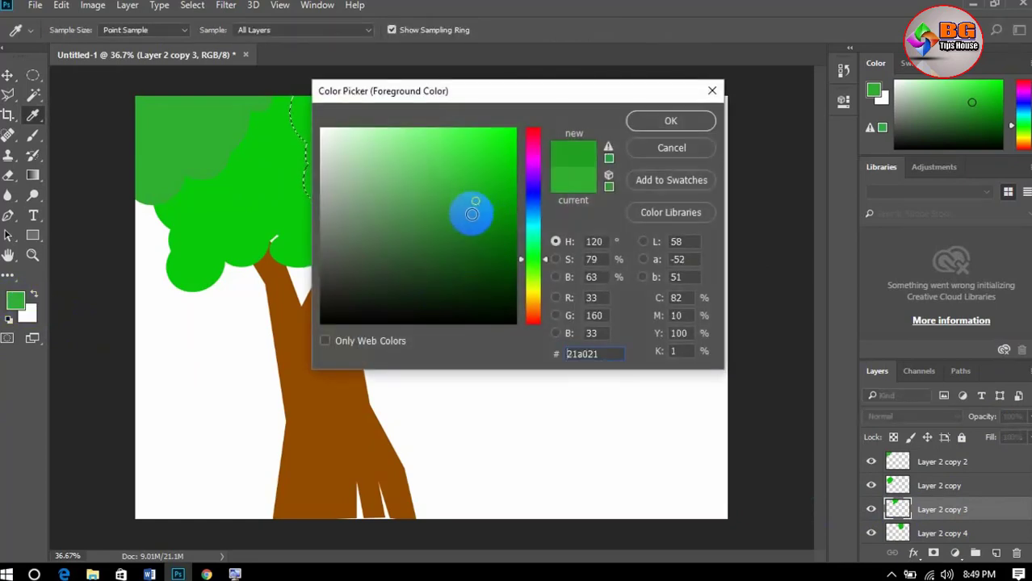
{"action": "left_click", "coordinate": [663, 120]}
{"action": "key", "text": "v"}
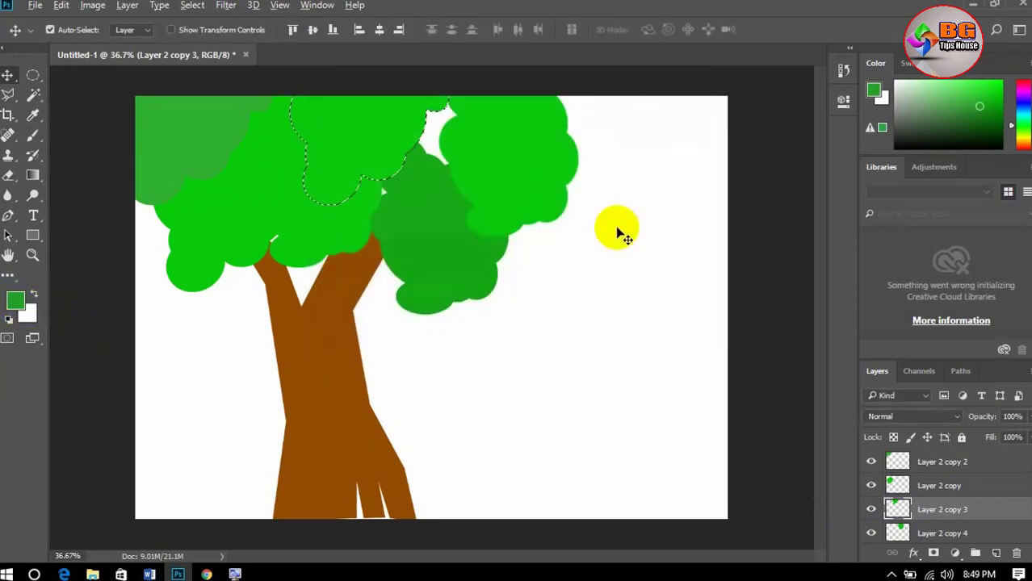
{"action": "key", "text": "alt+BackSpace"}
{"action": "key", "text": "ctrl+d"}
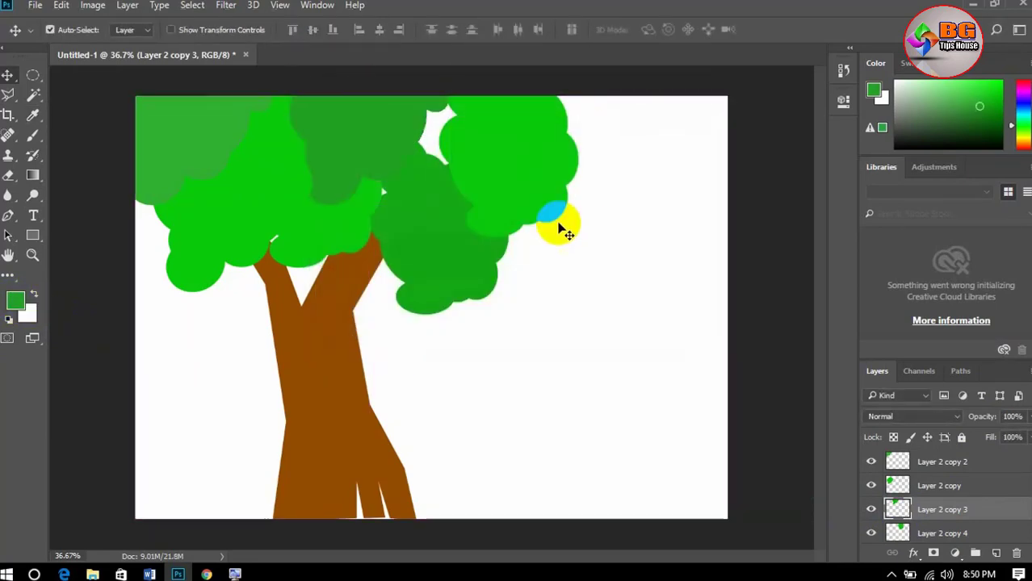
Shift the central foliage on Layer 2 copy 5 and rotate it about -84° with Free Transform, covering the gap between the branches.
{"action": "left_click_drag", "start_coordinate": [272, 223], "coordinate": [316, 247]}
{"action": "key", "text": "ctrl+t"}
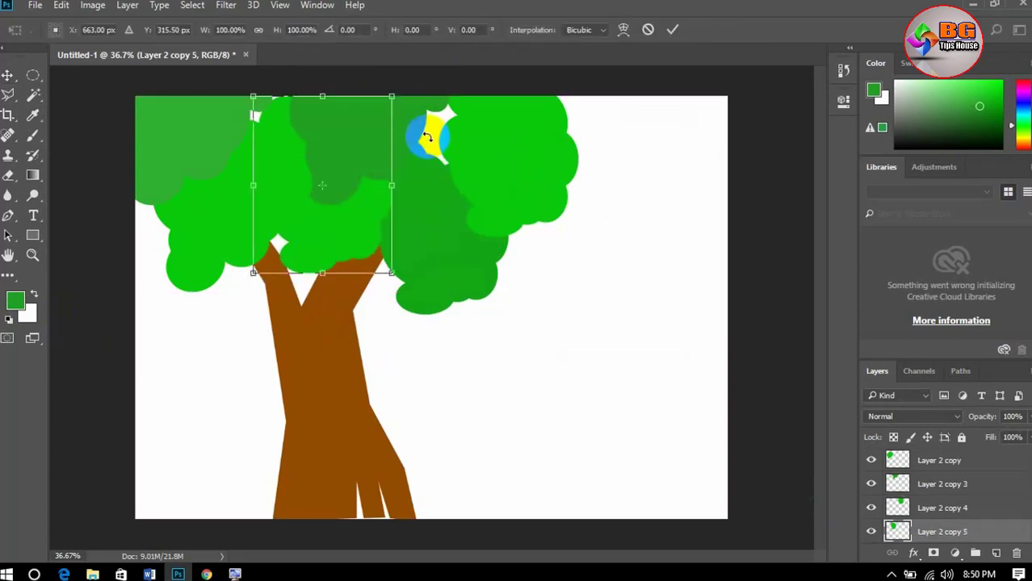
{"action": "left_click_drag", "start_coordinate": [370, 67], "coordinate": [244, 101]}
{"action": "left_click_drag", "start_coordinate": [360, 232], "coordinate": [341, 224]}
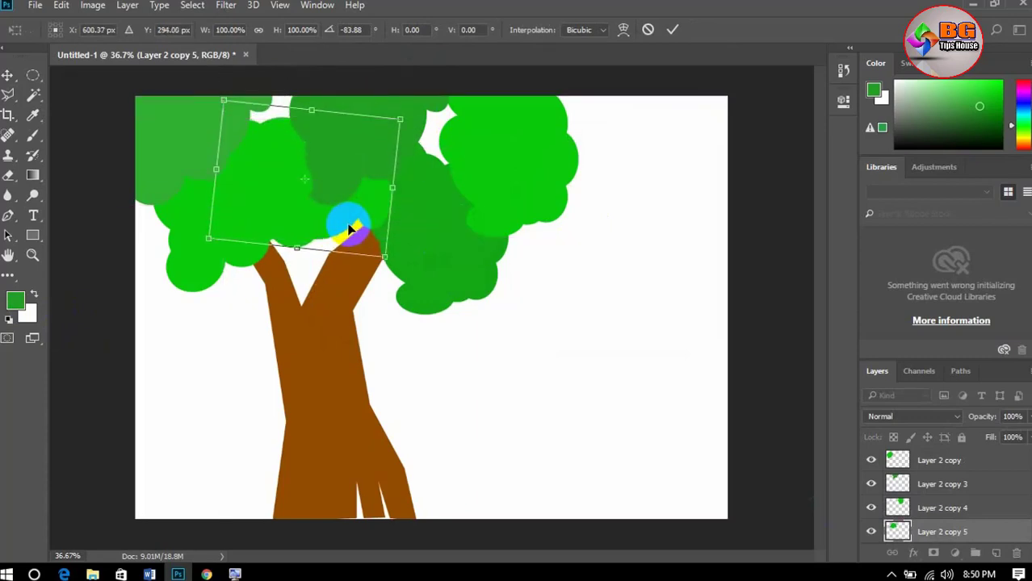
{"action": "key", "text": "Return"}
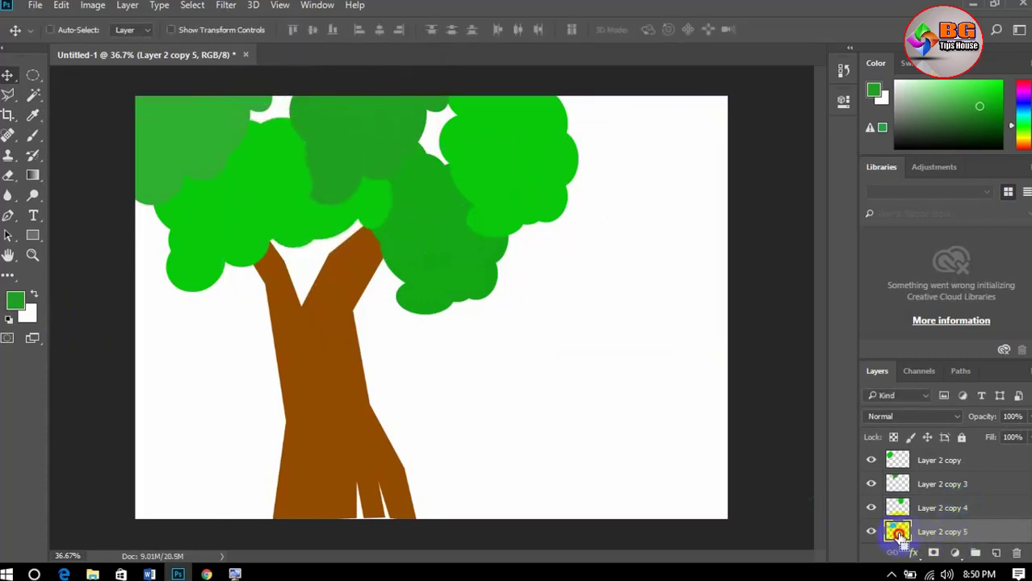
Load the outline of Layer 2 copy 5 as a selection, fill it with light green 47cf47, and deselect it.
{"action": "left_click", "coordinate": [898, 532], "text": "ctrl"}
{"action": "left_click", "coordinate": [14, 301]}
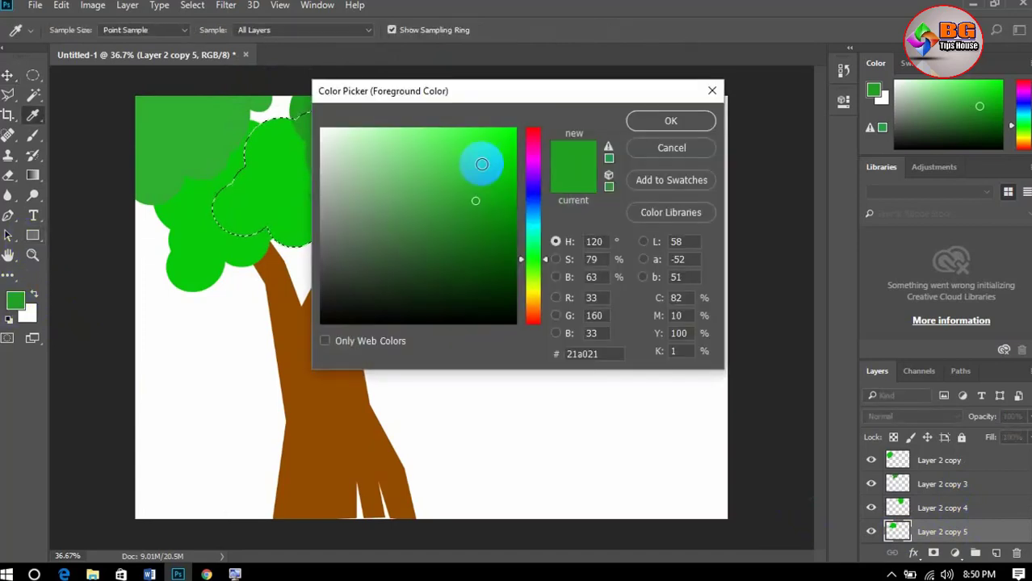
{"action": "left_click_drag", "start_coordinate": [482, 164], "coordinate": [483, 129]}
{"action": "left_click", "coordinate": [452, 164]}
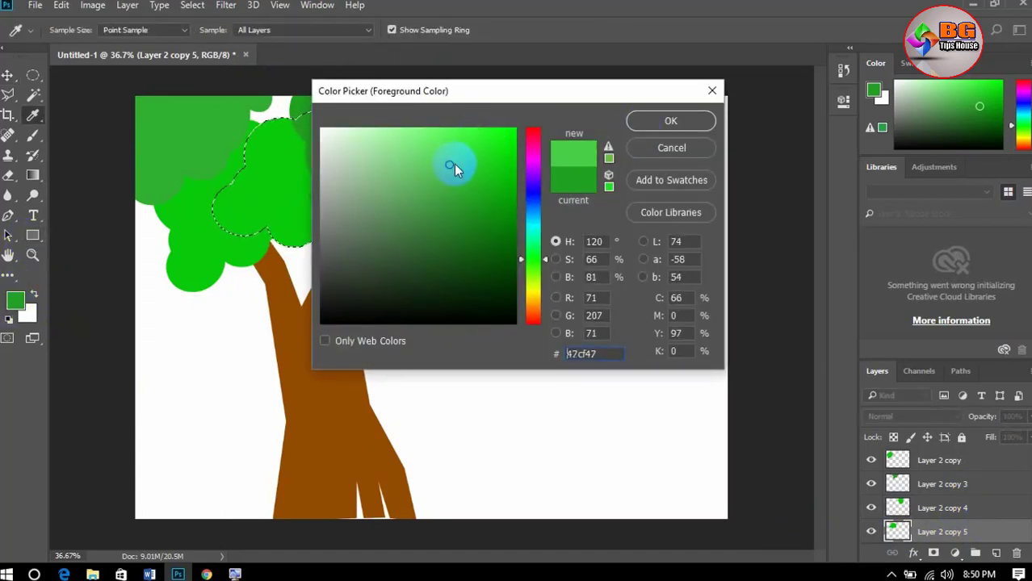
{"action": "left_click", "coordinate": [667, 121]}
{"action": "key", "text": "alt+BackSpace"}
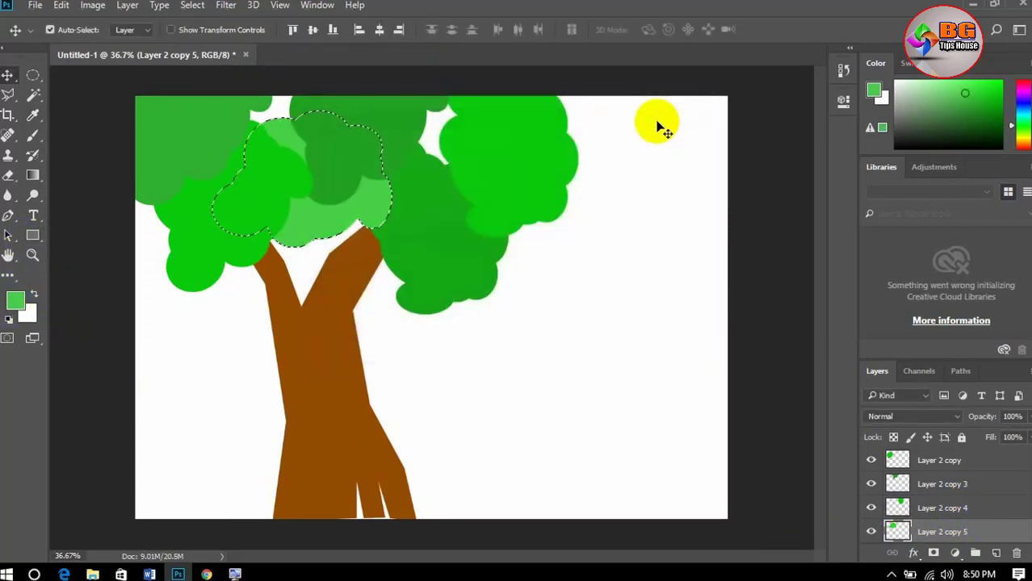
{"action": "key", "text": "ctrl+d"}
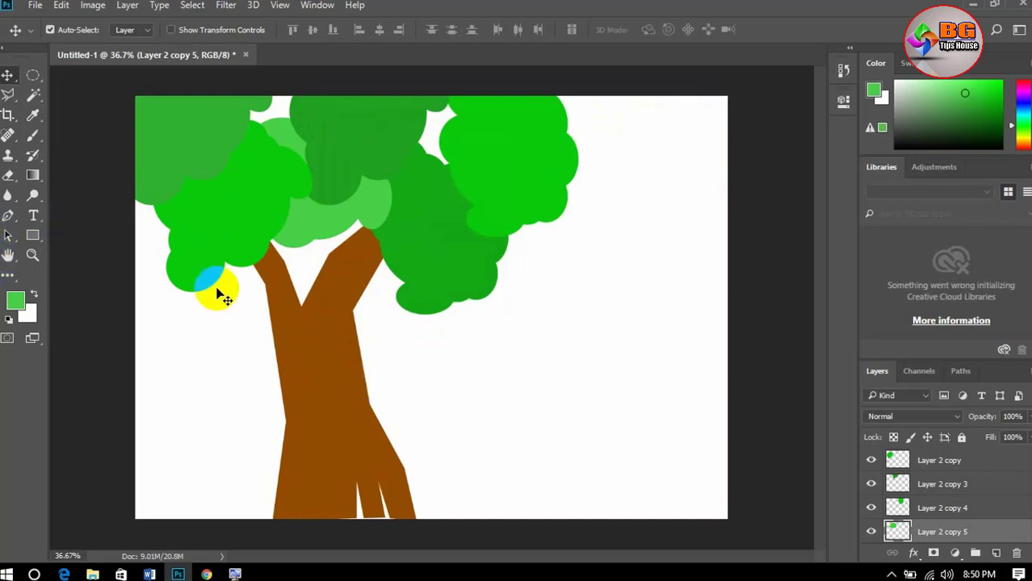
Outline a strip along the trunk's left edge with the Polygonal Lasso and add a new layer above all foliage layers.
{"action": "left_click", "coordinate": [16, 97]}
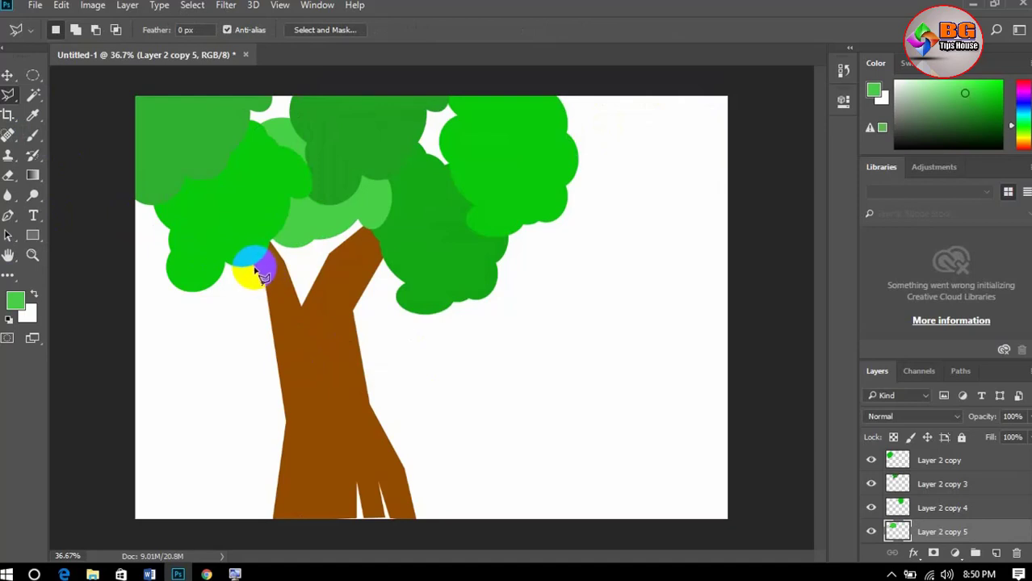
{"action": "mouse_move", "coordinate": [269, 264]}
{"action": "left_mouse_down"}
{"action": "mouse_move", "coordinate": [291, 312]}
{"action": "mouse_move", "coordinate": [302, 310]}
{"action": "mouse_move", "coordinate": [284, 321]}
{"action": "mouse_move", "coordinate": [301, 441]}
{"action": "mouse_move", "coordinate": [312, 441]}
{"action": "mouse_move", "coordinate": [318, 420]}
{"action": "mouse_move", "coordinate": [301, 523]}
{"action": "mouse_move", "coordinate": [273, 518]}
{"action": "mouse_move", "coordinate": [288, 422]}
{"action": "mouse_move", "coordinate": [255, 267]}
{"action": "left_mouse_up"}
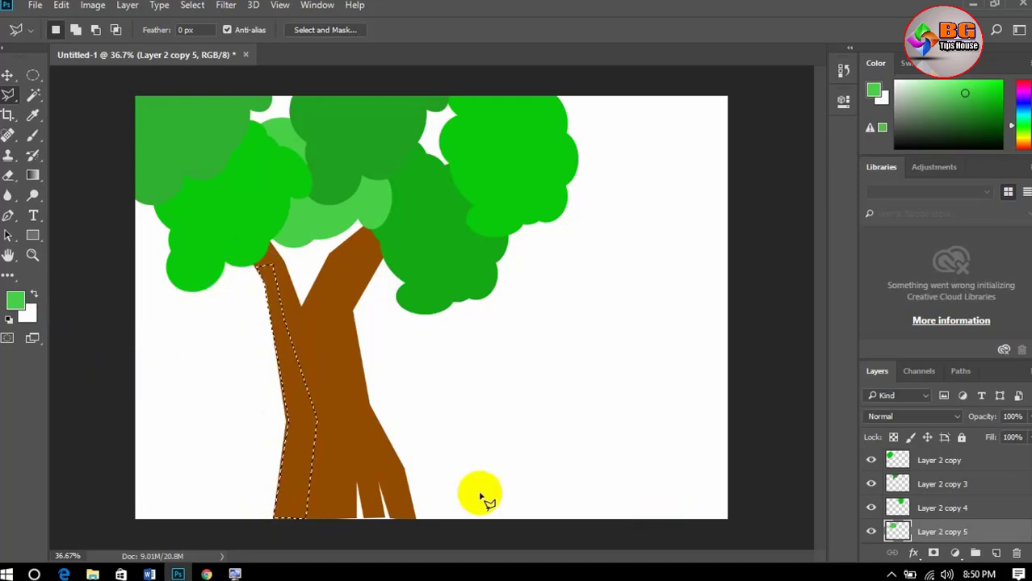
{"action": "left_click", "coordinate": [999, 555]}
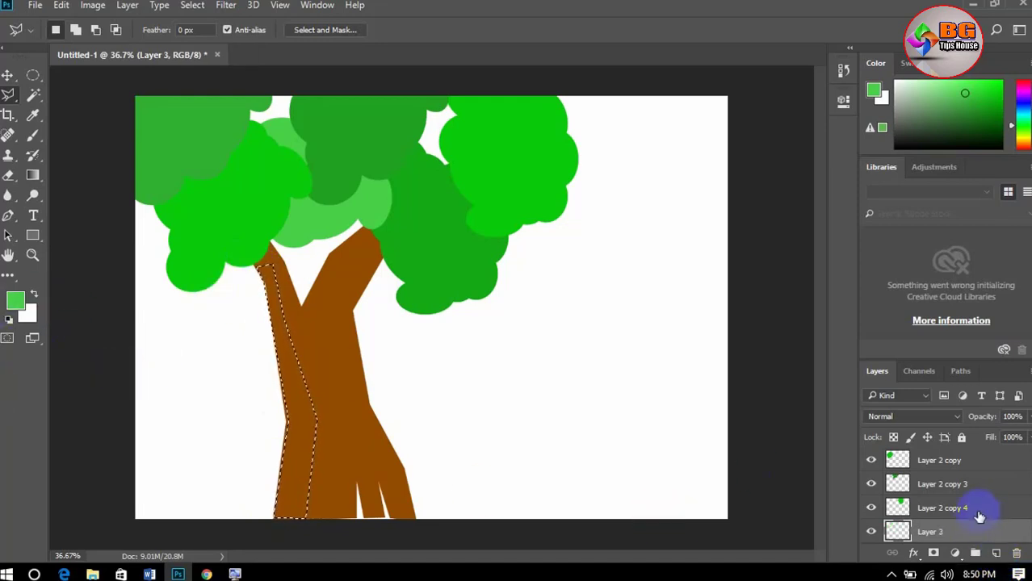
{"action": "left_click_drag", "start_coordinate": [977, 525], "coordinate": [985, 456]}
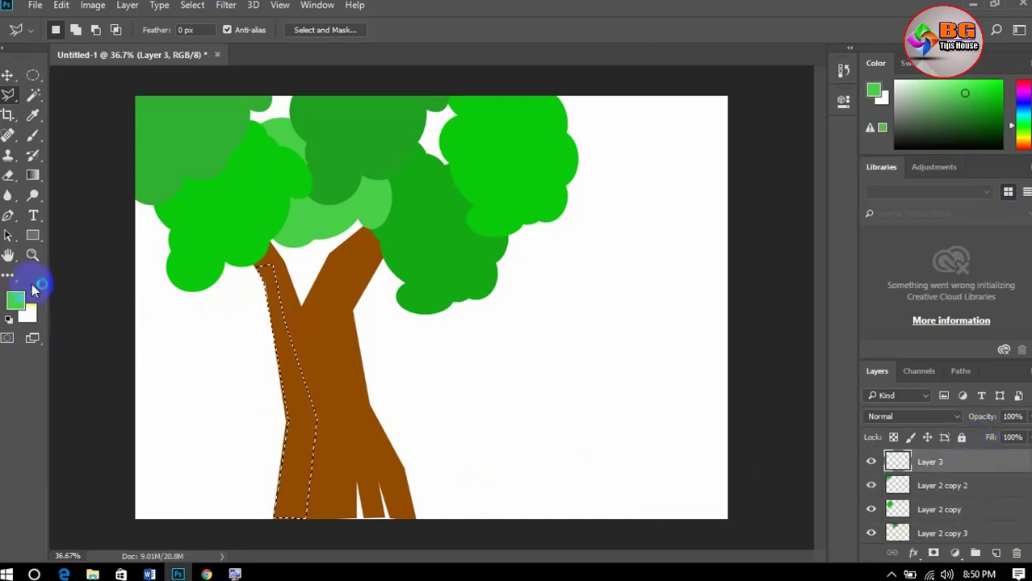
Sample the trunk's brown, darken it to 723c04, fill the trunk strip with it, and deselect.
{"action": "left_click", "coordinate": [33, 115]}
{"action": "left_click", "coordinate": [353, 339]}
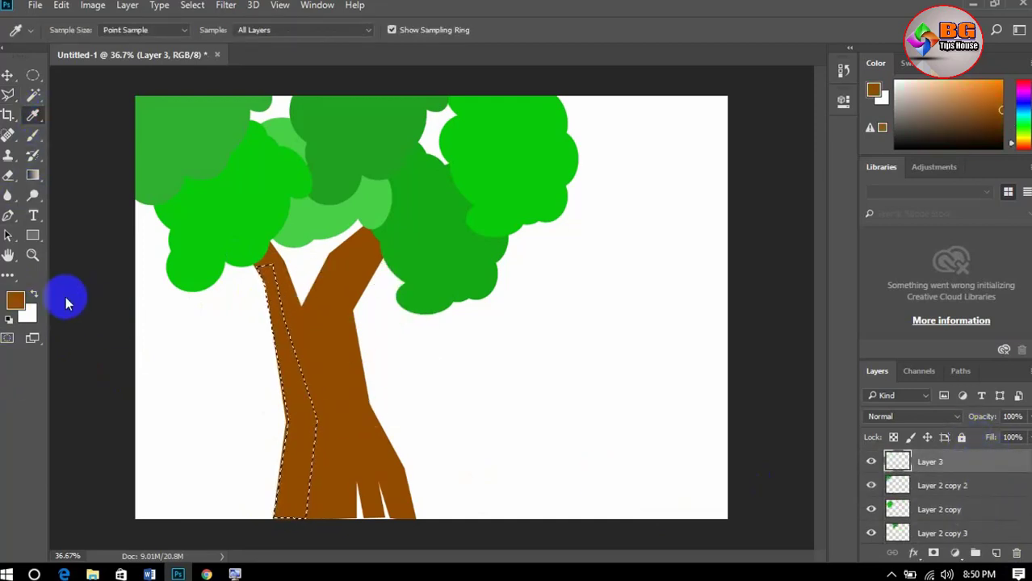
{"action": "left_click", "coordinate": [13, 300]}
{"action": "left_click", "coordinate": [508, 230]}
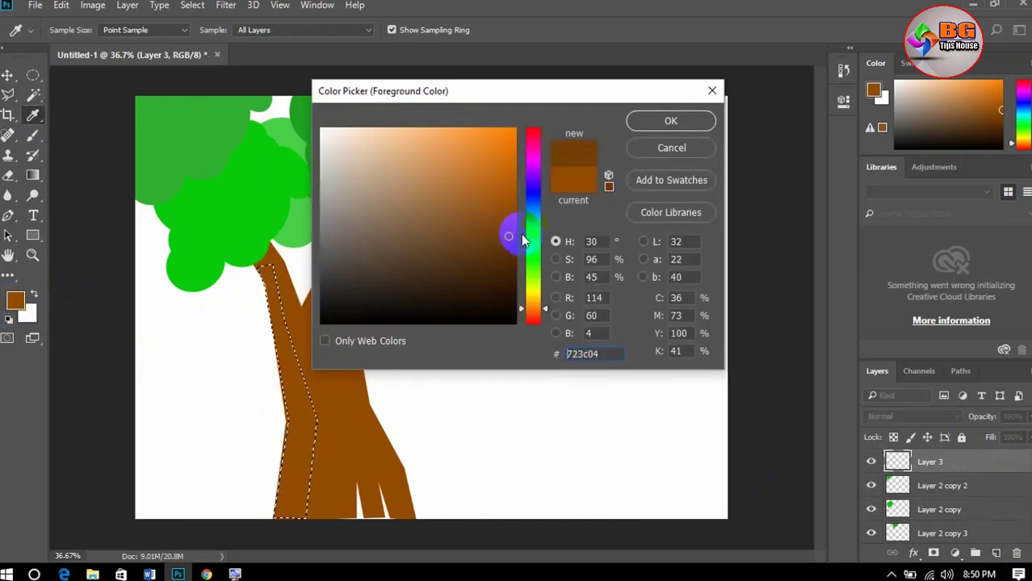
{"action": "left_click", "coordinate": [669, 120]}
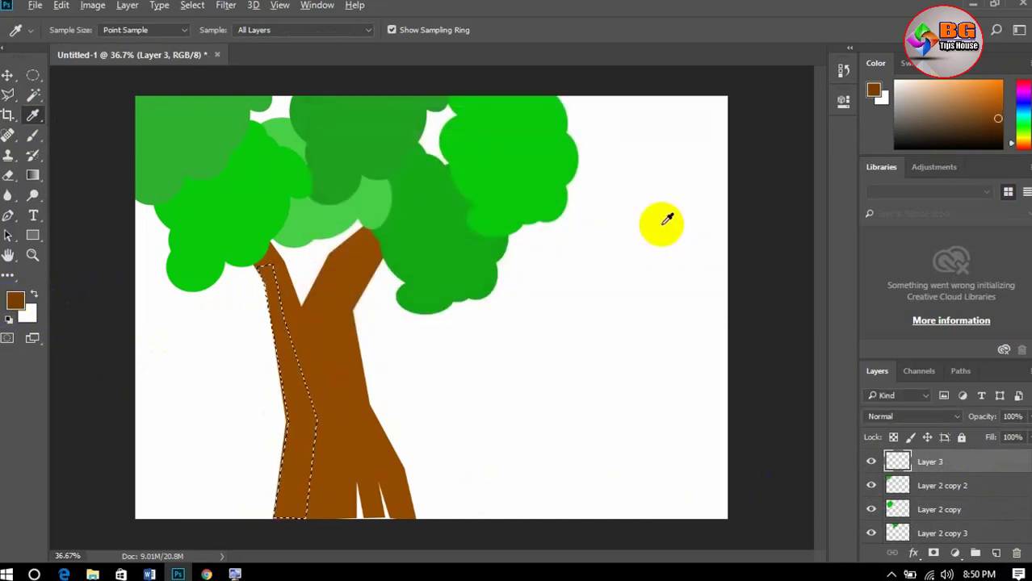
{"action": "key", "text": "alt+BackSpace"}
{"action": "key", "text": "ctrl+d"}
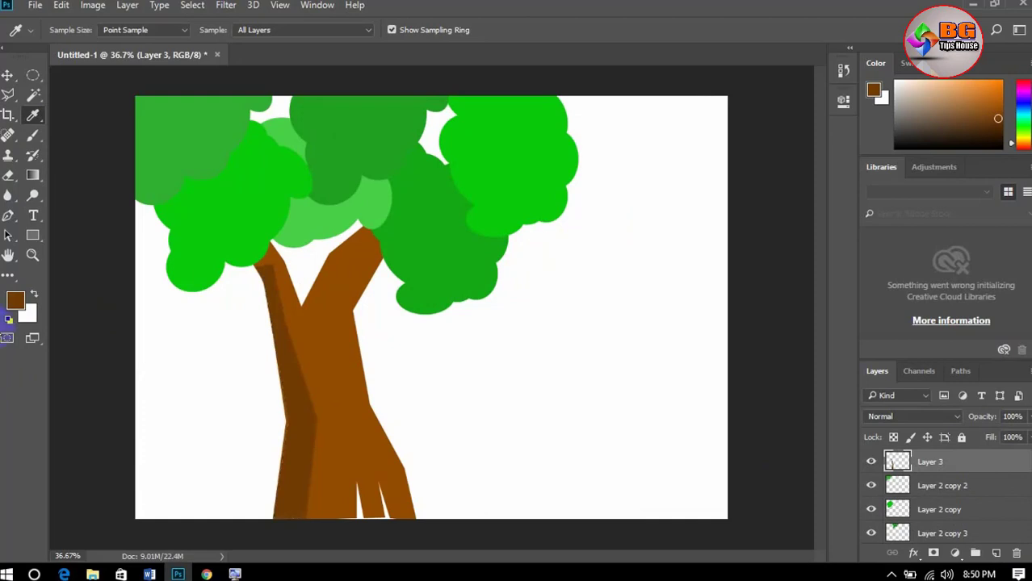
Choose the Eraser tool and set its brush size to 127 px.
{"action": "left_click", "coordinate": [7, 179]}
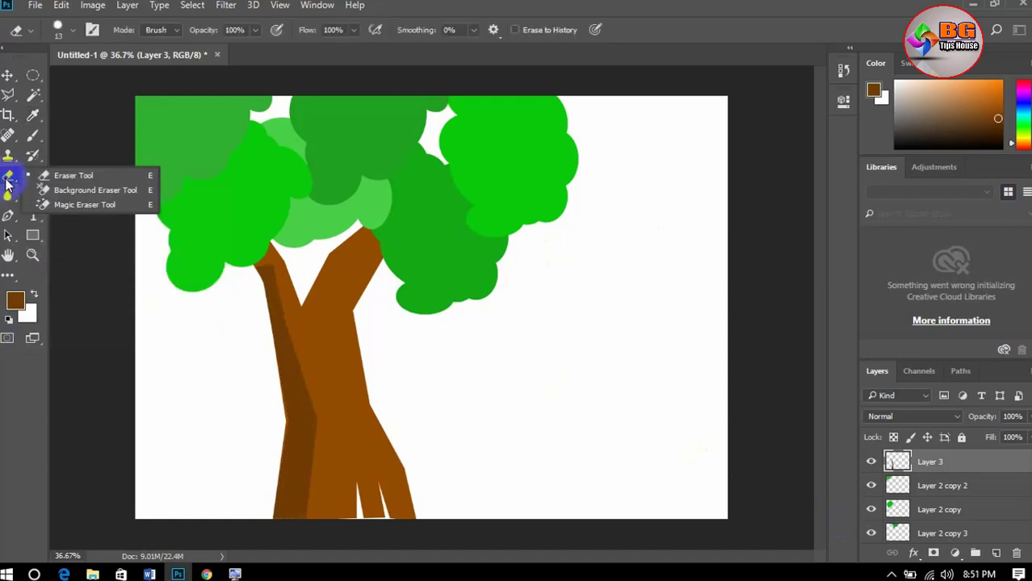
{"action": "left_click", "coordinate": [104, 177]}
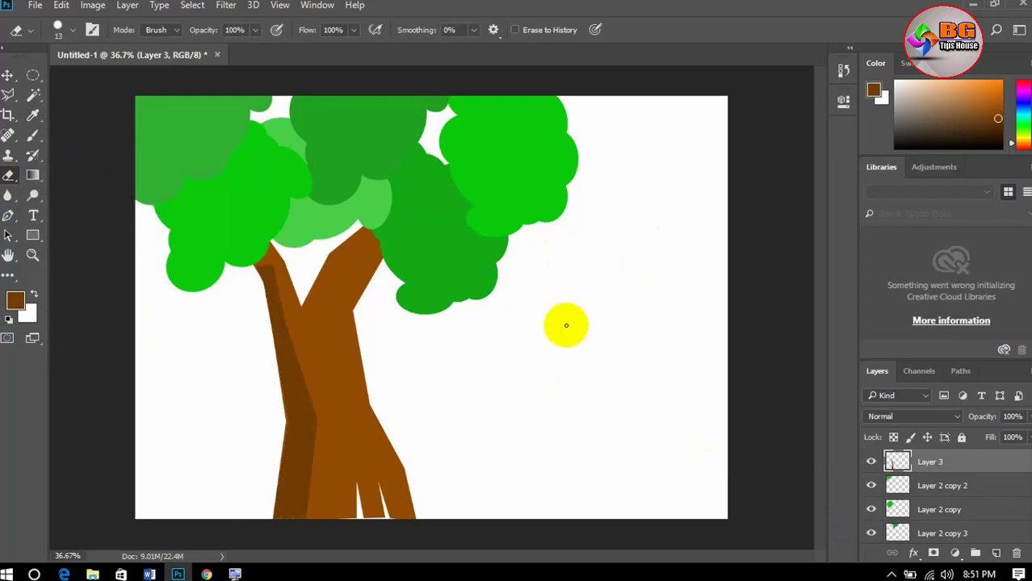
{"action": "key", "text": "bracketright"}
{"action": "key", "text": "bracketright"}
{"action": "key", "text": "bracketright"}
{"action": "key", "text": "bracketright"}
{"action": "key", "text": "bracketright"}
{"action": "key", "text": "bracketright"}
{"action": "key", "text": "bracketright"}
{"action": "key", "text": "bracketright"}
{"action": "key", "text": "bracketright"}
{"action": "key", "text": "bracketright"}
{"action": "key", "text": "bracketright"}
{"action": "key", "text": "bracketright"}
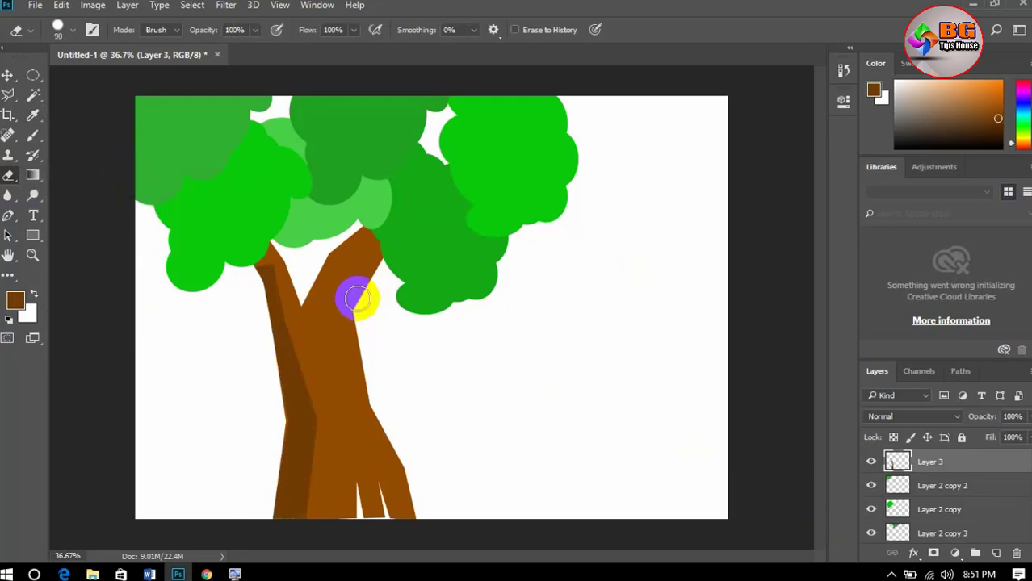
{"action": "right_click", "coordinate": [561, 326]}
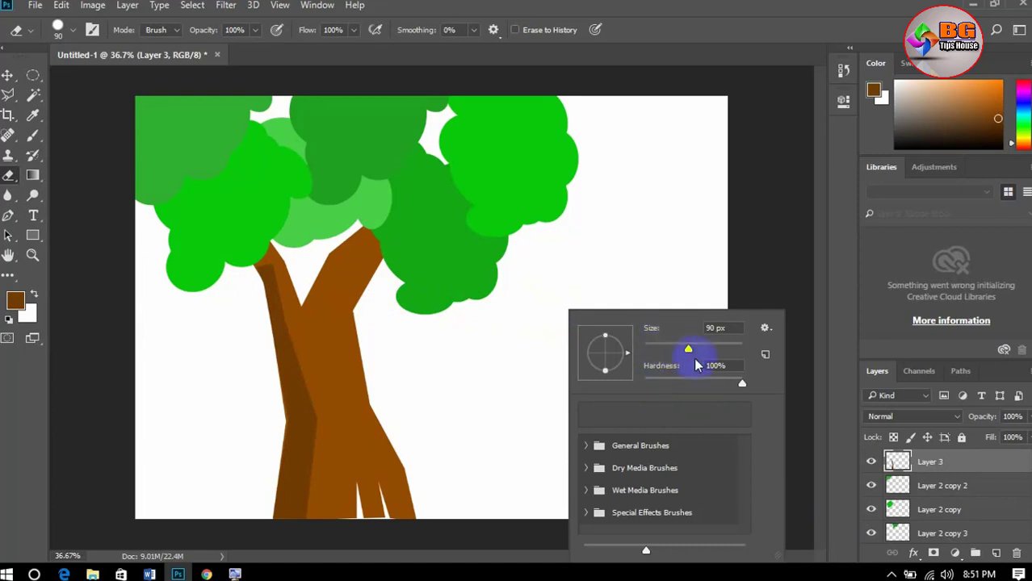
{"action": "left_click_drag", "start_coordinate": [691, 353], "coordinate": [704, 357]}
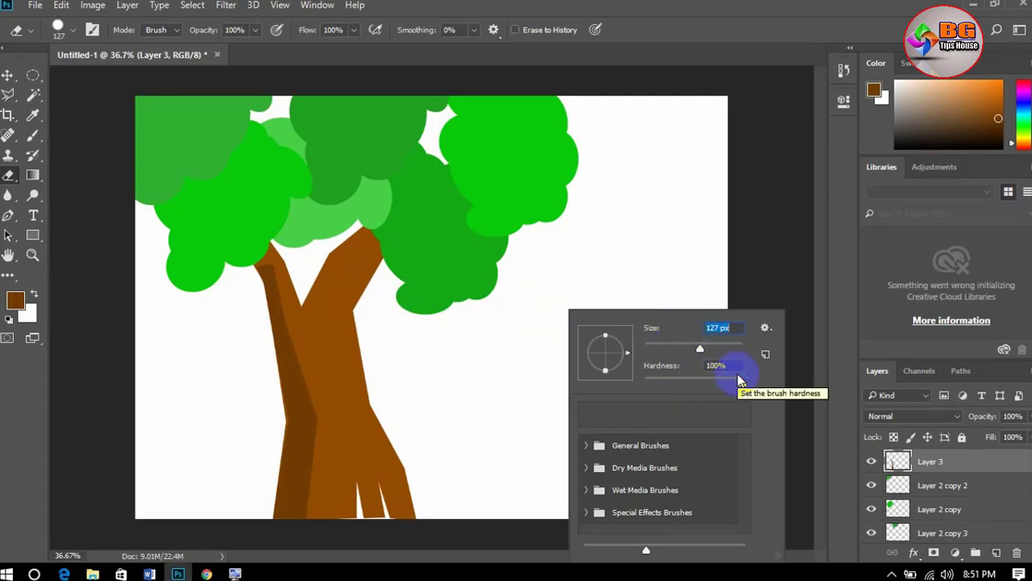
{"action": "left_click", "coordinate": [428, 319]}
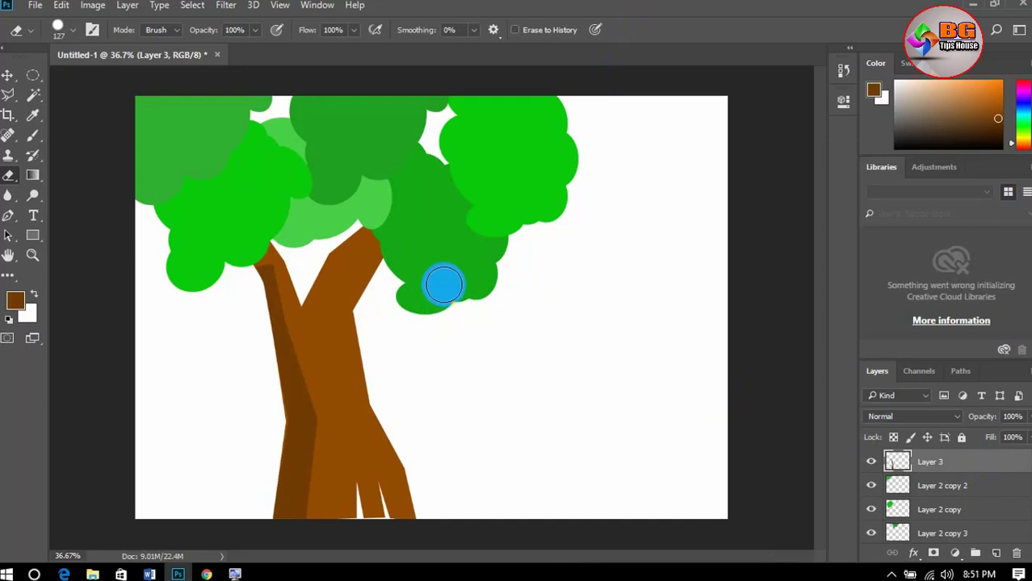
Select Layer 2 with the dark green right foliage and try erasing its lower-right edge with the hard 127 px eraser.
{"action": "left_click", "coordinate": [8, 74]}
{"action": "left_click", "coordinate": [463, 252]}
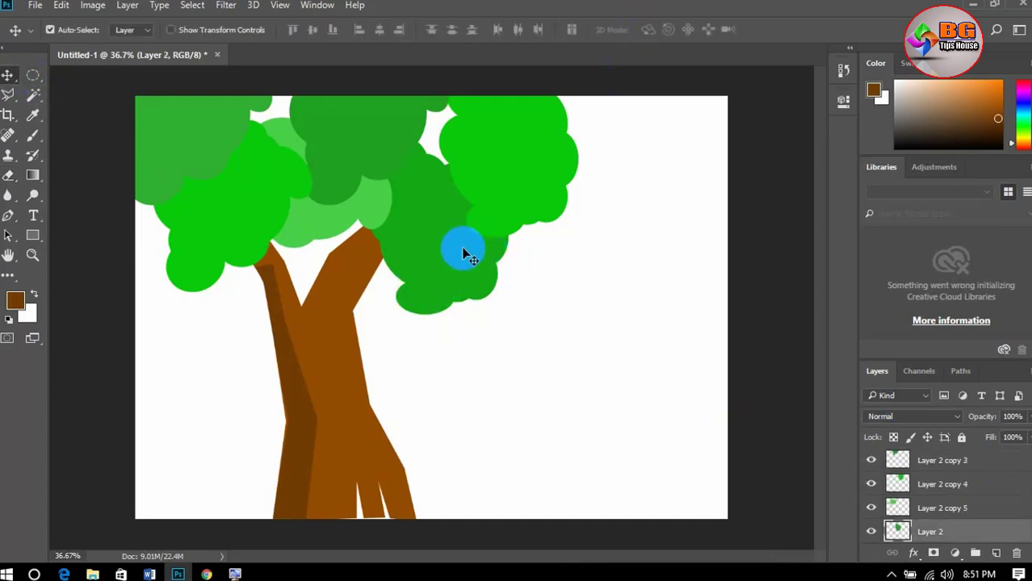
{"action": "left_click", "coordinate": [8, 175]}
{"action": "mouse_move", "coordinate": [495, 289]}
{"action": "left_mouse_down"}
{"action": "mouse_move", "coordinate": [461, 313]}
{"action": "mouse_move", "coordinate": [517, 262]}
{"action": "left_mouse_up"}
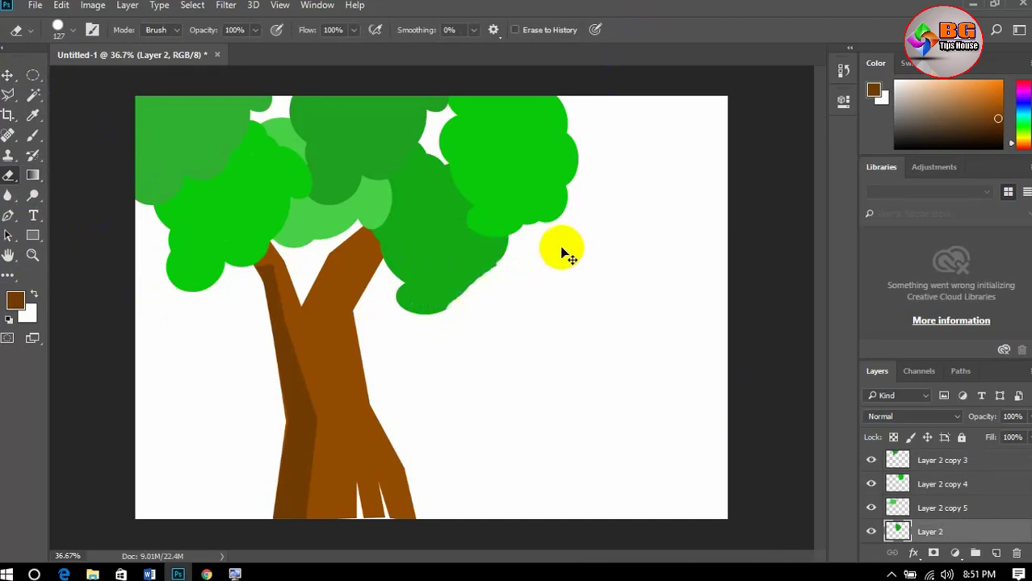
Lower the eraser's hardness and softly erase the lower-right edge of Layer 2's foliage.
{"action": "right_click", "coordinate": [532, 278]}
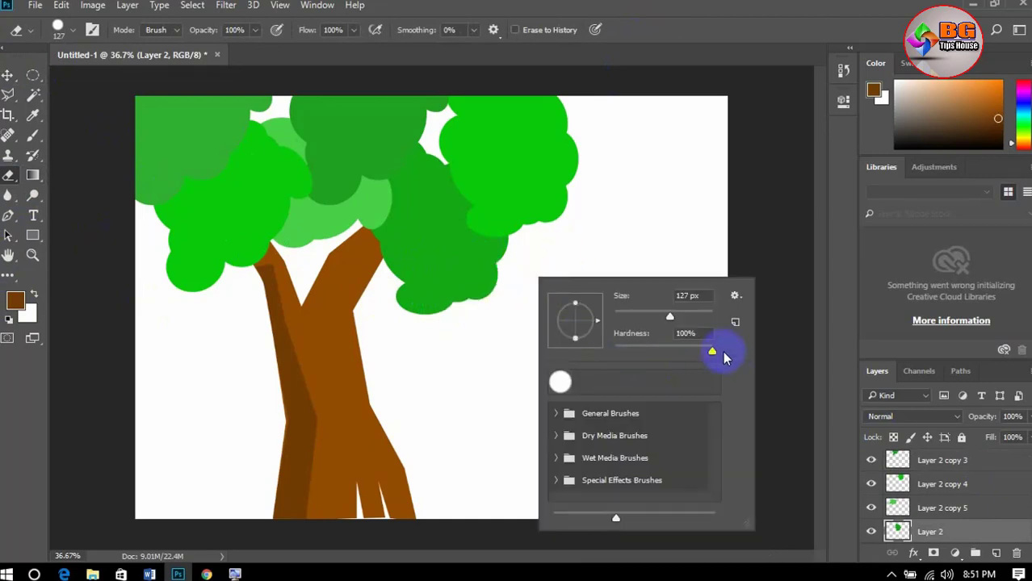
{"action": "left_click", "coordinate": [599, 236]}
{"action": "mouse_move", "coordinate": [498, 287]}
{"action": "left_mouse_down"}
{"action": "mouse_move", "coordinate": [476, 310]}
{"action": "mouse_move", "coordinate": [520, 277]}
{"action": "mouse_move", "coordinate": [498, 304]}
{"action": "mouse_move", "coordinate": [447, 325]}
{"action": "mouse_move", "coordinate": [528, 258]}
{"action": "mouse_move", "coordinate": [424, 322]}
{"action": "mouse_move", "coordinate": [525, 244]}
{"action": "left_mouse_up"}
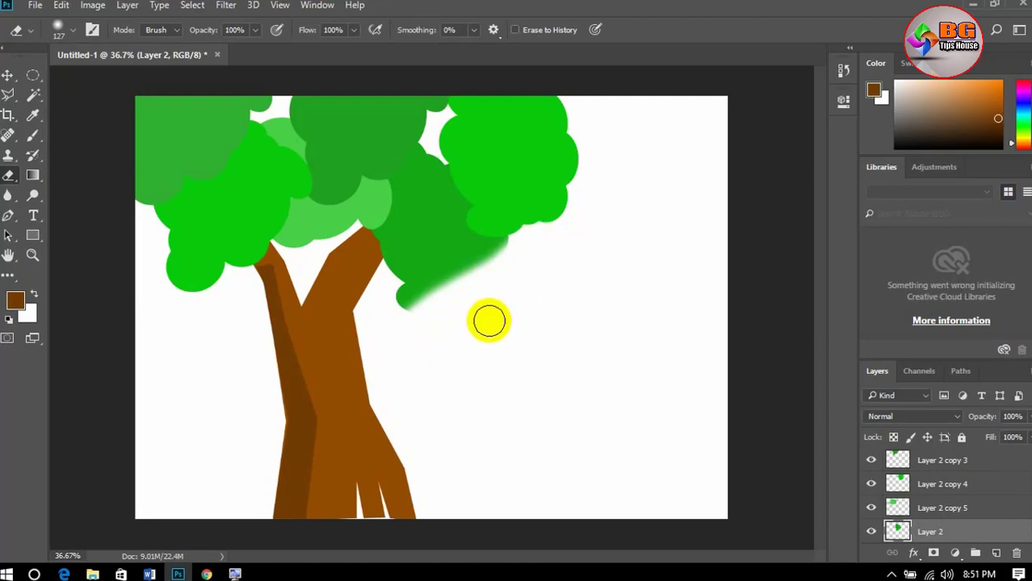
Undo the soft erasing on Layer 2's foliage and select Layer 3 with the dark strip along the trunk.
{"action": "key", "text": "ctrl+z"}
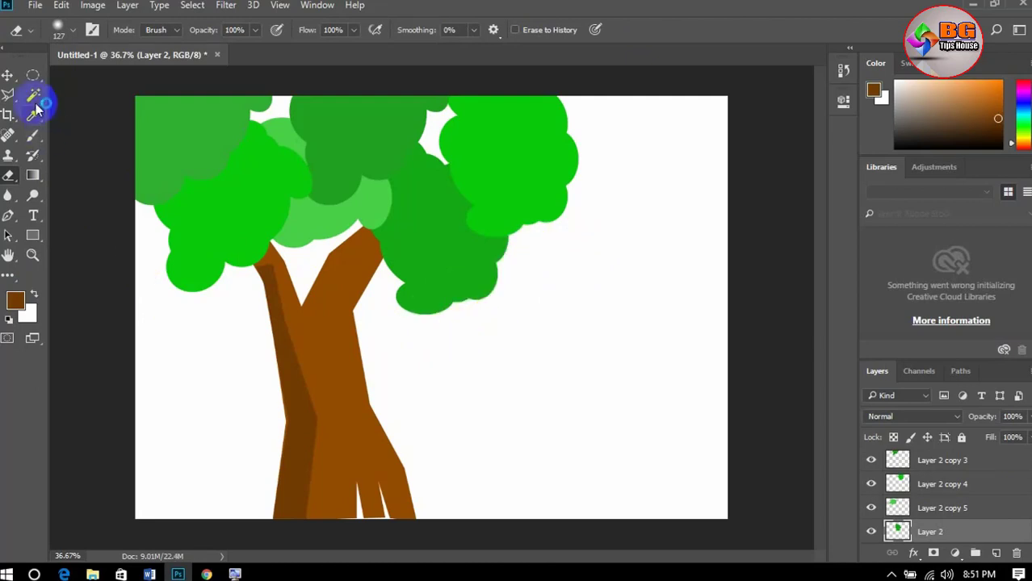
{"action": "left_click", "coordinate": [7, 74]}
{"action": "left_click", "coordinate": [287, 343]}
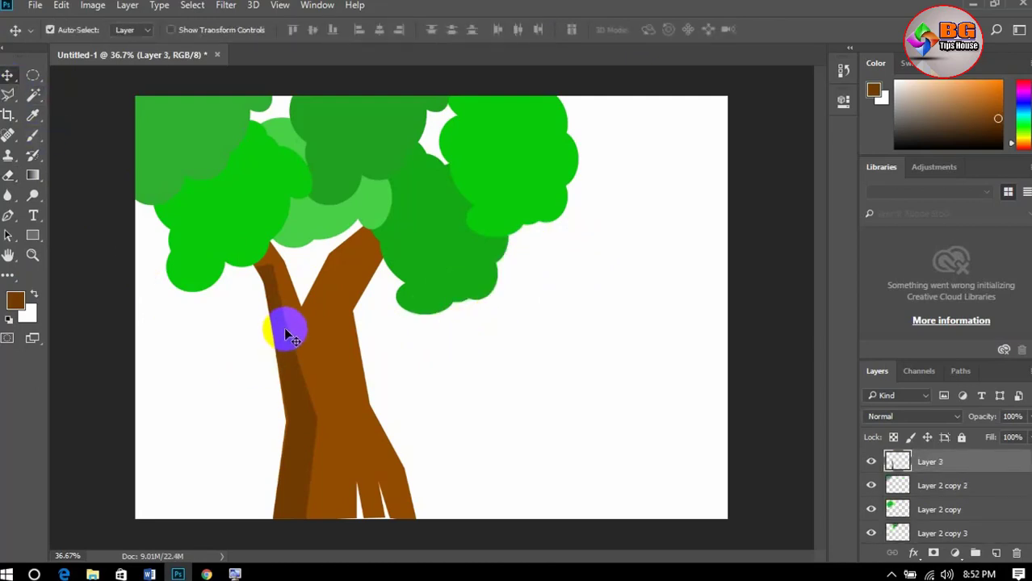
Choose the Eraser tool and set a soft brush hardness of about 12%.
{"action": "right_click", "coordinate": [425, 349]}
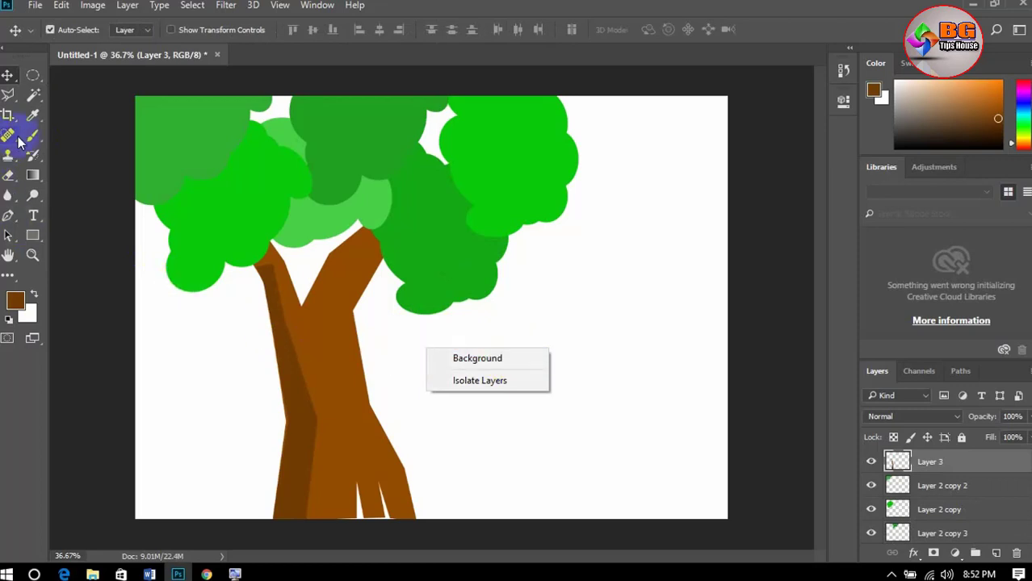
{"action": "left_click", "coordinate": [11, 178]}
{"action": "left_click", "coordinate": [9, 175]}
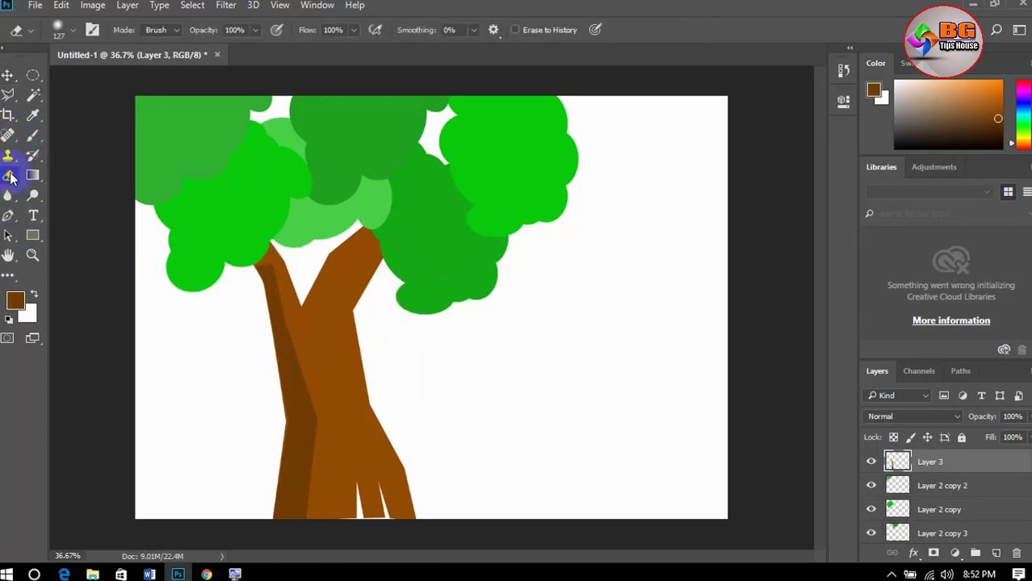
{"action": "right_click", "coordinate": [370, 272]}
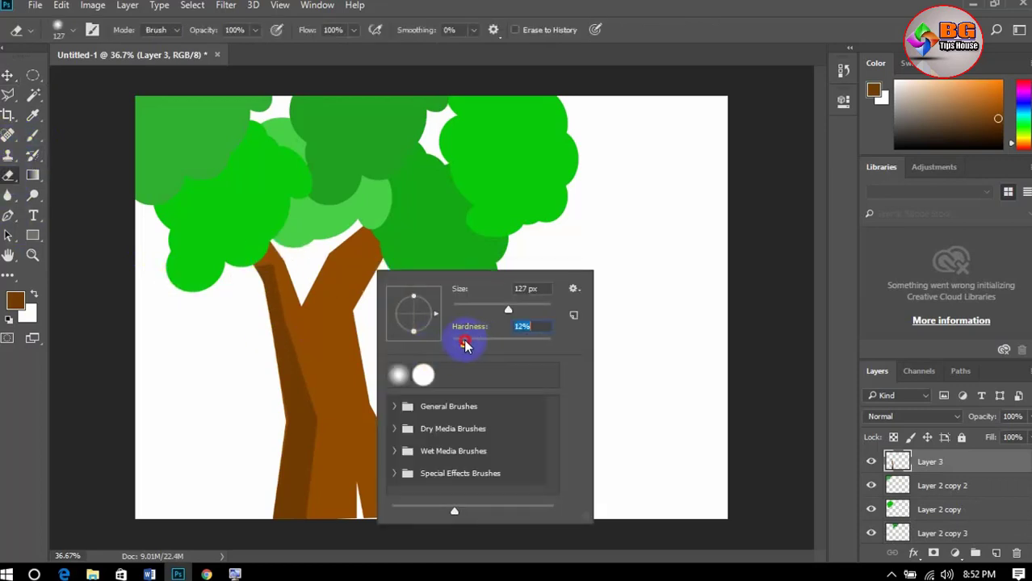
{"action": "left_click", "coordinate": [663, 24]}
Enlarge the eraser to 300 px and softly erase the inner edge of the dark strip on the trunk's left side.
{"action": "key", "text": "bracketright"}
{"action": "key", "text": "bracketright"}
{"action": "key", "text": "bracketright"}
{"action": "key", "text": "bracketright"}
{"action": "key", "text": "bracketright"}
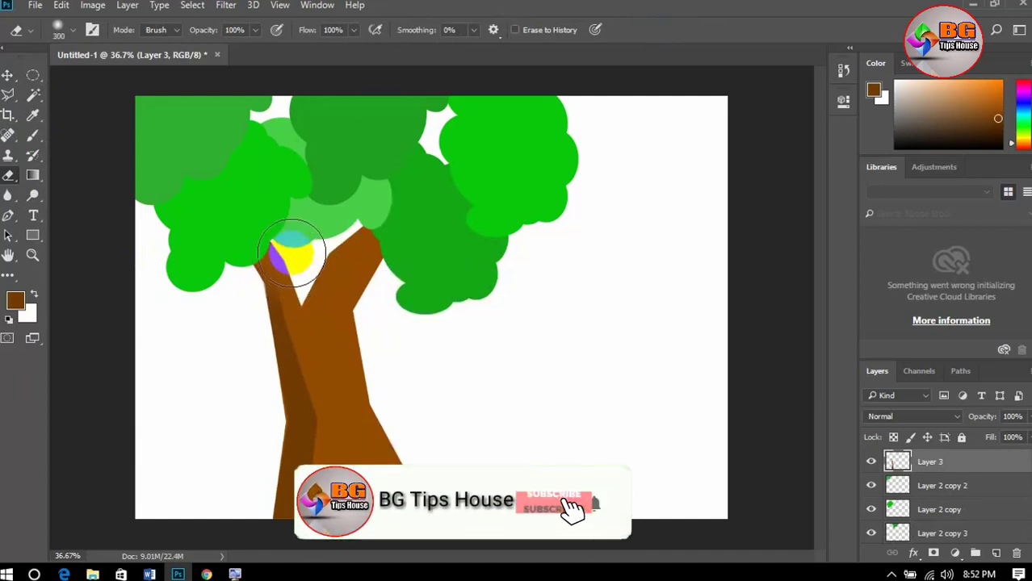
{"action": "mouse_move", "coordinate": [297, 255]}
{"action": "left_mouse_down"}
{"action": "mouse_move", "coordinate": [322, 300]}
{"action": "mouse_move", "coordinate": [330, 355]}
{"action": "mouse_move", "coordinate": [321, 339]}
{"action": "mouse_move", "coordinate": [343, 408]}
{"action": "mouse_move", "coordinate": [339, 489]}
{"action": "left_mouse_up"}
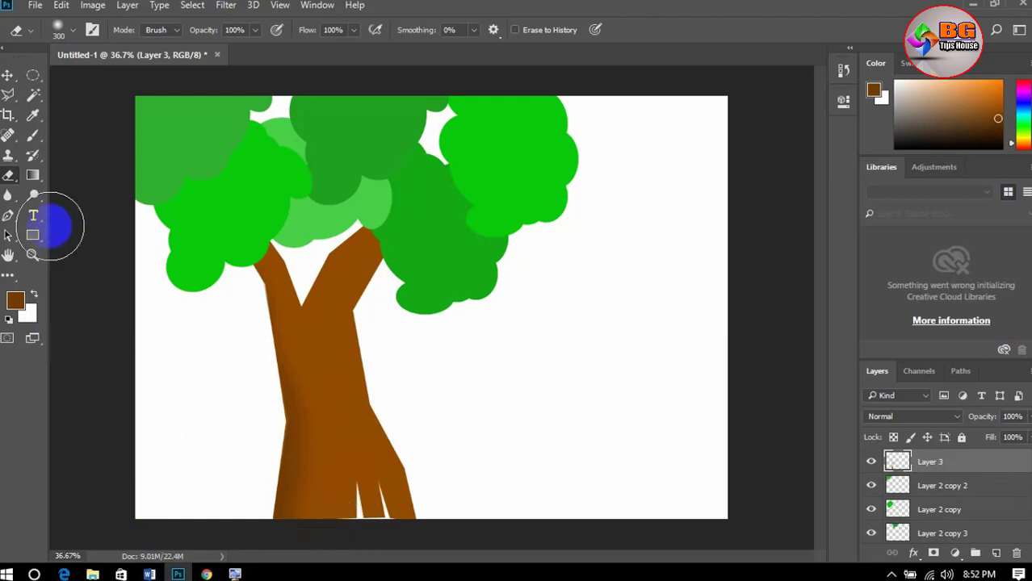
{"action": "left_click", "coordinate": [7, 75]}
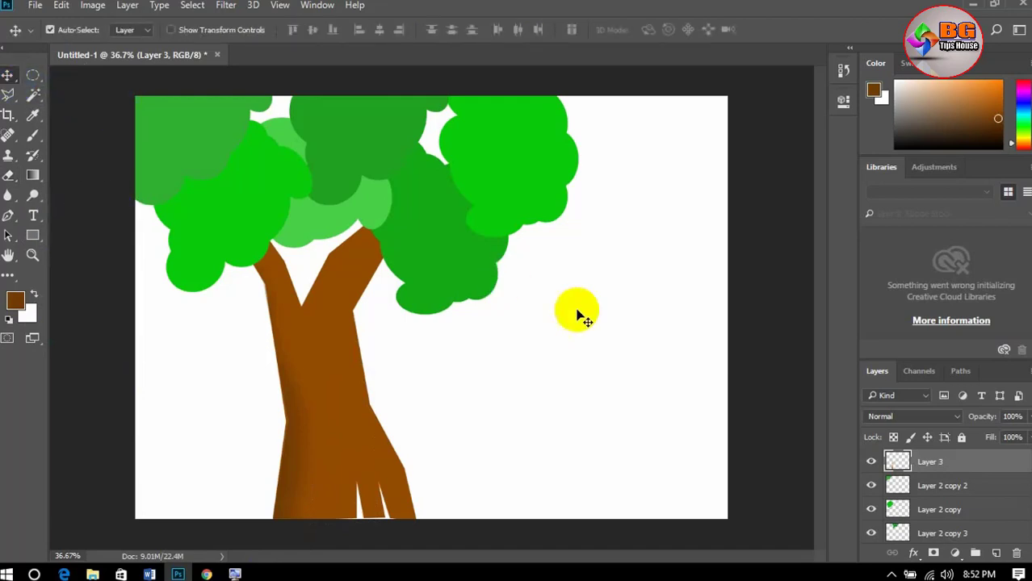
Outline the right side of the trunk with the Polygonal Lasso, from the right branch down to the outermost root.
{"action": "left_click", "coordinate": [8, 96]}
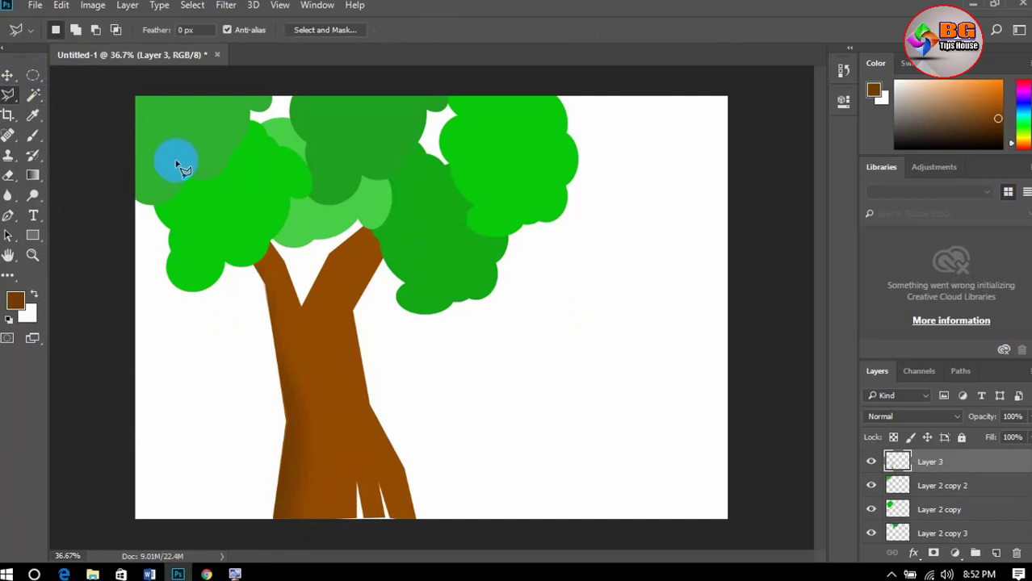
{"action": "left_click", "coordinate": [383, 260]}
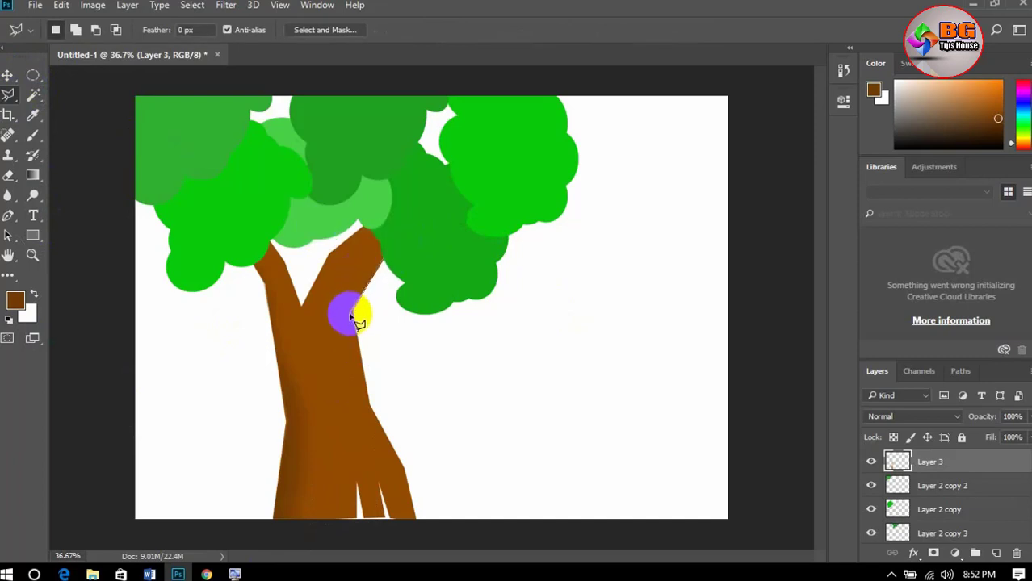
{"action": "left_click", "coordinate": [351, 314]}
{"action": "left_click", "coordinate": [371, 406]}
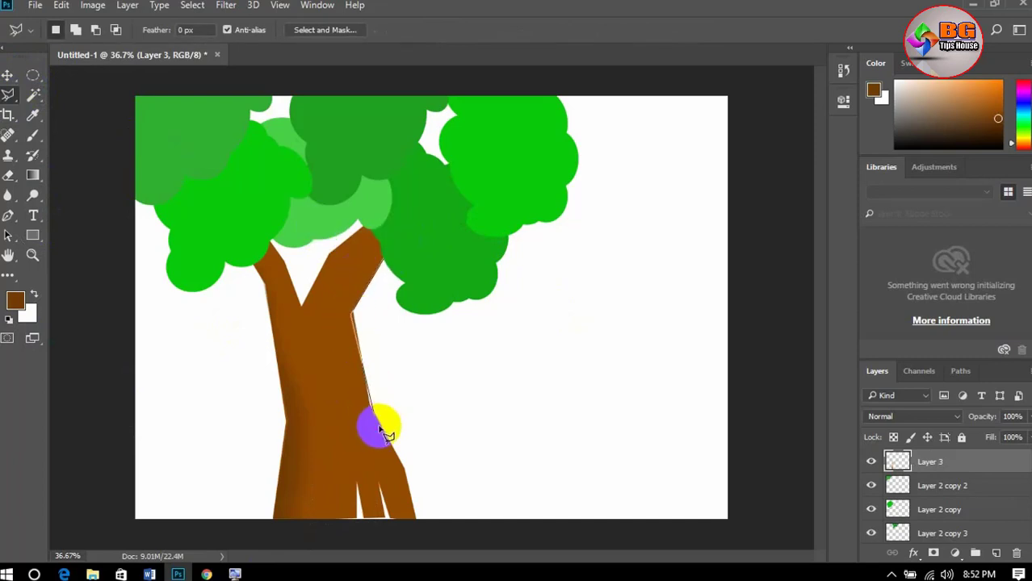
{"action": "left_click", "coordinate": [405, 471]}
{"action": "left_click", "coordinate": [416, 523]}
{"action": "left_click", "coordinate": [391, 520]}
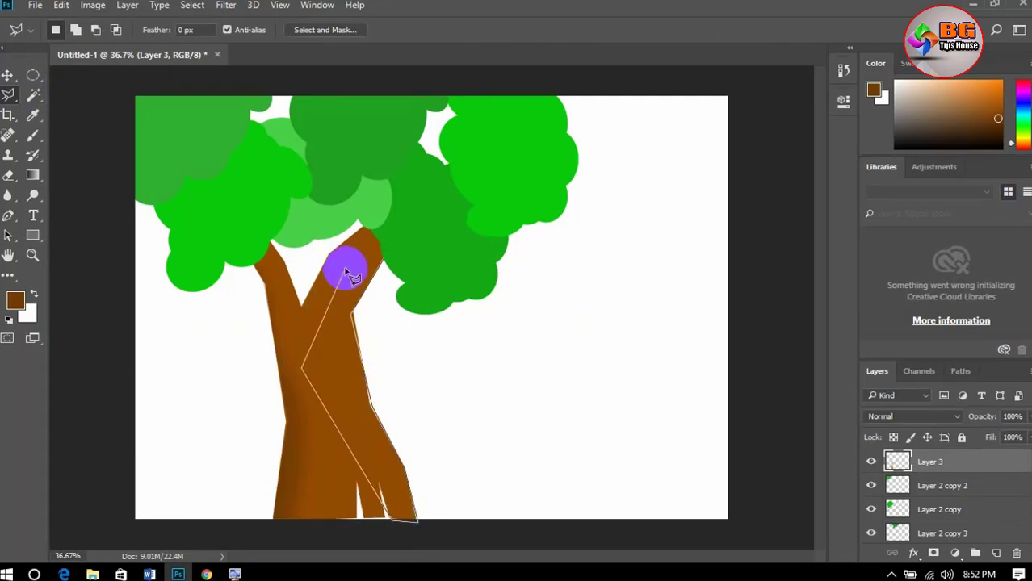
{"action": "left_click", "coordinate": [346, 269]}
{"action": "left_click", "coordinate": [382, 259]}
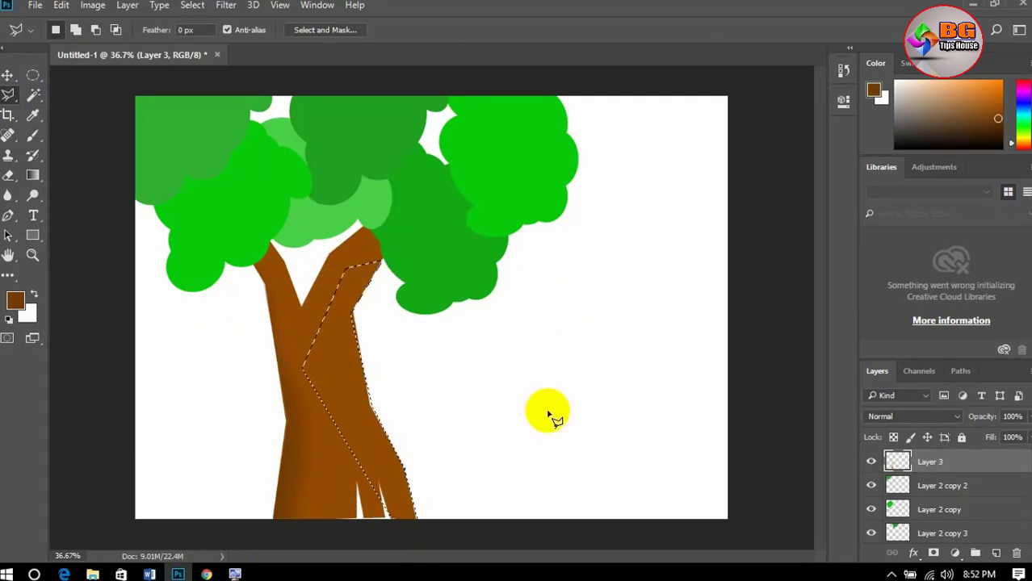
Darken the foreground brown slightly, fill the right trunk selection with it on a new layer, and deselect.
{"action": "left_click", "coordinate": [14, 300]}
{"action": "left_click", "coordinate": [504, 239]}
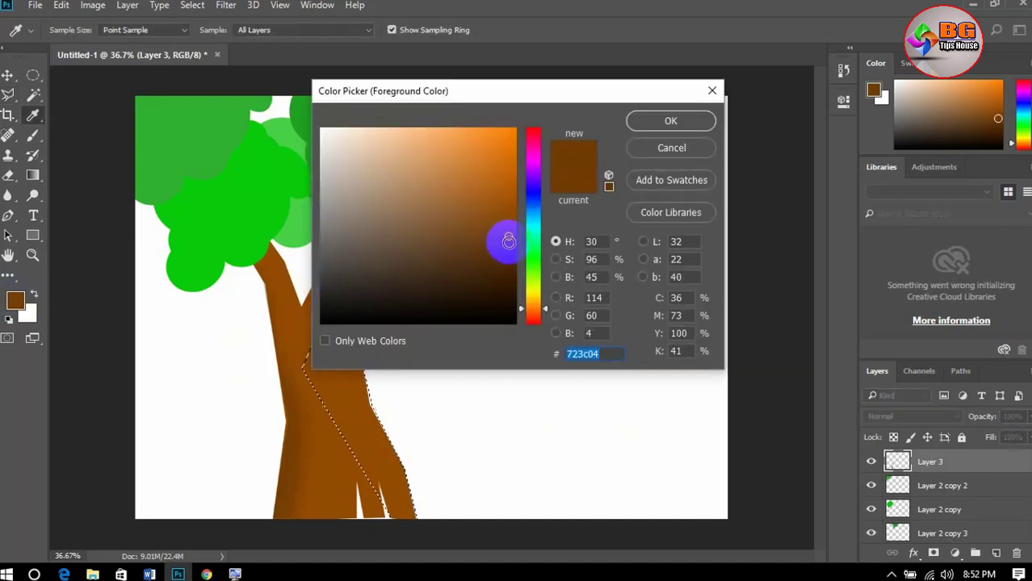
{"action": "left_click", "coordinate": [666, 121]}
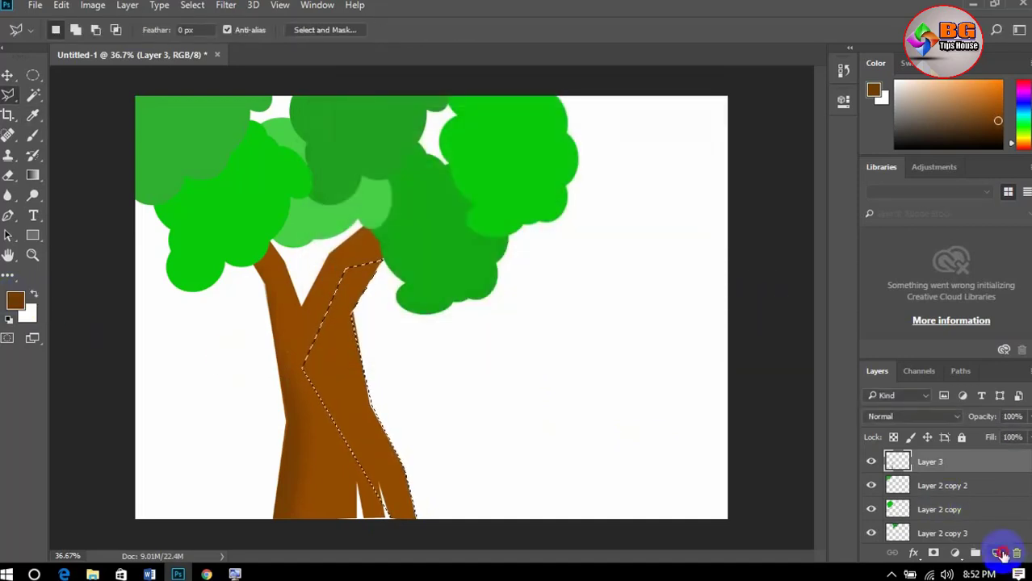
{"action": "key", "text": "alt+BackSpace"}
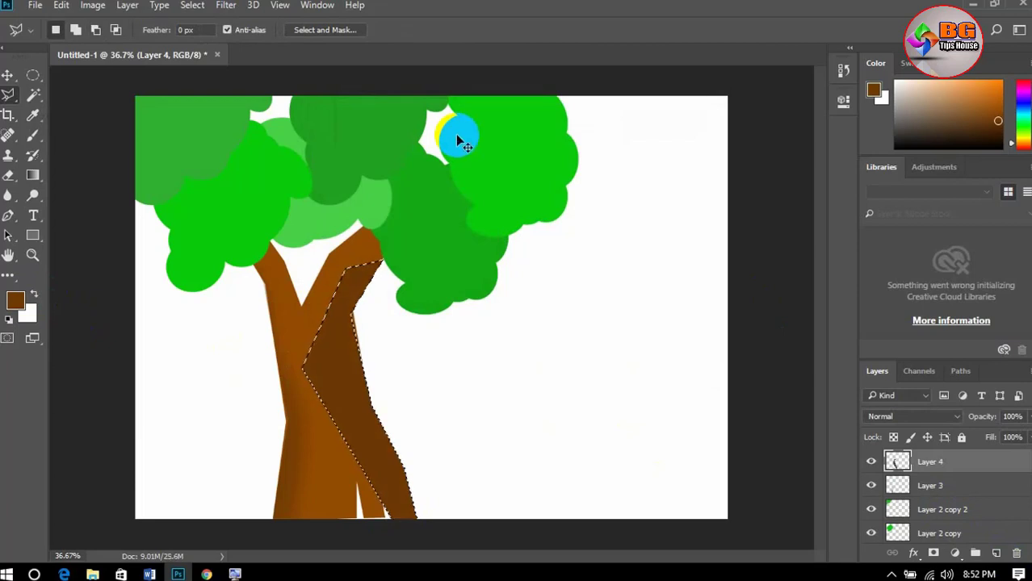
{"action": "key", "text": "ctrl+d"}
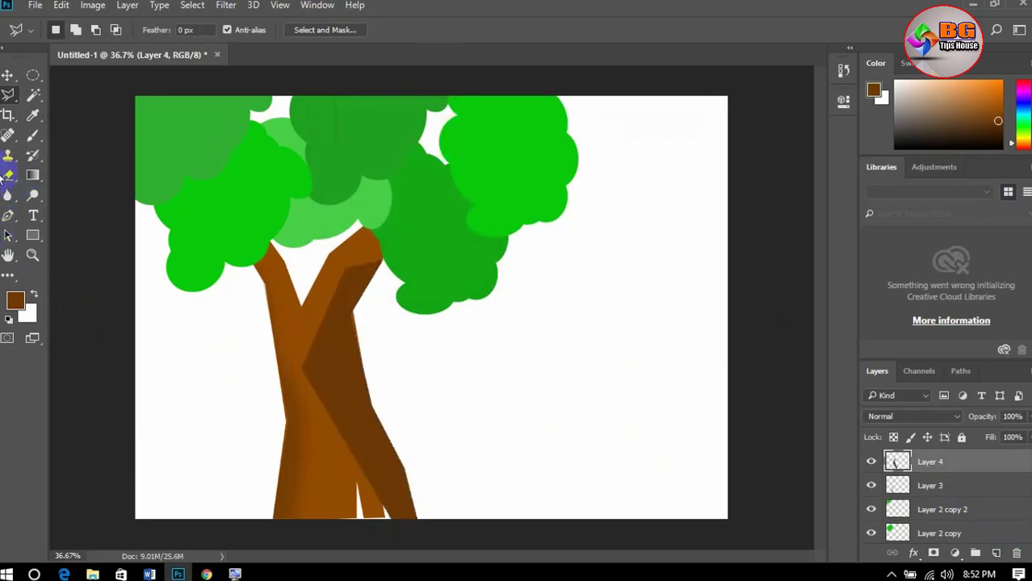
Softly erase the inner edge of Layer 4's dark shading on the trunk's right side with the 300 px eraser.
{"action": "left_click", "coordinate": [8, 175]}
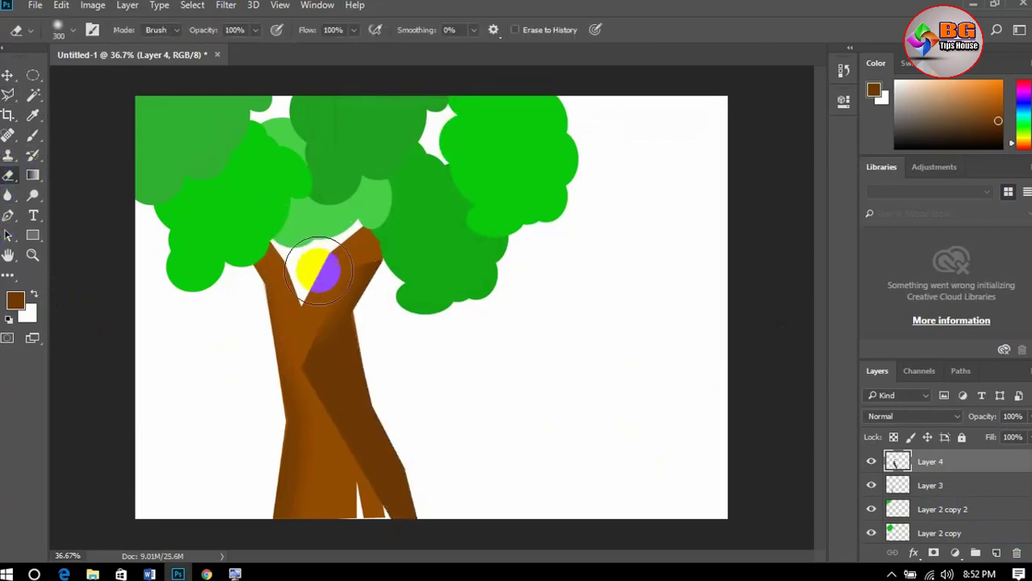
{"action": "mouse_move", "coordinate": [319, 270]}
{"action": "left_mouse_down"}
{"action": "mouse_move", "coordinate": [373, 238]}
{"action": "mouse_move", "coordinate": [329, 262]}
{"action": "mouse_move", "coordinate": [331, 249]}
{"action": "mouse_move", "coordinate": [283, 320]}
{"action": "mouse_move", "coordinate": [295, 435]}
{"action": "mouse_move", "coordinate": [291, 369]}
{"action": "mouse_move", "coordinate": [309, 472]}
{"action": "mouse_move", "coordinate": [297, 336]}
{"action": "mouse_move", "coordinate": [324, 486]}
{"action": "mouse_move", "coordinate": [328, 472]}
{"action": "mouse_move", "coordinate": [368, 550]}
{"action": "mouse_move", "coordinate": [340, 498]}
{"action": "mouse_move", "coordinate": [343, 532]}
{"action": "left_mouse_up"}
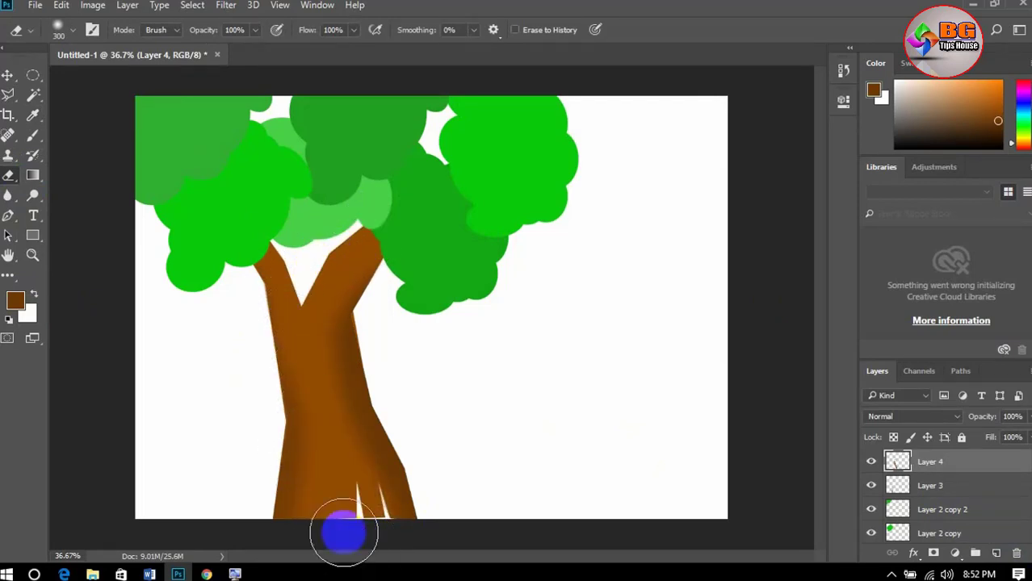
{"action": "left_click", "coordinate": [401, 370]}
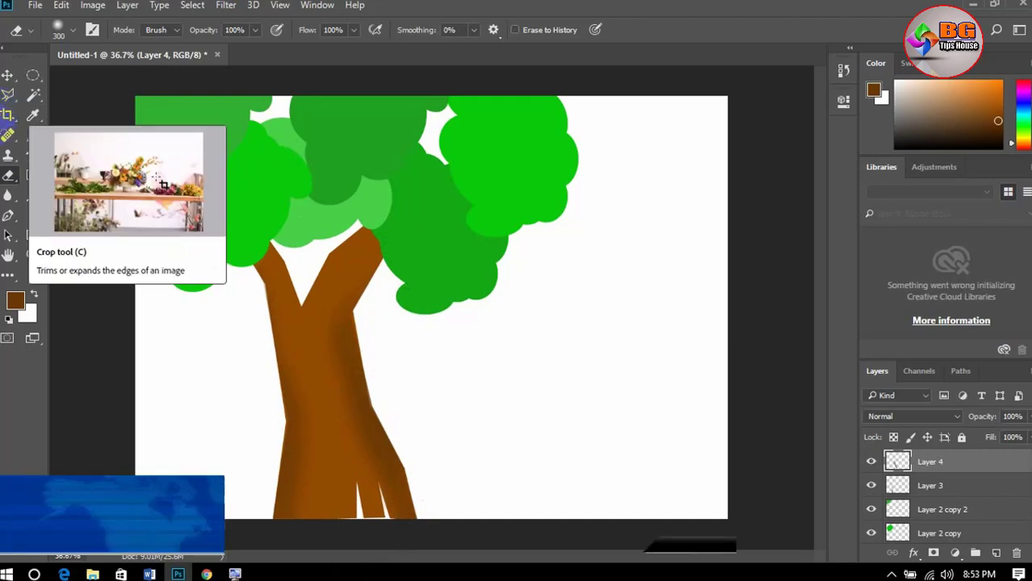
{"action": "left_click", "coordinate": [7, 75]}
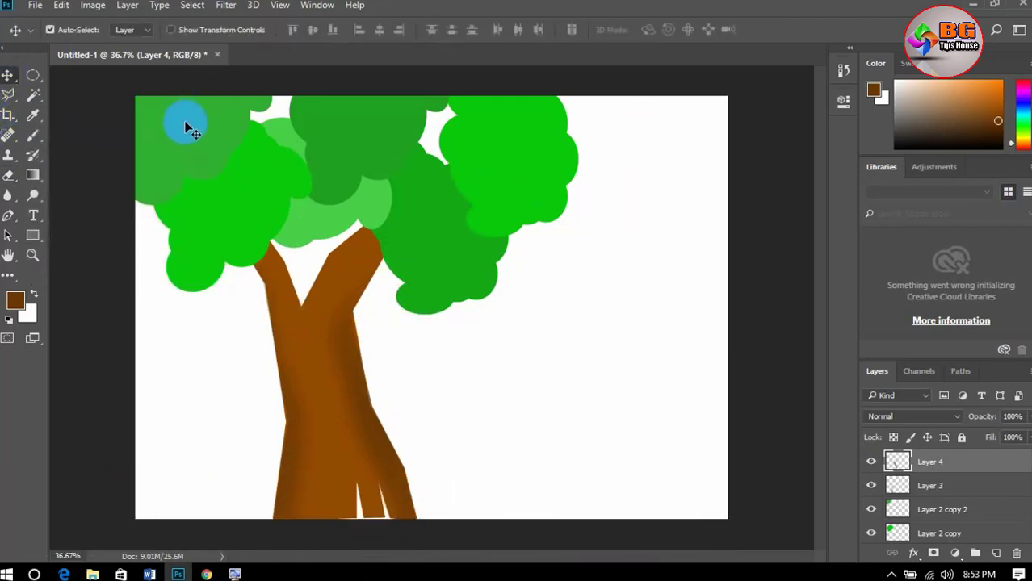
{"action": "right_click", "coordinate": [7, 95]}
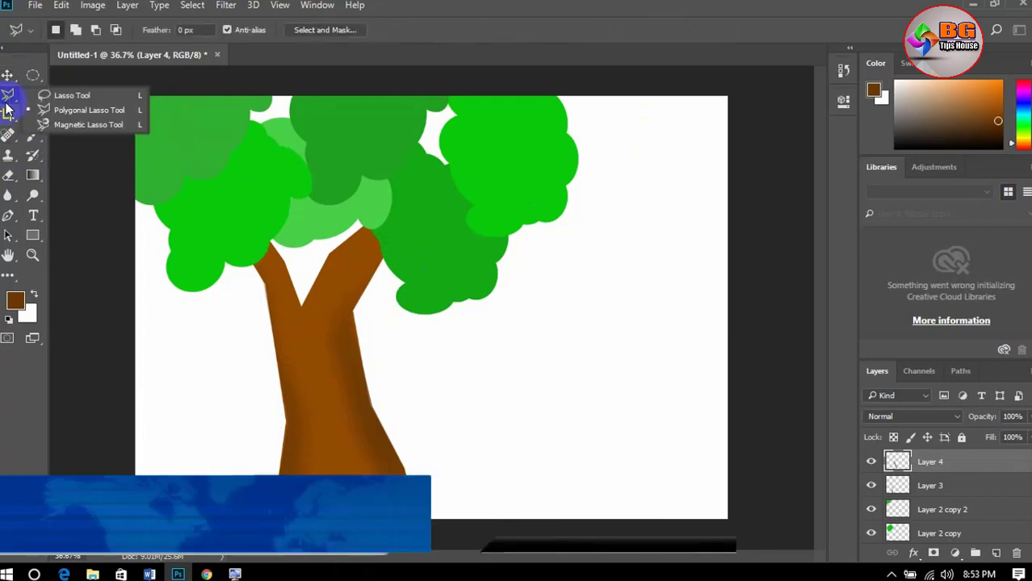
{"action": "left_click", "coordinate": [61, 96]}
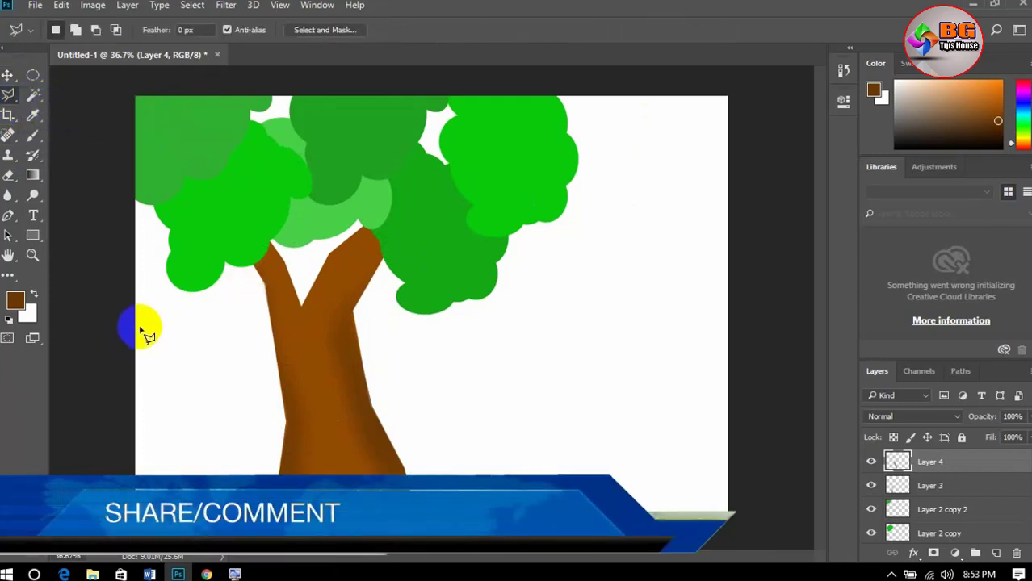
{"action": "right_click", "coordinate": [8, 94]}
{"action": "left_click", "coordinate": [61, 95]}
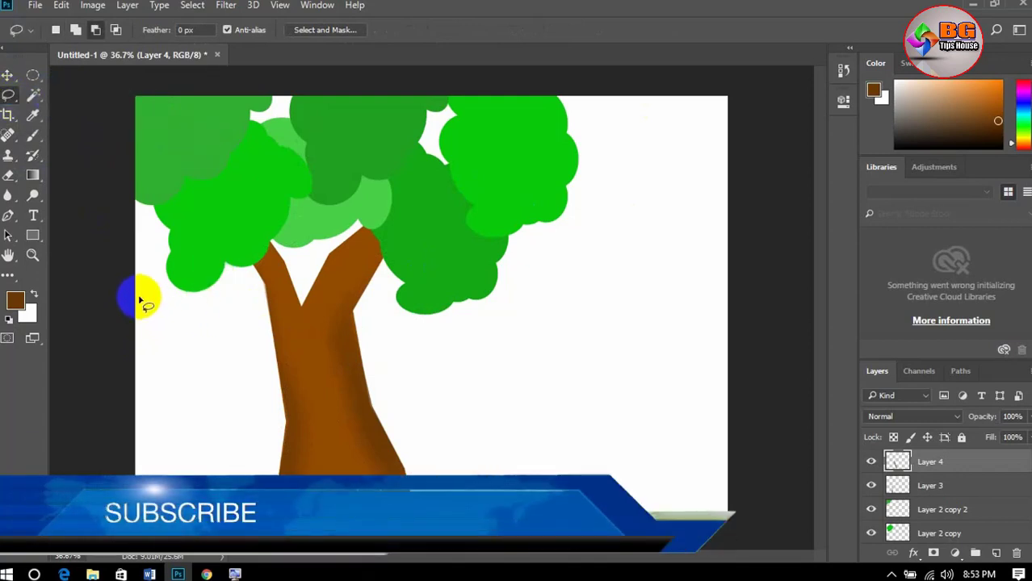
{"action": "mouse_move", "coordinate": [136, 292]}
{"action": "left_mouse_down"}
{"action": "mouse_move", "coordinate": [320, 344]}
{"action": "mouse_move", "coordinate": [510, 353]}
{"action": "mouse_move", "coordinate": [625, 396]}
{"action": "mouse_move", "coordinate": [671, 434]}
{"action": "mouse_move", "coordinate": [739, 466]}
{"action": "mouse_move", "coordinate": [764, 461]}
{"action": "mouse_move", "coordinate": [815, 296]}
{"action": "mouse_move", "coordinate": [785, 127]}
{"action": "mouse_move", "coordinate": [742, 90]}
{"action": "mouse_move", "coordinate": [697, 80]}
{"action": "mouse_move", "coordinate": [675, 96]}
{"action": "mouse_move", "coordinate": [591, 103]}
{"action": "mouse_move", "coordinate": [129, 113]}
{"action": "mouse_move", "coordinate": [95, 237]}
{"action": "mouse_move", "coordinate": [145, 305]}
{"action": "left_mouse_up"}
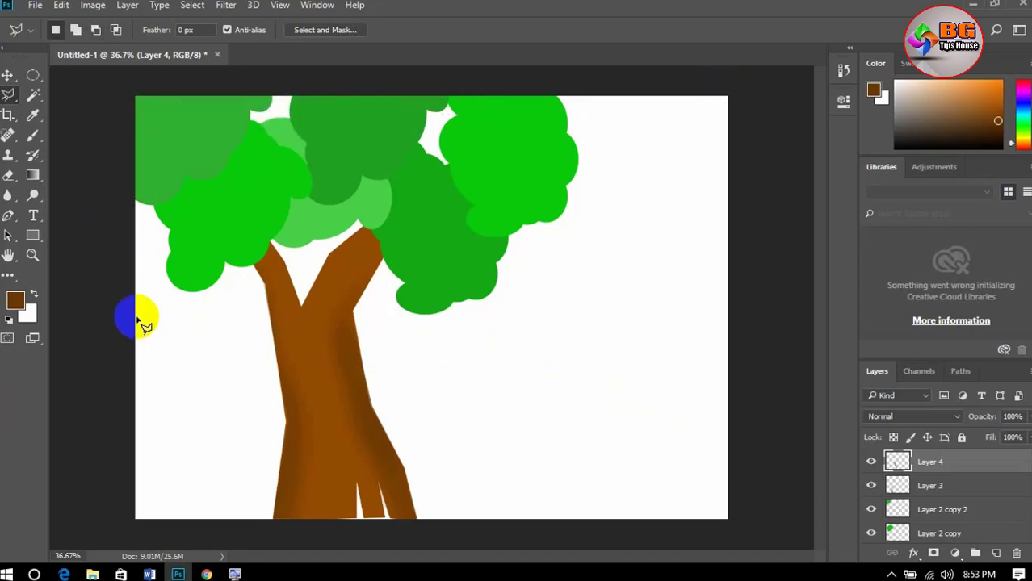
Outline a thin, jagged horizon shape with the Polygonal Lasso across the full canvas width, behind the trunk's middle height.
{"action": "left_click", "coordinate": [136, 318]}
{"action": "left_click", "coordinate": [238, 319]}
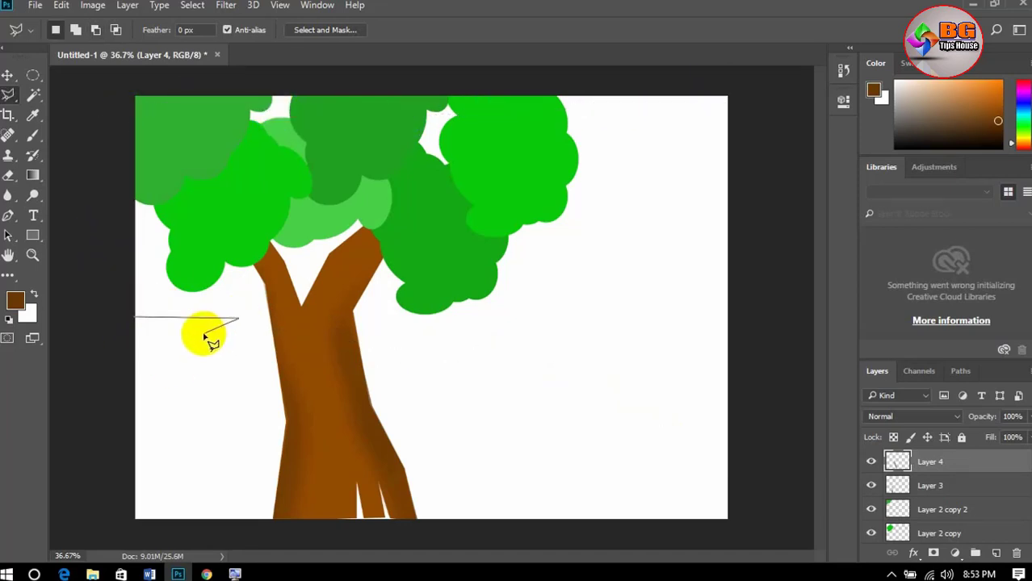
{"action": "left_click", "coordinate": [212, 334]}
{"action": "left_click", "coordinate": [371, 340]}
{"action": "left_click", "coordinate": [397, 323]}
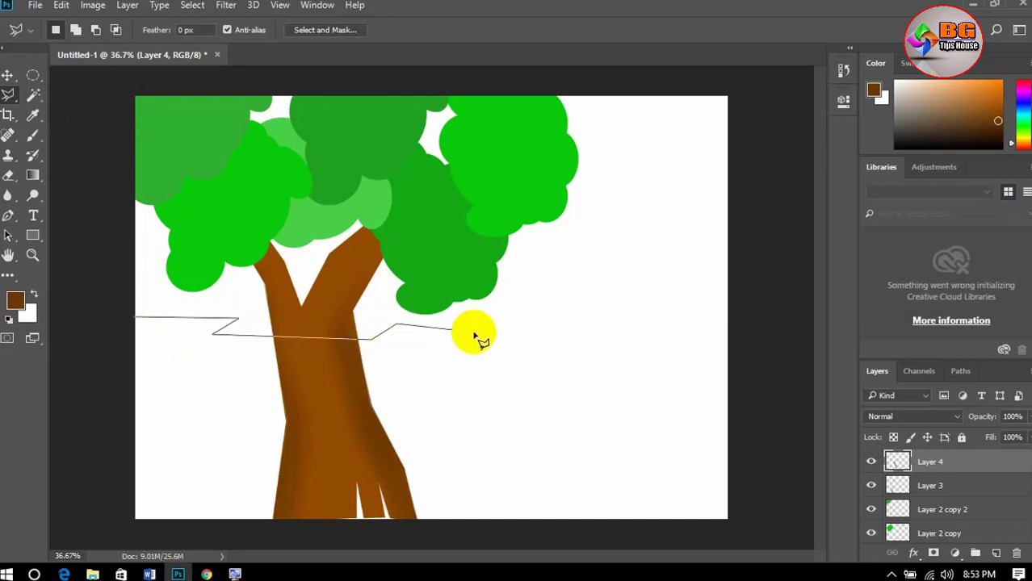
{"action": "left_click", "coordinate": [552, 339]}
{"action": "left_click", "coordinate": [604, 319]}
{"action": "left_click", "coordinate": [639, 339]}
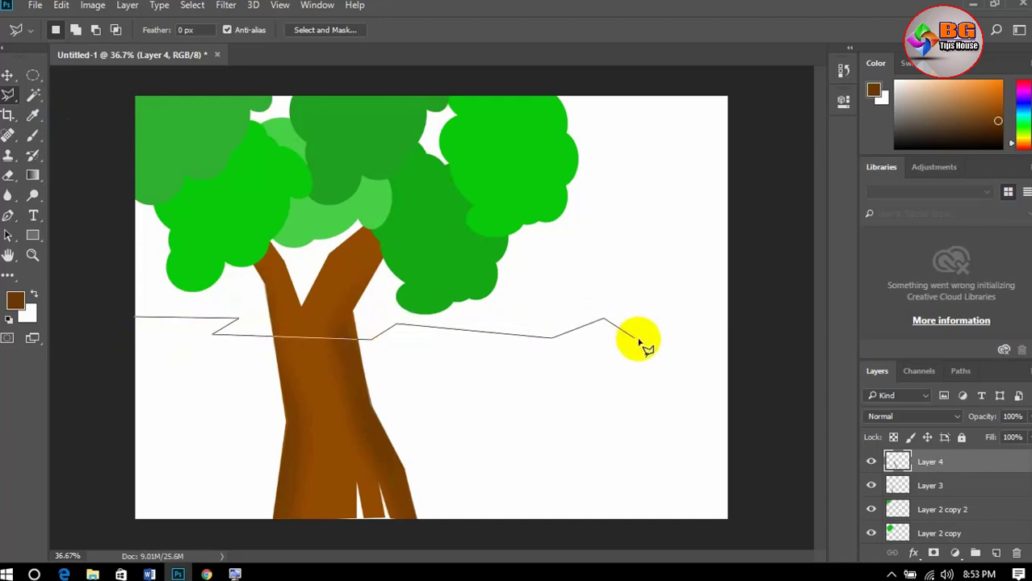
{"action": "left_click", "coordinate": [748, 340]}
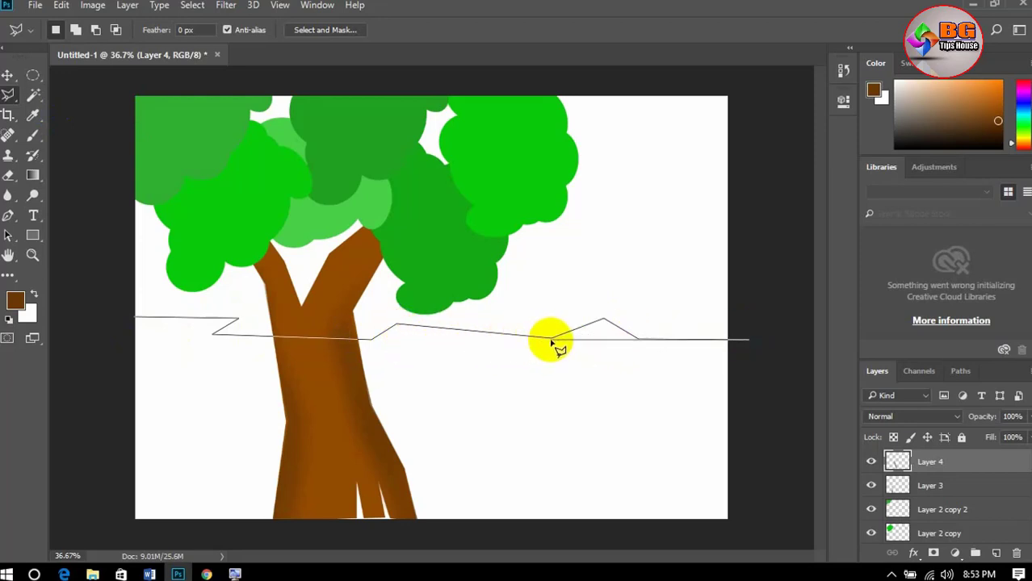
{"action": "left_click", "coordinate": [373, 340]}
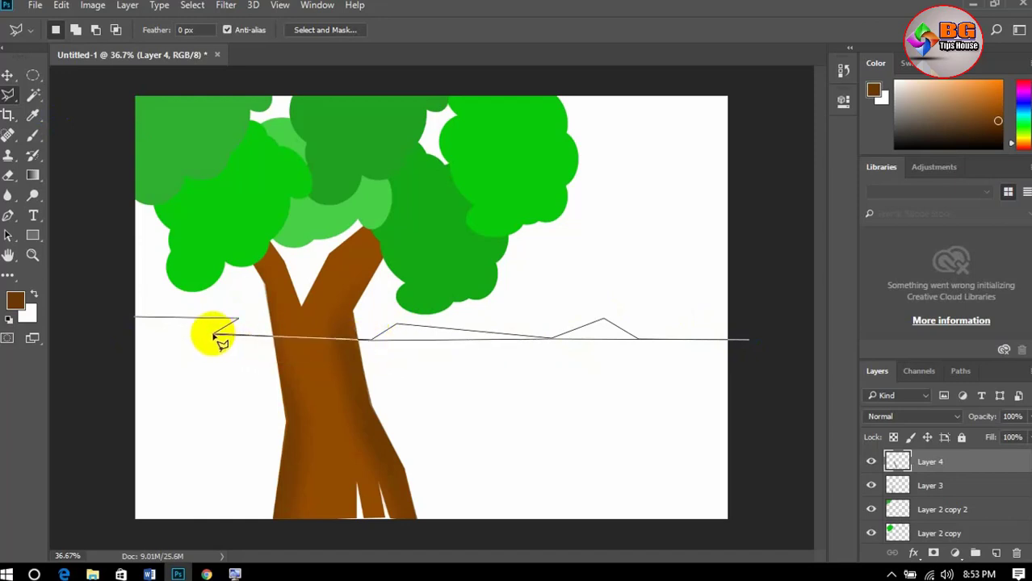
{"action": "left_click", "coordinate": [214, 324]}
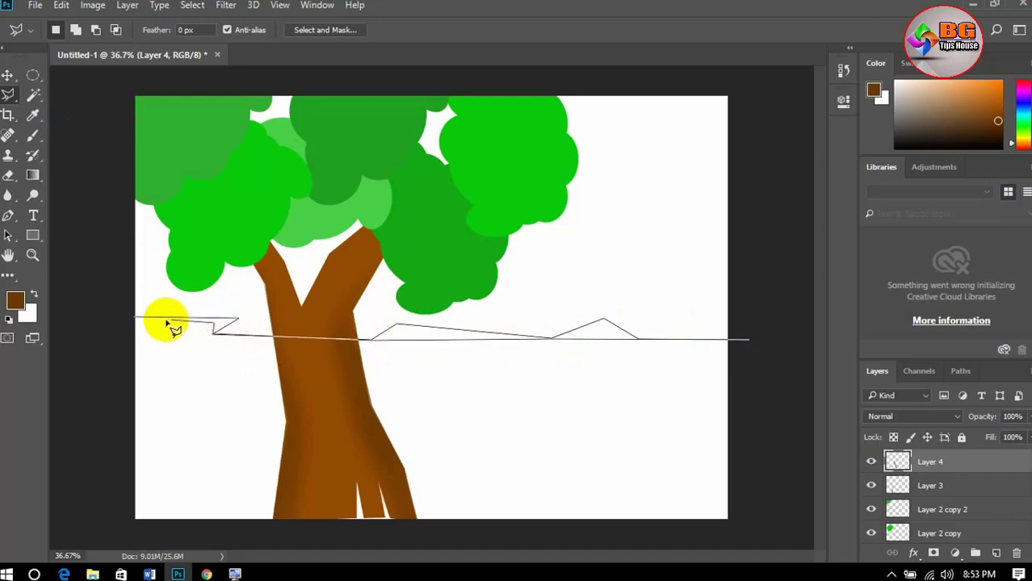
{"action": "left_click", "coordinate": [133, 321]}
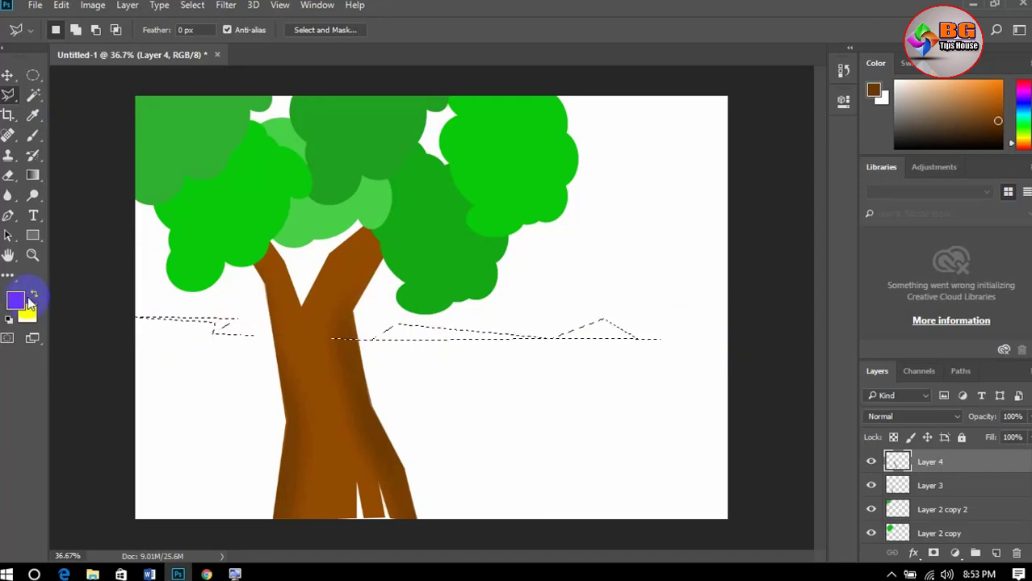
Set the foreground colour to black (000000) and fill the horizon selection with it on a new layer.
{"action": "left_click", "coordinate": [20, 302]}
{"action": "left_click", "coordinate": [513, 321]}
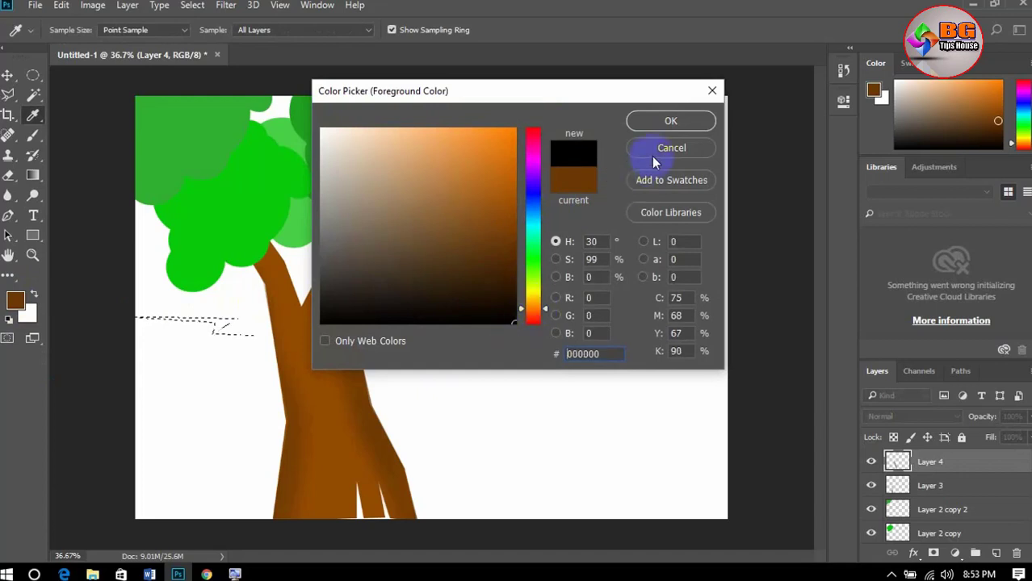
{"action": "left_click", "coordinate": [670, 122]}
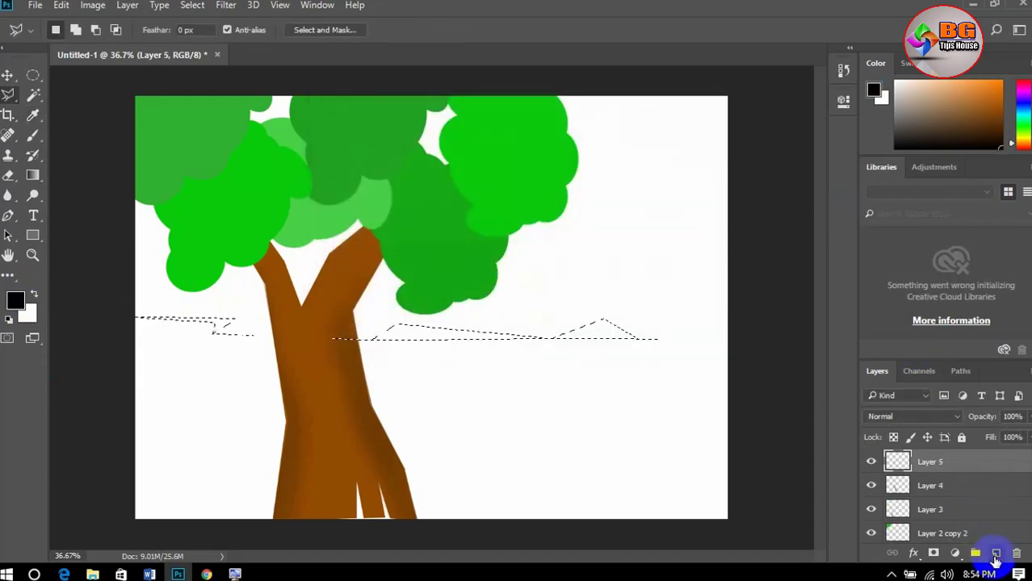
{"action": "key", "text": "alt+BackSpace"}
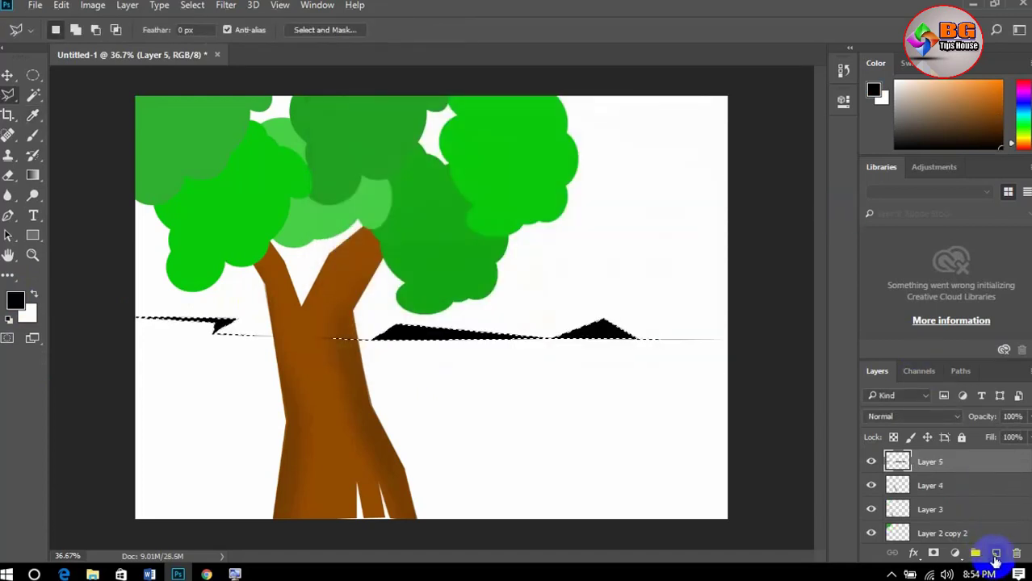
Deselect the horizon shape and move Layer 5 down the layer stack to just above the Background.
{"action": "left_click", "coordinate": [10, 76]}
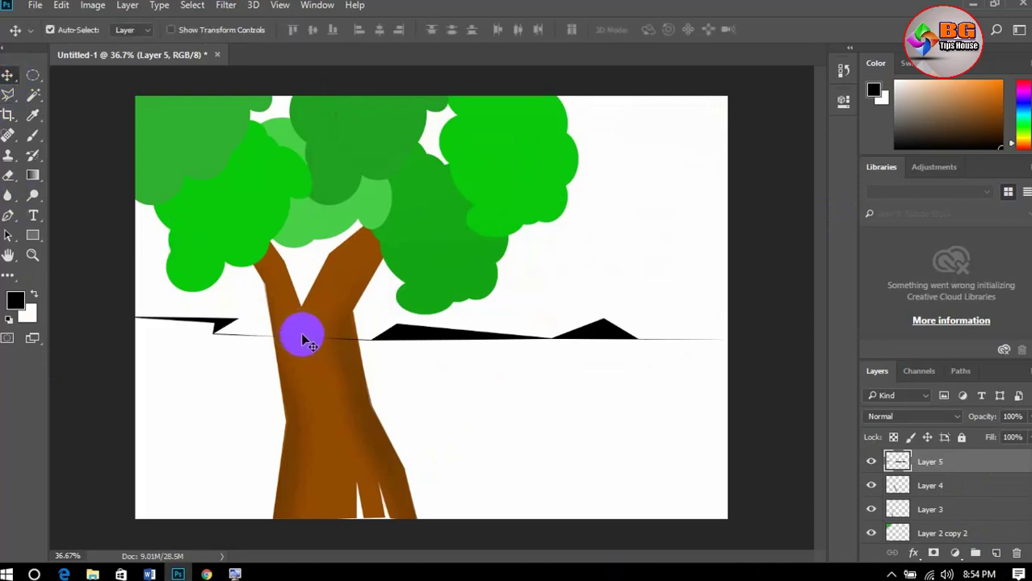
{"action": "scroll", "coordinate": [959, 462], "scroll_direction": "down", "scroll_amount": 2}
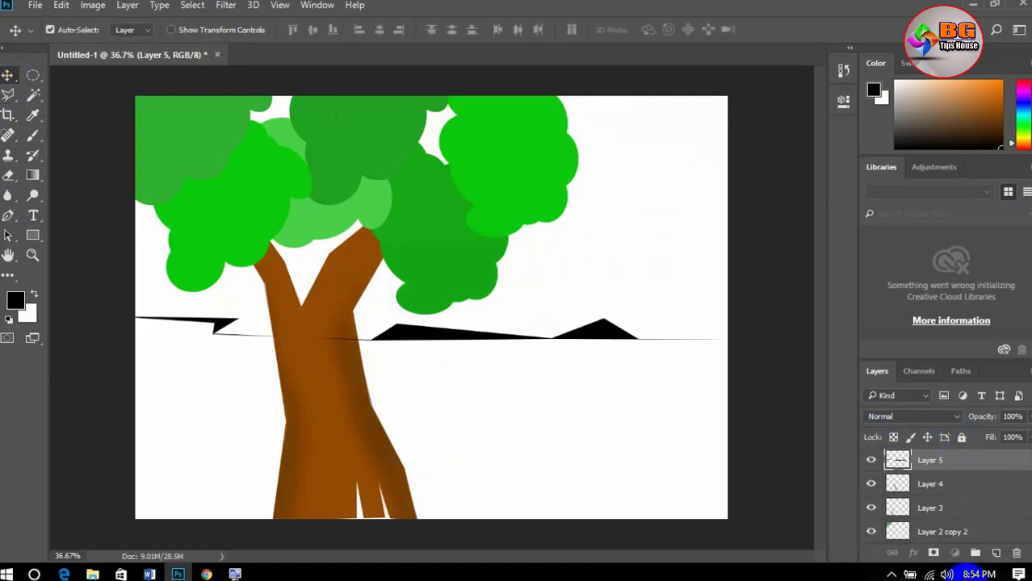
{"action": "scroll", "coordinate": [975, 517], "scroll_direction": "down", "scroll_amount": 5}
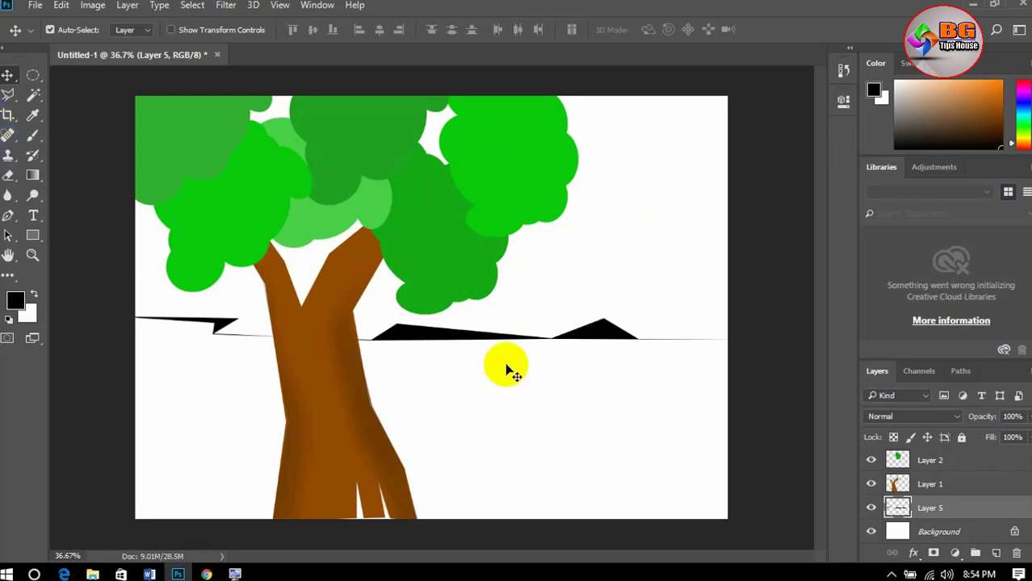
Outline an uneven, downward-sloping ground area across the canvas's lower part with the Polygonal Lasso, extending past the side and bottom edges.
{"action": "left_click", "coordinate": [12, 97]}
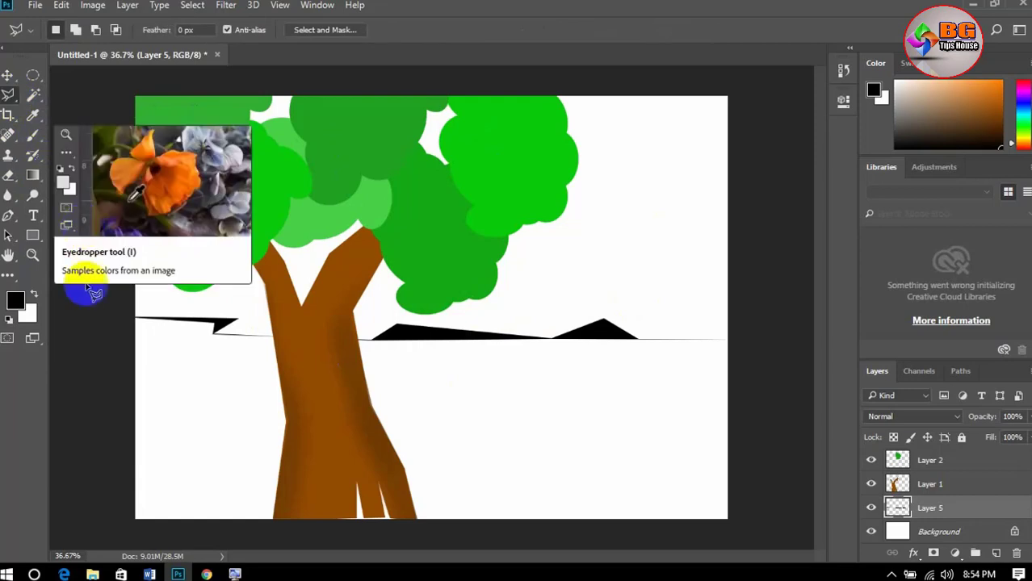
{"action": "left_click", "coordinate": [134, 358]}
{"action": "left_click", "coordinate": [208, 379]}
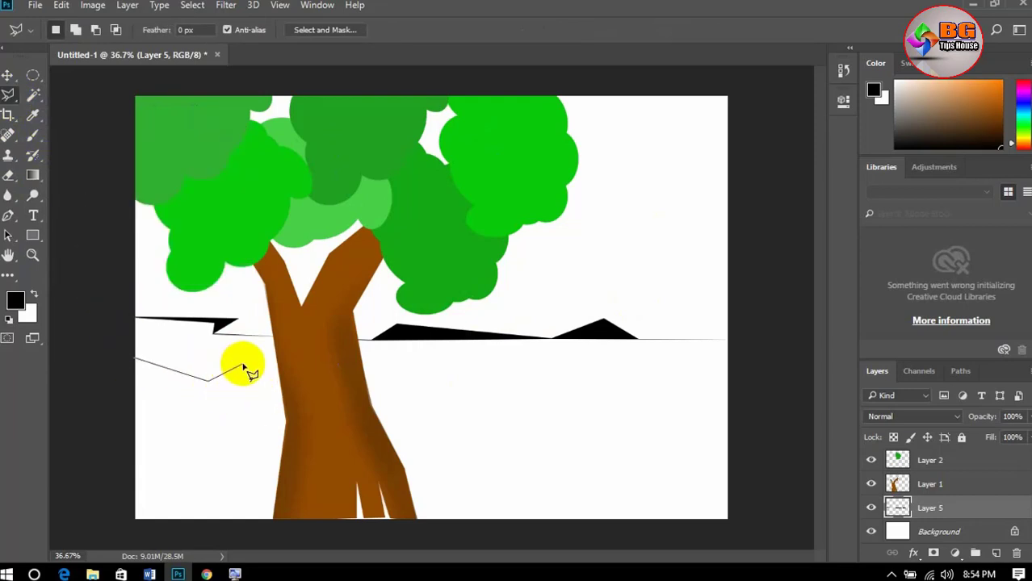
{"action": "left_click", "coordinate": [249, 392]}
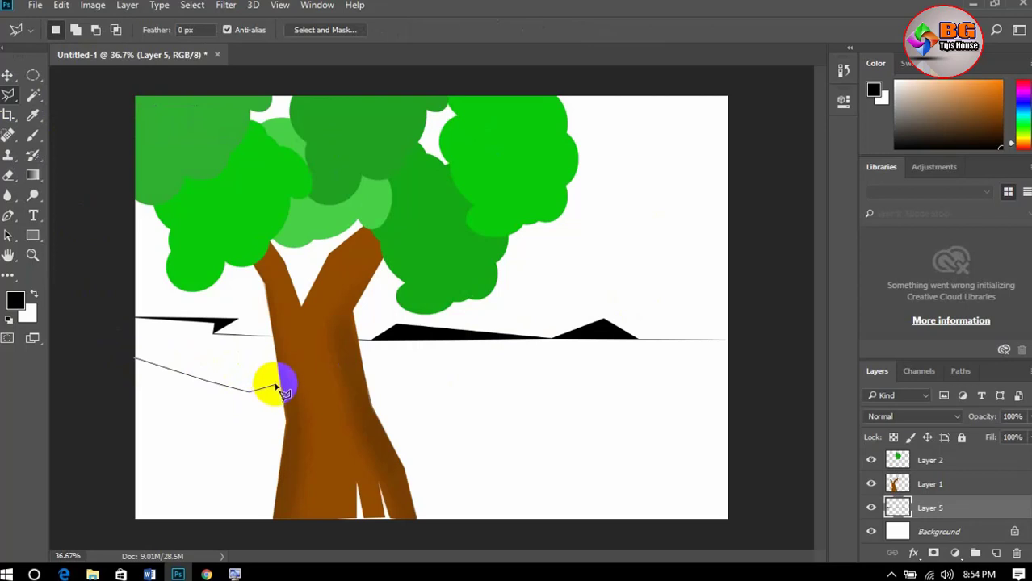
{"action": "left_click", "coordinate": [273, 385]}
{"action": "left_click", "coordinate": [402, 401]}
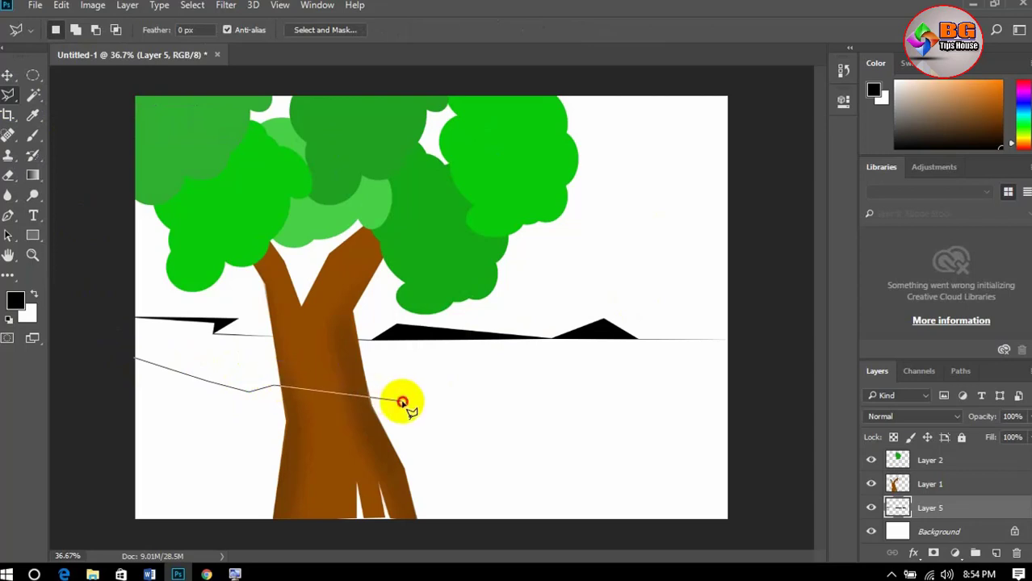
{"action": "left_click", "coordinate": [473, 429]}
{"action": "left_click", "coordinate": [618, 421]}
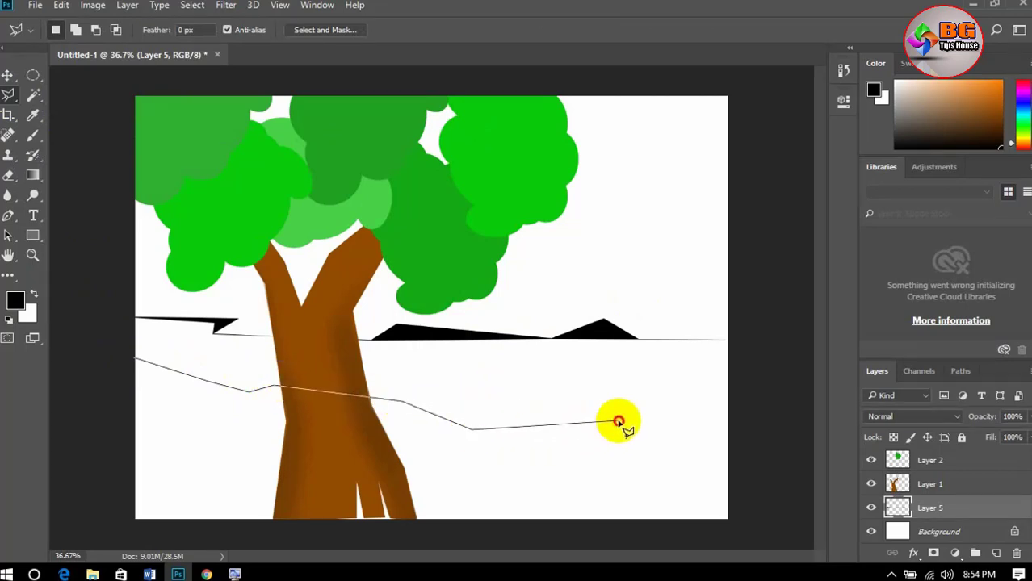
{"action": "left_click", "coordinate": [699, 459]}
{"action": "left_click", "coordinate": [761, 468]}
{"action": "left_click", "coordinate": [760, 531]}
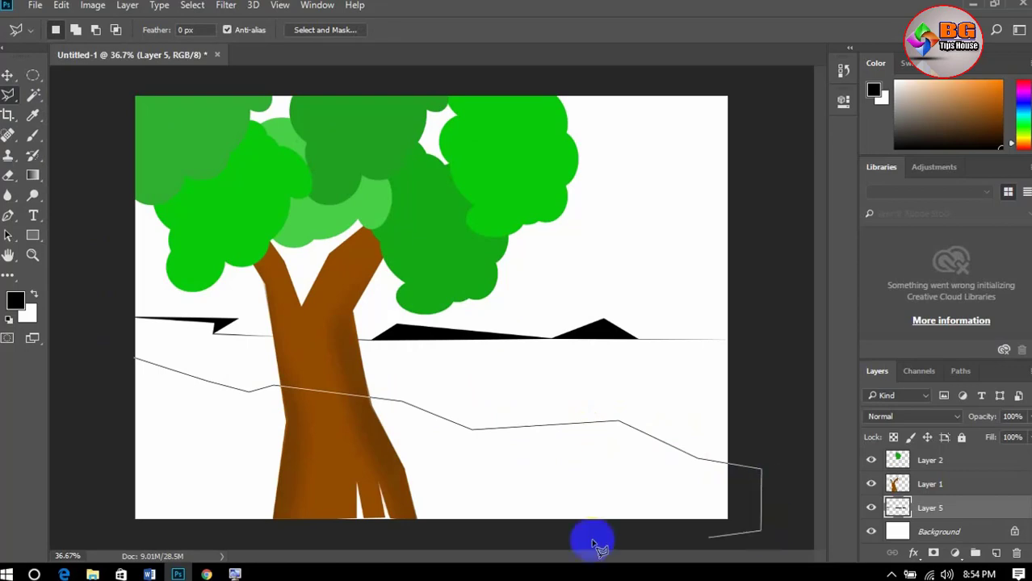
{"action": "left_click", "coordinate": [89, 531]}
{"action": "left_click", "coordinate": [95, 351]}
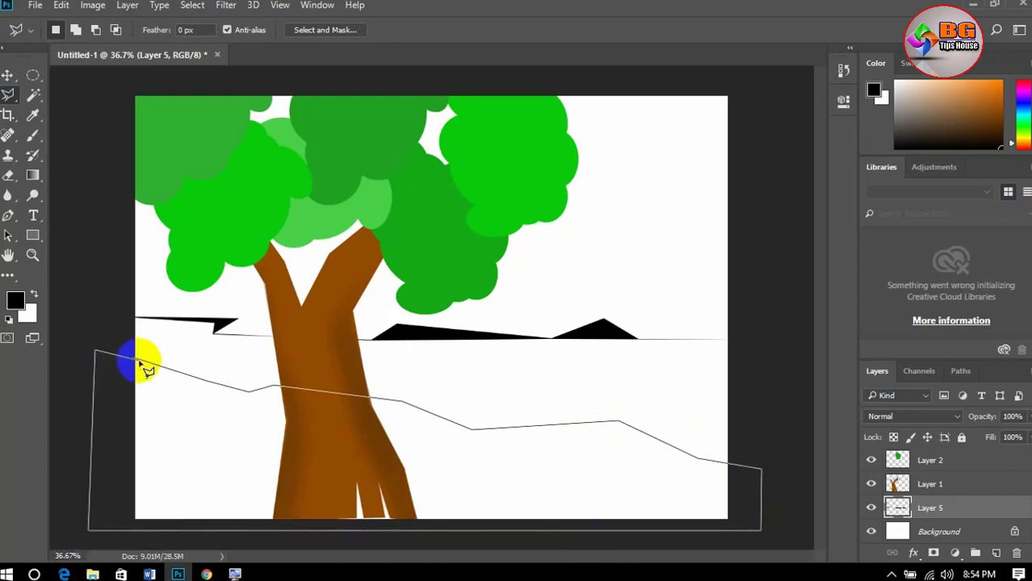
{"action": "left_click", "coordinate": [92, 350]}
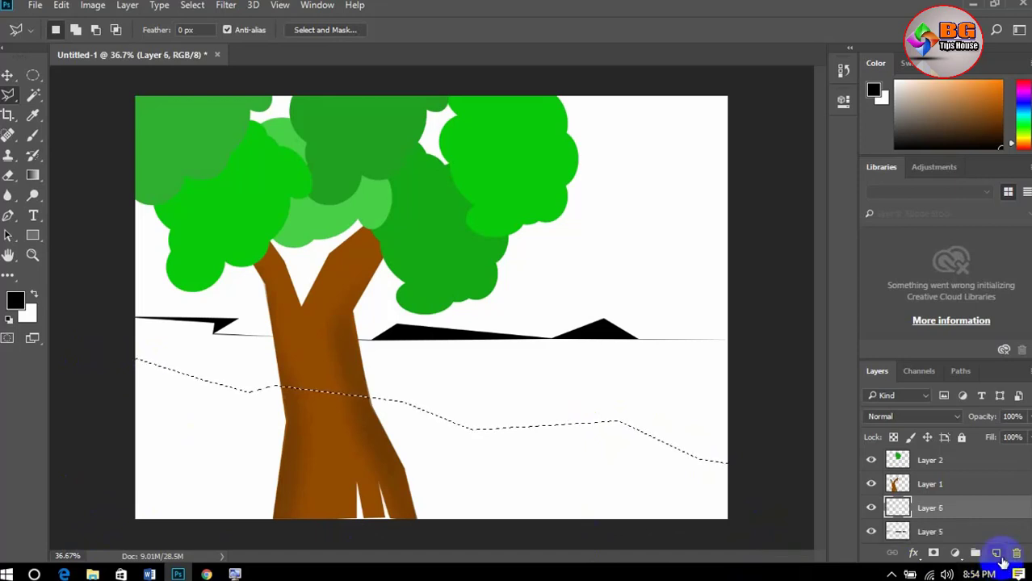
Set the foreground colour to olive green (4e740c), fill the ground selection with it on new Layer 6, and deselect.
{"action": "left_click", "coordinate": [16, 300]}
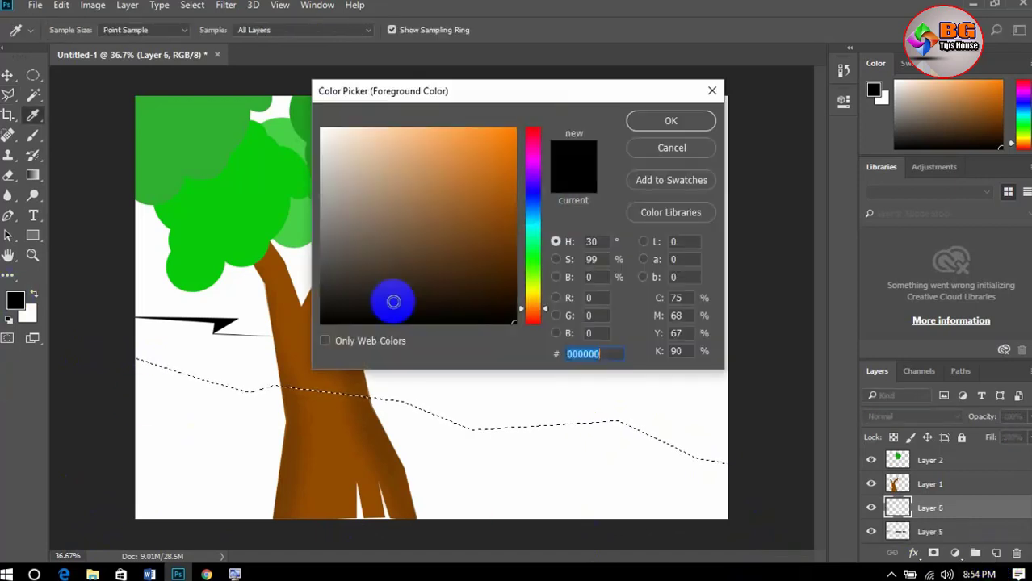
{"action": "left_click_drag", "start_coordinate": [531, 260], "coordinate": [493, 232]}
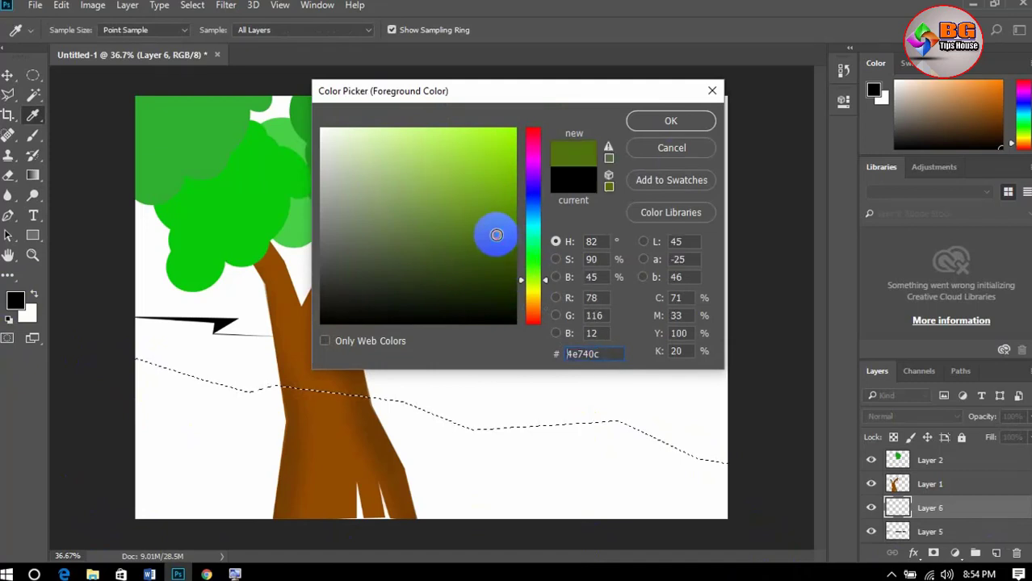
{"action": "left_click", "coordinate": [671, 120]}
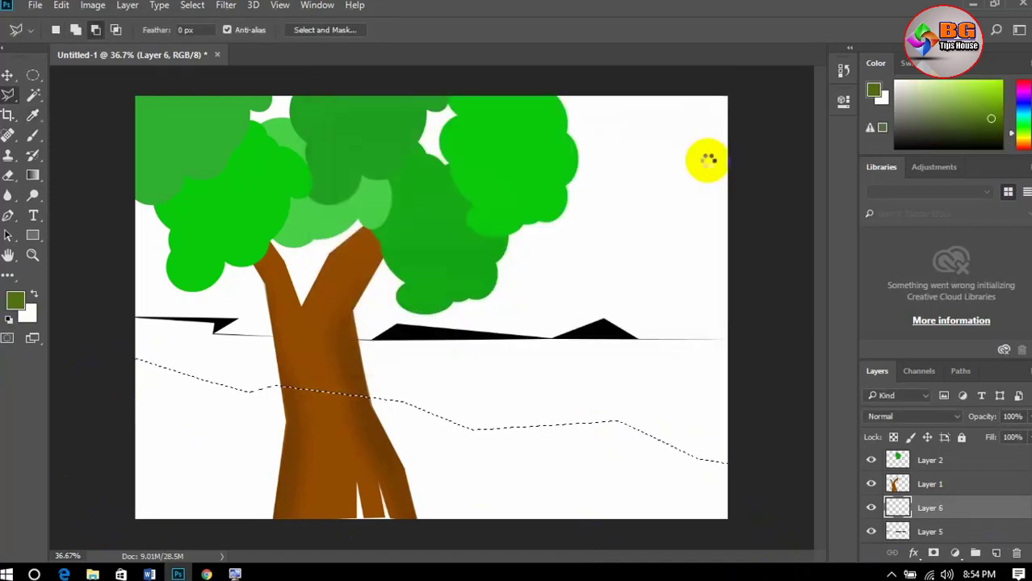
{"action": "key", "text": "alt+BackSpace"}
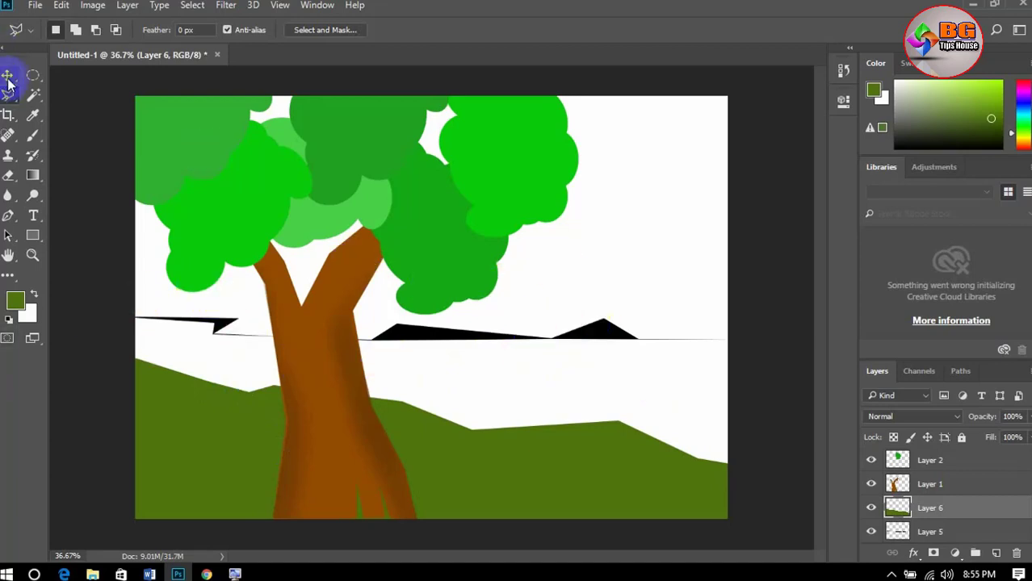
Select a circle above the right-hand black peak, fill it with bright yellow on new Layer 7 as a sun, and deselect.
{"action": "left_click", "coordinate": [32, 75]}
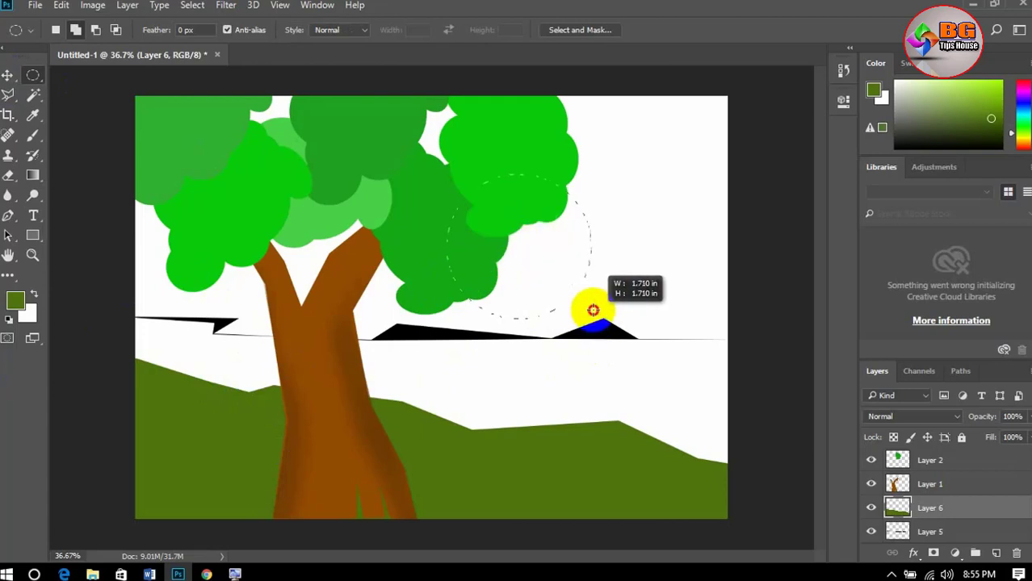
{"action": "left_click_drag", "start_coordinate": [593, 310], "coordinate": [691, 314]}
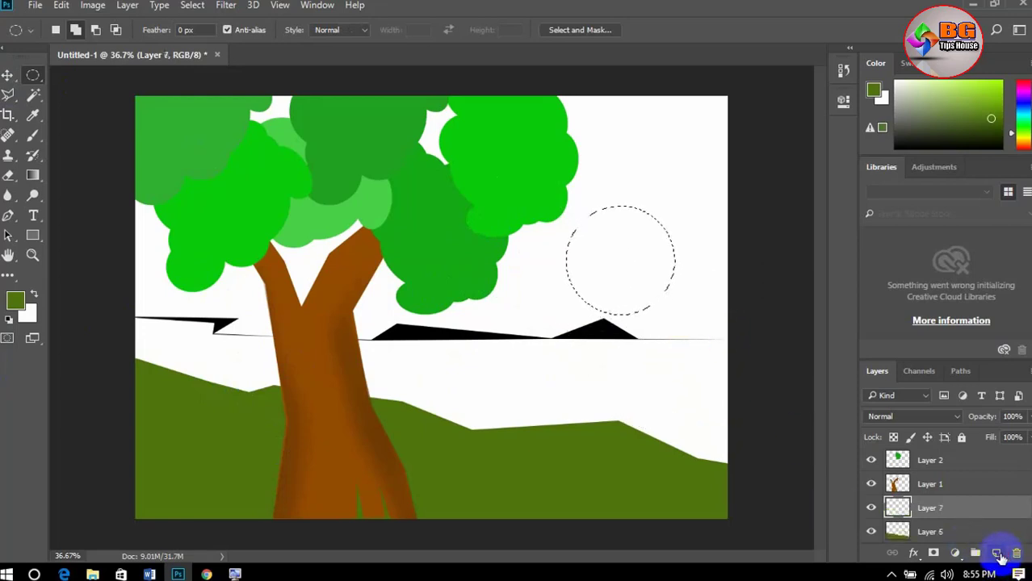
{"action": "left_click", "coordinate": [14, 300]}
{"action": "left_click", "coordinate": [533, 296]}
{"action": "left_click", "coordinate": [512, 163]}
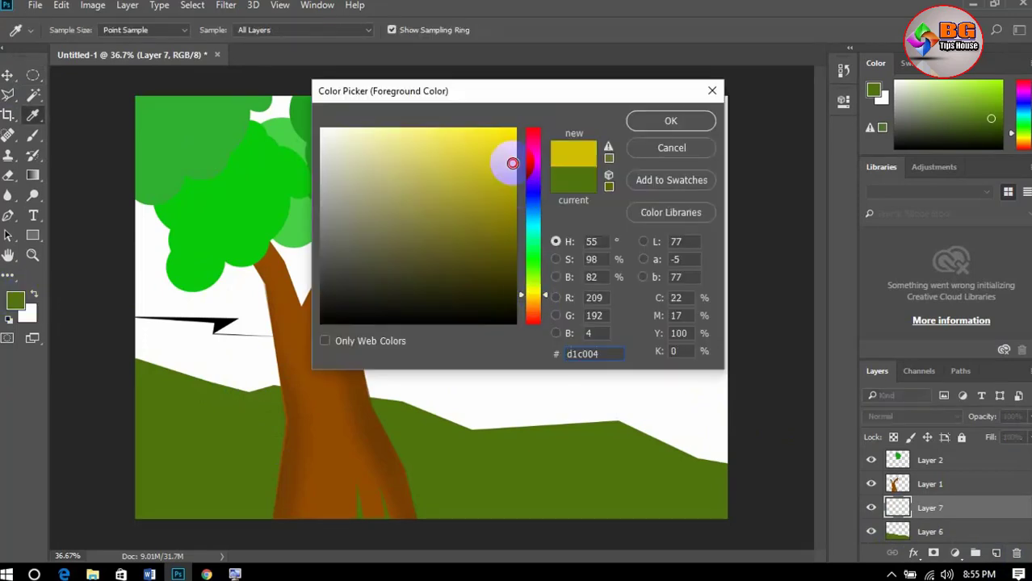
{"action": "left_click_drag", "start_coordinate": [512, 159], "coordinate": [511, 131]}
{"action": "left_click", "coordinate": [665, 120]}
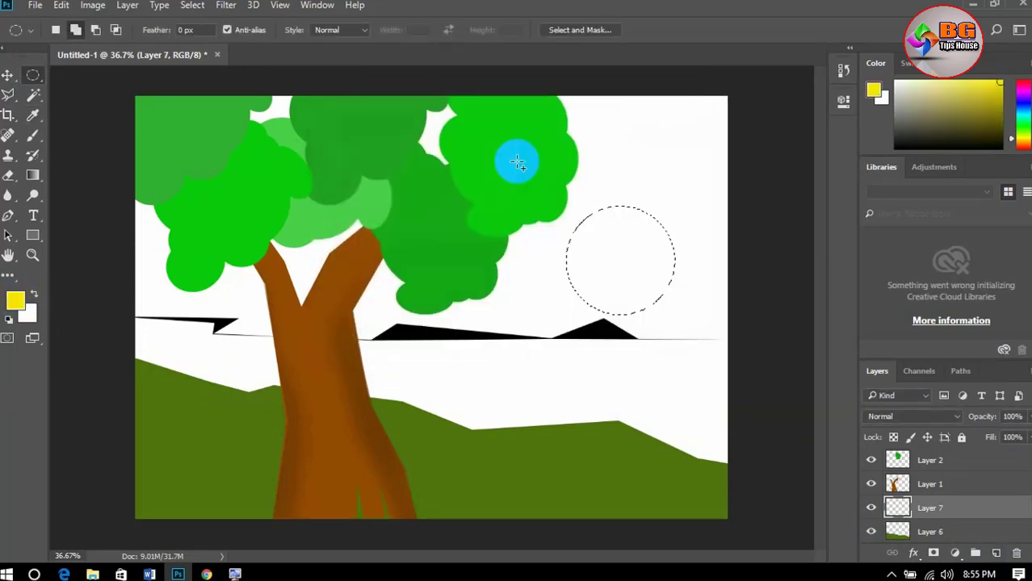
{"action": "key", "text": "alt+BackSpace"}
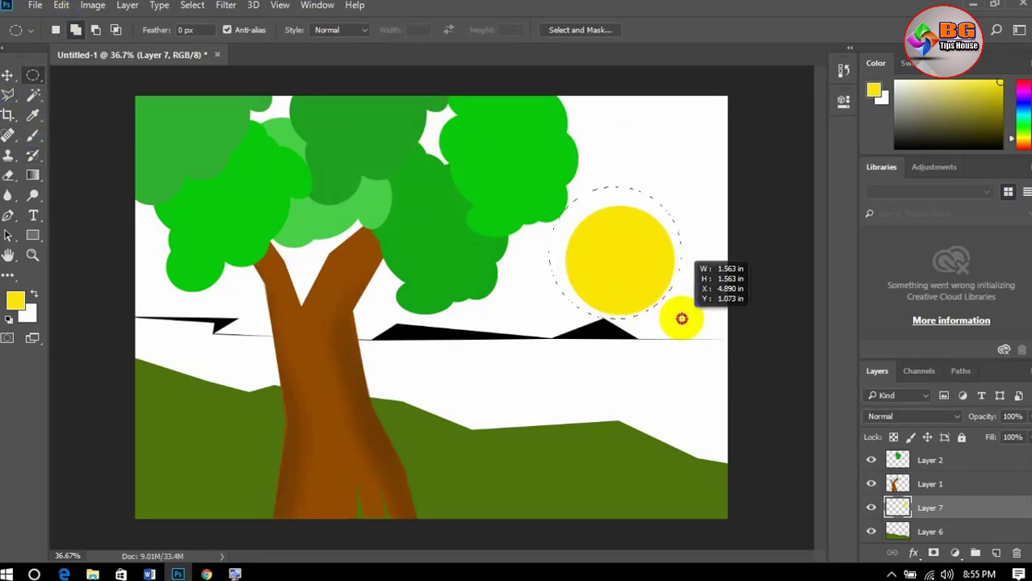
Select a slightly larger circle, about 1.5 in wide, around the sun and feather the selection by 50 pixels.
{"action": "mouse_move", "coordinate": [683, 319]}
{"action": "left_mouse_down"}
{"action": "mouse_move", "coordinate": [691, 331]}
{"action": "mouse_move", "coordinate": [683, 326]}
{"action": "left_mouse_up"}
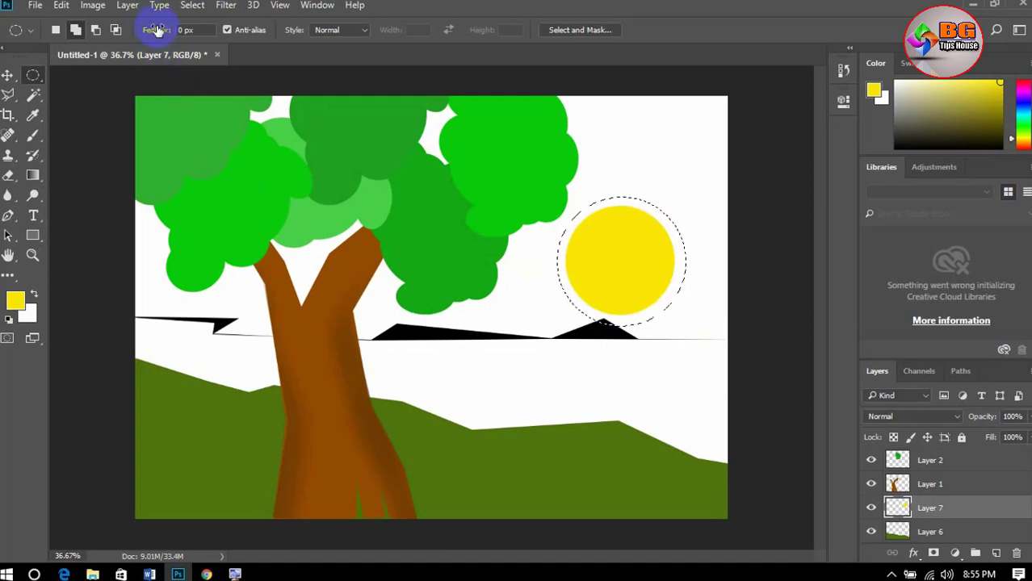
{"action": "right_click", "coordinate": [587, 236]}
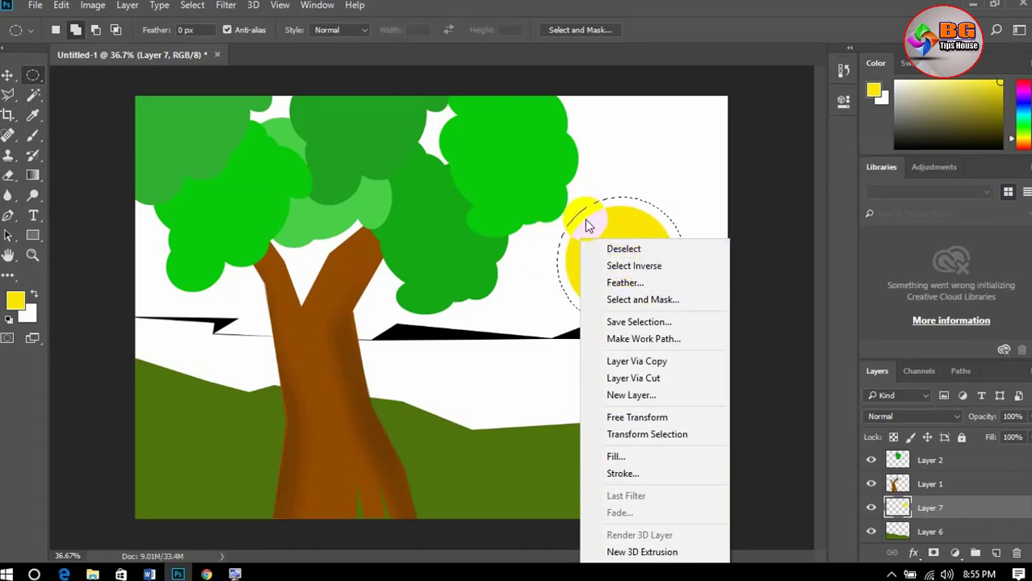
{"action": "left_click", "coordinate": [625, 283]}
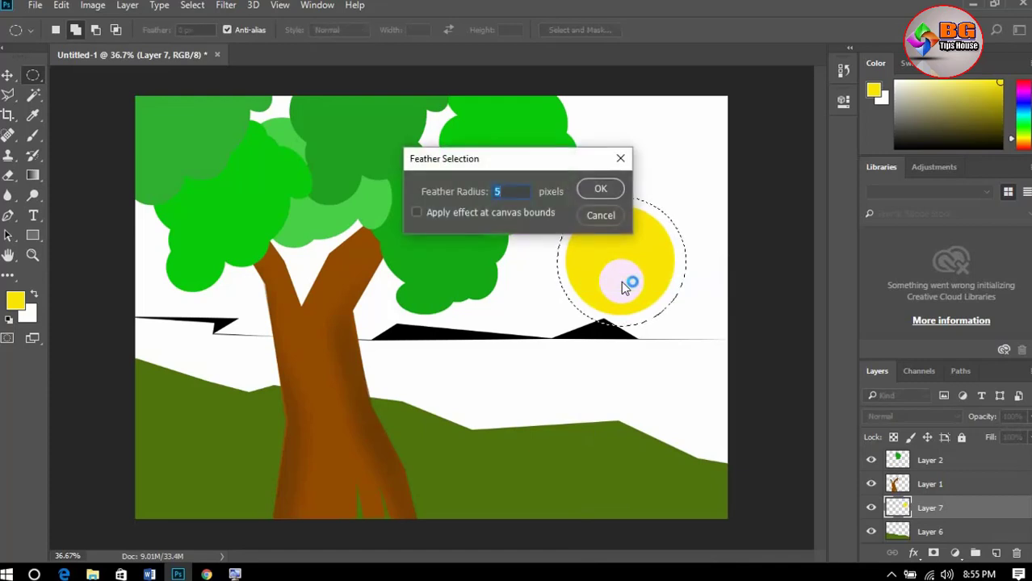
{"action": "left_click_drag", "start_coordinate": [519, 160], "coordinate": [384, 132]}
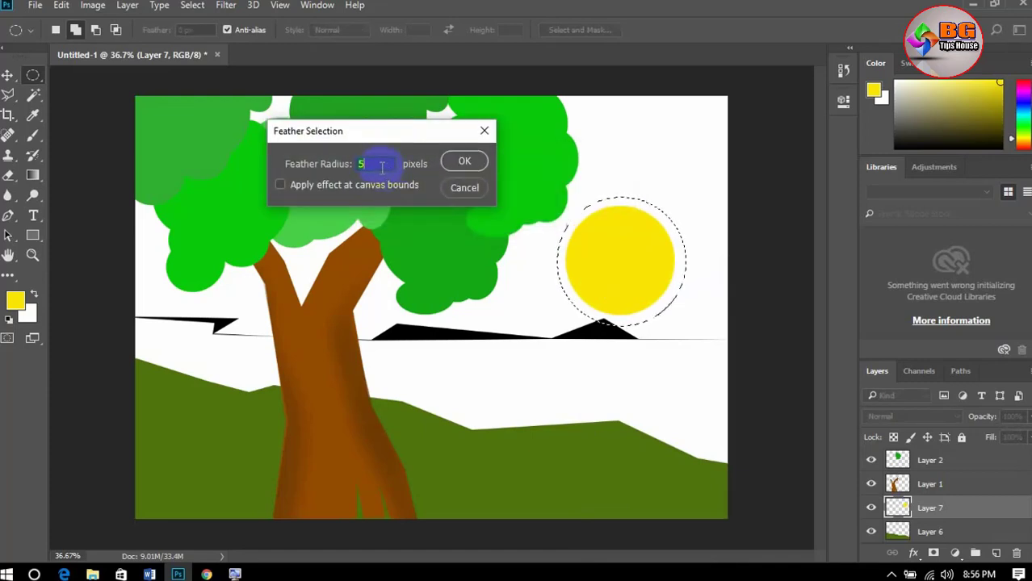
{"action": "left_click_drag", "start_coordinate": [382, 168], "coordinate": [324, 168]}
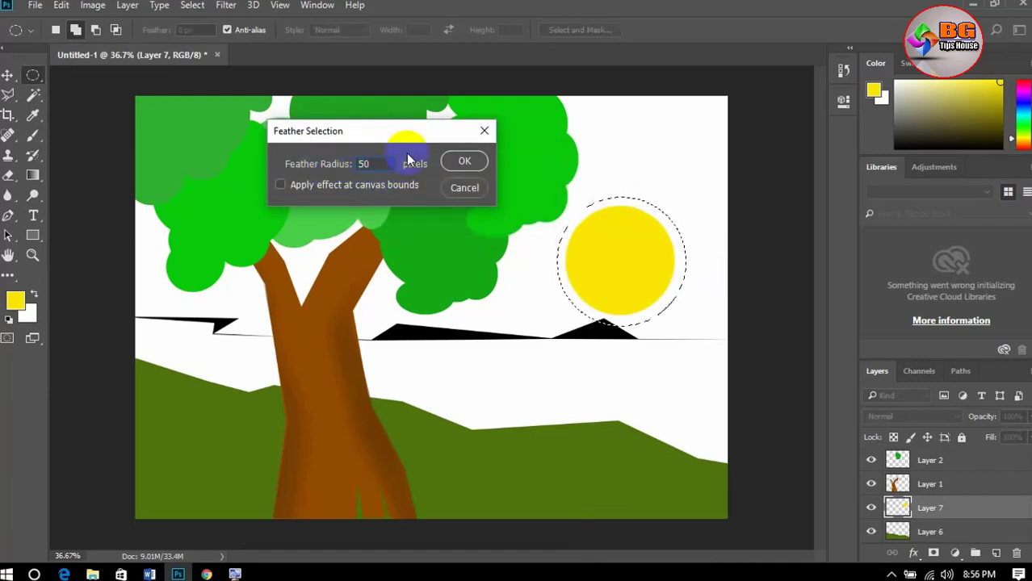
{"action": "left_click", "coordinate": [454, 161]}
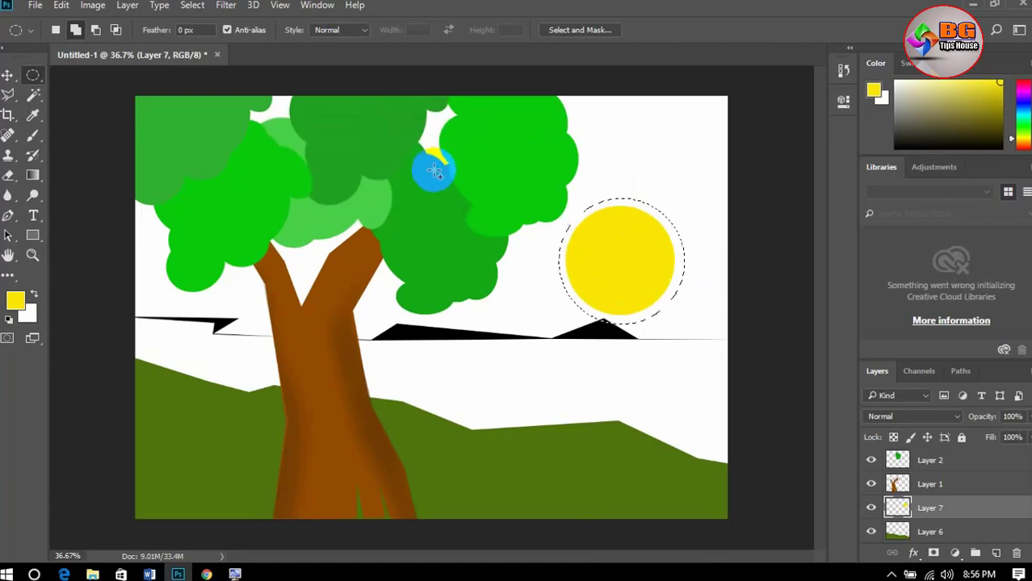
Lighten the foreground yellow, fill the feathered selection with it on new Layer 8, and deselect.
{"action": "left_click", "coordinate": [15, 303]}
{"action": "left_click", "coordinate": [658, 120]}
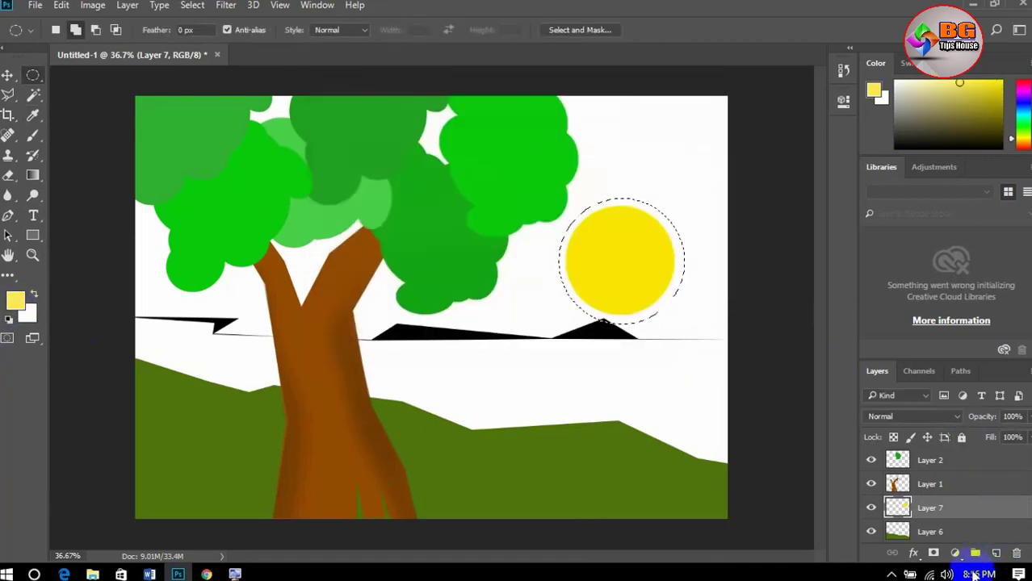
{"action": "left_click", "coordinate": [996, 553]}
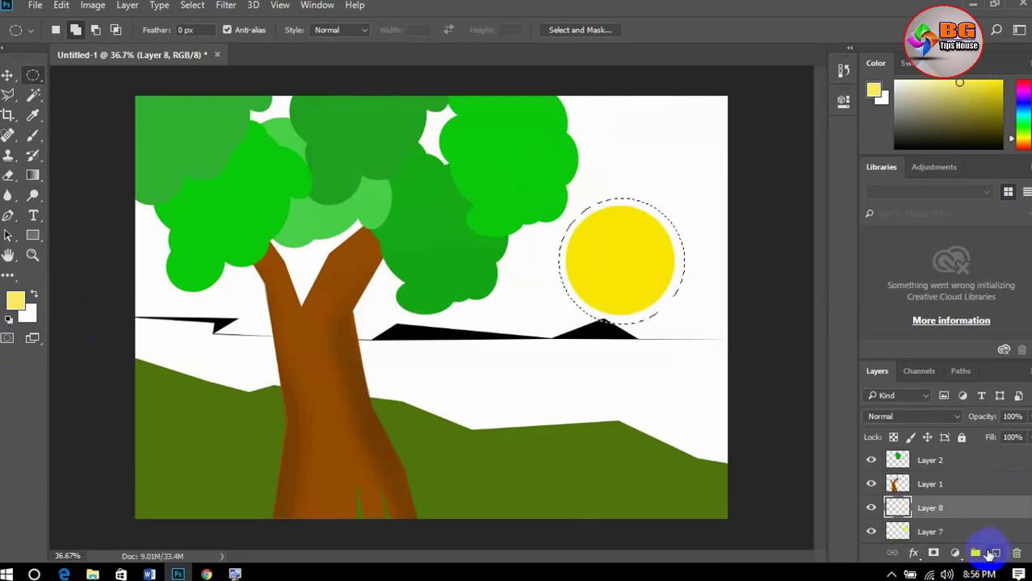
{"action": "key", "text": "alt+BackSpace"}
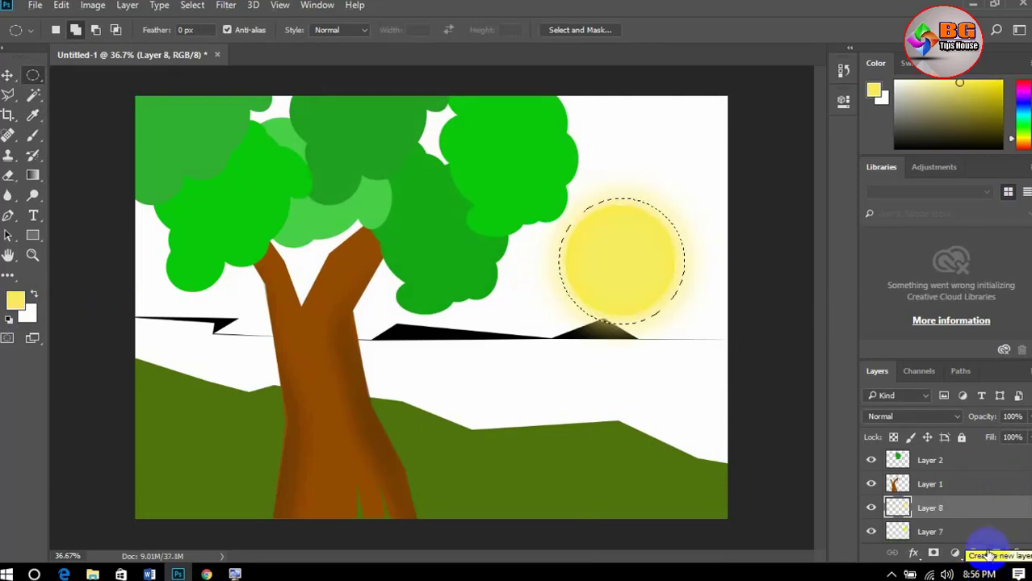
{"action": "left_click", "coordinate": [341, 256]}
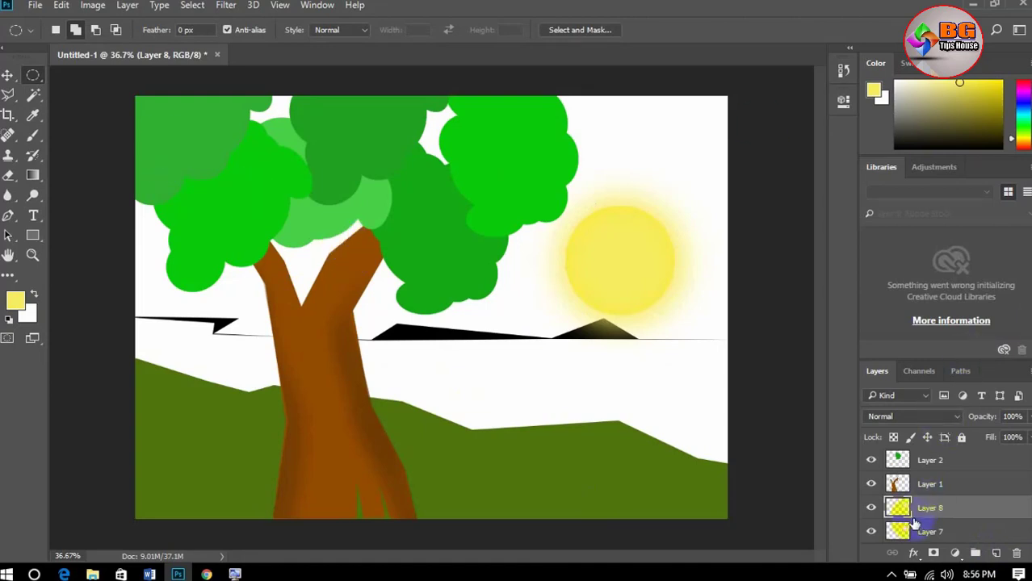
Move the glow on Layer 8 beneath the sun's Layer 7 and scale it up from its centre to about 114%.
{"action": "left_click_drag", "start_coordinate": [931, 513], "coordinate": [936, 532]}
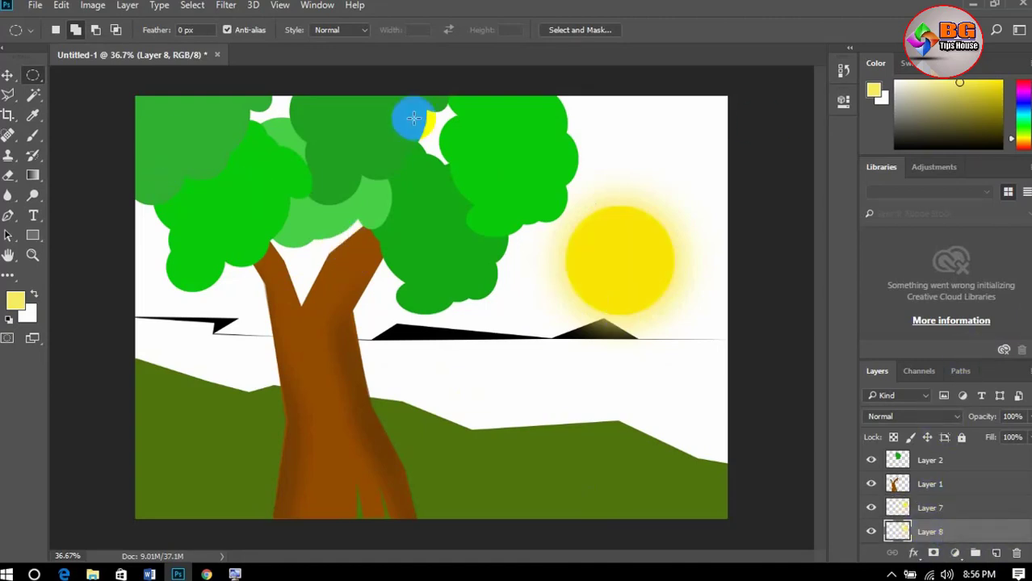
{"action": "left_click", "coordinate": [7, 74]}
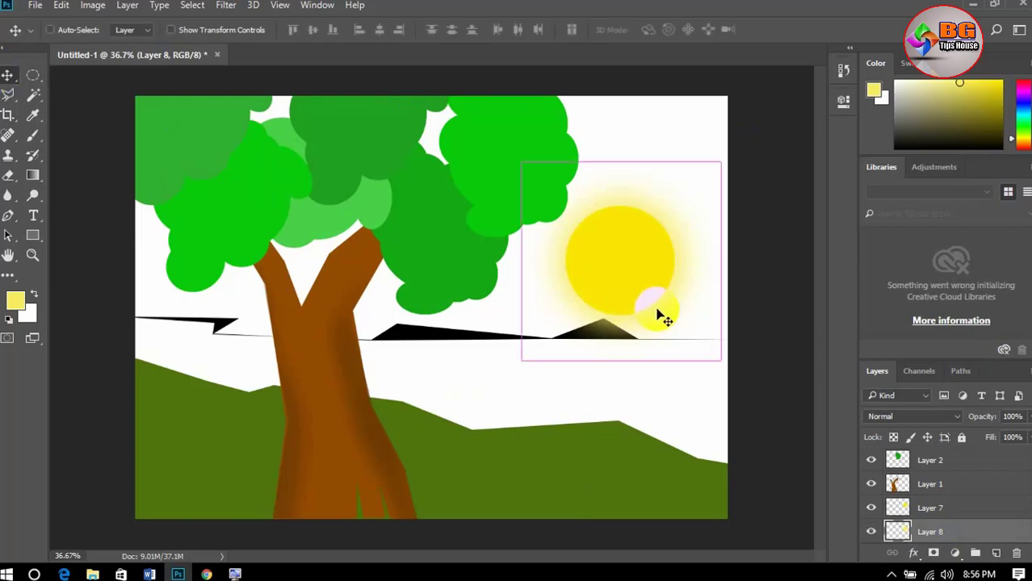
{"action": "key", "text": "ctrl+t"}
{"action": "mouse_move", "coordinate": [722, 365]}
{"action": "left_mouse_down"}
{"action": "mouse_move", "coordinate": [743, 380]}
{"action": "mouse_move", "coordinate": [727, 369]}
{"action": "left_mouse_up"}
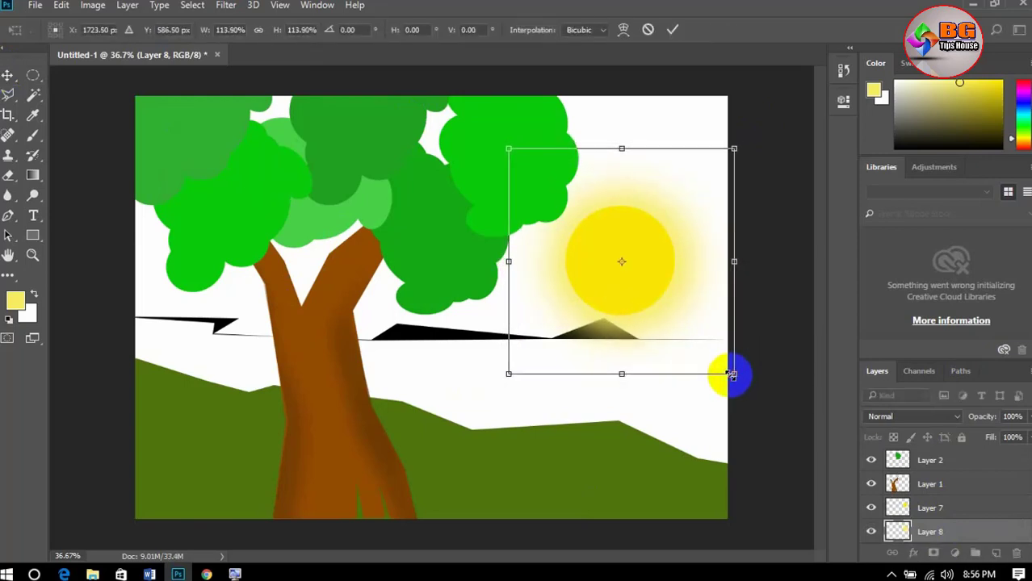
{"action": "key", "text": "Return"}
{"action": "scroll", "coordinate": [727, 369], "scroll_direction": "up", "scroll_amount": 5, "text": "alt"}
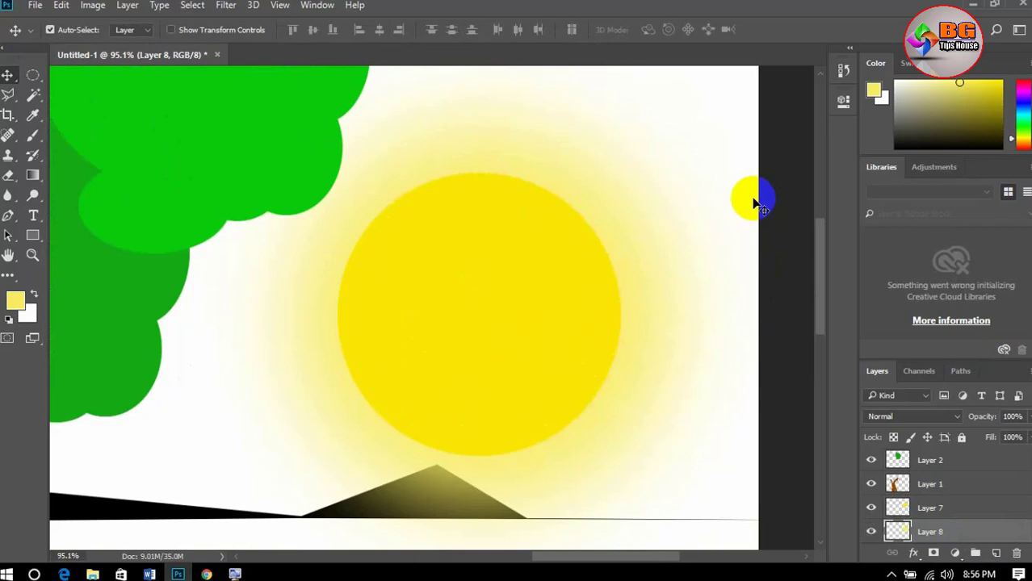
{"action": "scroll", "coordinate": [753, 203], "scroll_direction": "down", "scroll_amount": 5}
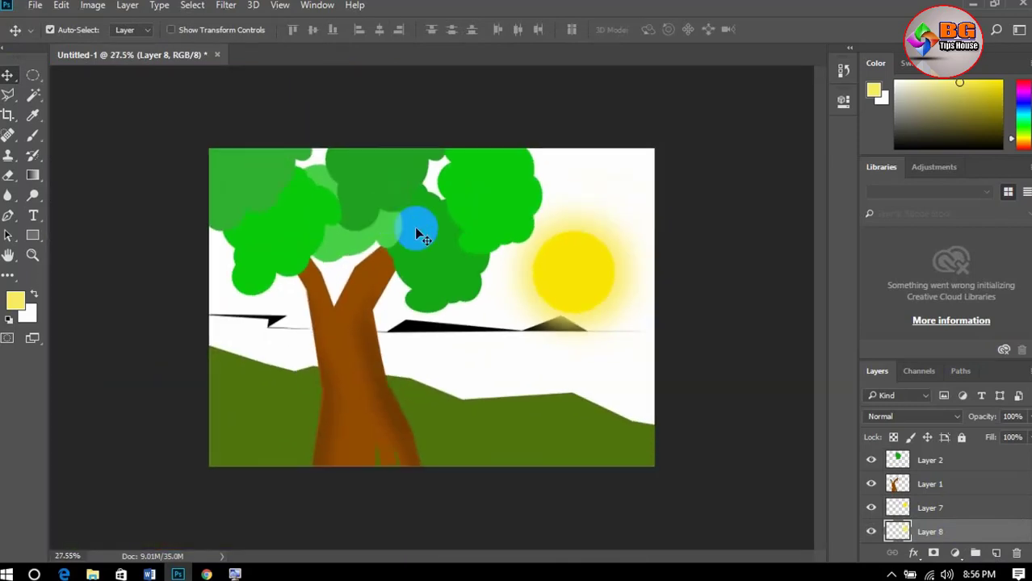
Select a rectangular band across the full canvas width, from just above the black peaks down to the lower ground.
{"action": "scroll", "coordinate": [425, 243], "scroll_direction": "down", "scroll_amount": 1}
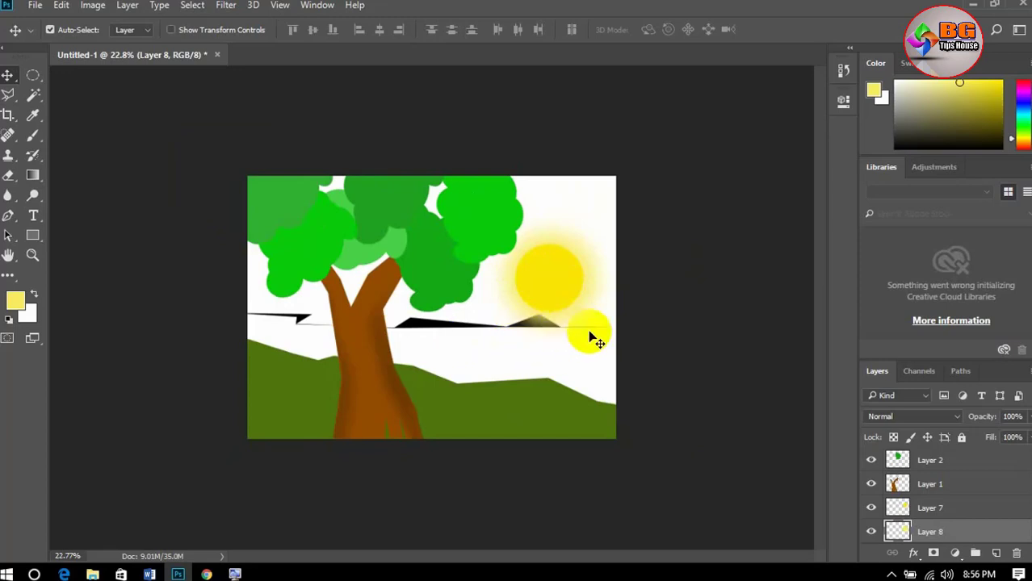
{"action": "scroll", "coordinate": [594, 339], "scroll_direction": "up", "scroll_amount": 1}
{"action": "scroll", "coordinate": [671, 350], "scroll_direction": "up", "scroll_amount": 1}
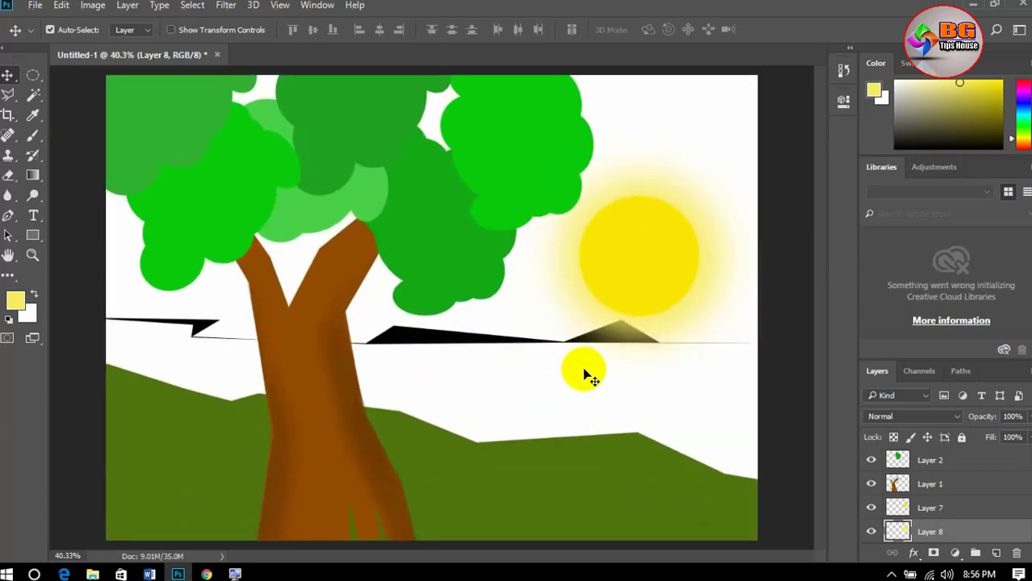
{"action": "key", "text": "m"}
{"action": "left_click_drag", "start_coordinate": [98, 305], "coordinate": [543, 466]}
{"action": "left_click", "coordinate": [190, 312]}
{"action": "left_click_drag", "start_coordinate": [34, 75], "coordinate": [121, 75]}
{"action": "left_click_drag", "start_coordinate": [89, 309], "coordinate": [775, 488]}
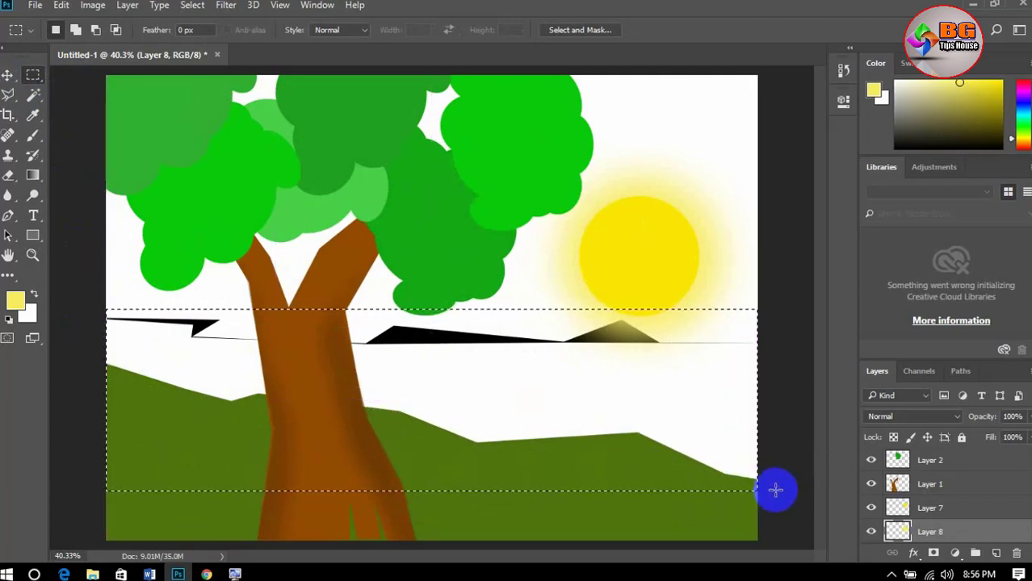
Fill the rectangular band with light blue #68c7e6 on new Layer 9 as water, and deselect.
{"action": "left_click", "coordinate": [996, 555]}
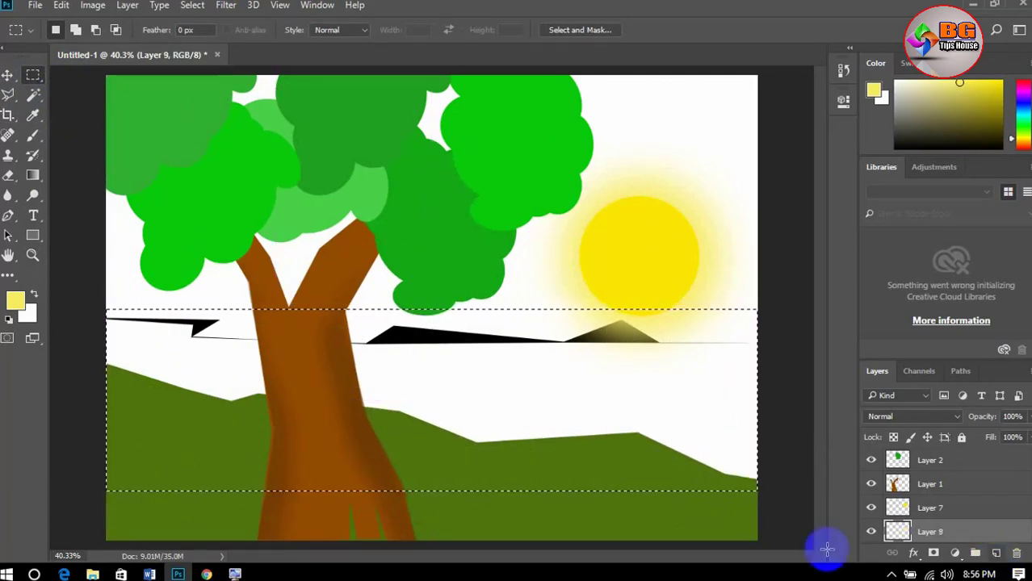
{"action": "left_click", "coordinate": [16, 302]}
{"action": "left_click", "coordinate": [535, 219]}
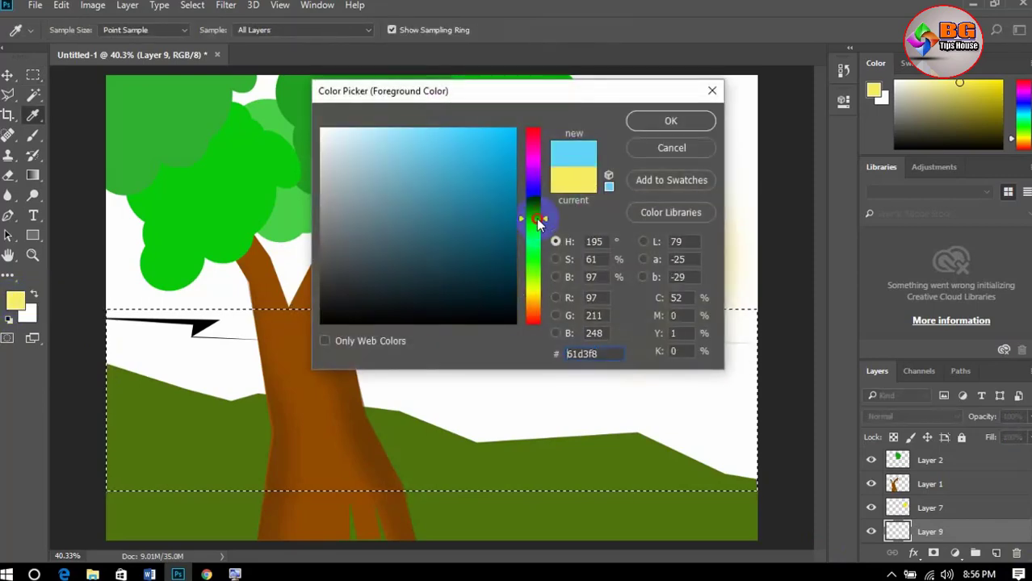
{"action": "left_click_drag", "start_coordinate": [495, 194], "coordinate": [428, 146]}
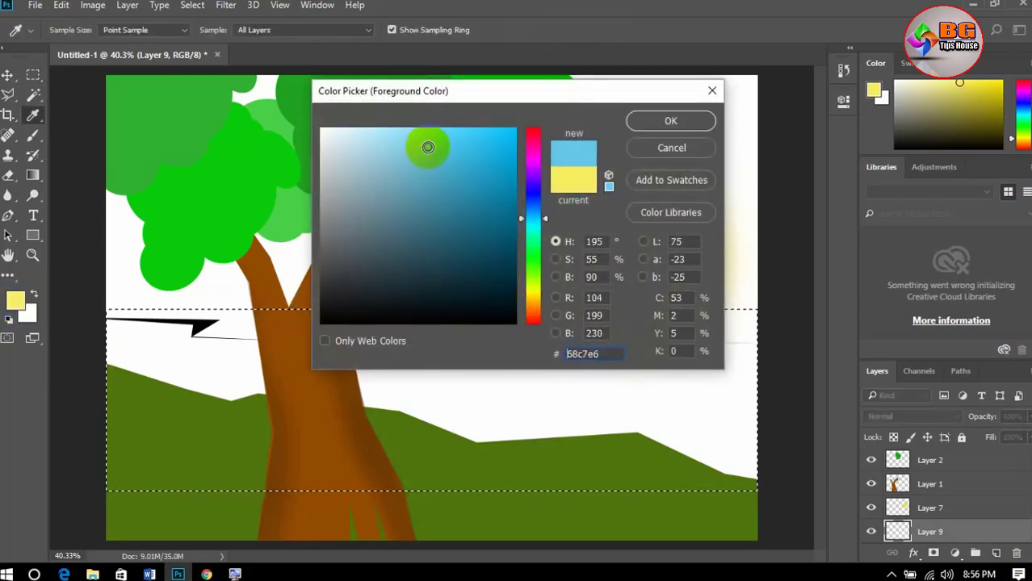
{"action": "left_click", "coordinate": [669, 125]}
{"action": "key", "text": "alt+BackSpace"}
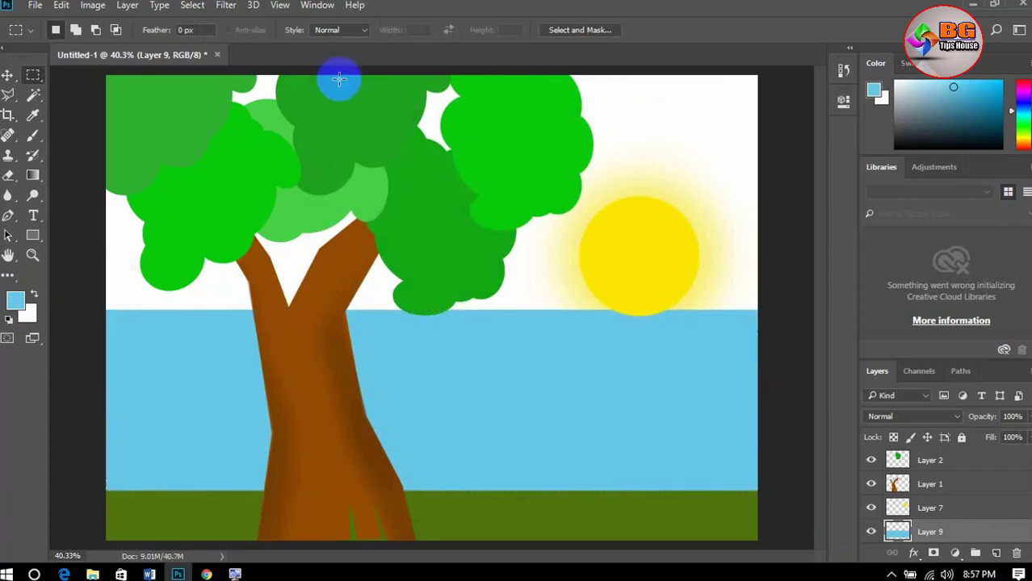
Move Layer 9 beneath the green ground's Layer 6 and erase the water's upper edge softly along the horizon with a 300 px Eraser.
{"action": "left_click", "coordinate": [8, 74]}
{"action": "scroll", "coordinate": [928, 482], "scroll_direction": "down", "scroll_amount": 3}
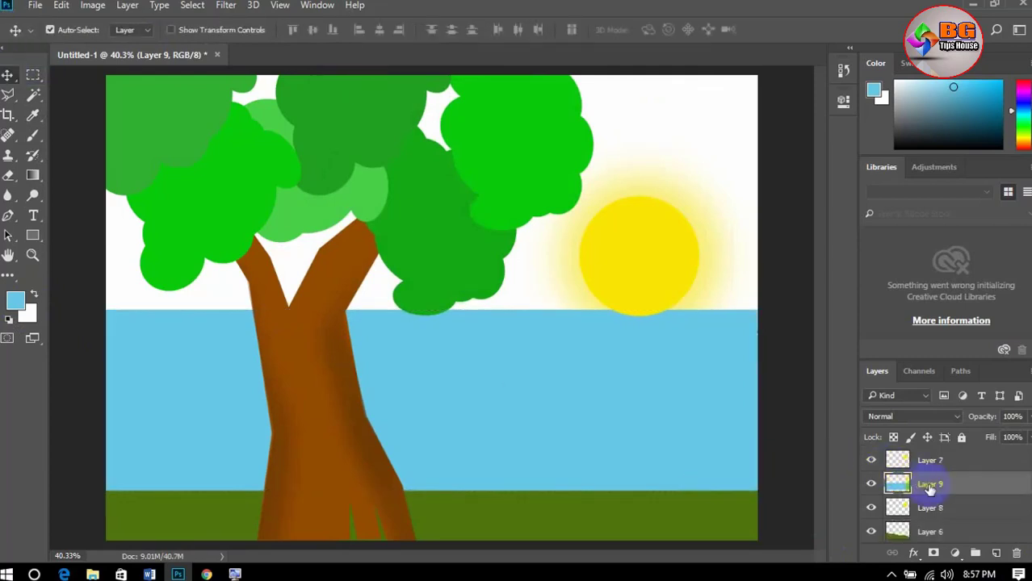
{"action": "left_click_drag", "start_coordinate": [955, 466], "coordinate": [951, 520]}
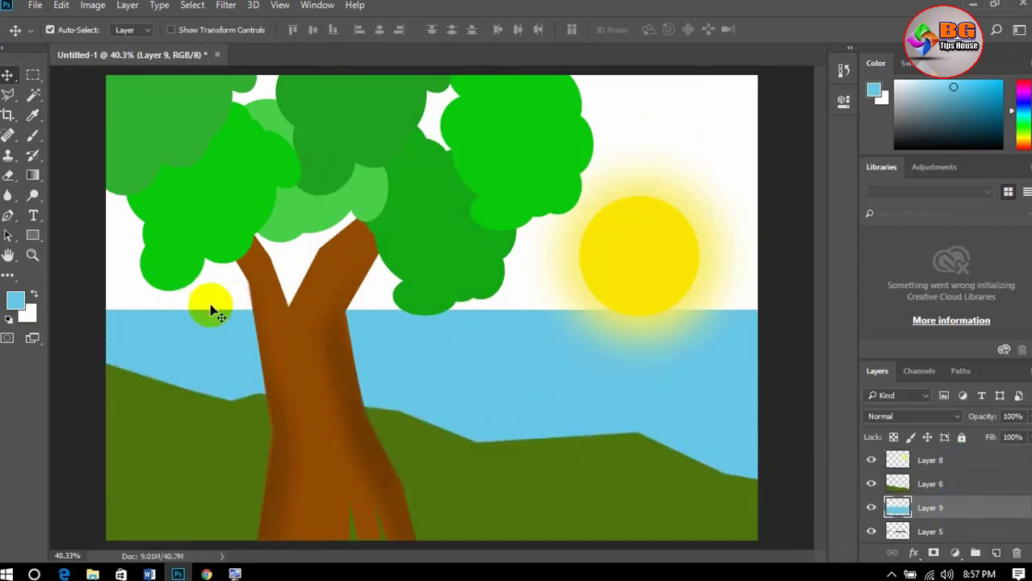
{"action": "left_click", "coordinate": [7, 175]}
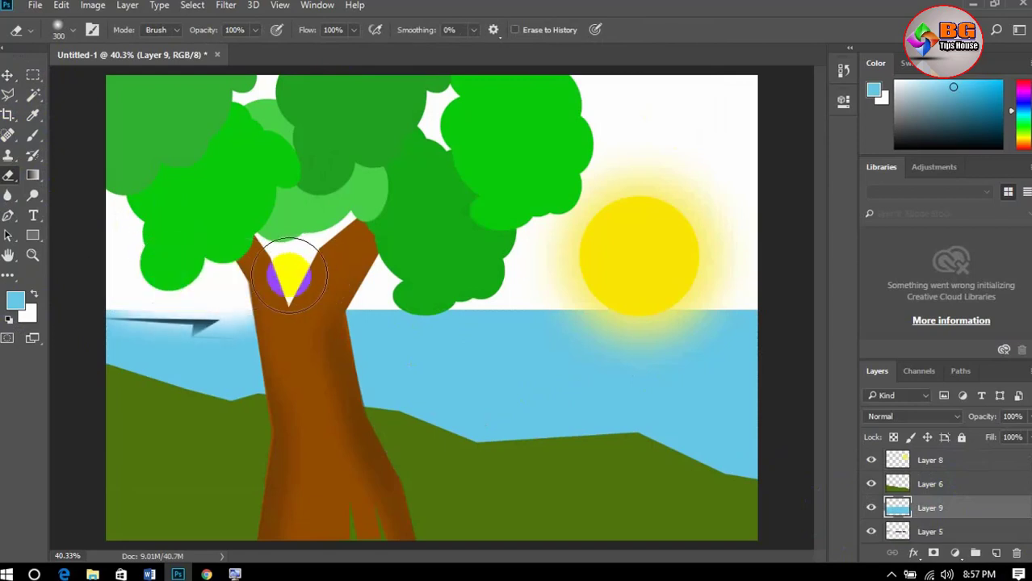
{"action": "mouse_move", "coordinate": [276, 276]}
{"action": "left_mouse_down"}
{"action": "mouse_move", "coordinate": [587, 281]}
{"action": "mouse_move", "coordinate": [656, 297]}
{"action": "mouse_move", "coordinate": [767, 299]}
{"action": "mouse_move", "coordinate": [111, 285]}
{"action": "mouse_move", "coordinate": [399, 302]}
{"action": "mouse_move", "coordinate": [498, 300]}
{"action": "mouse_move", "coordinate": [379, 297]}
{"action": "mouse_move", "coordinate": [548, 292]}
{"action": "mouse_move", "coordinate": [753, 306]}
{"action": "left_mouse_up"}
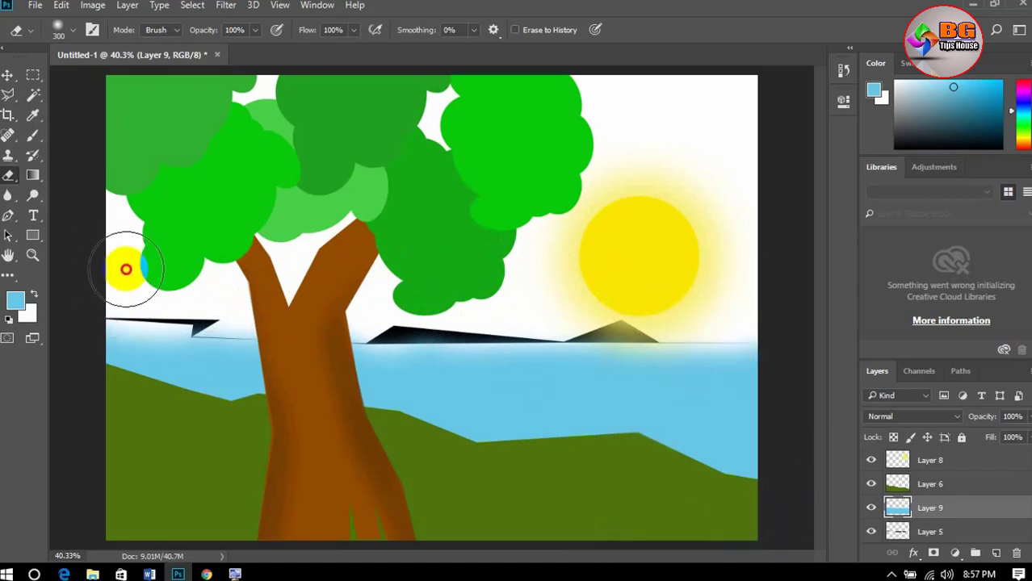
Reduce the Eraser to 15 px and dab small white sparkles into the water between the tree trunk and the right canvas edge.
{"action": "key", "text": "bracketleft"}
{"action": "key", "text": "bracketleft"}
{"action": "key", "text": "bracketleft"}
{"action": "key", "text": "bracketleft"}
{"action": "key", "text": "bracketleft"}
{"action": "key", "text": "bracketleft"}
{"action": "key", "text": "bracketleft"}
{"action": "key", "text": "bracketleft"}
{"action": "key", "text": "bracketleft"}
{"action": "key", "text": "bracketleft"}
{"action": "key", "text": "bracketleft"}
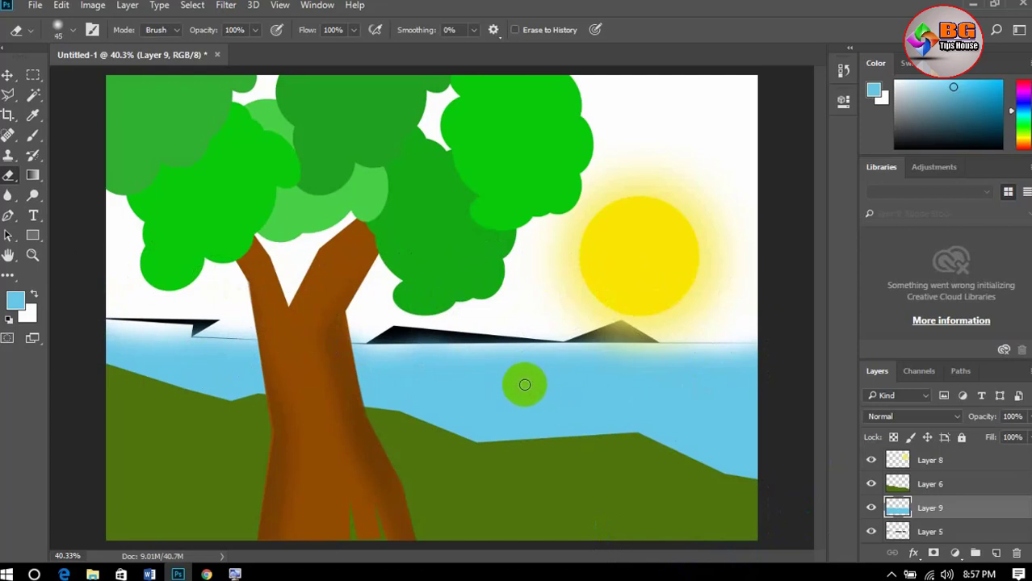
{"action": "left_click_drag", "start_coordinate": [525, 385], "coordinate": [598, 380]}
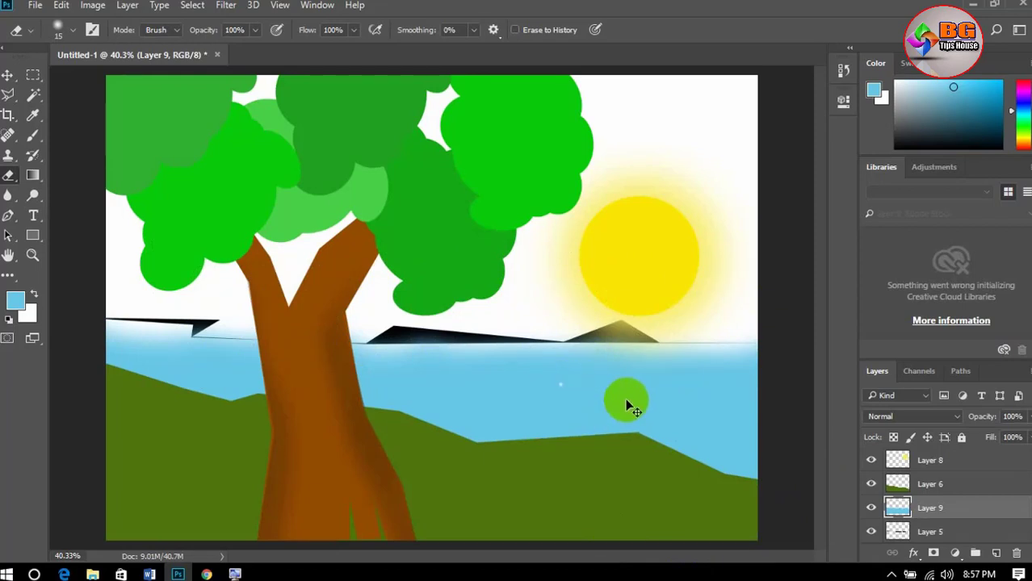
{"action": "left_click", "coordinate": [648, 388]}
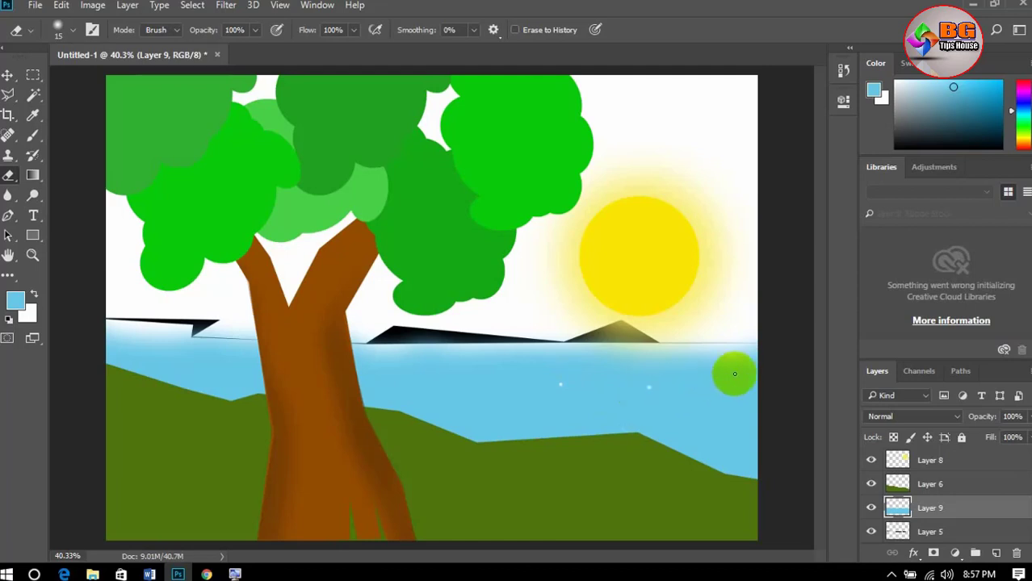
{"action": "left_click", "coordinate": [734, 374]}
{"action": "left_click", "coordinate": [363, 361]}
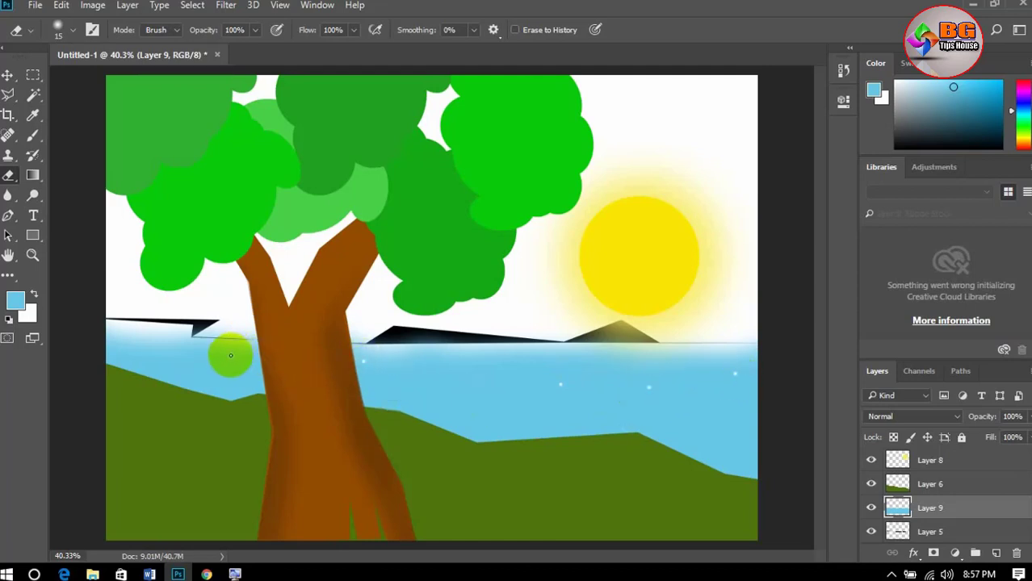
Reduce the Eraser to 10 px and dab finer sparkles into the water on both sides of the trunk and near the shoreline.
{"action": "key", "text": "bracketleft"}
{"action": "left_click", "coordinate": [215, 355]}
{"action": "left_click", "coordinate": [163, 349]}
{"action": "left_click", "coordinate": [200, 370]}
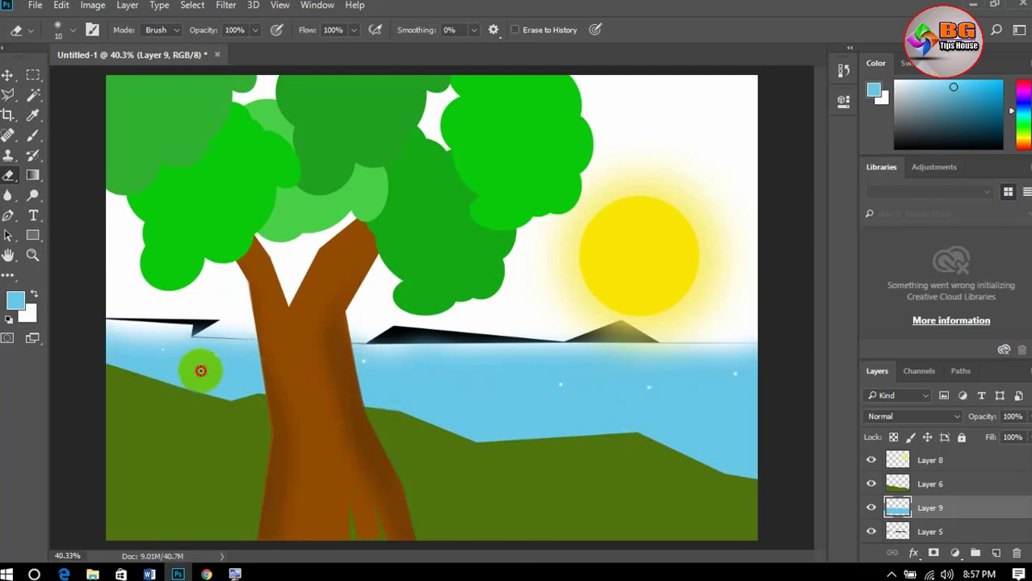
{"action": "left_click", "coordinate": [457, 421]}
{"action": "left_click", "coordinate": [573, 416]}
{"action": "left_click", "coordinate": [692, 445]}
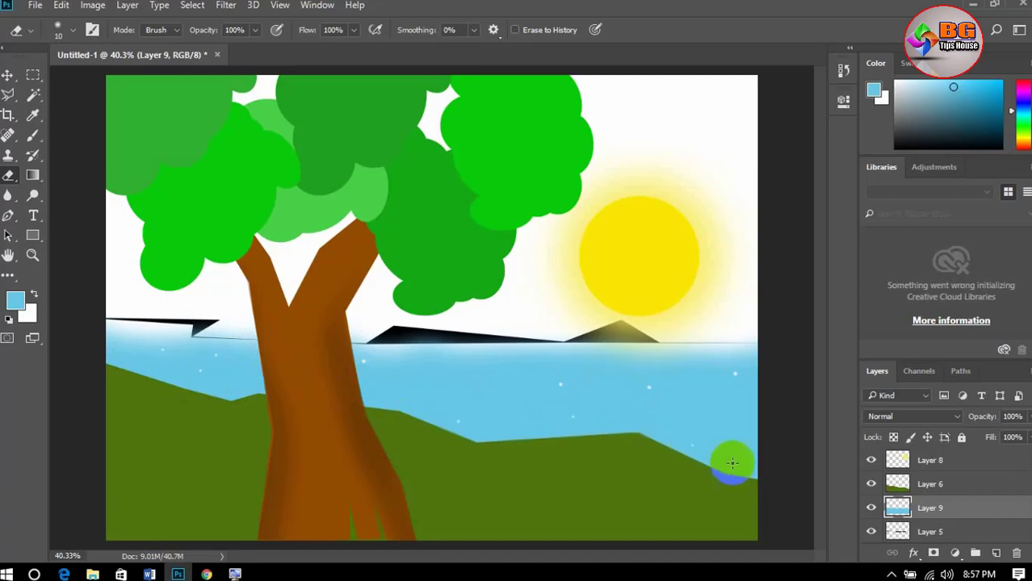
{"action": "left_click", "coordinate": [749, 468]}
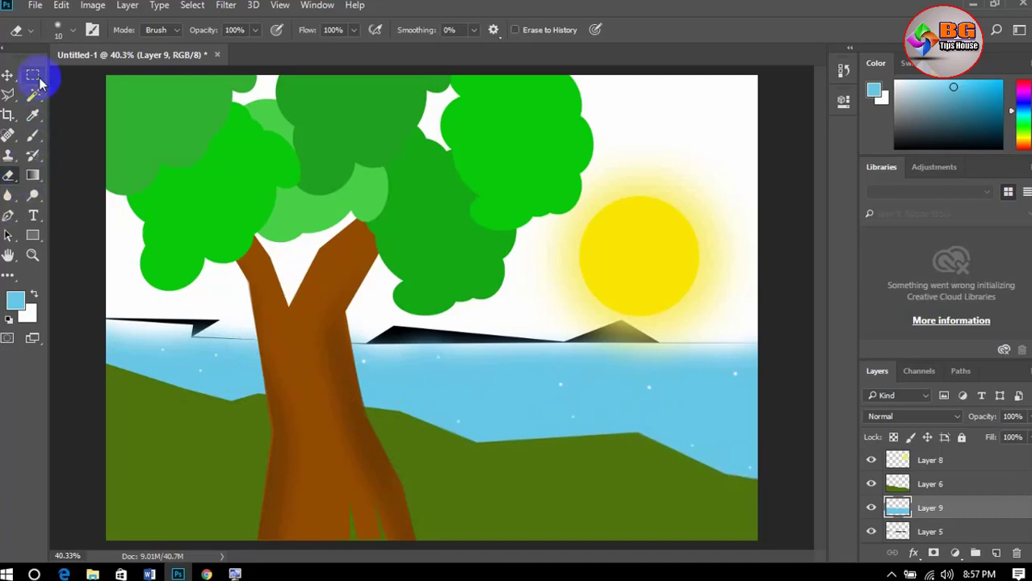
Try to outline a boat hull with the Polygonal Lasso on the water below the sun, running off the right canvas edge.
{"action": "left_click", "coordinate": [9, 96]}
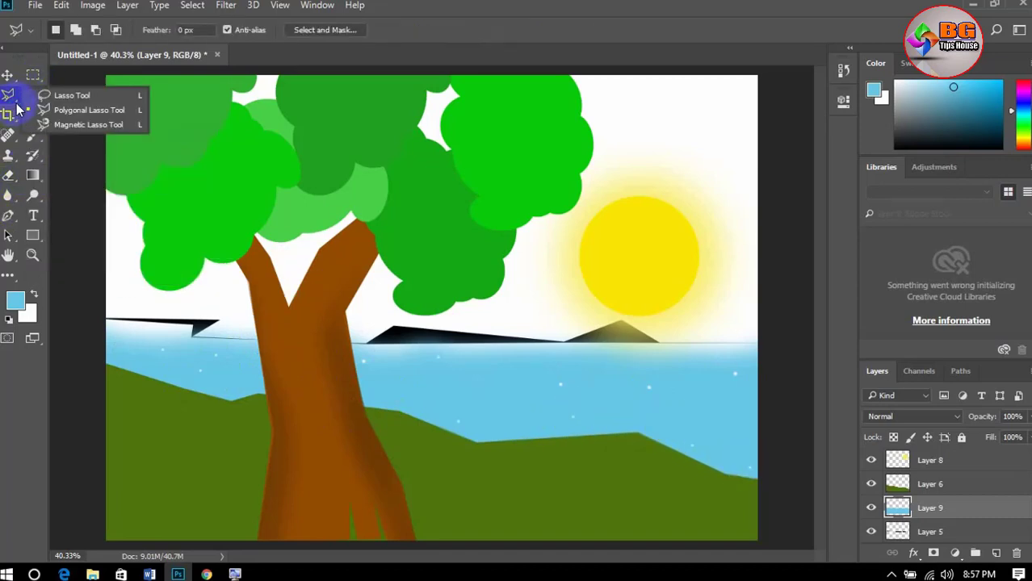
{"action": "left_click", "coordinate": [73, 111]}
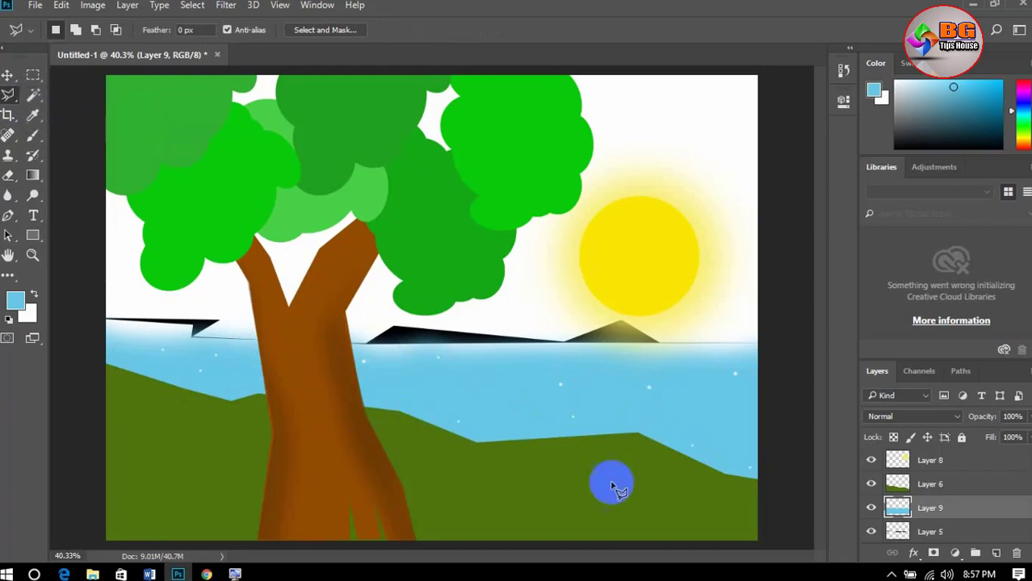
{"action": "left_click", "coordinate": [651, 381]}
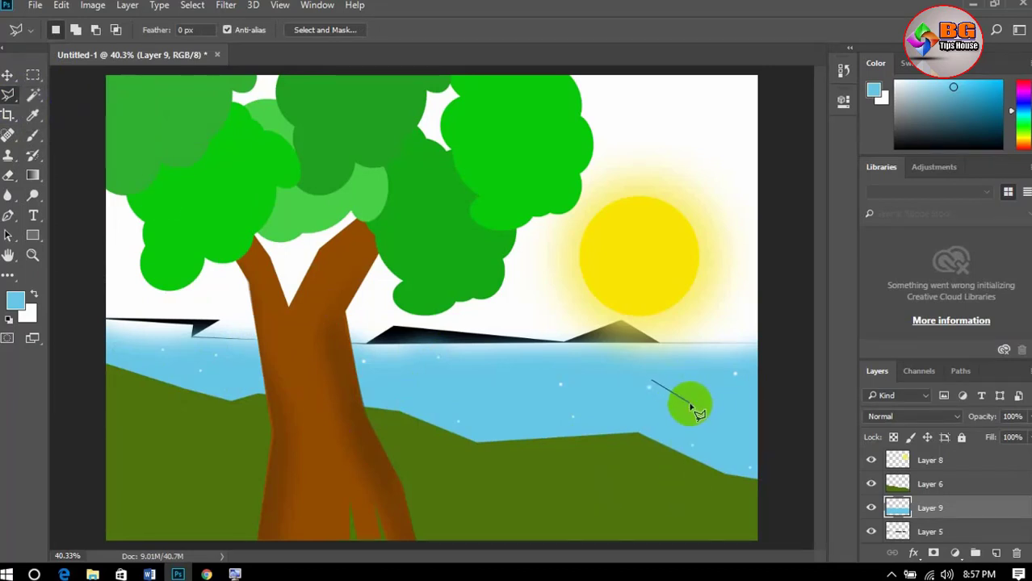
{"action": "left_click", "coordinate": [687, 401]}
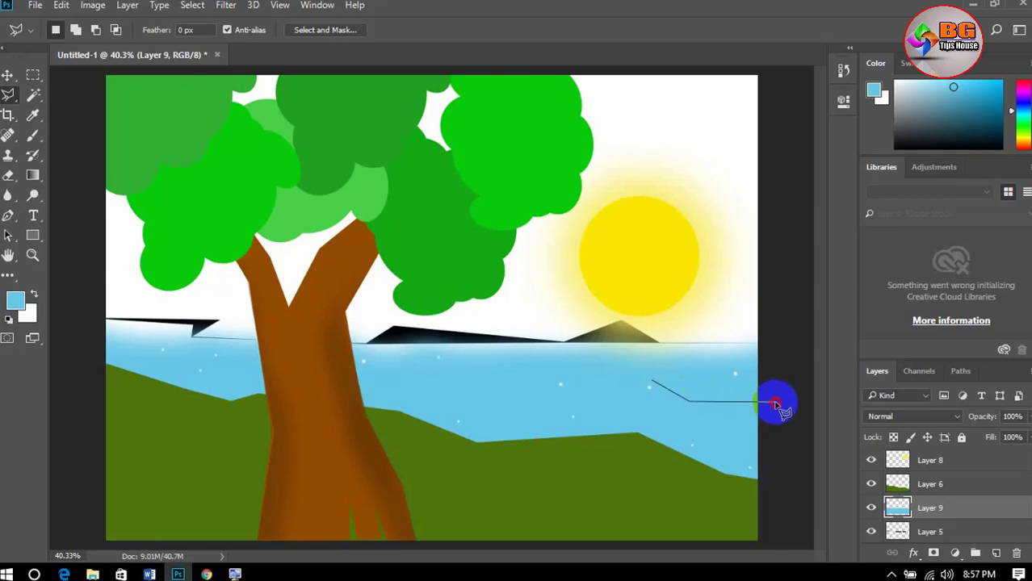
{"action": "left_click", "coordinate": [776, 401]}
{"action": "left_click", "coordinate": [776, 372]}
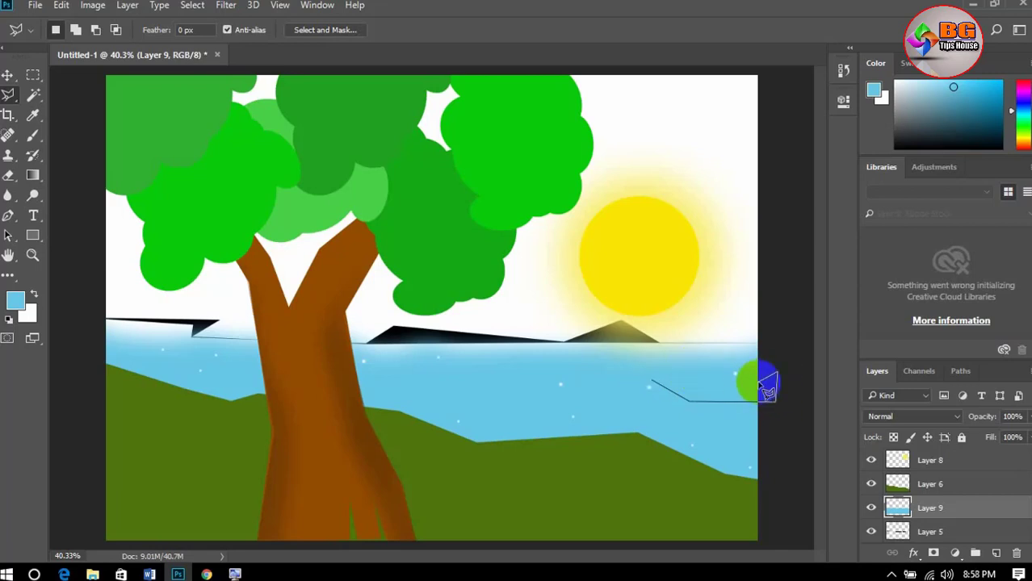
{"action": "left_click", "coordinate": [653, 380]}
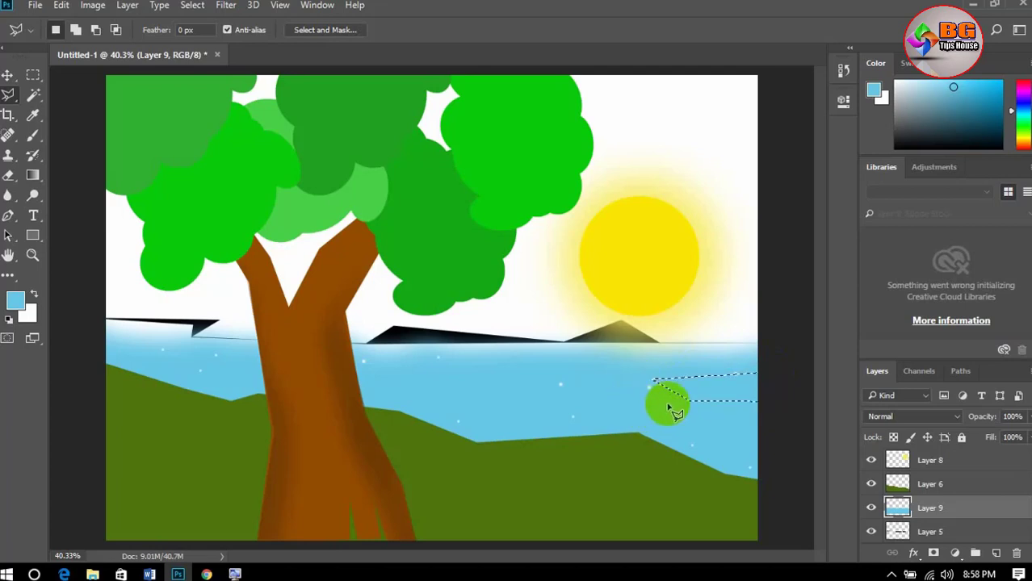
Outline a smaller, flatter boat hull with a slanted bow on the water, running off the right canvas edge.
{"action": "left_click", "coordinate": [681, 377]}
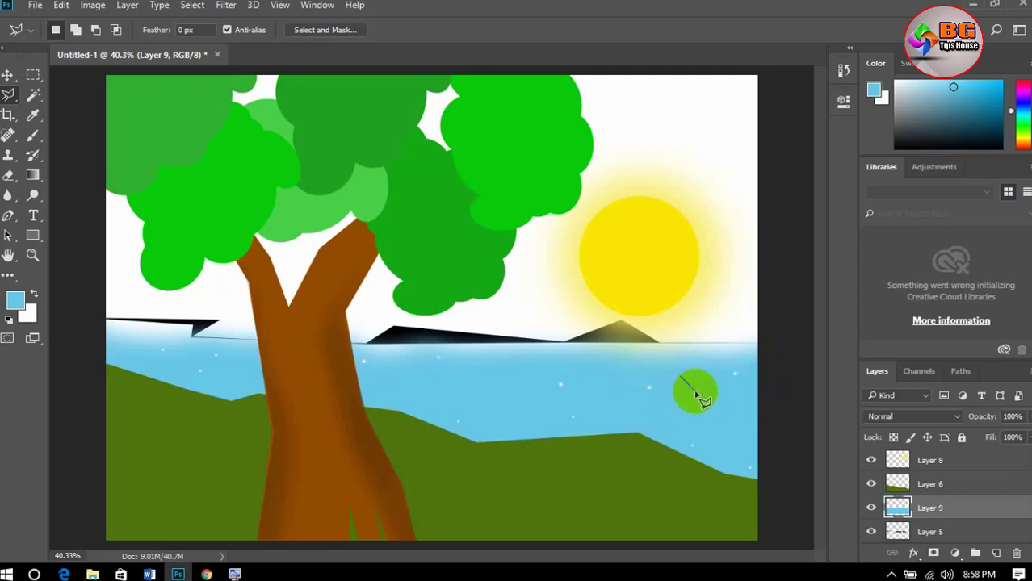
{"action": "left_click", "coordinate": [700, 392]}
{"action": "left_click", "coordinate": [778, 394]}
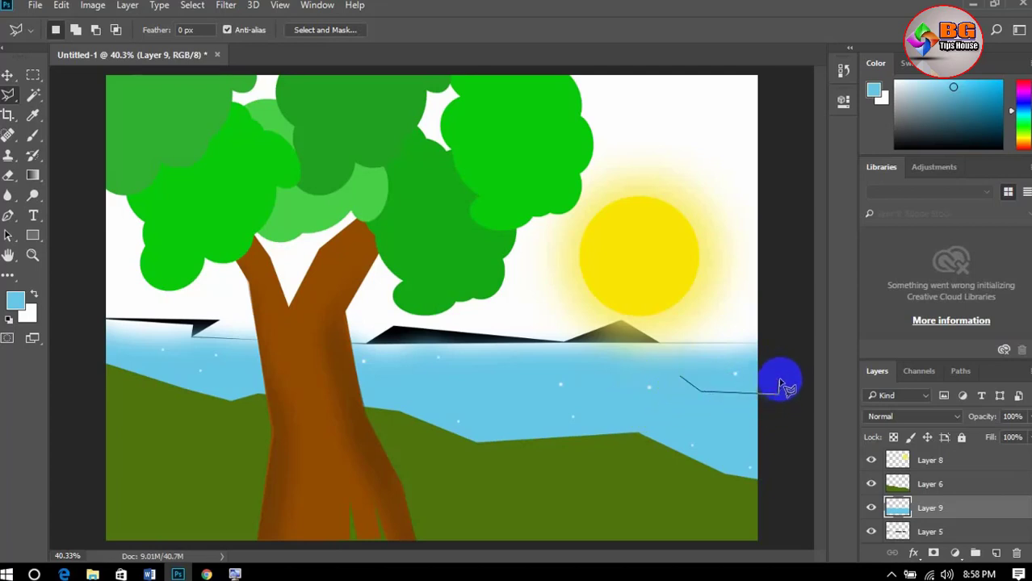
{"action": "left_click", "coordinate": [777, 380]}
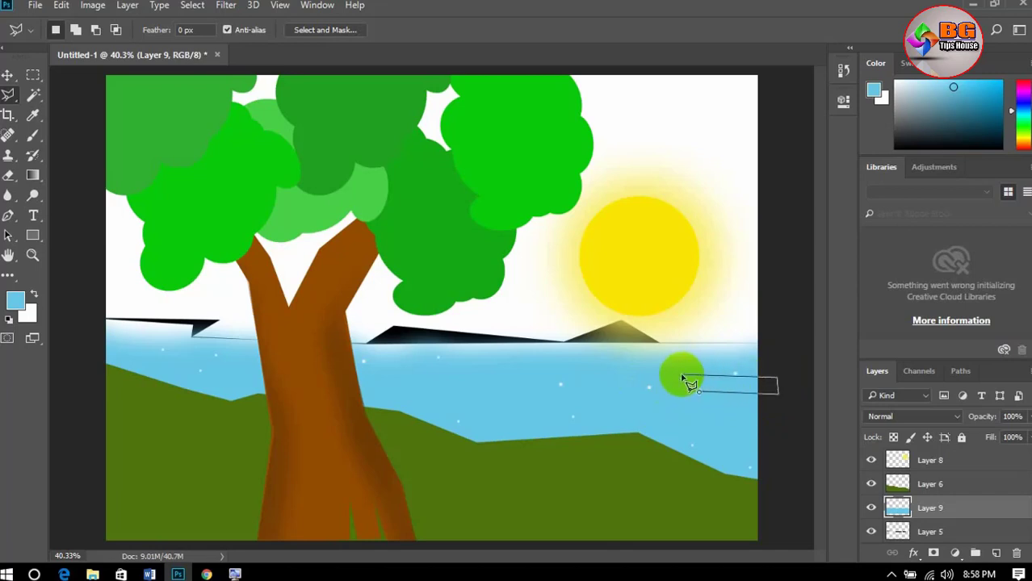
{"action": "left_click", "coordinate": [679, 383]}
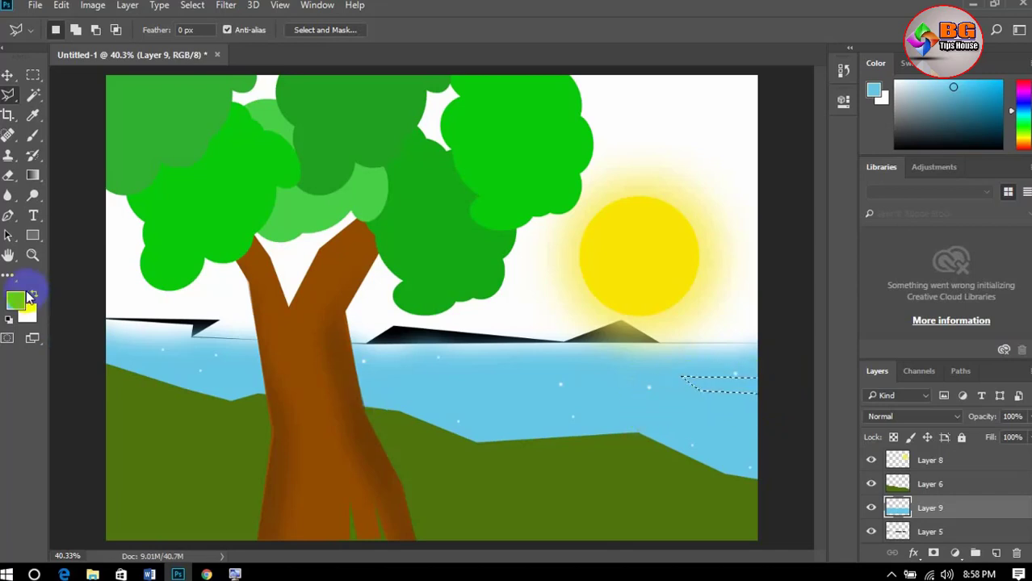
Set the foreground to black #000000, fill the hull selection on new Layer 10, and deselect.
{"action": "left_click", "coordinate": [14, 300]}
{"action": "left_click_drag", "start_coordinate": [484, 301], "coordinate": [525, 325]}
{"action": "left_click", "coordinate": [657, 125]}
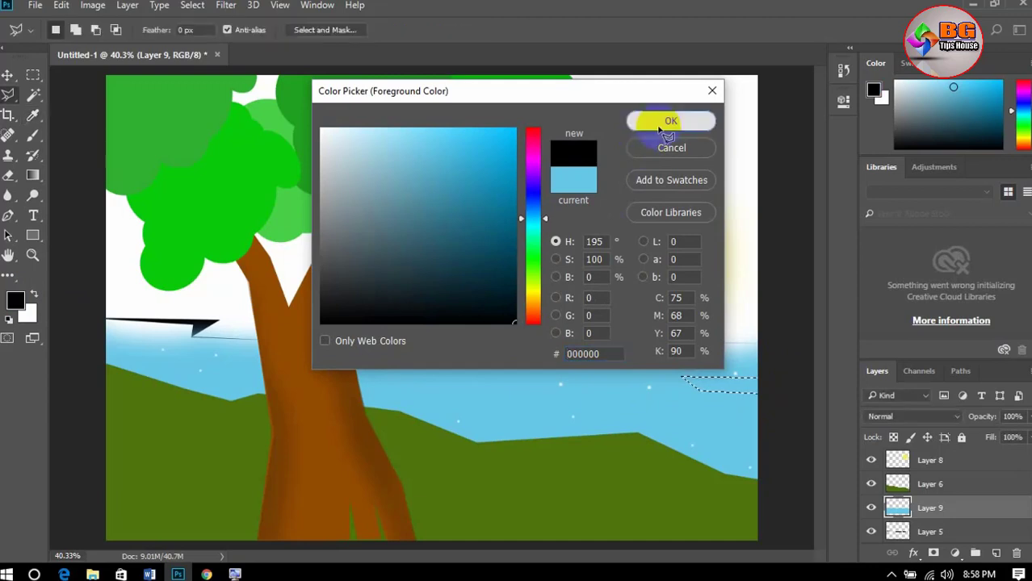
{"action": "left_click", "coordinate": [993, 554]}
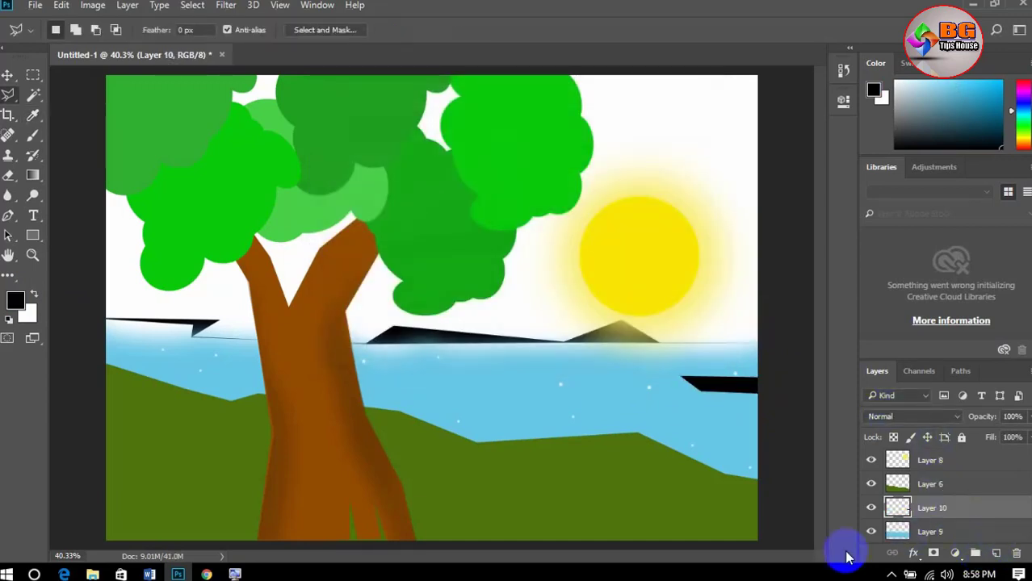
Select a rounded canopy shape directly above the black hull with the freehand Lasso tool.
{"action": "right_click", "coordinate": [14, 94]}
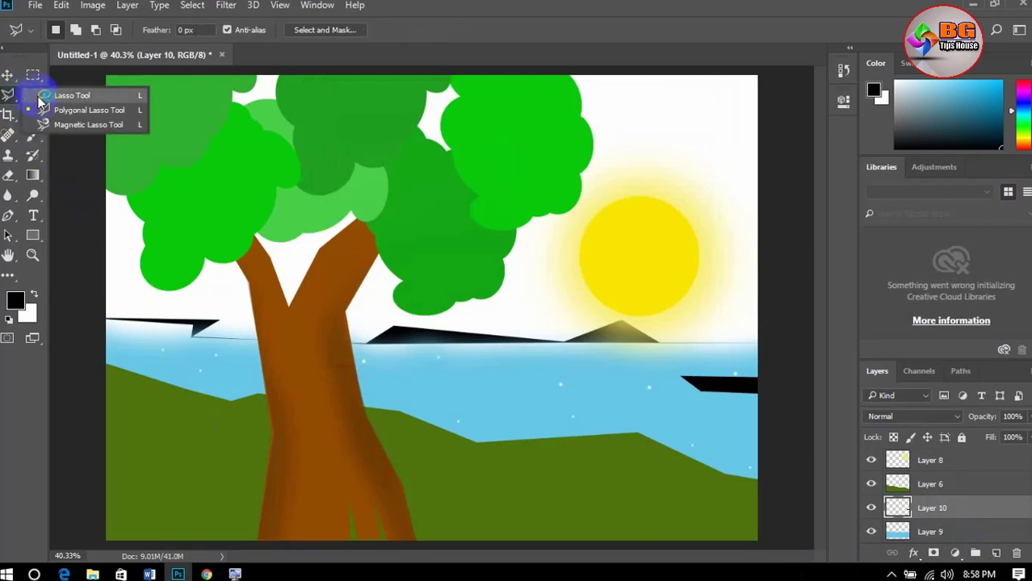
{"action": "left_click", "coordinate": [52, 98]}
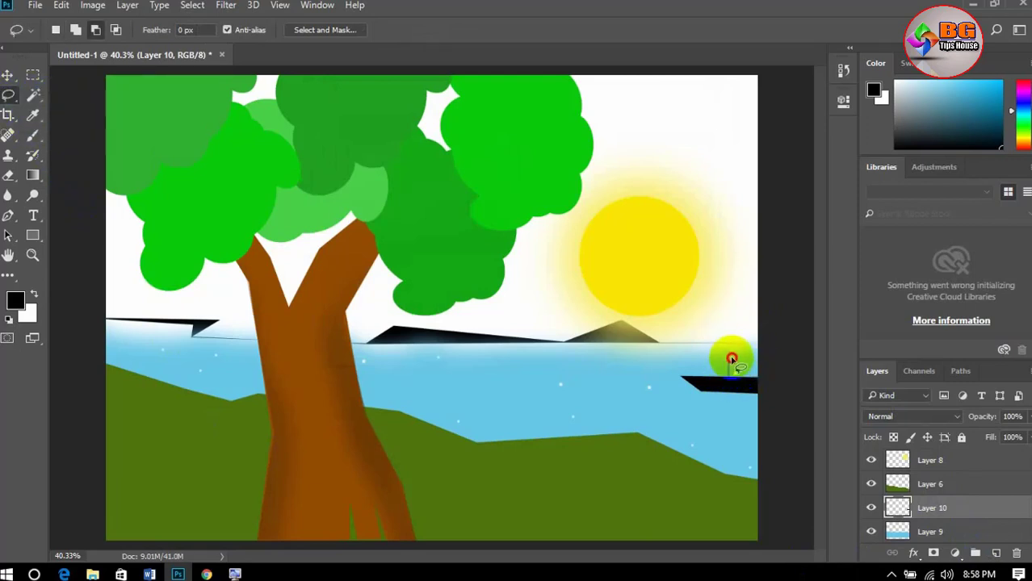
{"action": "left_click_drag", "start_coordinate": [767, 354], "coordinate": [766, 354]}
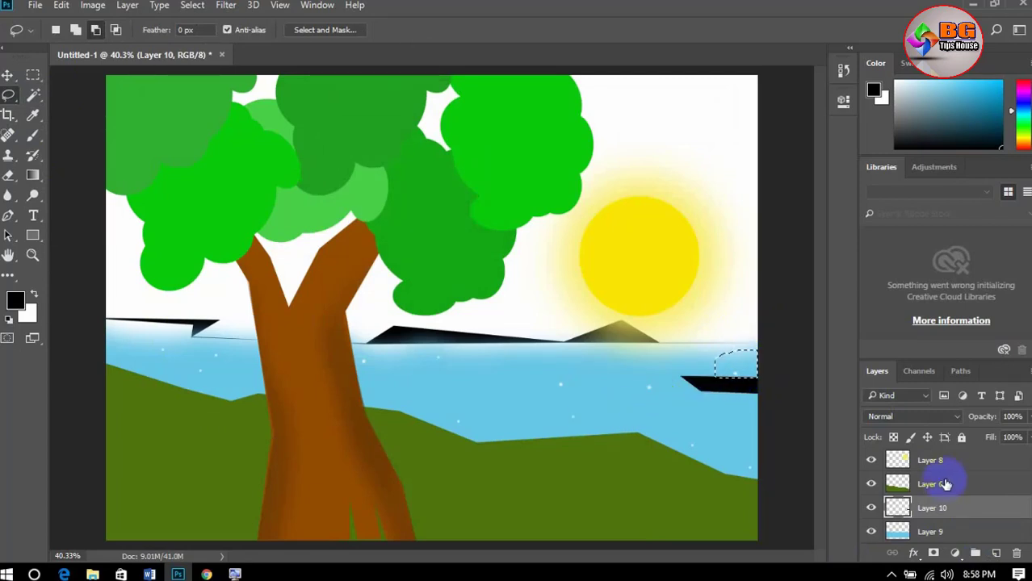
Sample the trunk brown, shift the foreground to a lighter orange-brown, and fill the canopy selection above the hull on new Layer 11.
{"action": "left_click", "coordinate": [22, 301]}
{"action": "left_click", "coordinate": [281, 341]}
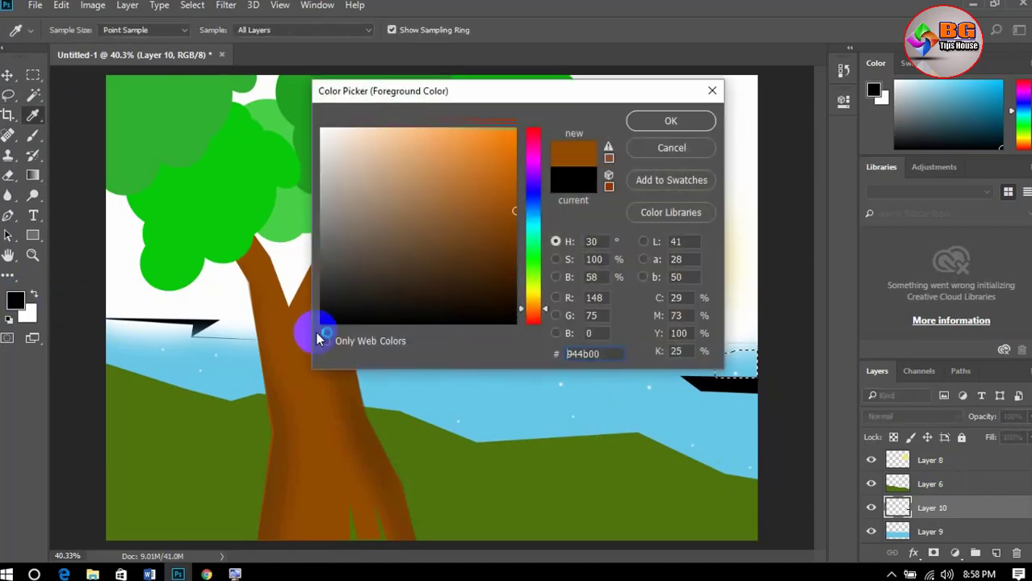
{"action": "left_click", "coordinate": [500, 199]}
{"action": "left_click", "coordinate": [670, 121]}
{"action": "key", "text": "l"}
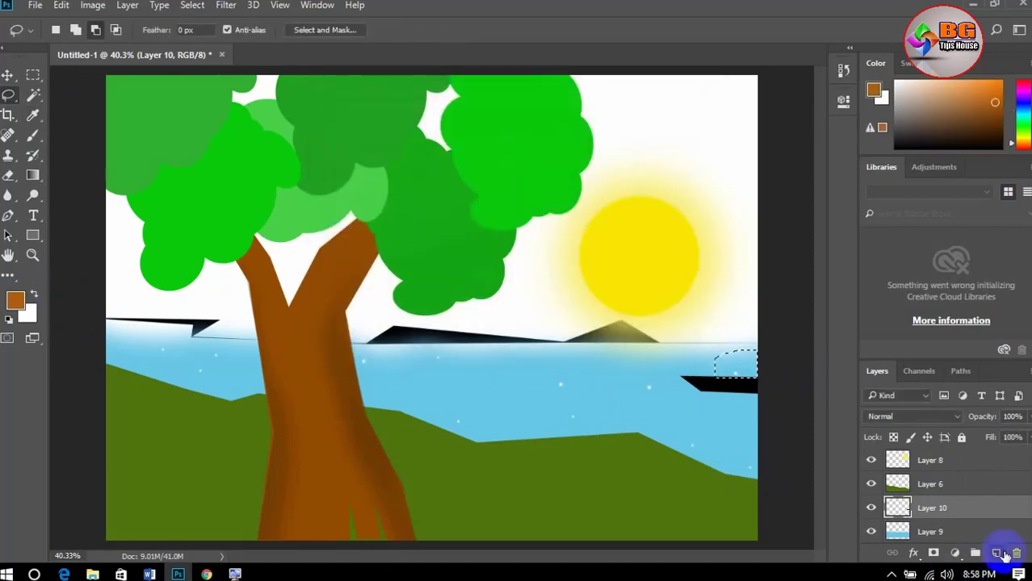
{"action": "left_click", "coordinate": [997, 553]}
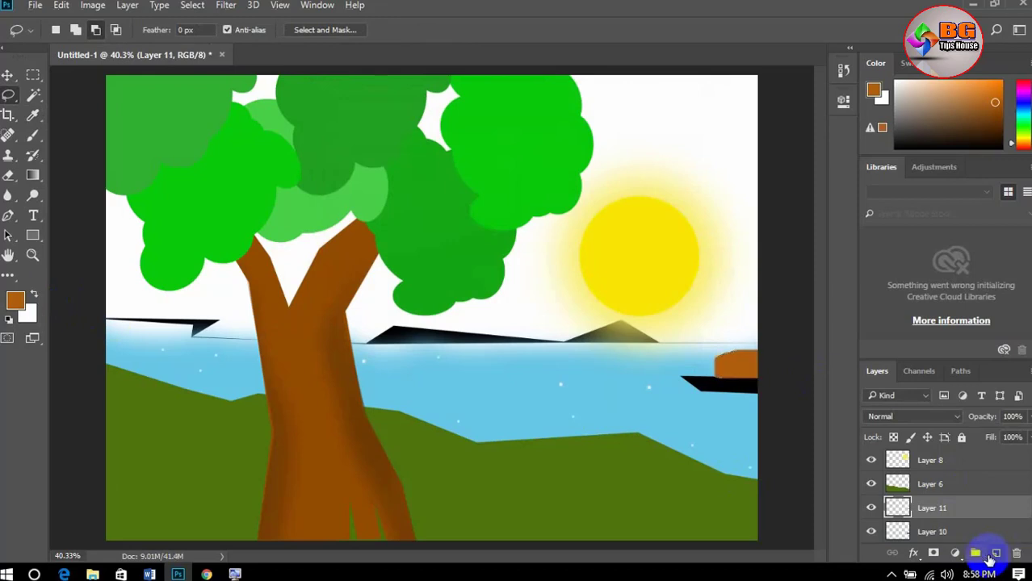
Fill the sky selection on Layer 12 with bright turquoise and fade its lower part toward the horizon using a soft 1100 px eraser.
{"action": "scroll", "coordinate": [650, 449], "scroll_direction": "down", "scroll_amount": 4}
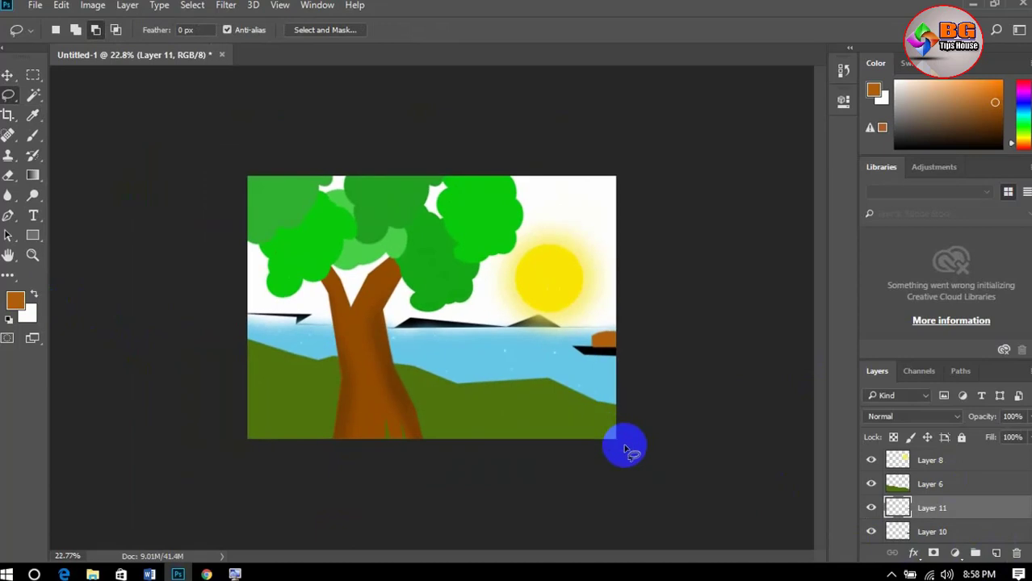
{"action": "scroll", "coordinate": [212, 292], "scroll_direction": "up", "scroll_amount": 1}
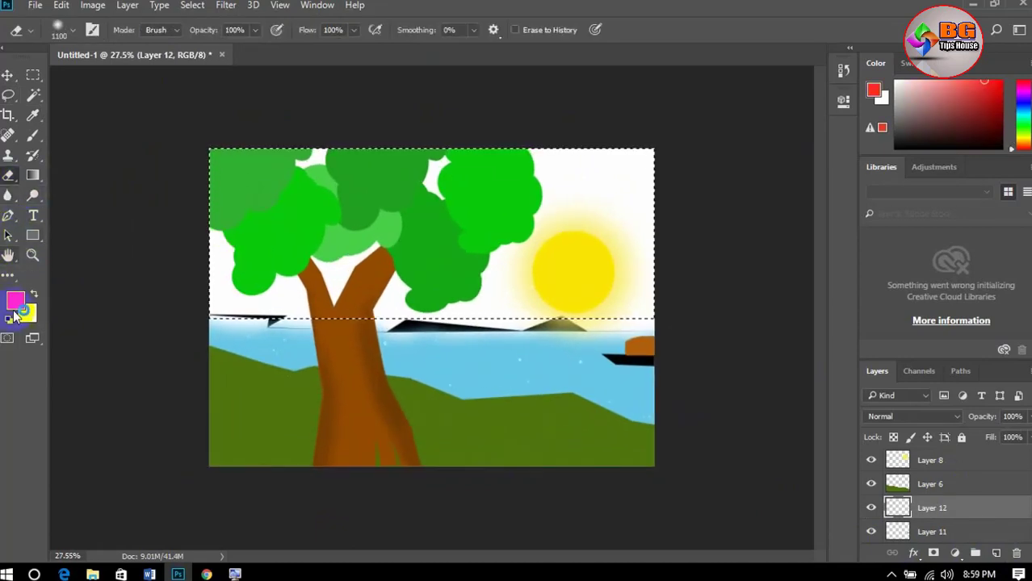
{"action": "left_click", "coordinate": [13, 306]}
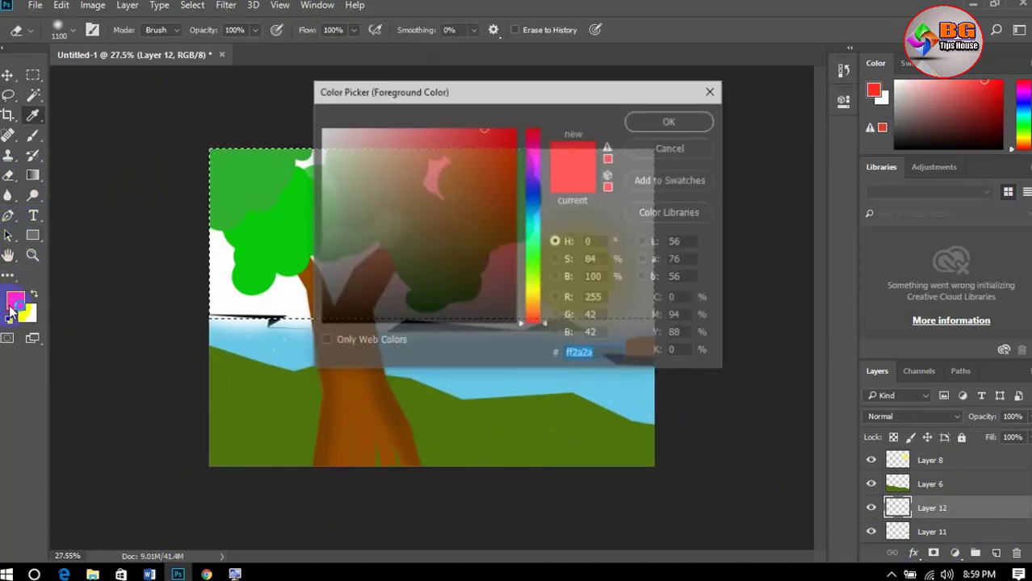
{"action": "left_click", "coordinate": [532, 233]}
{"action": "left_click", "coordinate": [491, 186]}
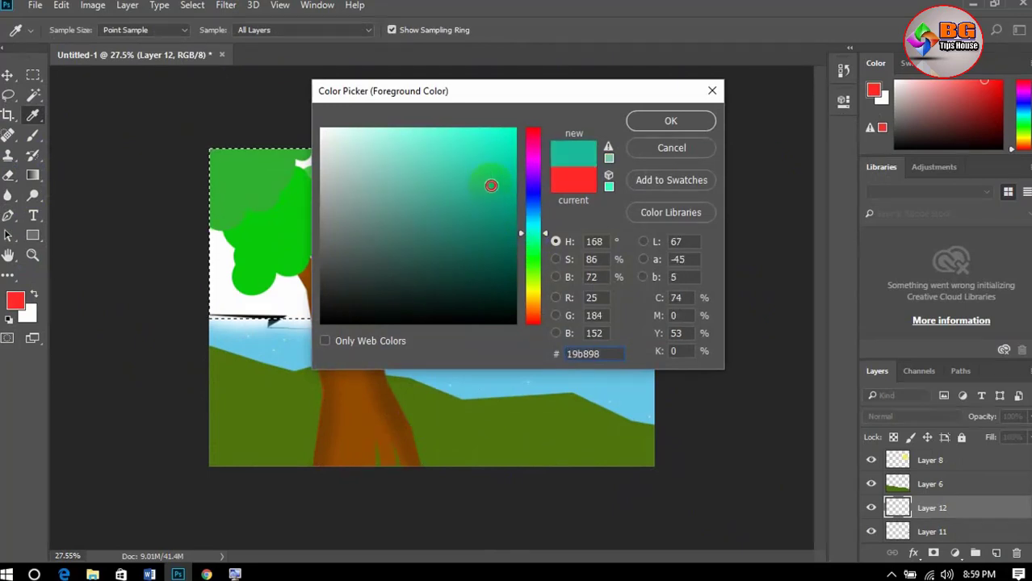
{"action": "left_click_drag", "start_coordinate": [488, 179], "coordinate": [481, 133]}
{"action": "left_click", "coordinate": [646, 120]}
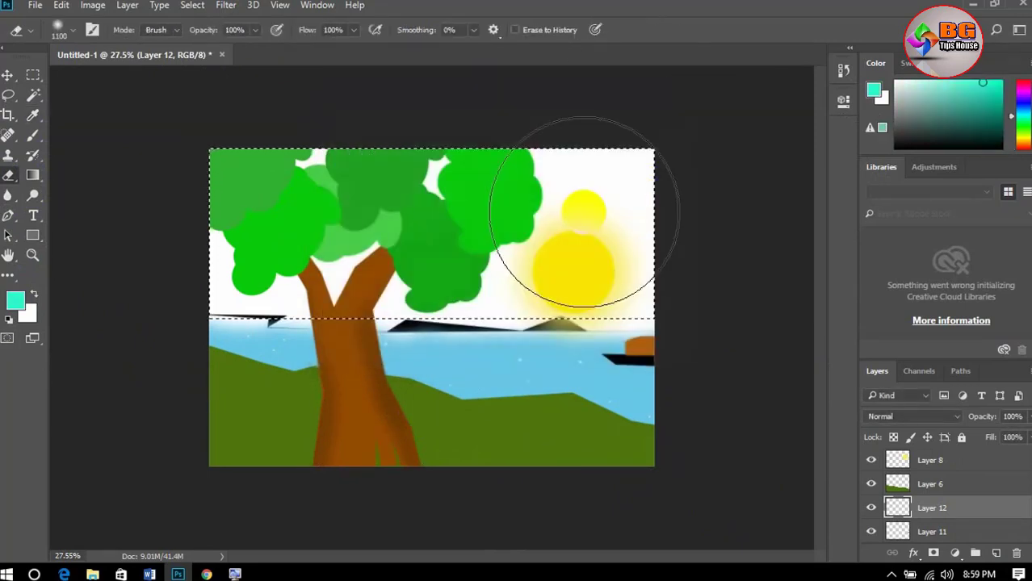
{"action": "key", "text": "alt+BackSpace"}
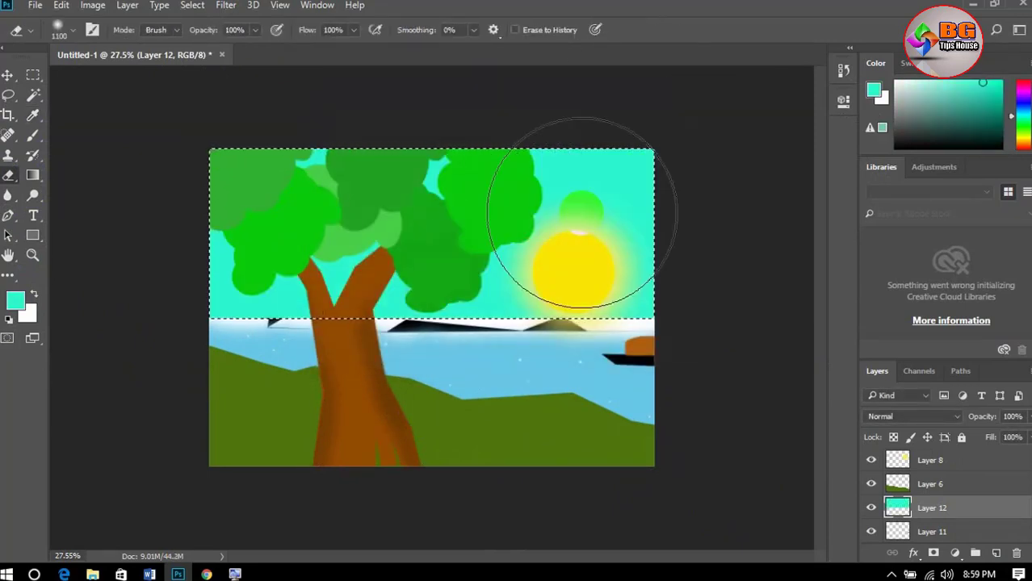
{"action": "mouse_move", "coordinate": [490, 362]}
{"action": "left_mouse_down"}
{"action": "mouse_move", "coordinate": [343, 403]}
{"action": "mouse_move", "coordinate": [228, 406]}
{"action": "mouse_move", "coordinate": [323, 397]}
{"action": "mouse_move", "coordinate": [322, 433]}
{"action": "mouse_move", "coordinate": [343, 391]}
{"action": "mouse_move", "coordinate": [421, 413]}
{"action": "mouse_move", "coordinate": [313, 342]}
{"action": "mouse_move", "coordinate": [373, 363]}
{"action": "mouse_move", "coordinate": [218, 430]}
{"action": "mouse_move", "coordinate": [225, 384]}
{"action": "mouse_move", "coordinate": [448, 468]}
{"action": "mouse_move", "coordinate": [377, 460]}
{"action": "mouse_move", "coordinate": [633, 396]}
{"action": "mouse_move", "coordinate": [598, 360]}
{"action": "mouse_move", "coordinate": [385, 329]}
{"action": "mouse_move", "coordinate": [401, 290]}
{"action": "mouse_move", "coordinate": [487, 419]}
{"action": "mouse_move", "coordinate": [544, 407]}
{"action": "mouse_move", "coordinate": [699, 327]}
{"action": "mouse_move", "coordinate": [772, 316]}
{"action": "mouse_move", "coordinate": [526, 325]}
{"action": "left_mouse_up"}
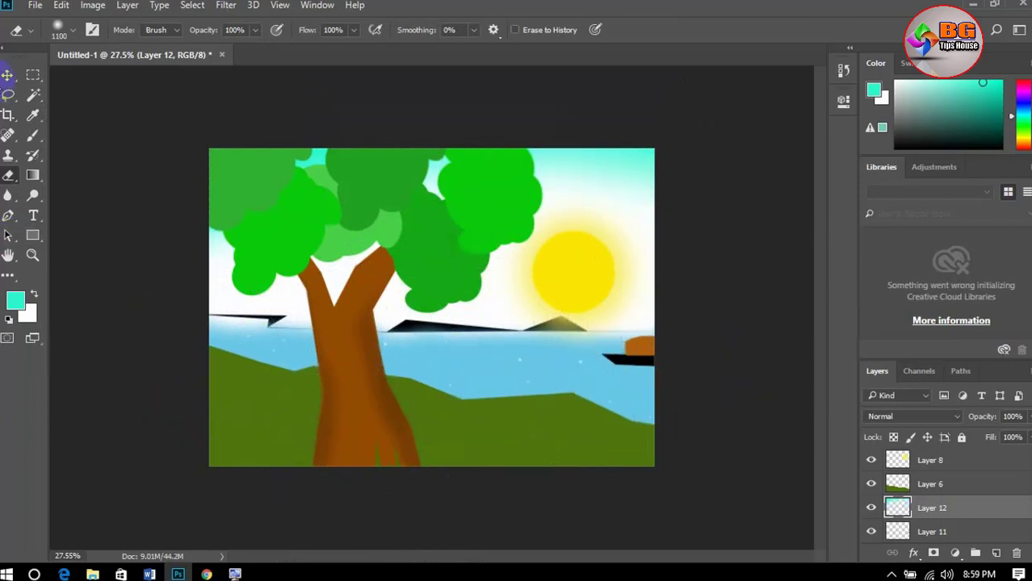
{"action": "left_click", "coordinate": [6, 75]}
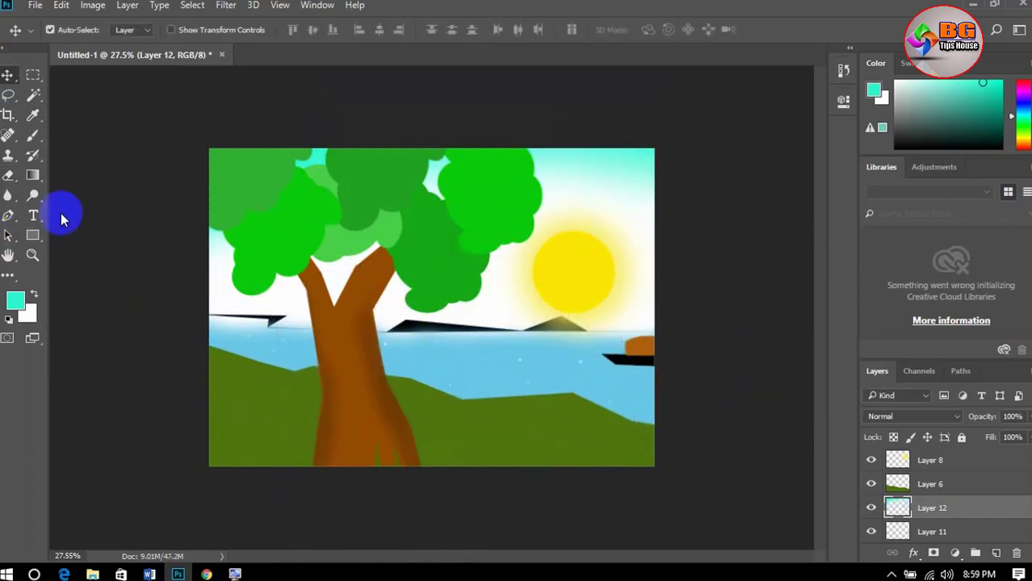
Outline a narrow tapered windmill tower on the horizon beside the sun with the Polygonal Lasso and fill it with black on Layer 12.
{"action": "left_click", "coordinate": [8, 95]}
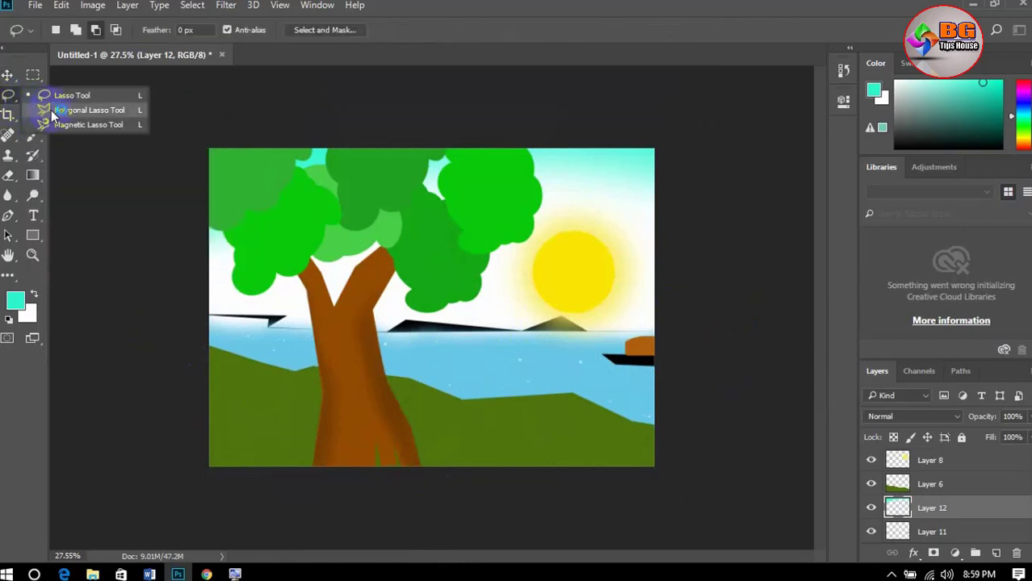
{"action": "left_click", "coordinate": [64, 112]}
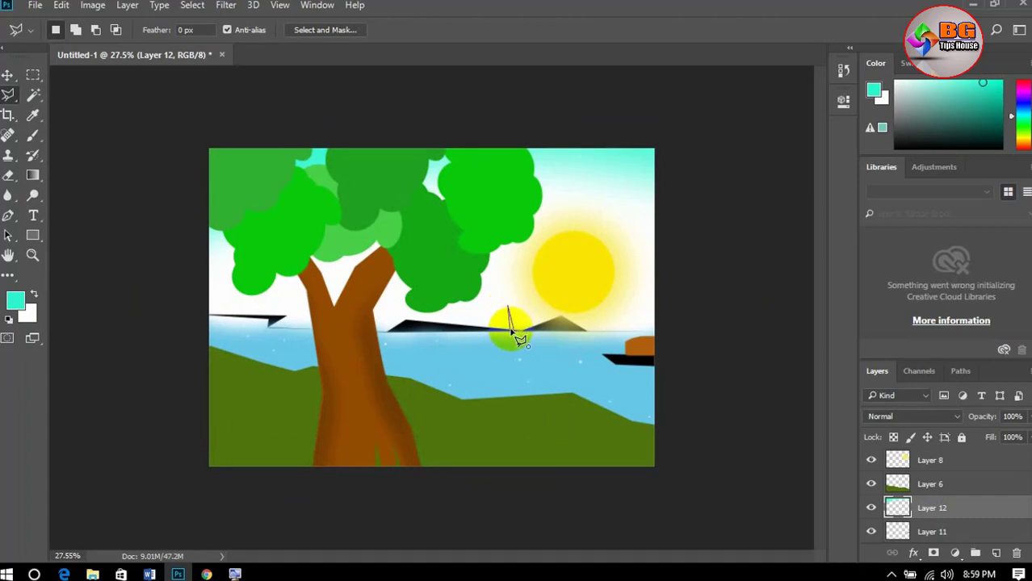
{"action": "left_click", "coordinate": [15, 300]}
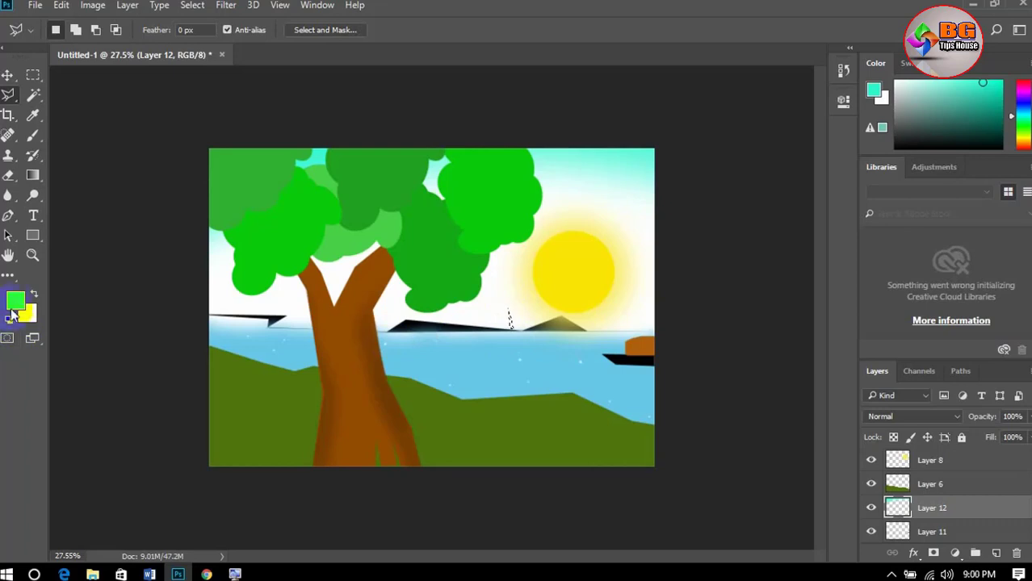
{"action": "left_click", "coordinate": [514, 322]}
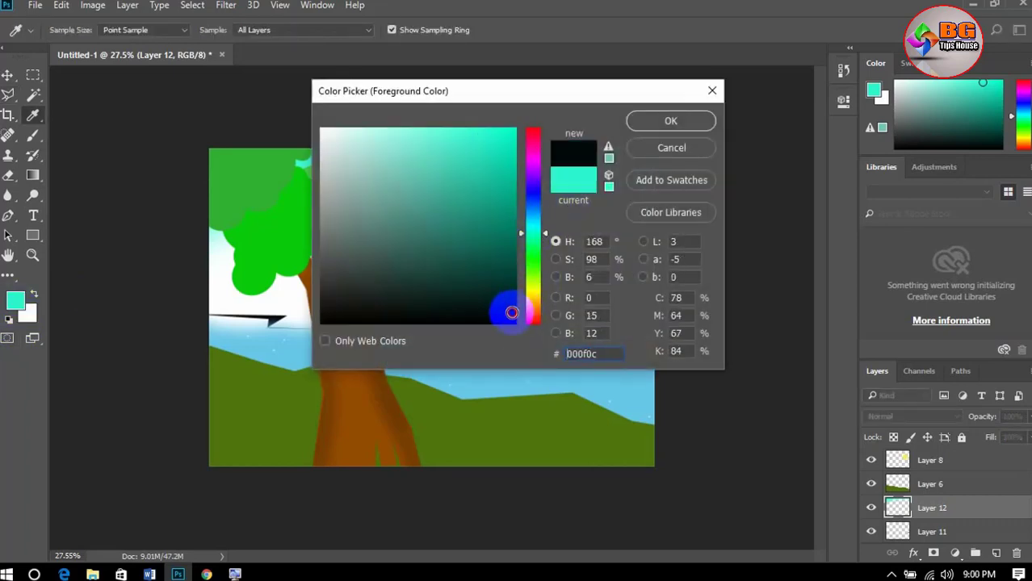
{"action": "key", "text": "l"}
{"action": "left_click", "coordinate": [669, 121]}
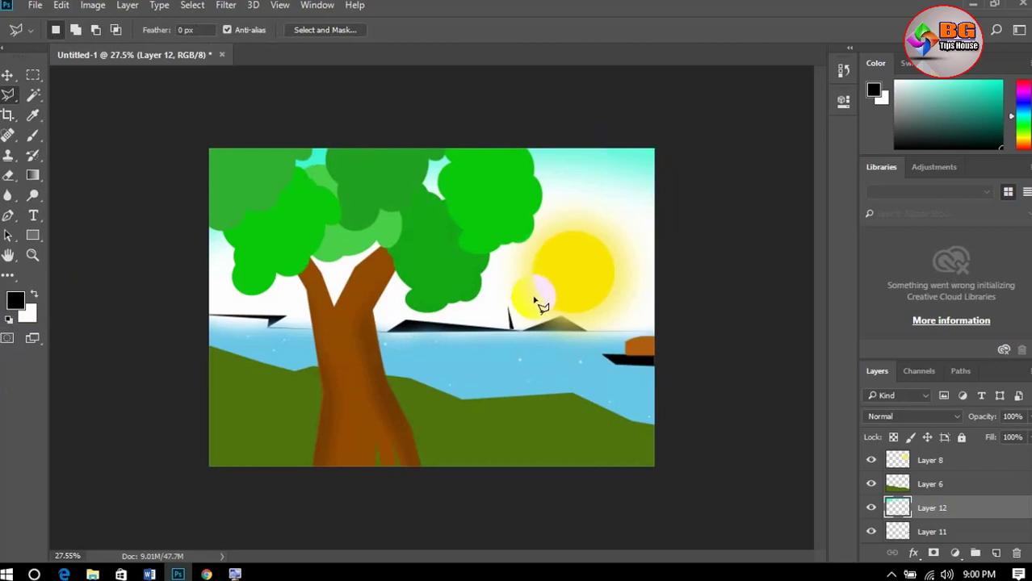
Outline four crossed blades at the top of the windmill tower and fill them with black on new Layer 13.
{"action": "scroll", "coordinate": [539, 294], "scroll_direction": "up", "scroll_amount": 3}
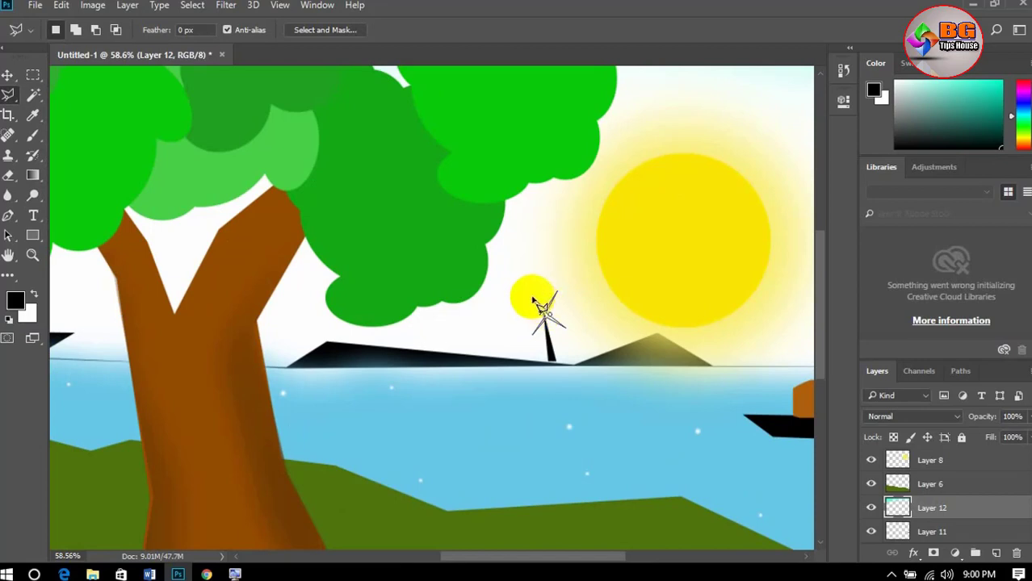
{"action": "left_click_drag", "start_coordinate": [532, 301], "coordinate": [388, 370]}
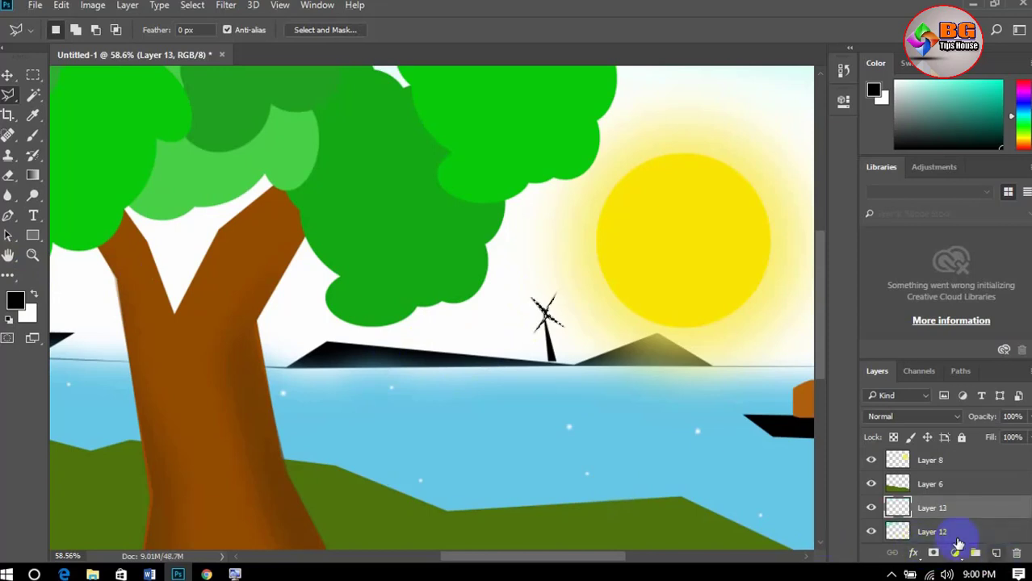
{"action": "scroll", "coordinate": [396, 446], "scroll_direction": "down", "scroll_amount": 4}
{"action": "scroll", "coordinate": [385, 452], "scroll_direction": "down", "scroll_amount": 1}
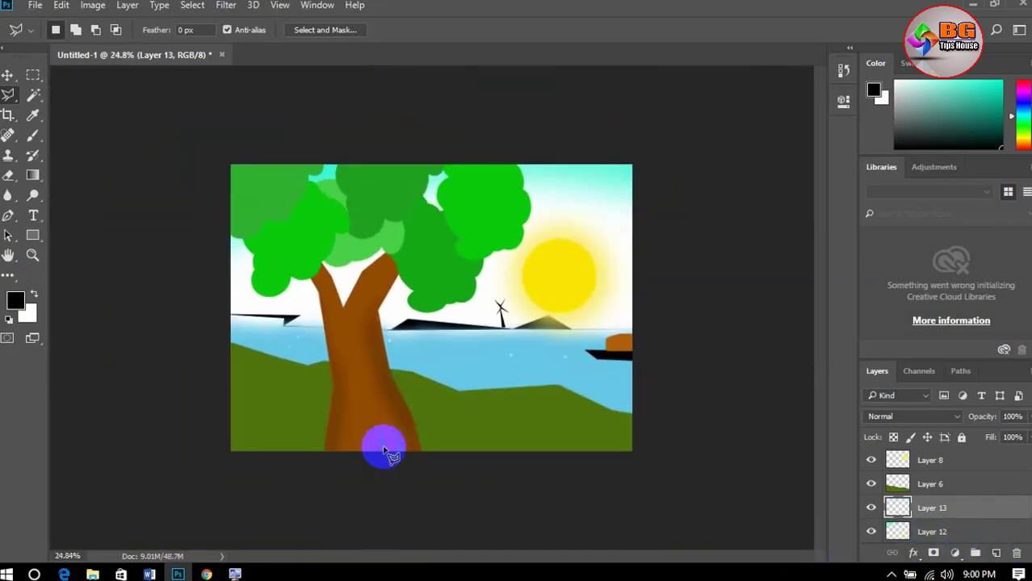
Select the windmill's tower and blade layers, Layer 12 and Layer 13, together and merge them into one layer.
{"action": "left_click", "coordinate": [8, 74]}
{"action": "scroll", "coordinate": [569, 282], "scroll_direction": "up", "scroll_amount": 3}
{"action": "scroll", "coordinate": [569, 282], "scroll_direction": "up", "scroll_amount": 2}
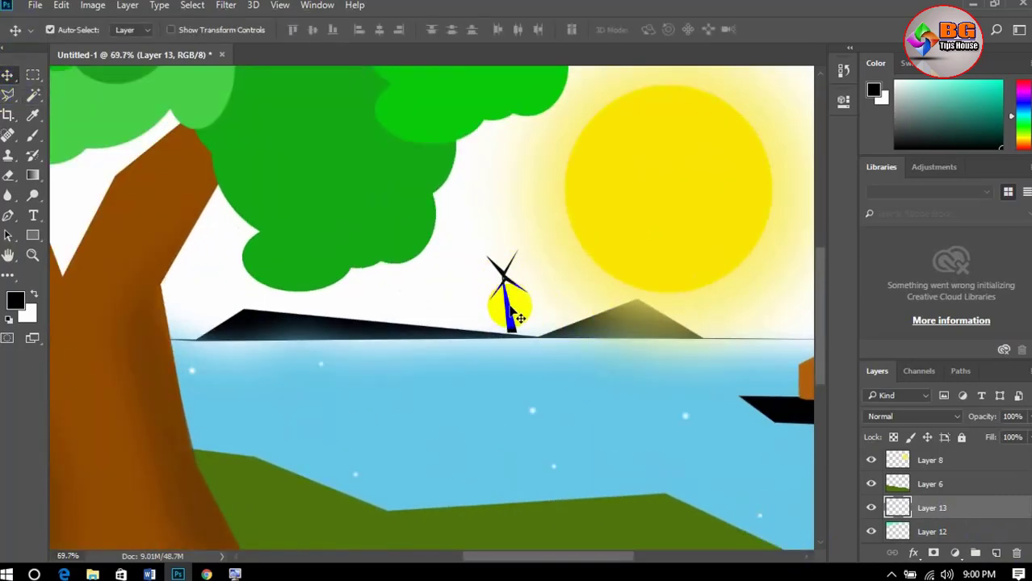
{"action": "left_click", "coordinate": [519, 319], "text": "shift"}
{"action": "left_click_drag", "start_coordinate": [519, 319], "coordinate": [516, 324]}
{"action": "left_click", "coordinate": [512, 367]}
{"action": "left_click", "coordinate": [502, 276]}
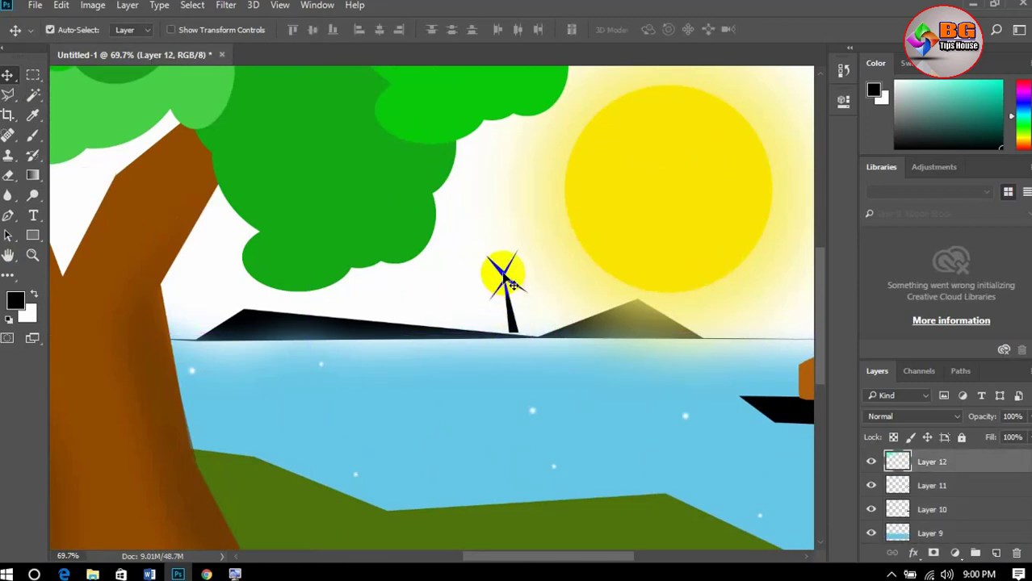
{"action": "left_click", "coordinate": [503, 276], "text": "shift"}
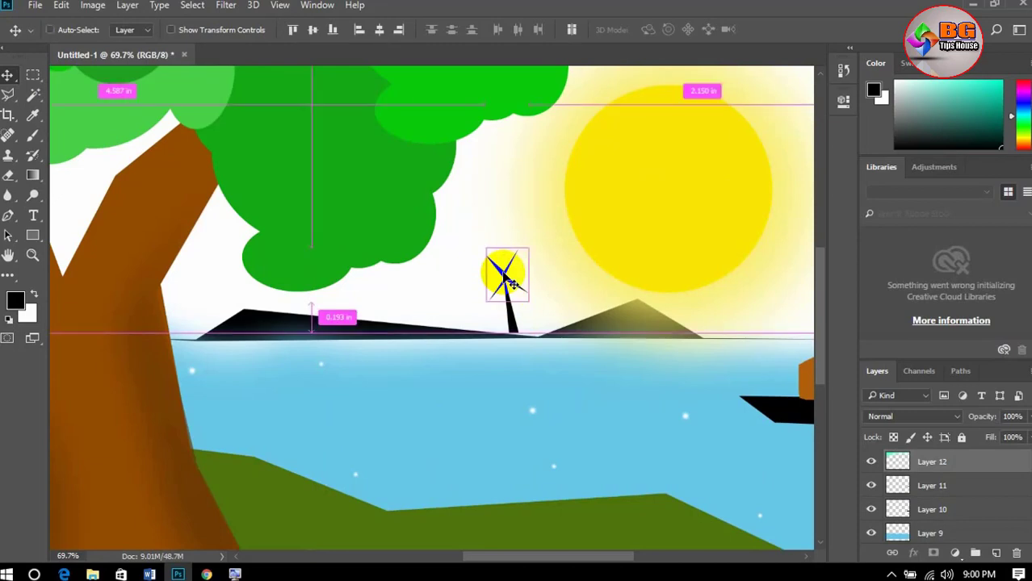
{"action": "key", "text": "ctrl+e"}
Duplicate the windmill twice along the dark hill, one copy partly behind the tree canopy and one just beside the original.
{"action": "left_click_drag", "start_coordinate": [506, 283], "coordinate": [466, 316]}
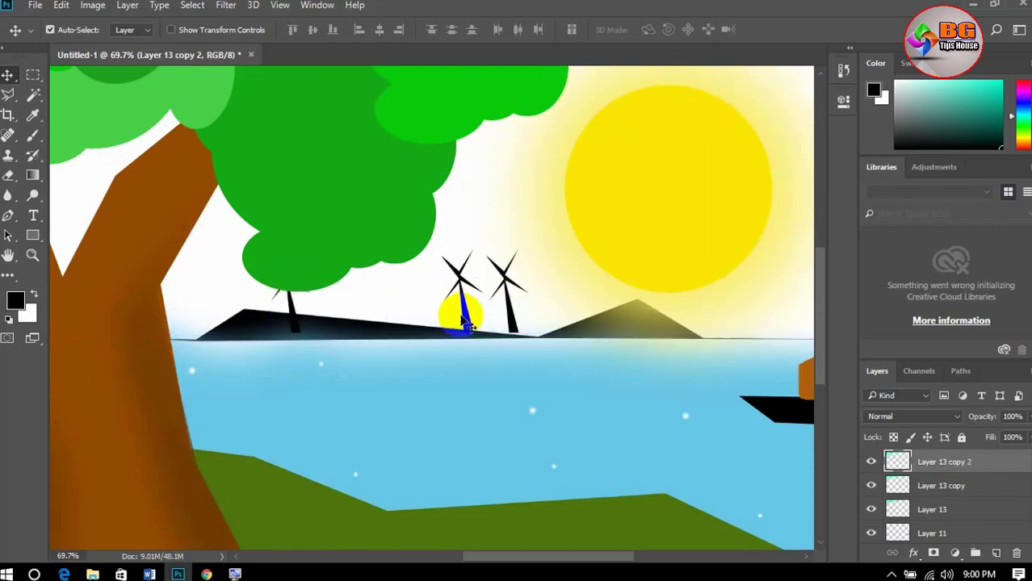
{"action": "key", "text": "ctrl+t"}
{"action": "key", "text": "Return"}
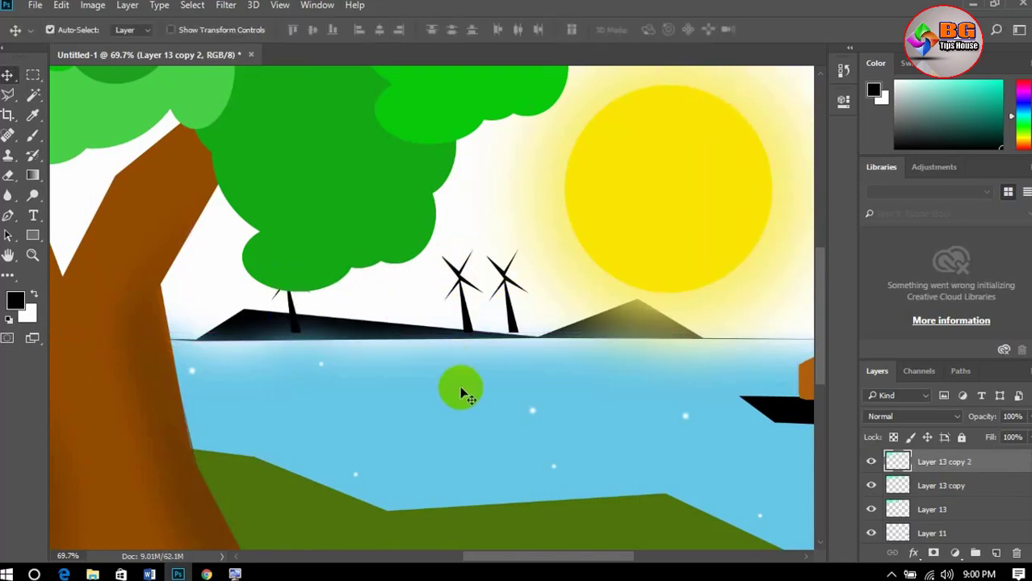
Try to select the two neighbouring windmills and move them together above the hill.
{"action": "left_click", "coordinate": [467, 303], "text": "shift"}
{"action": "left_click", "coordinate": [509, 292], "text": "shift"}
{"action": "mouse_move", "coordinate": [464, 302]}
{"action": "left_mouse_down"}
{"action": "mouse_move", "coordinate": [457, 310]}
{"action": "mouse_move", "coordinate": [469, 291]}
{"action": "left_mouse_up"}
{"action": "key", "text": "ctrl+z"}
{"action": "key", "text": "ctrl+z"}
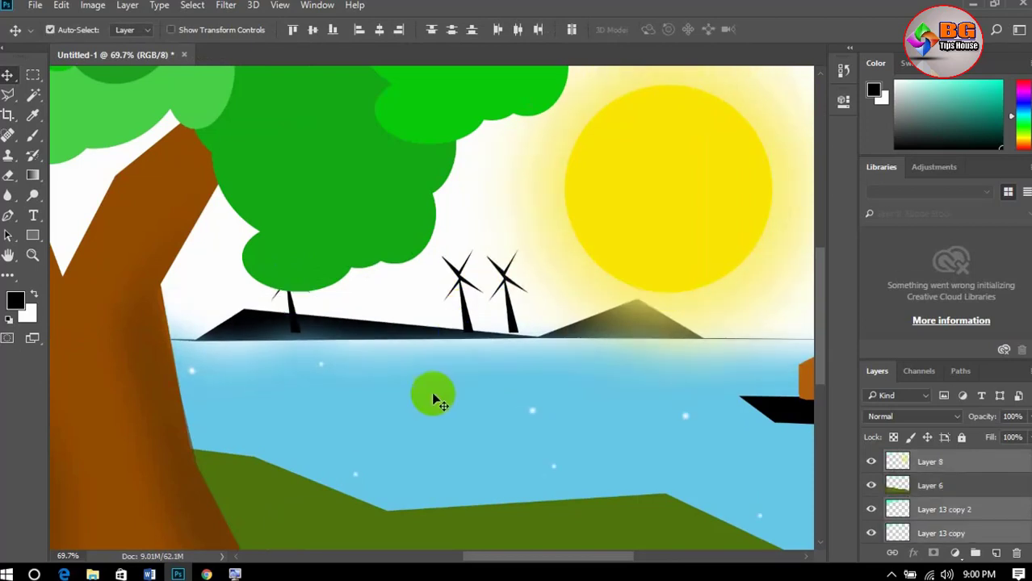
Select the ground on Layer 6 and the water on Layer 9 one after the other.
{"action": "scroll", "coordinate": [397, 419], "scroll_direction": "down", "scroll_amount": 5}
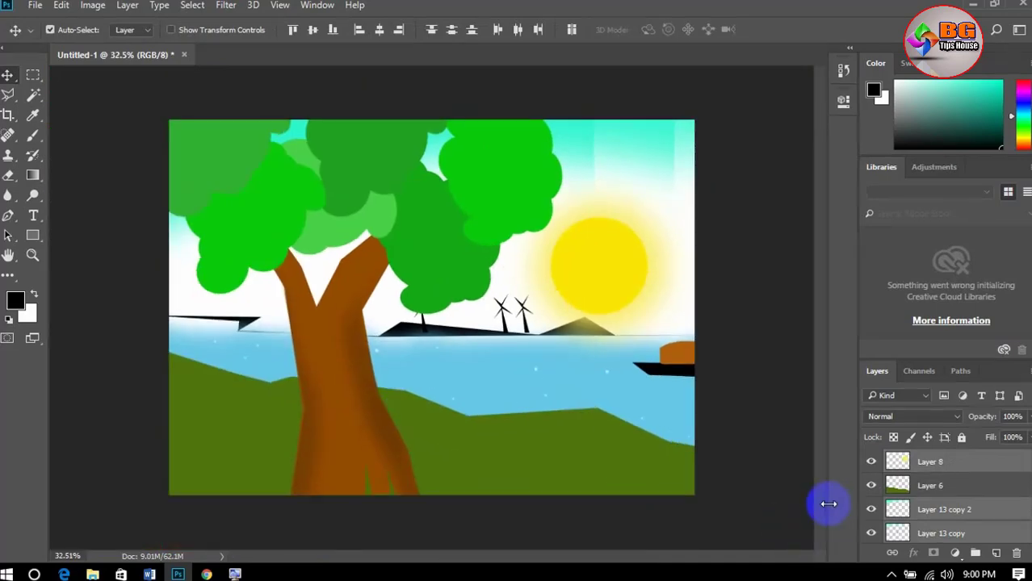
{"action": "left_click", "coordinate": [908, 486]}
{"action": "scroll", "coordinate": [477, 411], "scroll_direction": "down", "scroll_amount": 3}
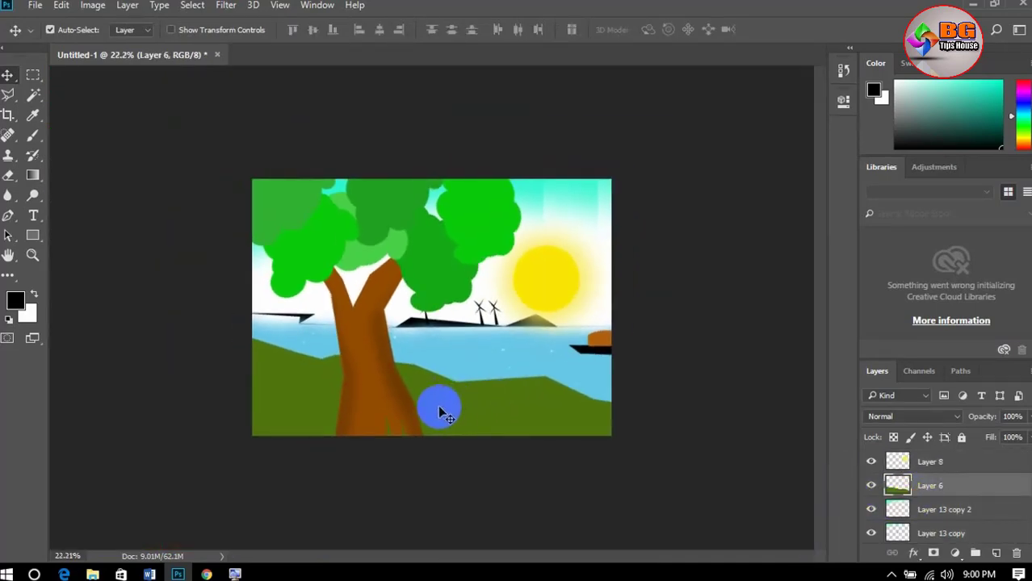
{"action": "left_click", "coordinate": [410, 373]}
{"action": "scroll", "coordinate": [412, 370], "scroll_direction": "up", "scroll_amount": 4}
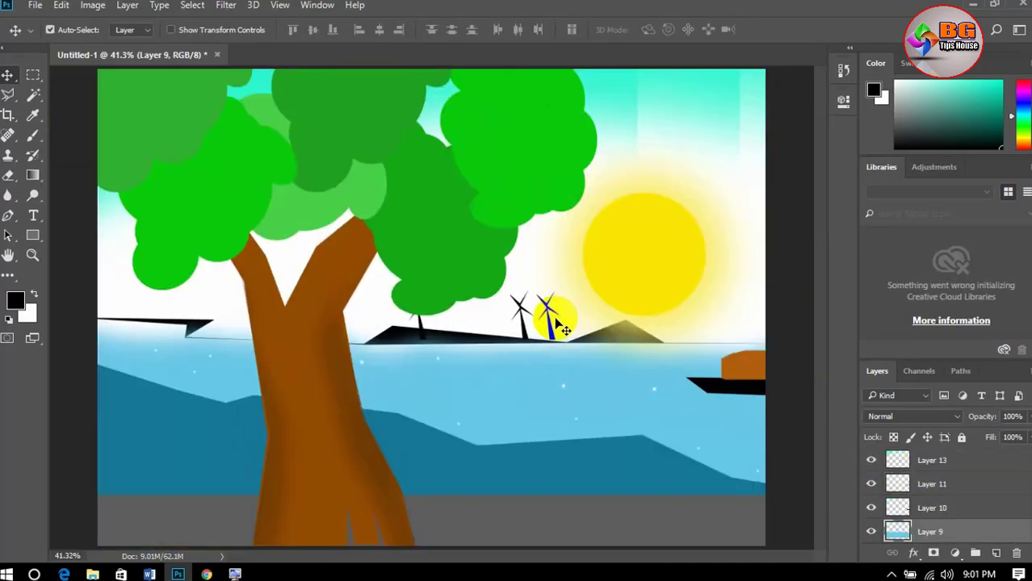
{"action": "scroll", "coordinate": [899, 481], "scroll_direction": "down", "scroll_amount": 1}
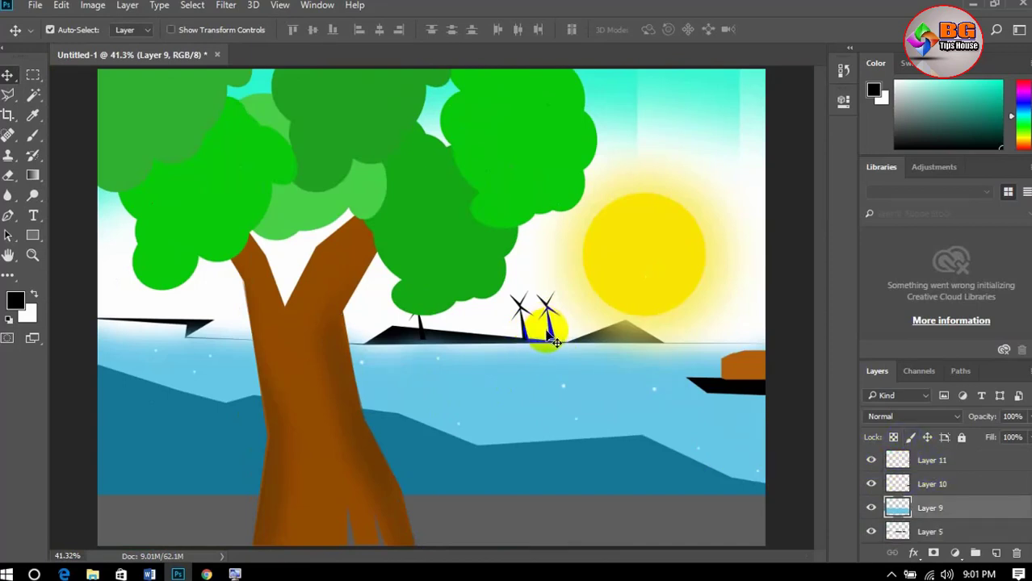
Add another windmill copy on the horizon so that three stand evenly spaced between the canopy and the sun.
{"action": "left_click_drag", "start_coordinate": [552, 339], "coordinate": [504, 349]}
{"action": "scroll", "coordinate": [599, 327], "scroll_direction": "up", "scroll_amount": 10}
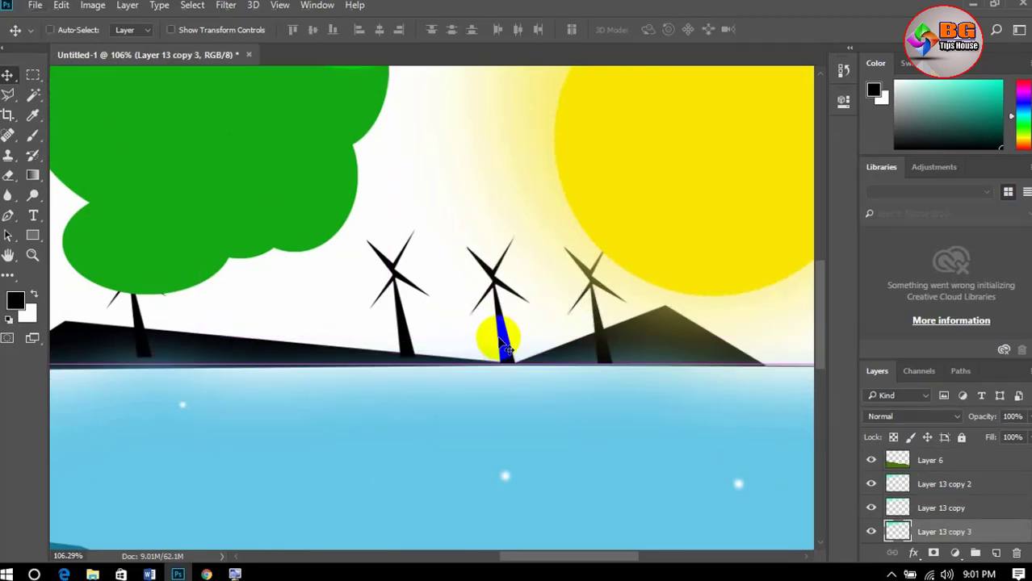
{"action": "scroll", "coordinate": [426, 338], "scroll_direction": "down", "scroll_amount": 8}
{"action": "scroll", "coordinate": [424, 338], "scroll_direction": "down", "scroll_amount": 5}
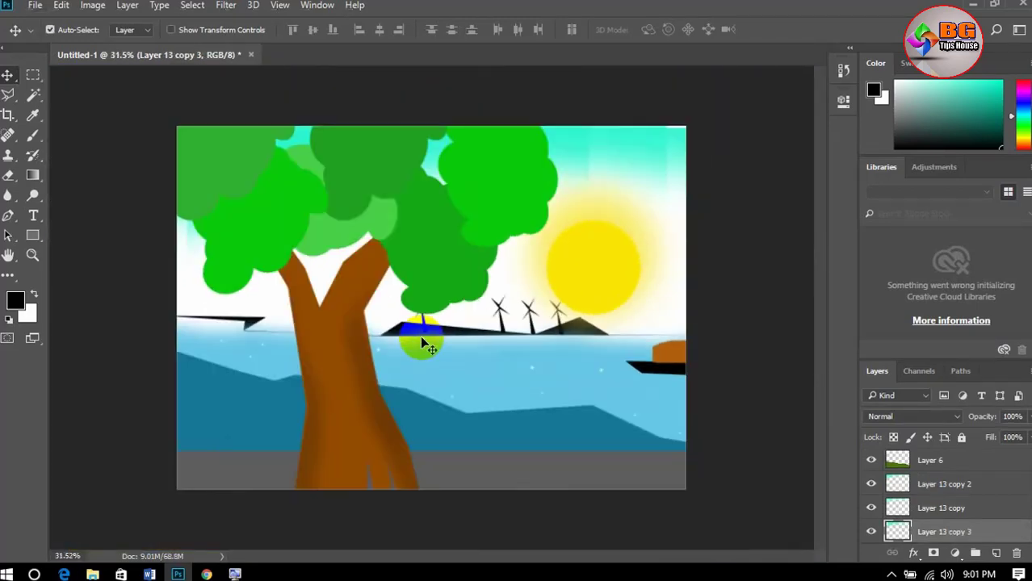
Try Free Transform on the newest windmill copy, Layer 13 copy 3, and deselect all layers.
{"action": "left_click", "coordinate": [496, 363]}
{"action": "left_click", "coordinate": [532, 330]}
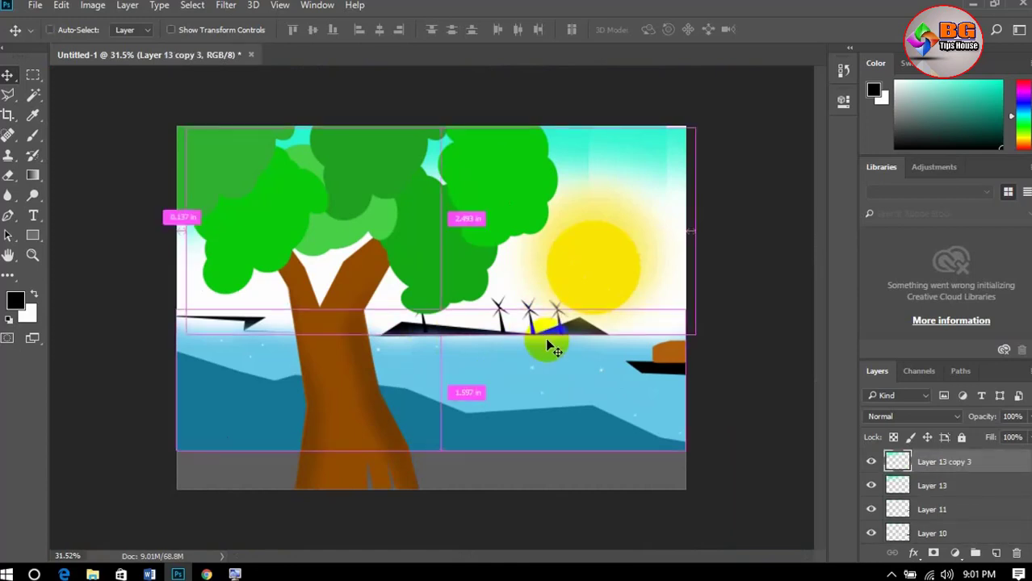
{"action": "key", "text": "ctrl+t"}
{"action": "key", "text": "Return"}
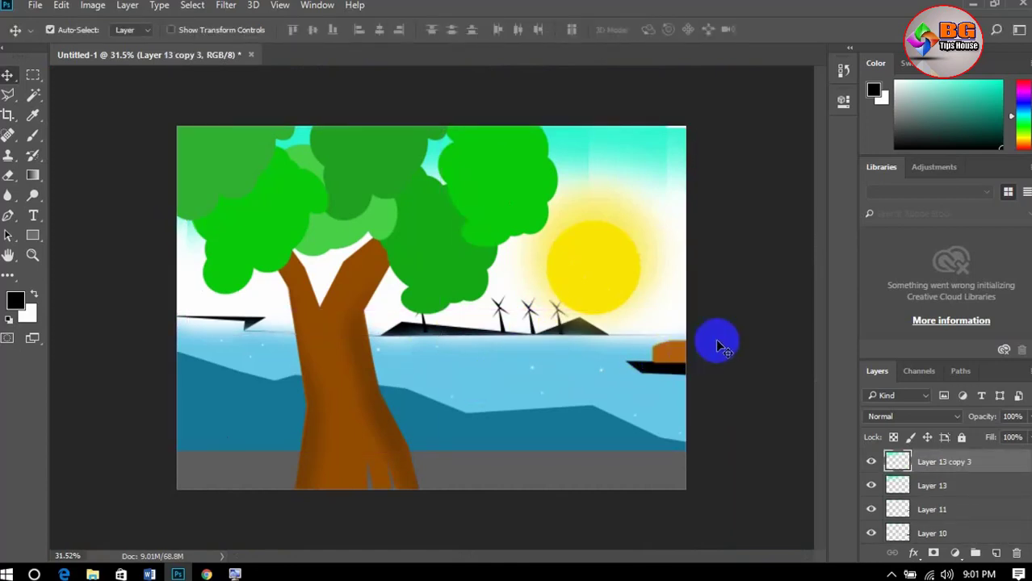
{"action": "left_click", "coordinate": [716, 342]}
{"action": "scroll", "coordinate": [618, 352], "scroll_direction": "down", "scroll_amount": 2}
{"action": "scroll", "coordinate": [617, 351], "scroll_direction": "down", "scroll_amount": 1}
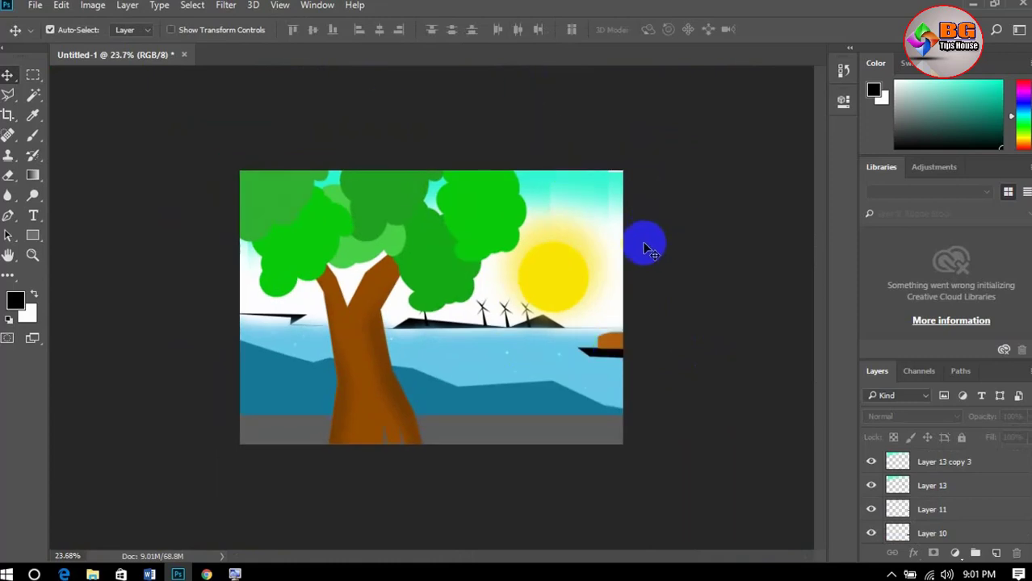
Try to shift the ground on Layer 6 slightly upward.
{"action": "mouse_move", "coordinate": [495, 438]}
{"action": "left_mouse_down"}
{"action": "mouse_move", "coordinate": [490, 454]}
{"action": "mouse_move", "coordinate": [499, 432]}
{"action": "mouse_move", "coordinate": [477, 449]}
{"action": "mouse_move", "coordinate": [482, 427]}
{"action": "mouse_move", "coordinate": [493, 433]}
{"action": "left_mouse_up"}
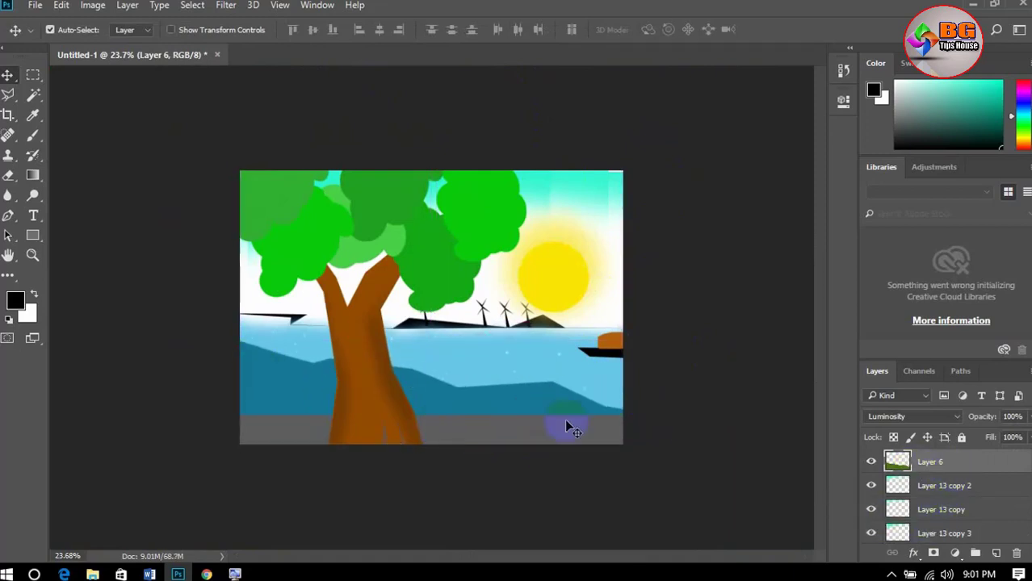
{"action": "key", "text": "ctrl+z"}
{"action": "key", "text": "ctrl+z"}
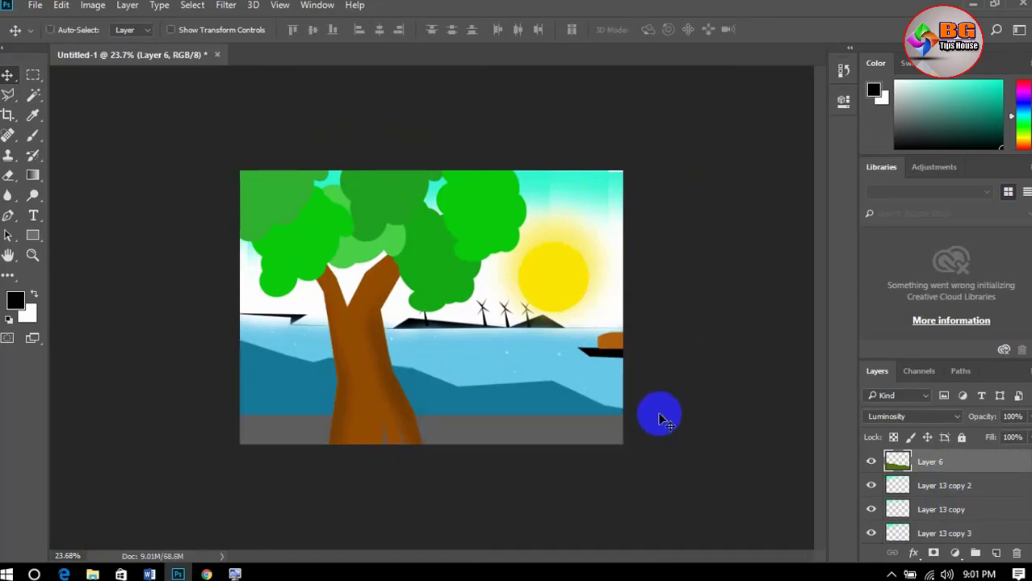
Undo the recent windmill and ground edits back to the original windmill with a single copy and the green ground.
{"action": "key", "text": "ctrl+alt+z"}
{"action": "key", "text": "ctrl+alt+z"}
{"action": "key", "text": "ctrl+alt+z"}
{"action": "key", "text": "ctrl+alt+z"}
{"action": "key", "text": "ctrl+alt+z"}
{"action": "key", "text": "ctrl+alt+z"}
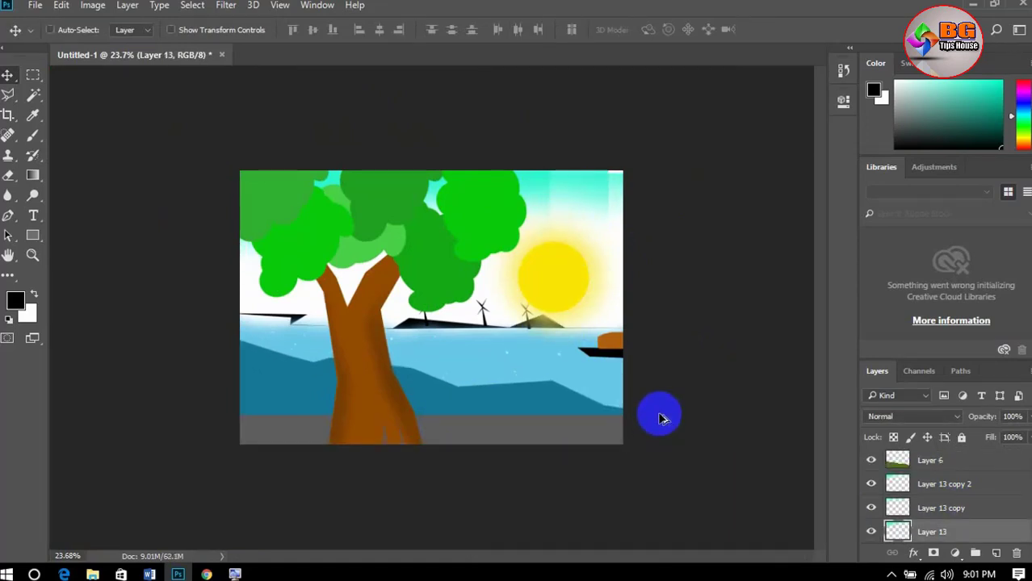
{"action": "key", "text": "ctrl+alt+z"}
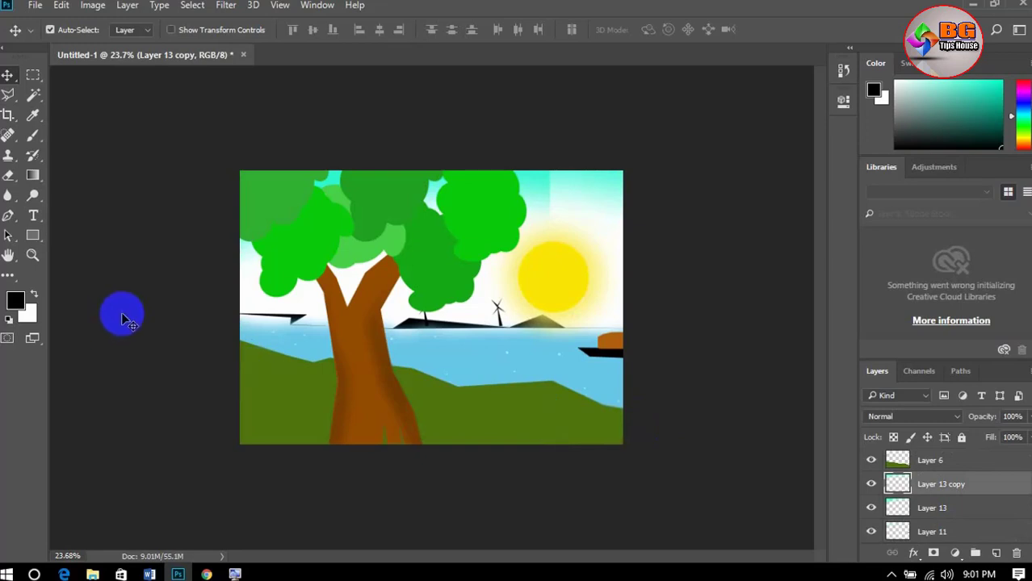